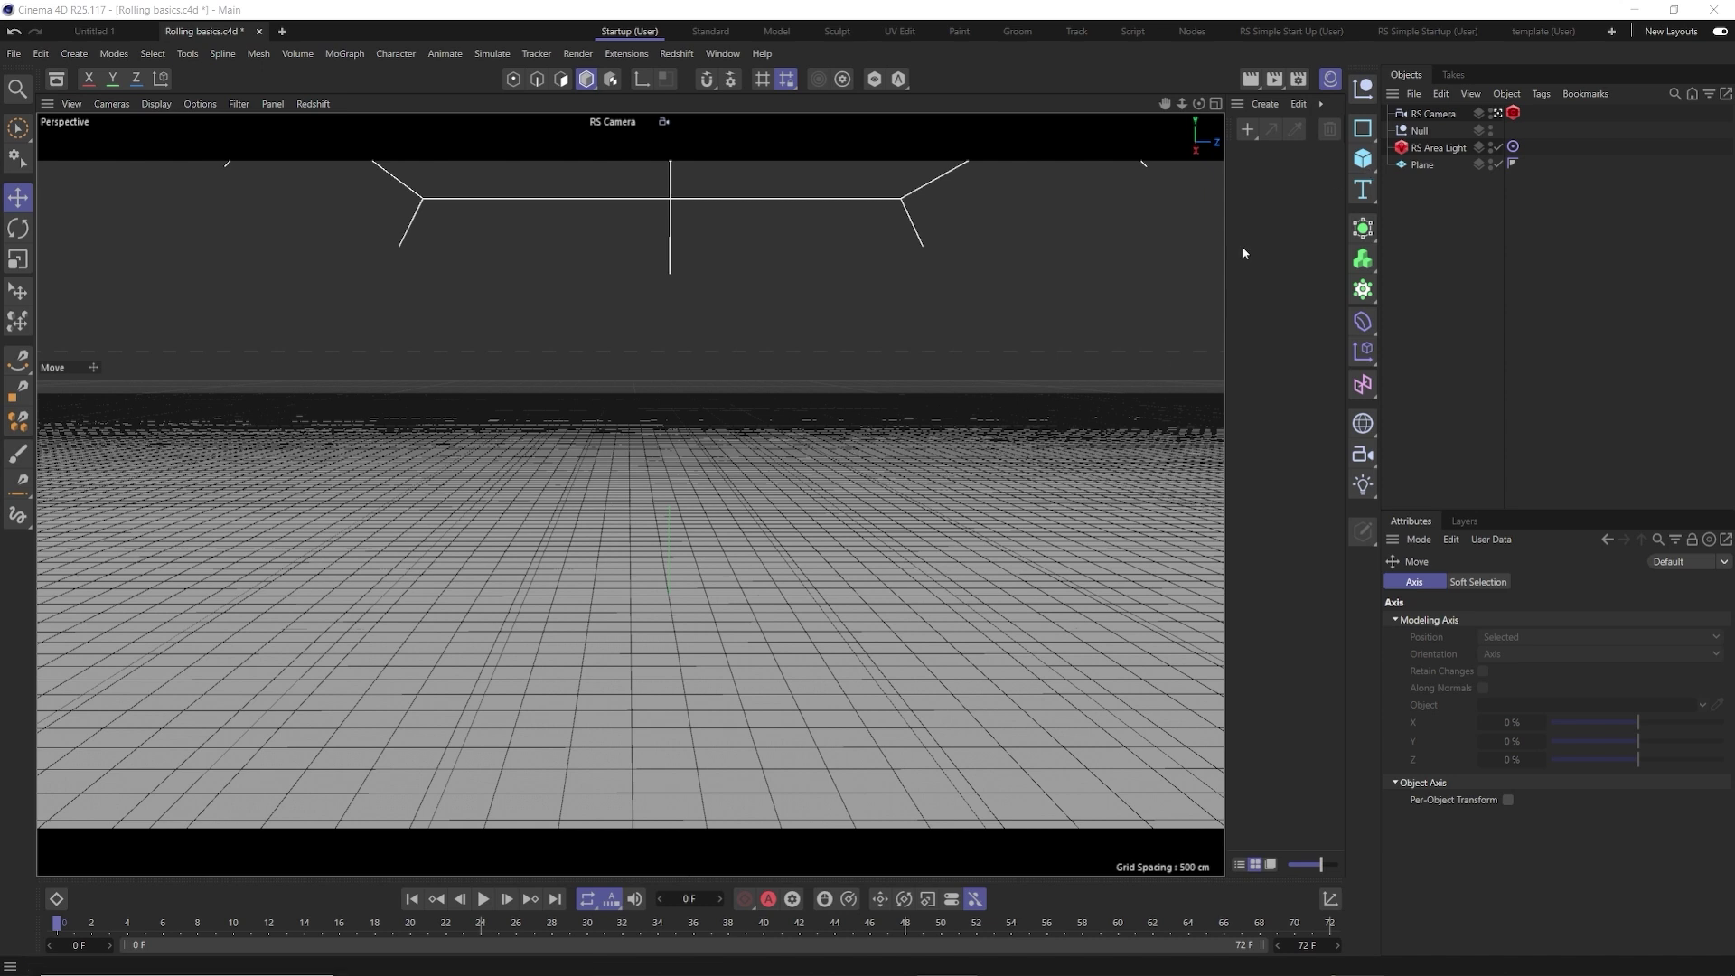
Draw a Bezier spline path in the enlarged Top view with snapping enabled
{"action": "left_click", "coordinate": [1359, 138]}
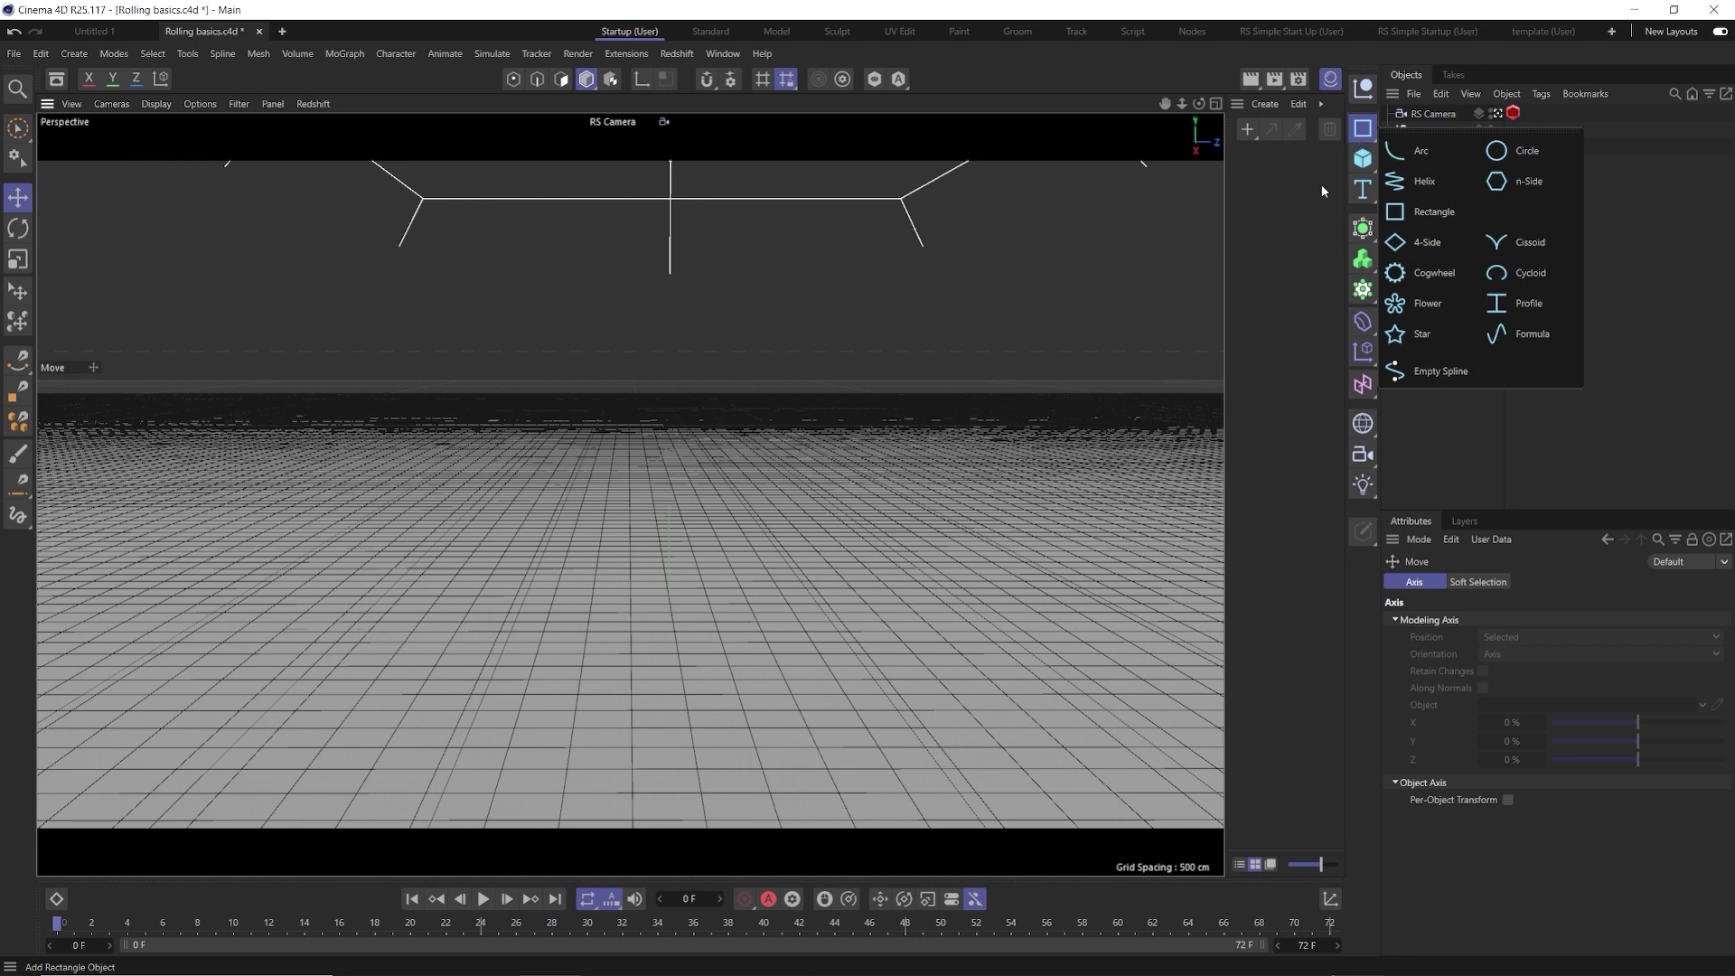
{"action": "left_click", "coordinate": [14, 359]}
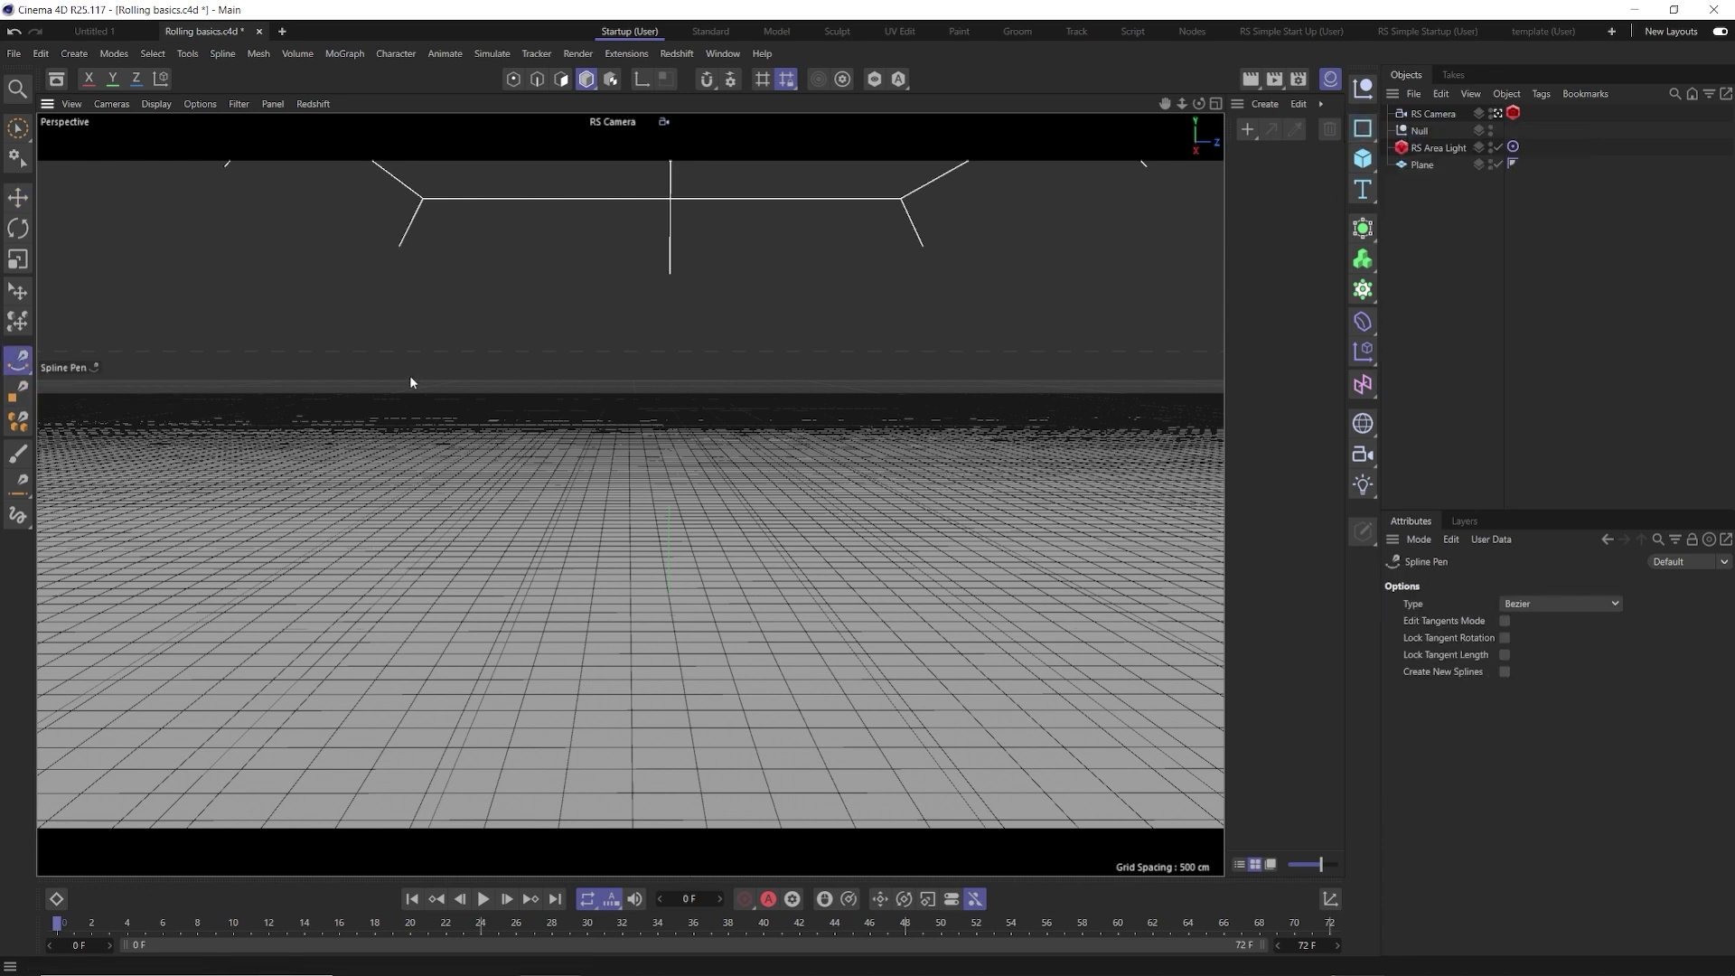
{"action": "middle_click", "coordinate": [518, 535]}
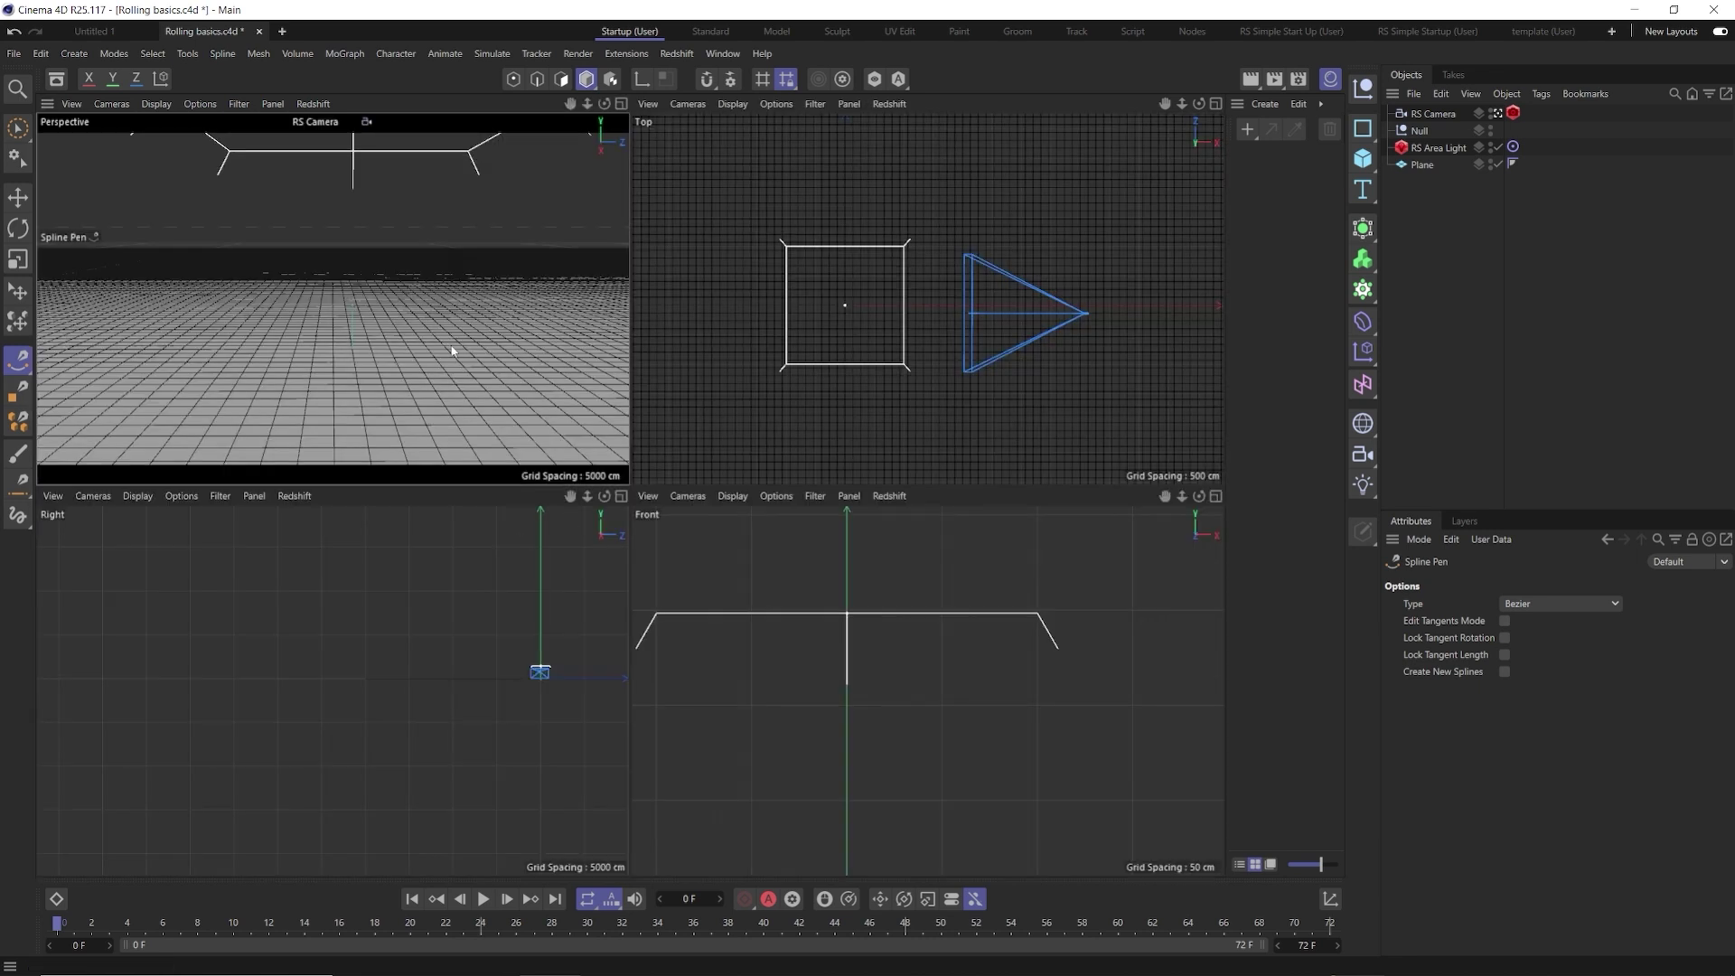
{"action": "middle_click", "coordinate": [820, 316]}
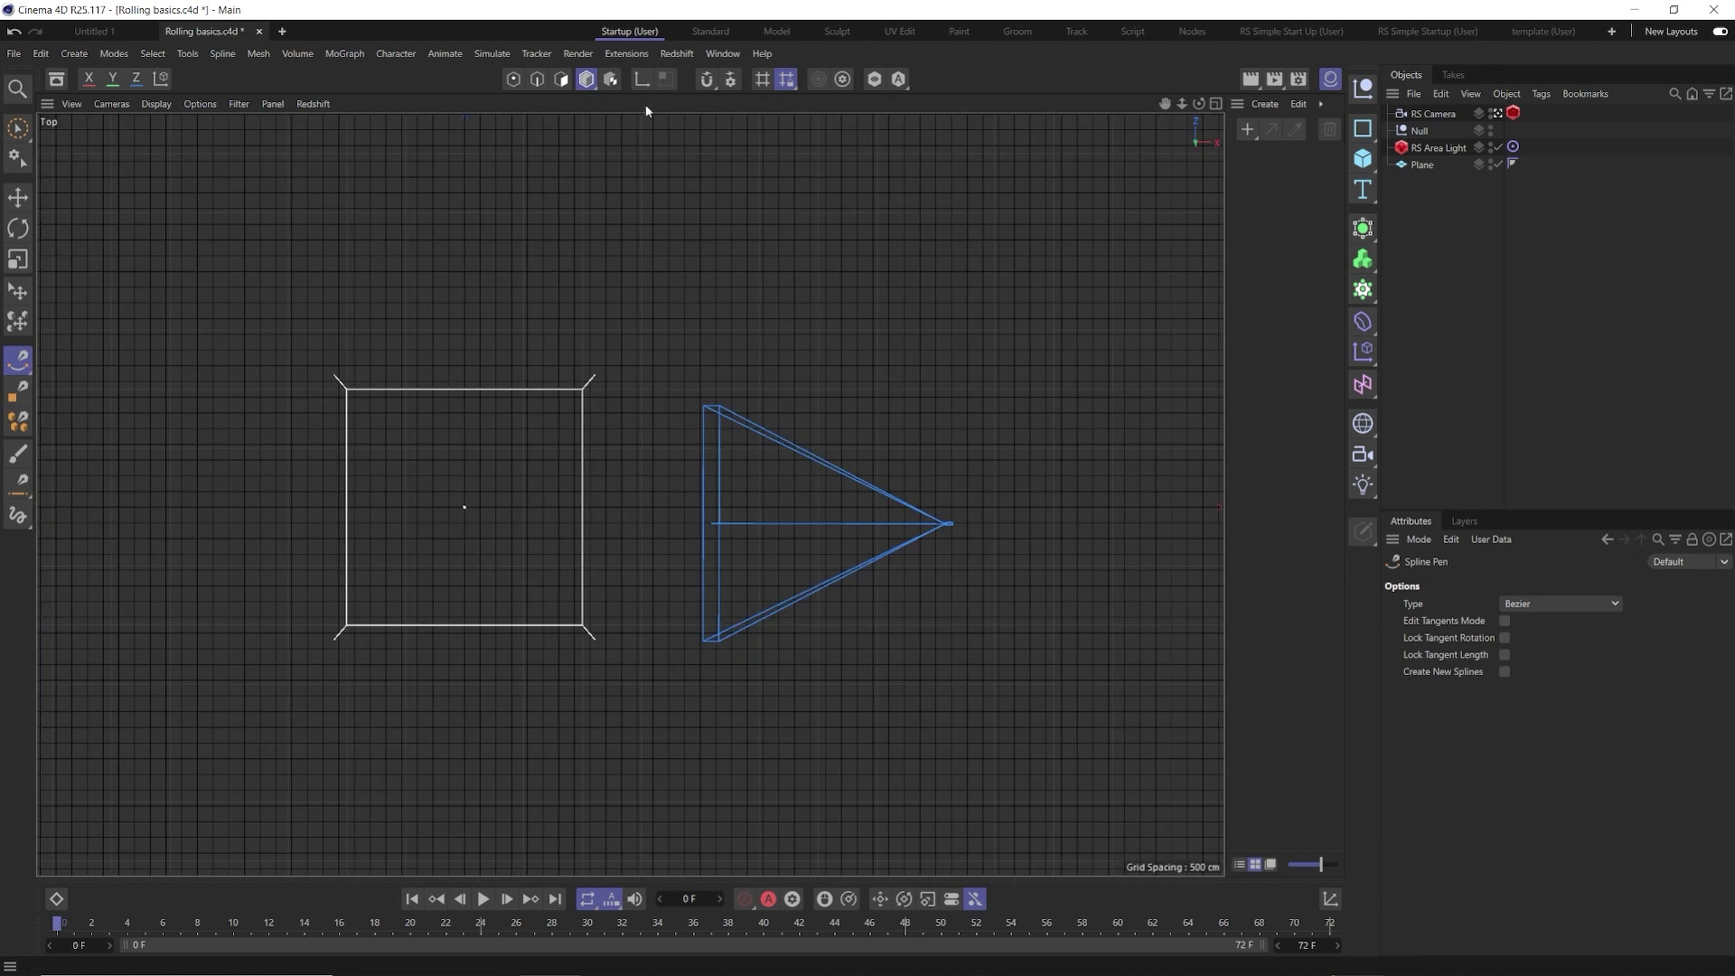
{"action": "left_click", "coordinate": [707, 80]}
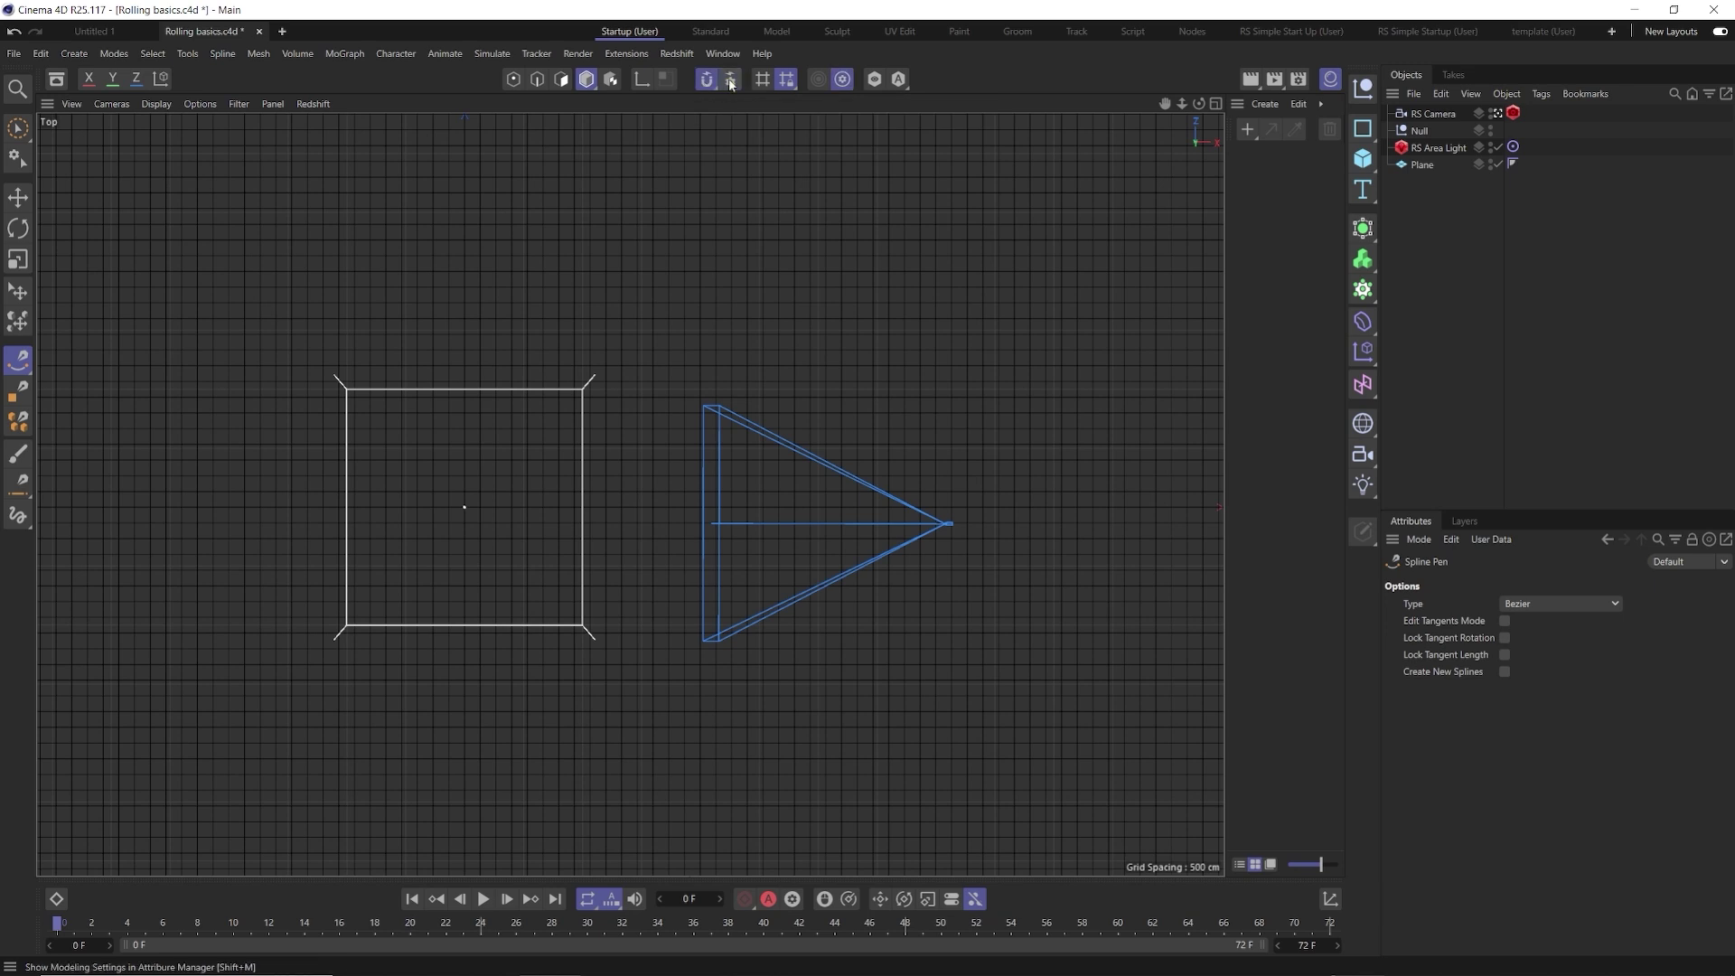
{"action": "left_click", "coordinate": [731, 80]}
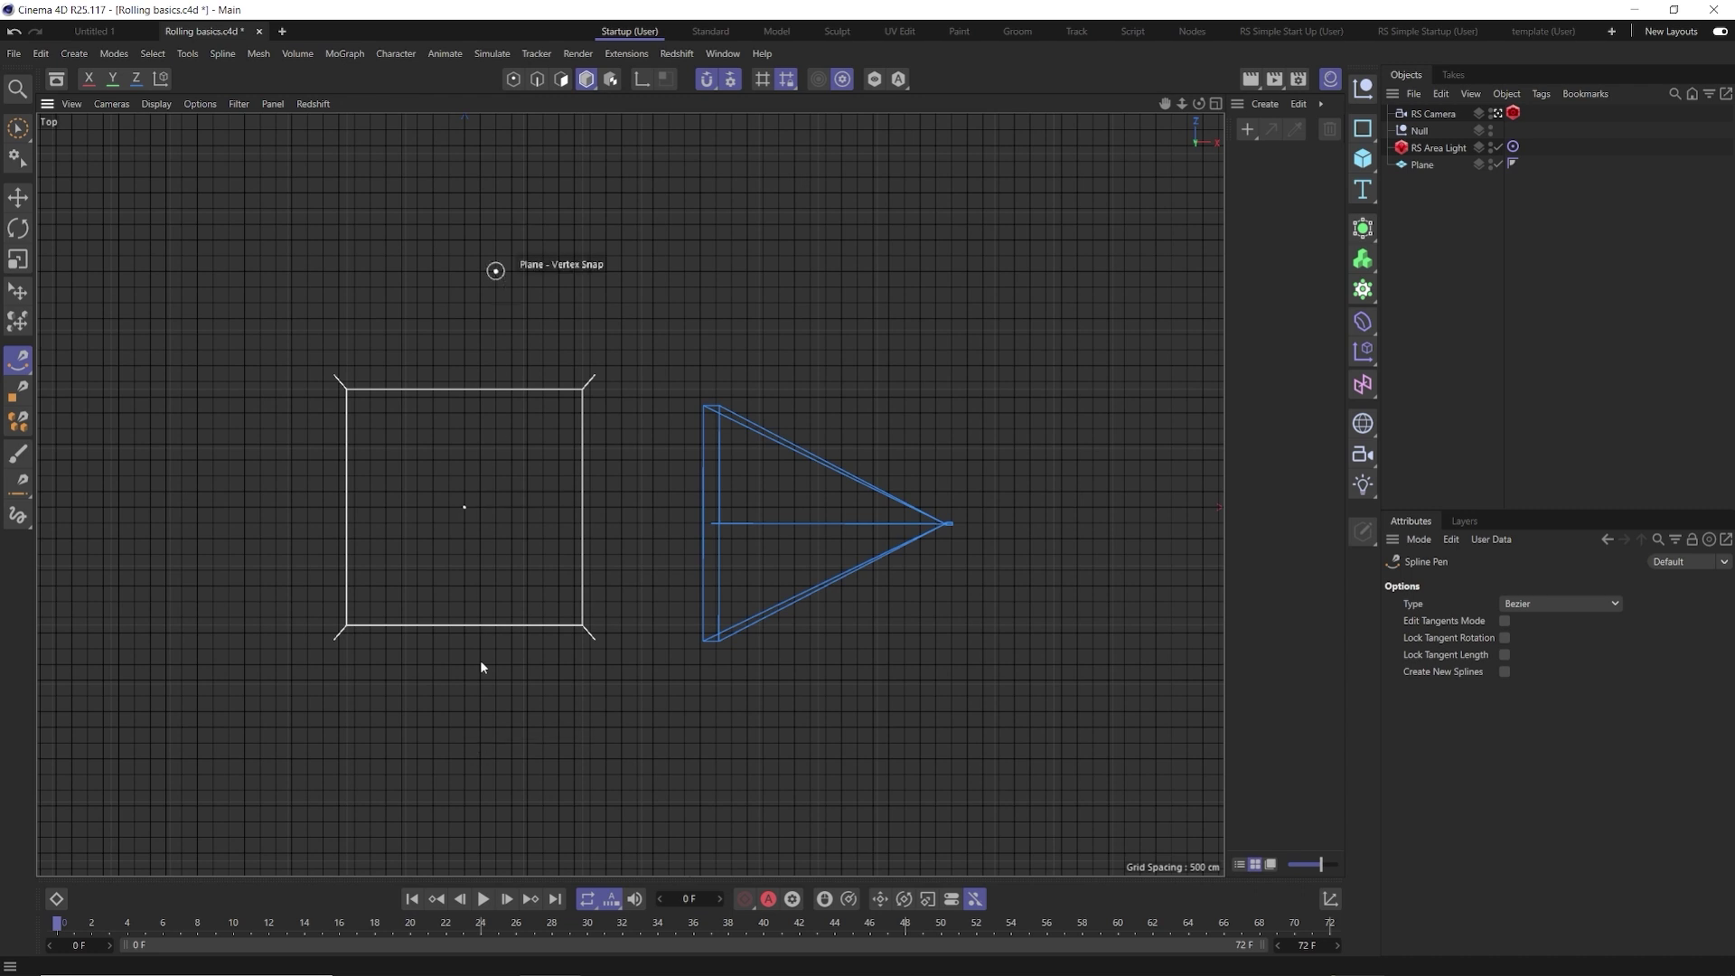
{"action": "left_click", "coordinate": [464, 806]}
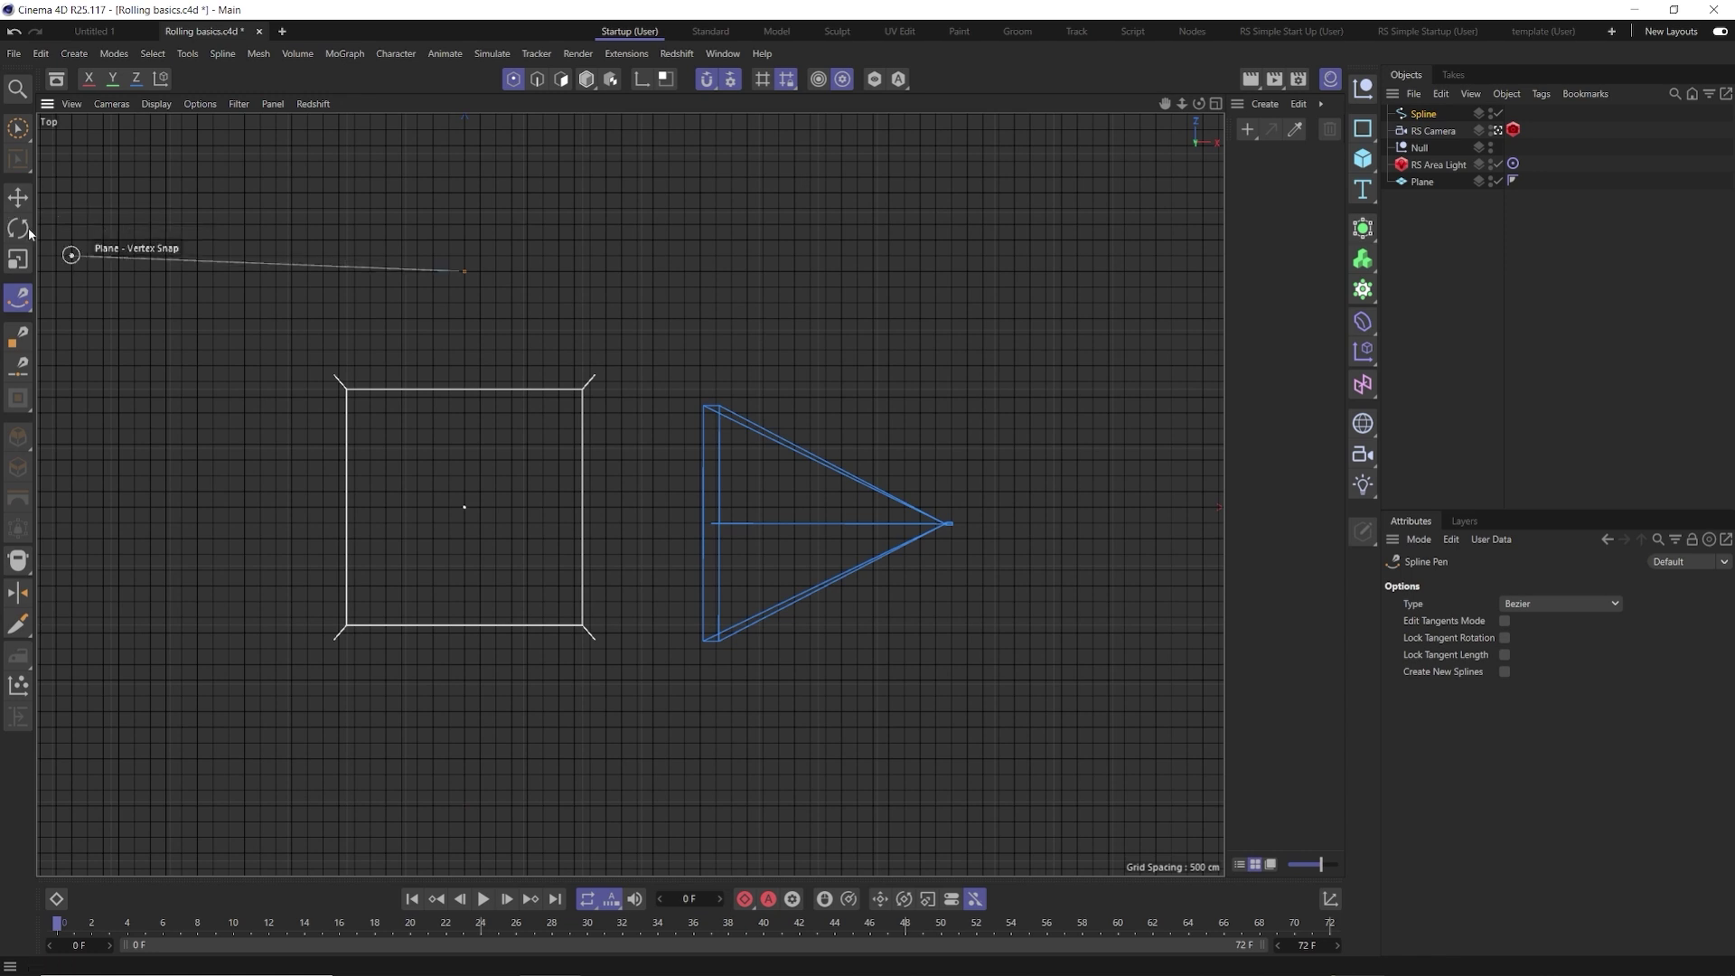
Turn snapping off and raise the whole spline upward along Y in the Perspective view
{"action": "left_click", "coordinate": [18, 197]}
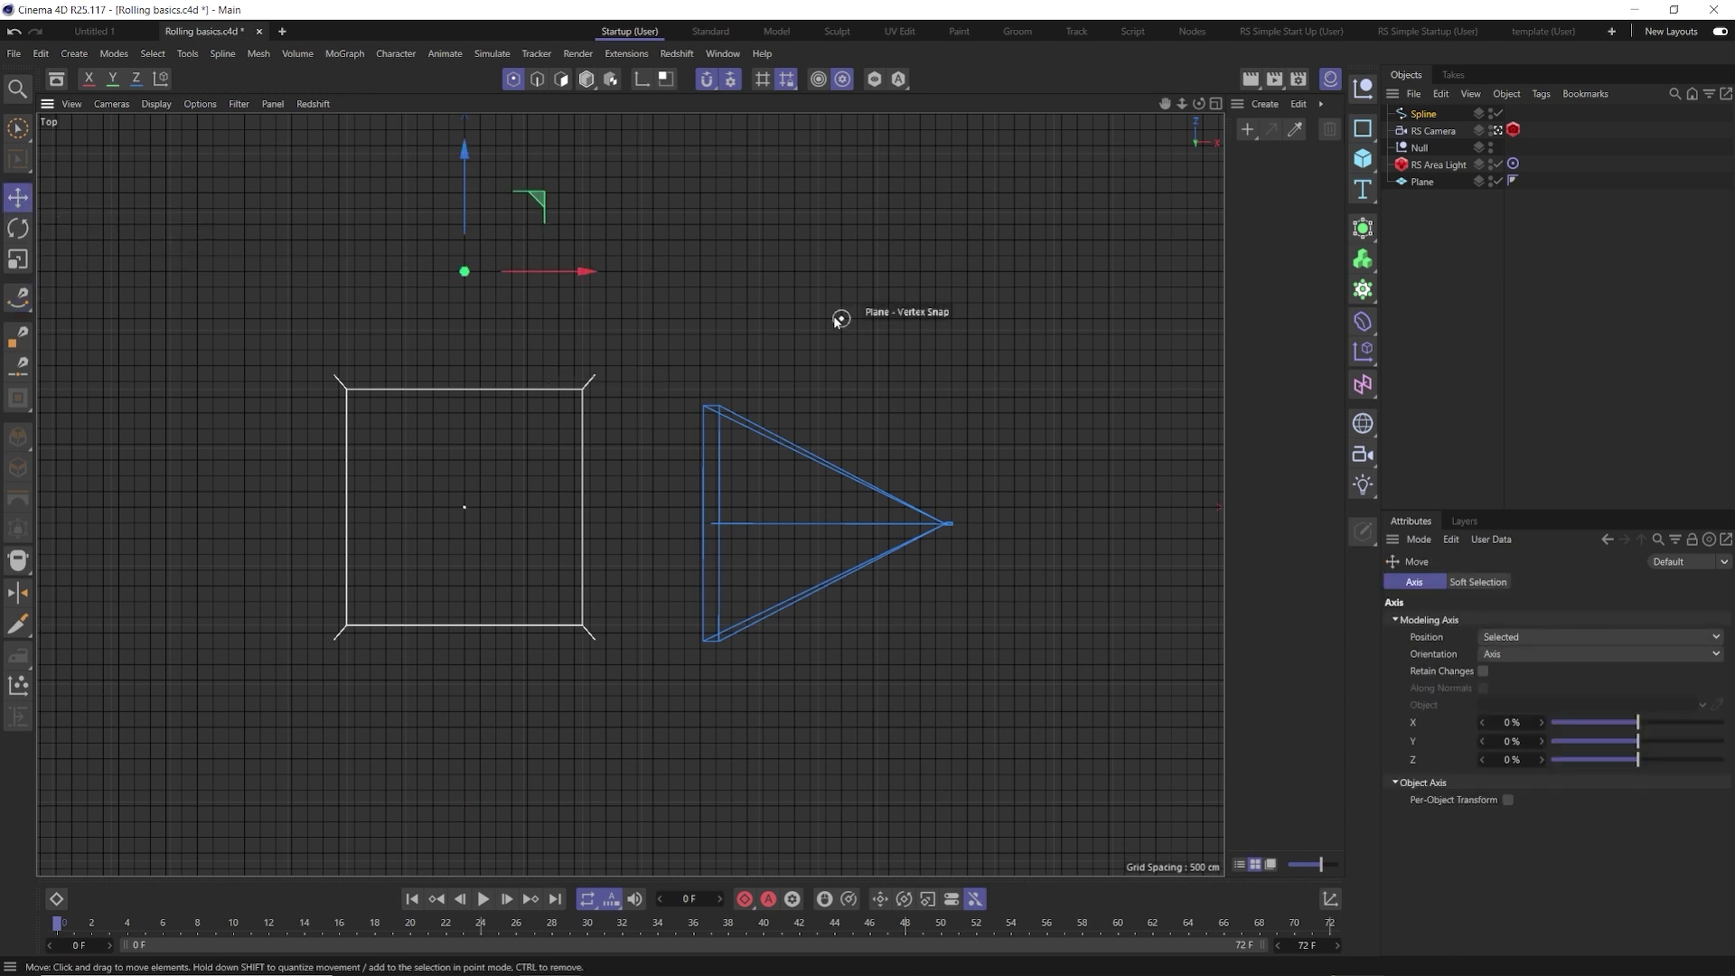
{"action": "middle_click", "coordinate": [694, 336]}
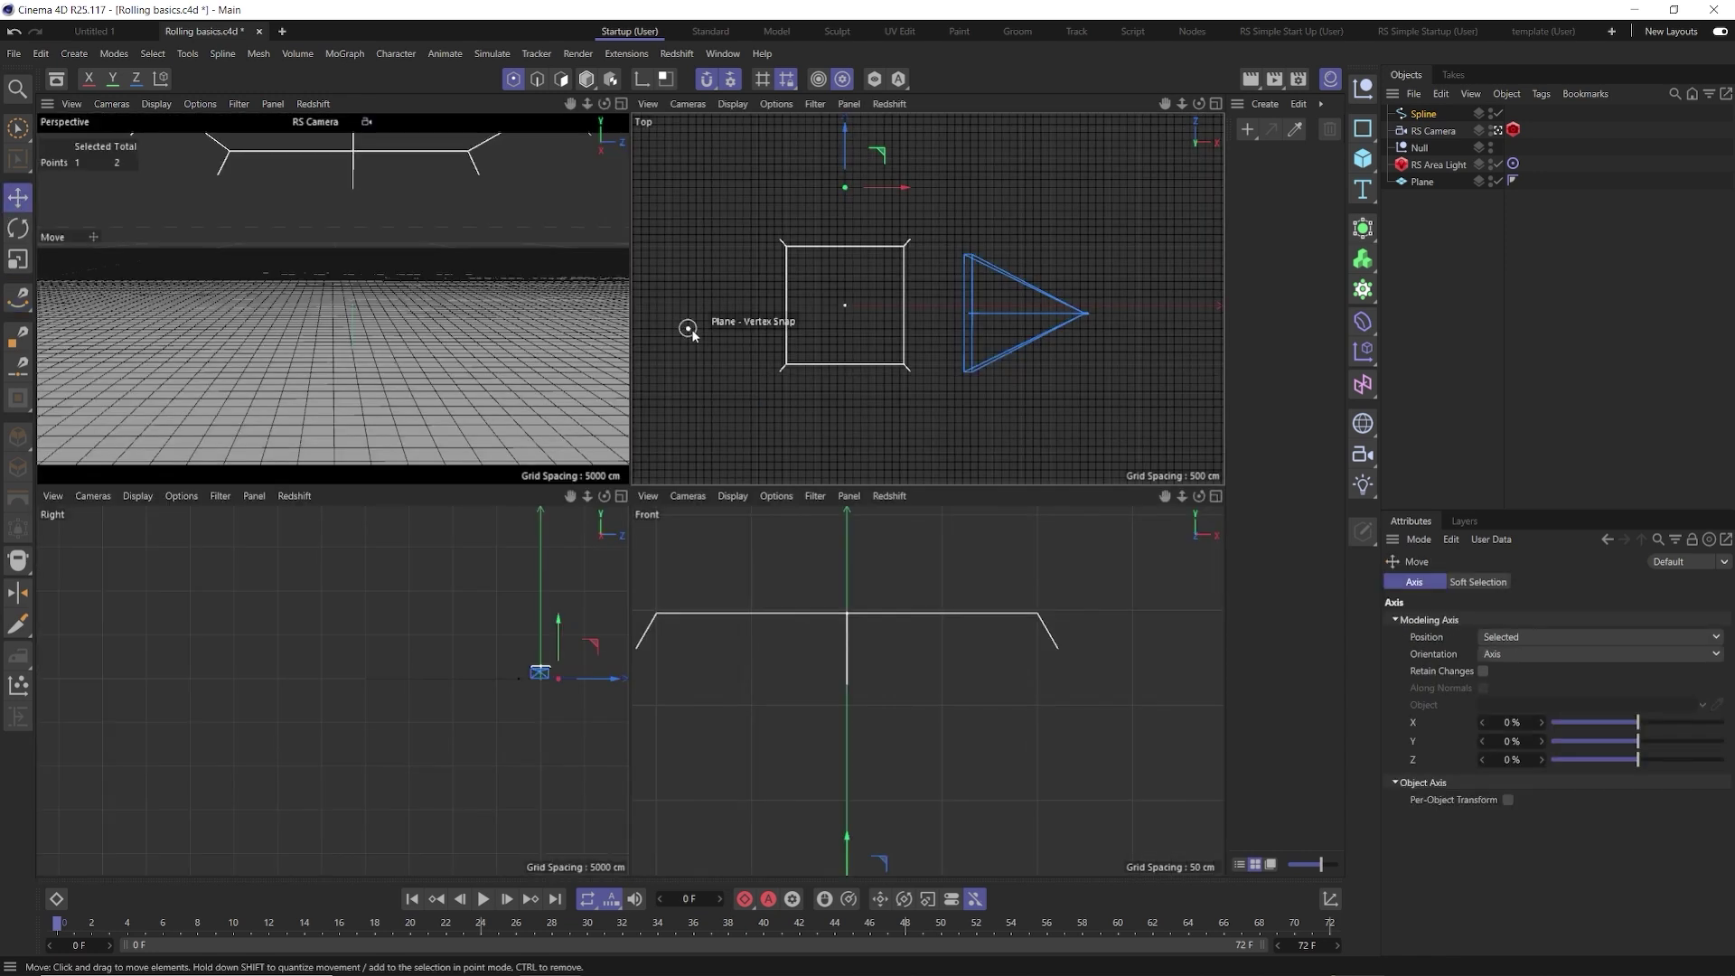
{"action": "middle_click", "coordinate": [496, 337]}
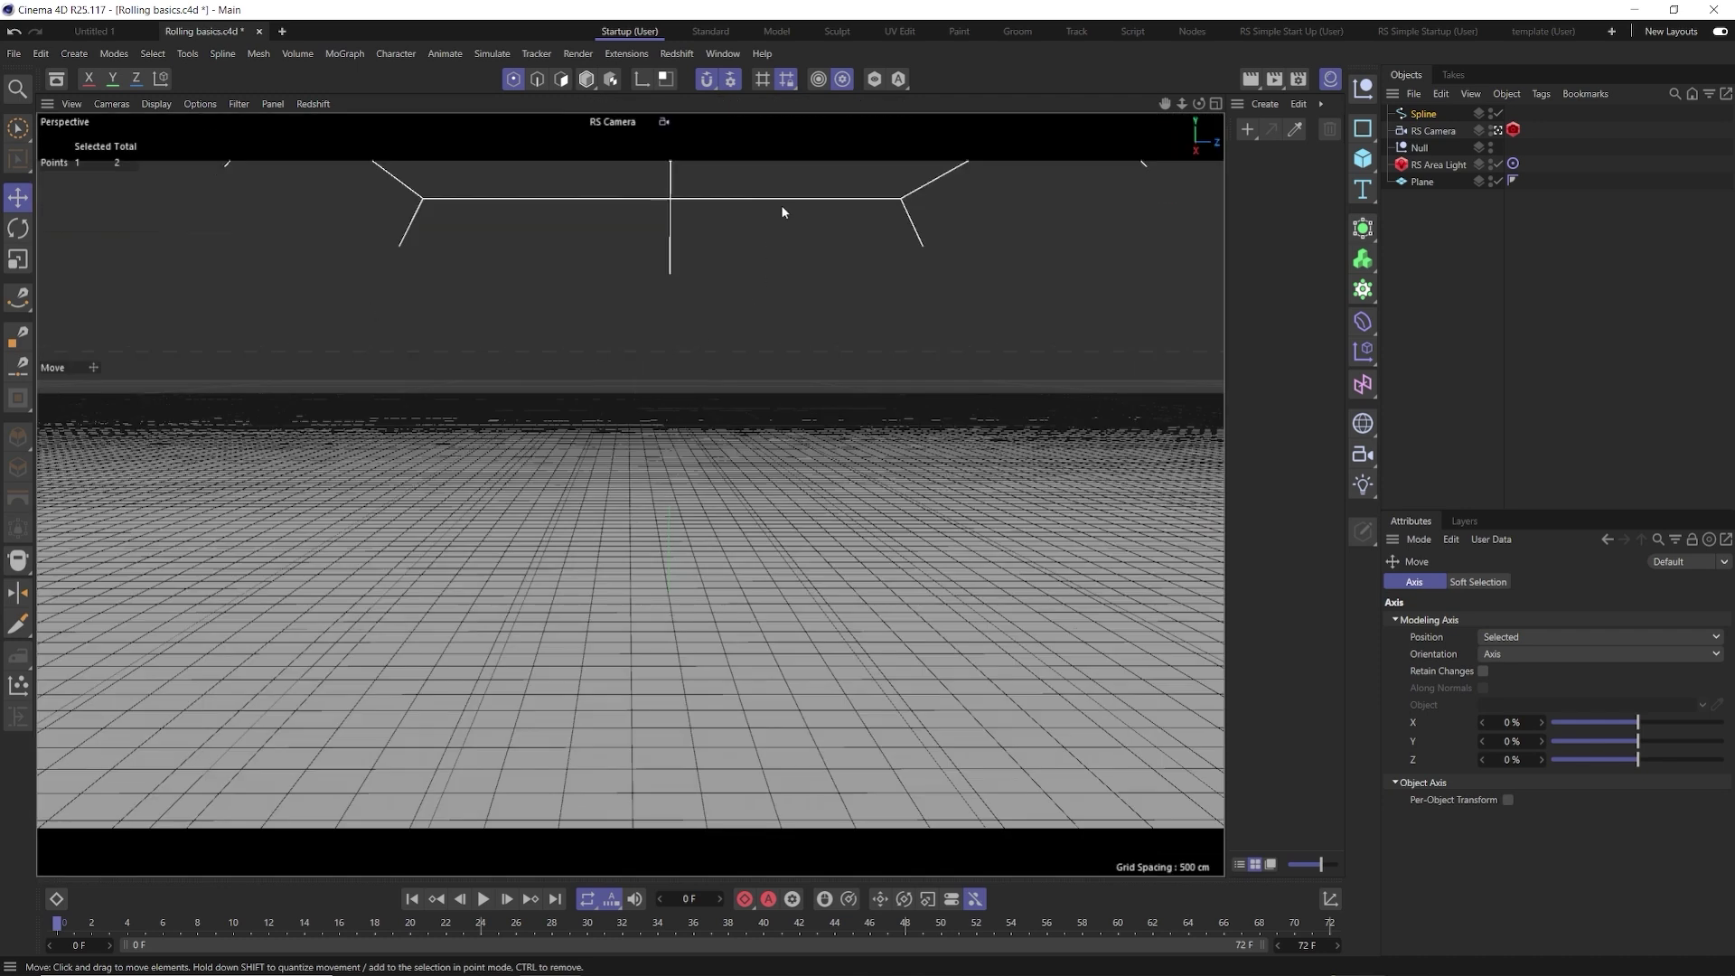
{"action": "left_click", "coordinate": [707, 80]}
{"action": "left_click", "coordinate": [586, 79]}
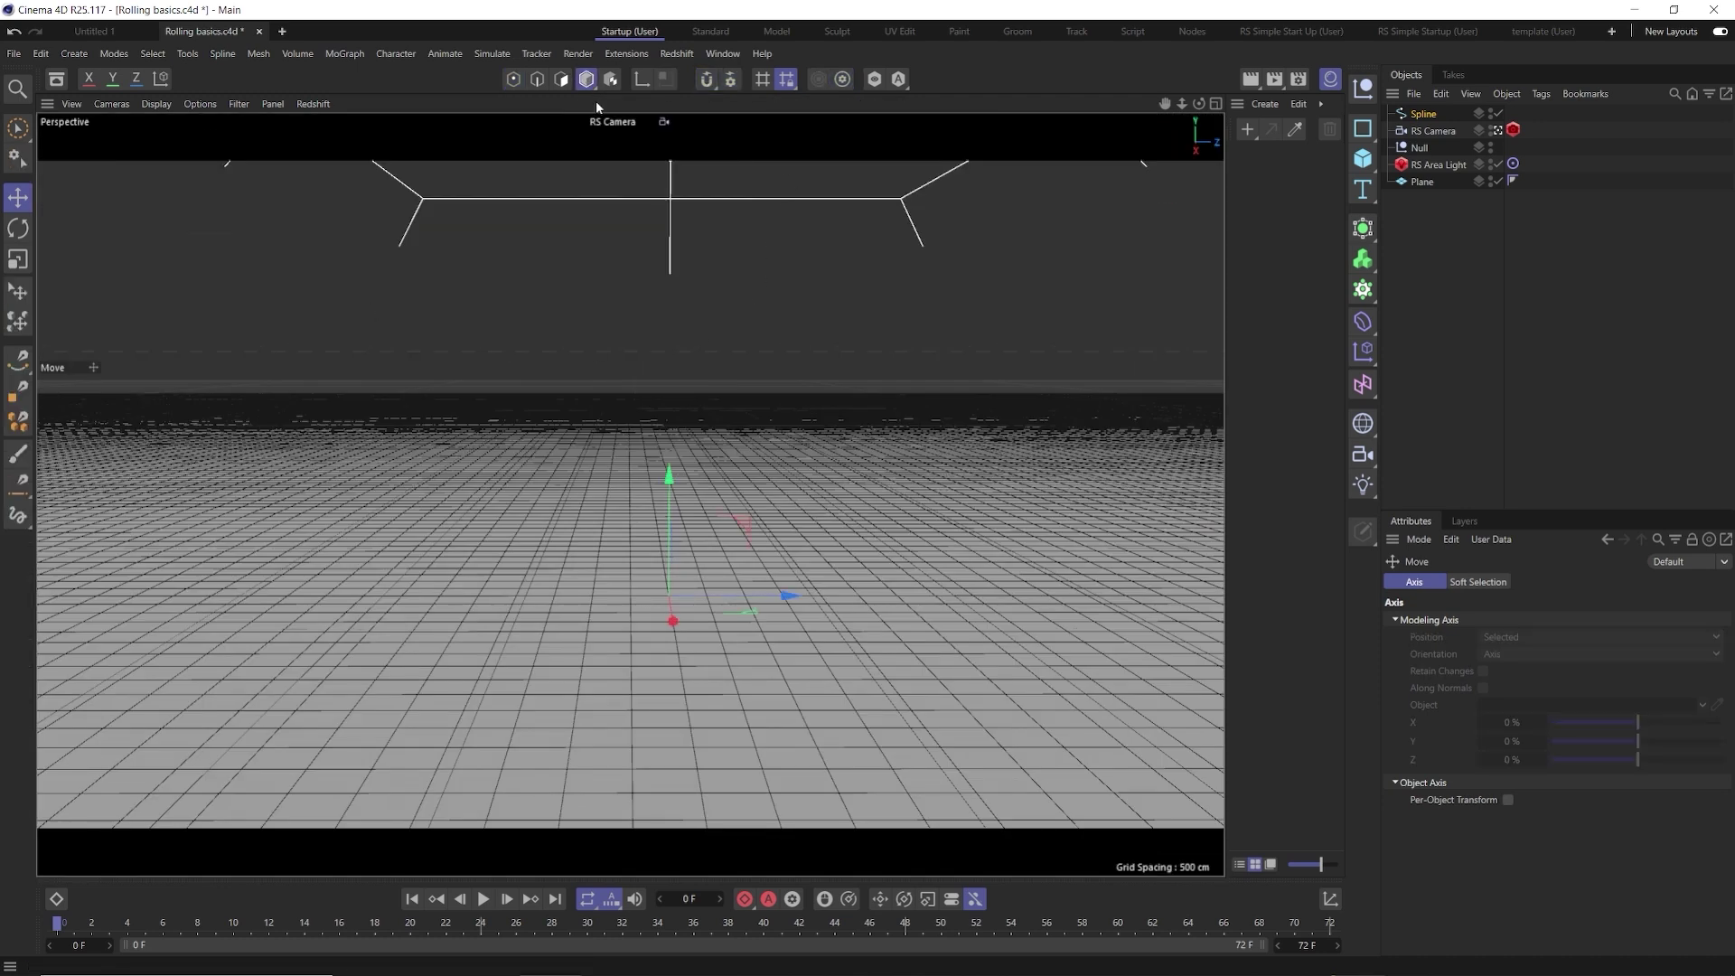
{"action": "left_click_drag", "start_coordinate": [682, 491], "coordinate": [659, 436]}
Add a Sphere and set its Segments to 64
{"action": "left_click", "coordinate": [1363, 159]}
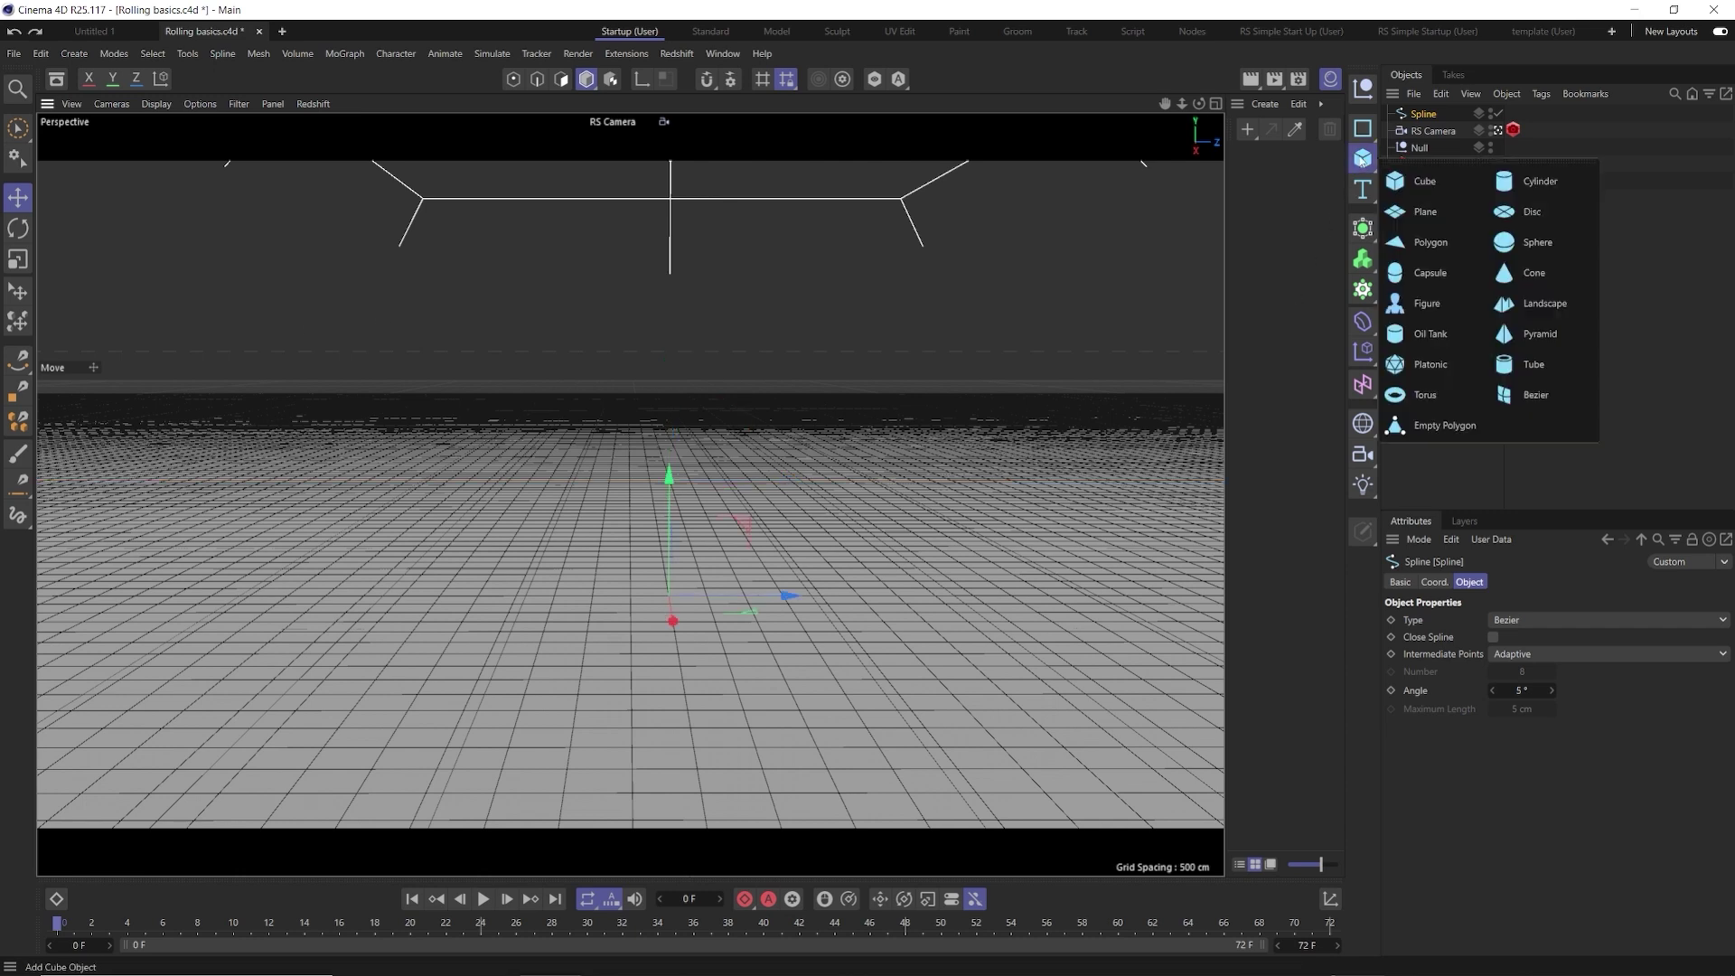
{"action": "left_click", "coordinate": [1528, 243]}
{"action": "left_click", "coordinate": [1501, 639]}
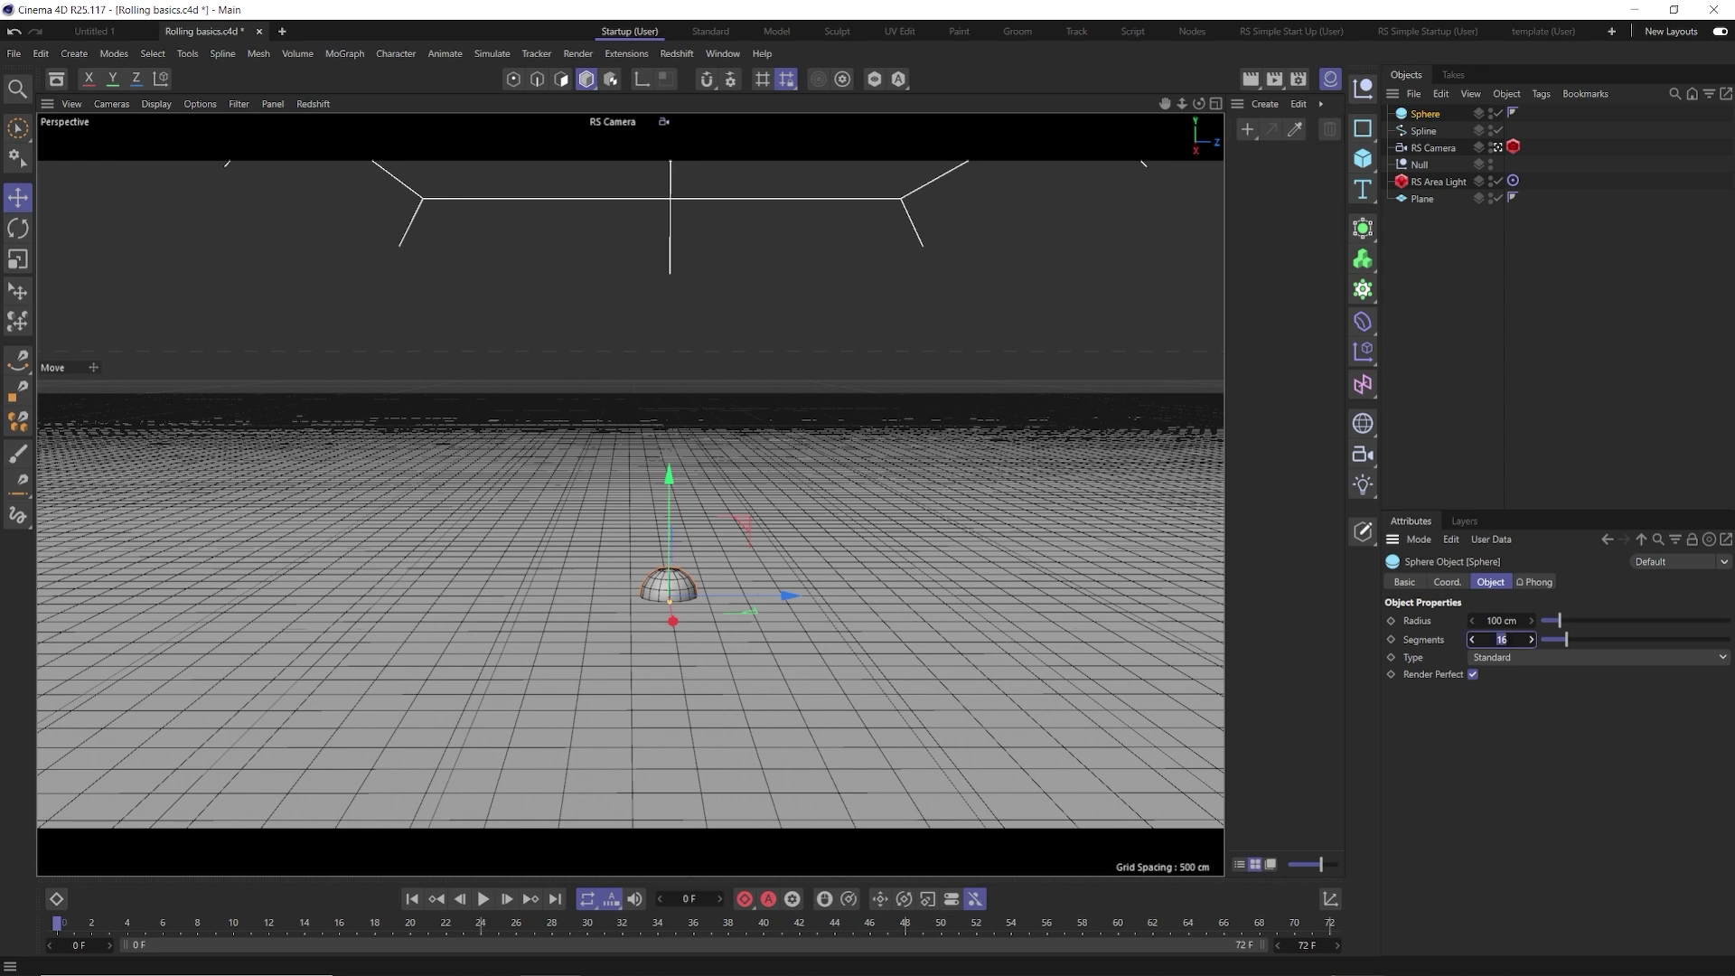
{"action": "type", "text": "64"}
{"action": "key", "text": "Return"}
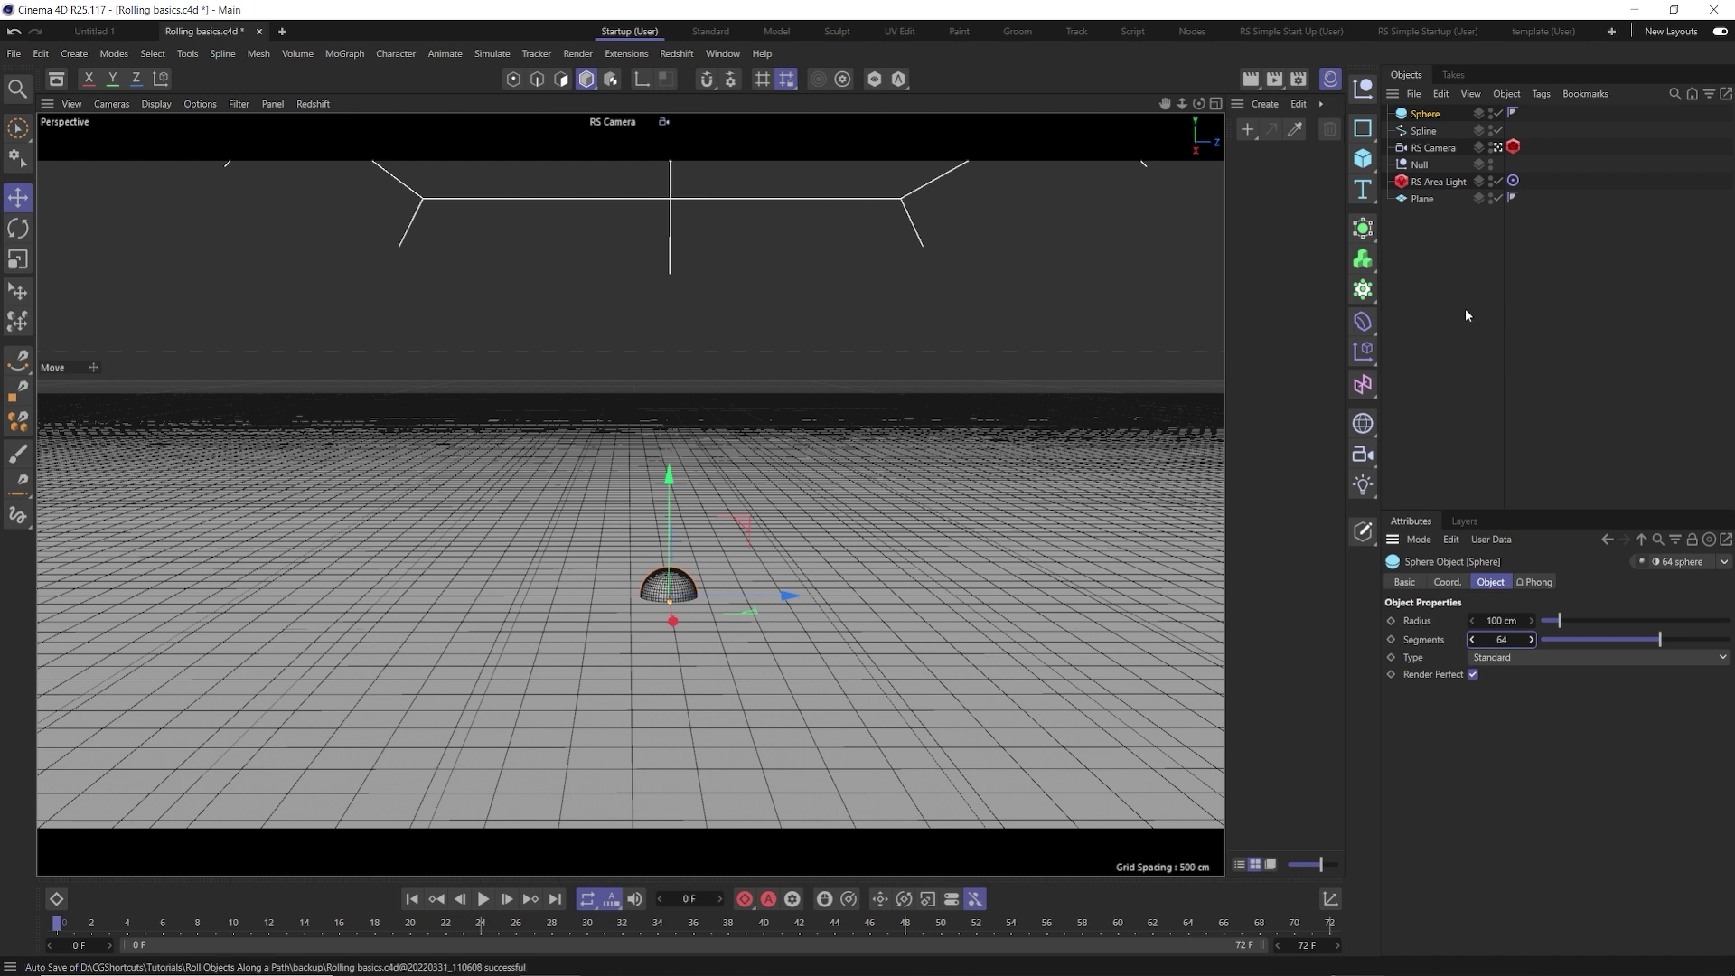
Add an Align to Spline tag to the Sphere and link it to the Spline
{"action": "right_click", "coordinate": [1428, 119]}
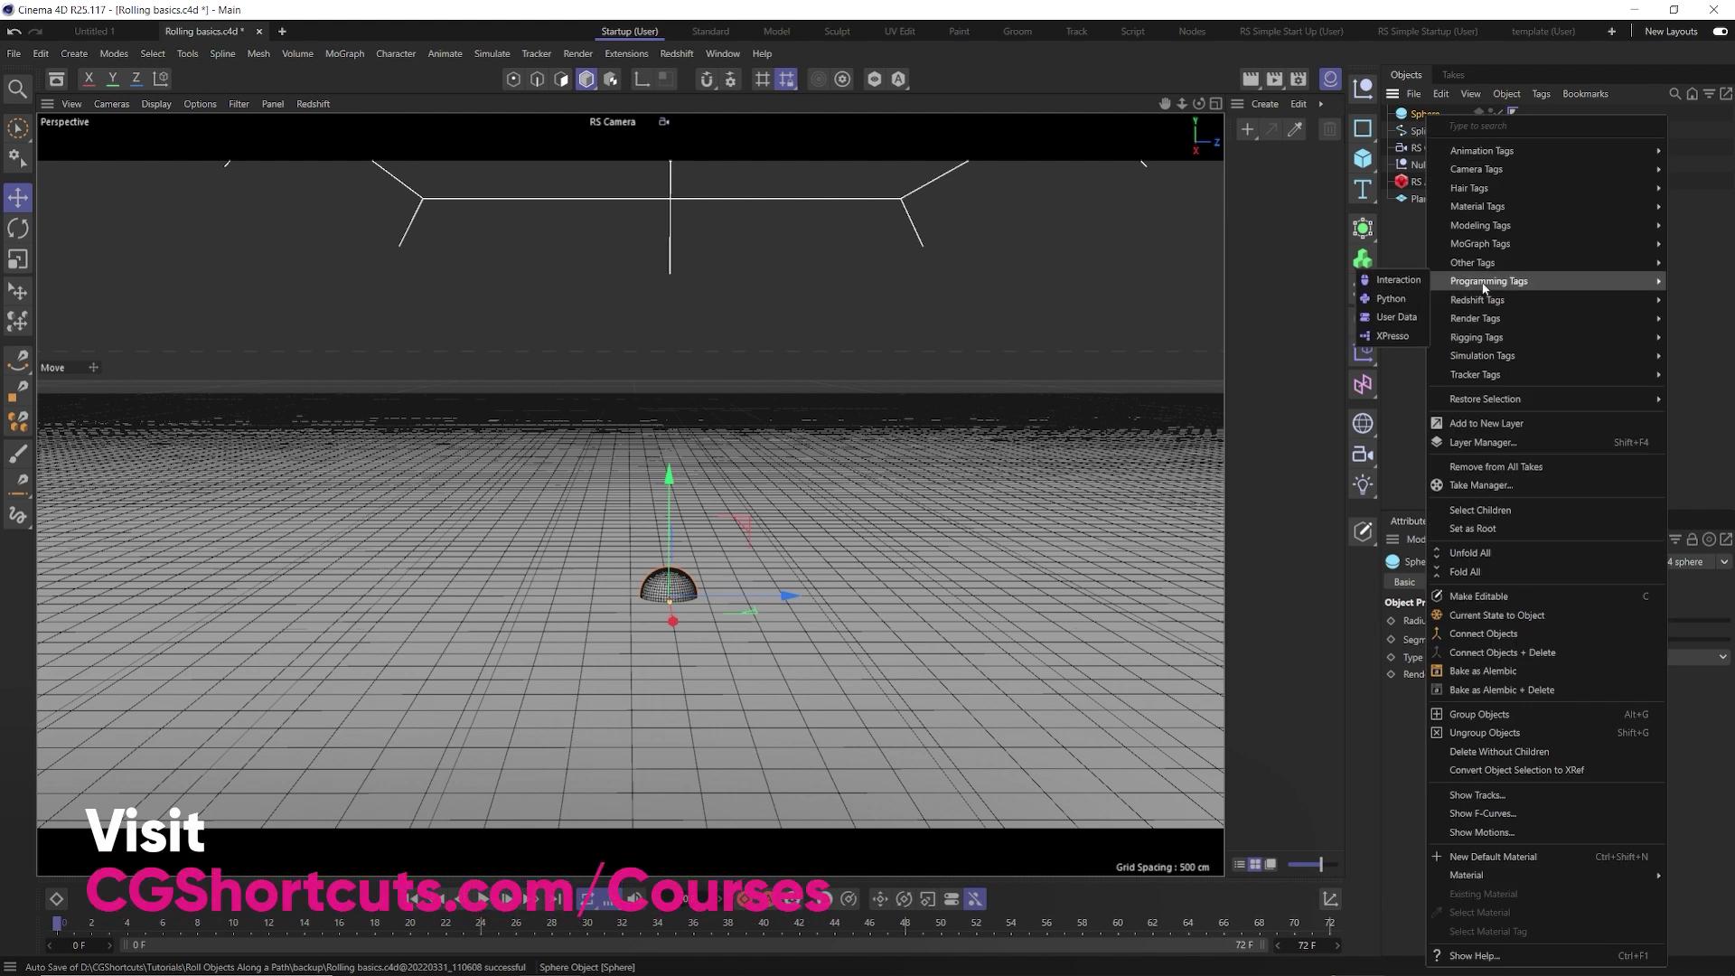
{"action": "mouse_move", "coordinate": [1493, 299]}
{"action": "mouse_move", "coordinate": [1483, 151]}
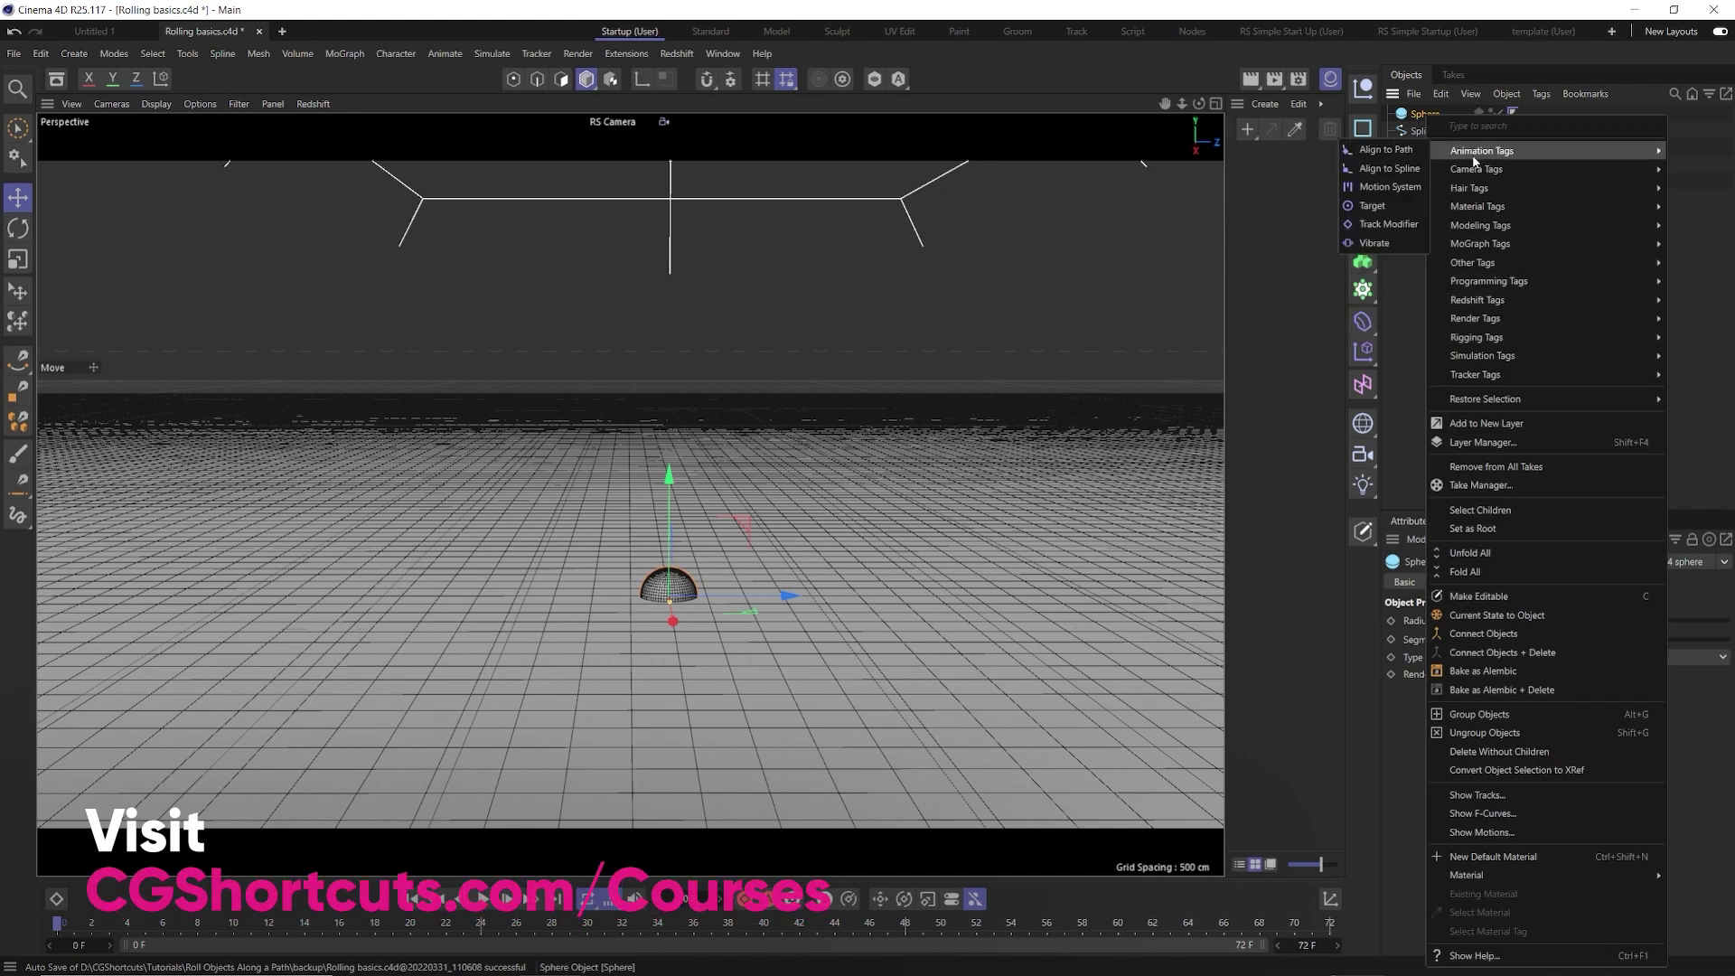
{"action": "left_click", "coordinate": [1390, 169]}
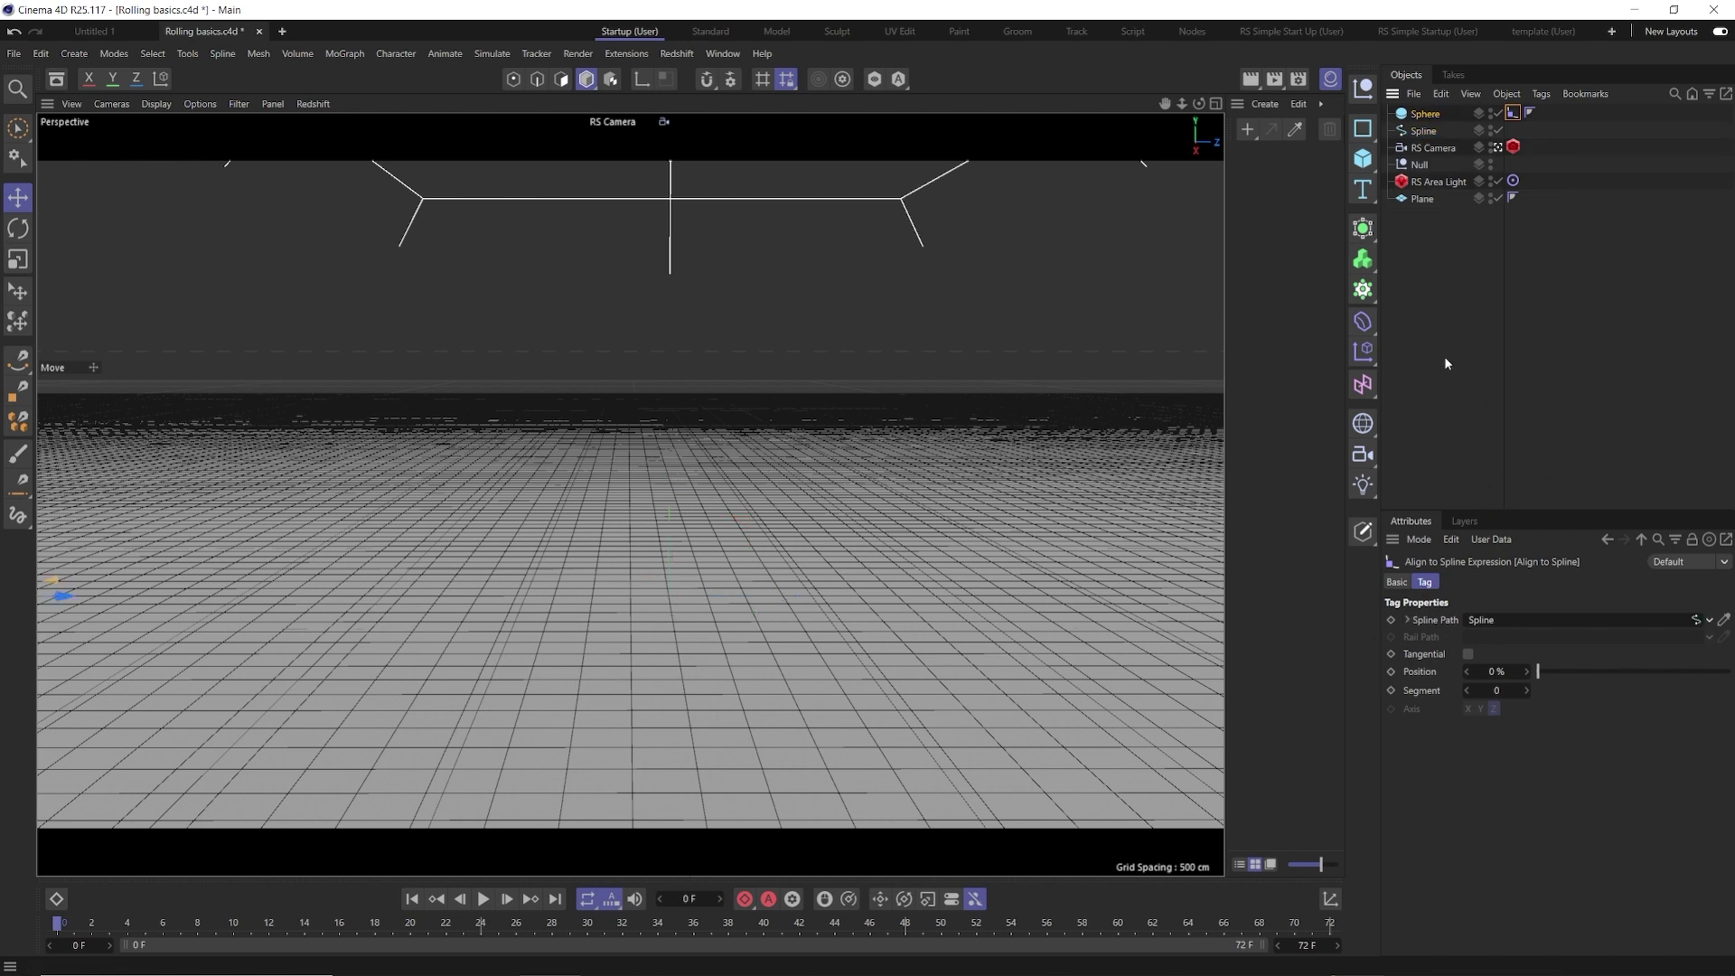
{"action": "left_click", "coordinate": [1426, 114]}
{"action": "scroll", "coordinate": [678, 488], "scroll_direction": "up", "scroll_amount": 3}
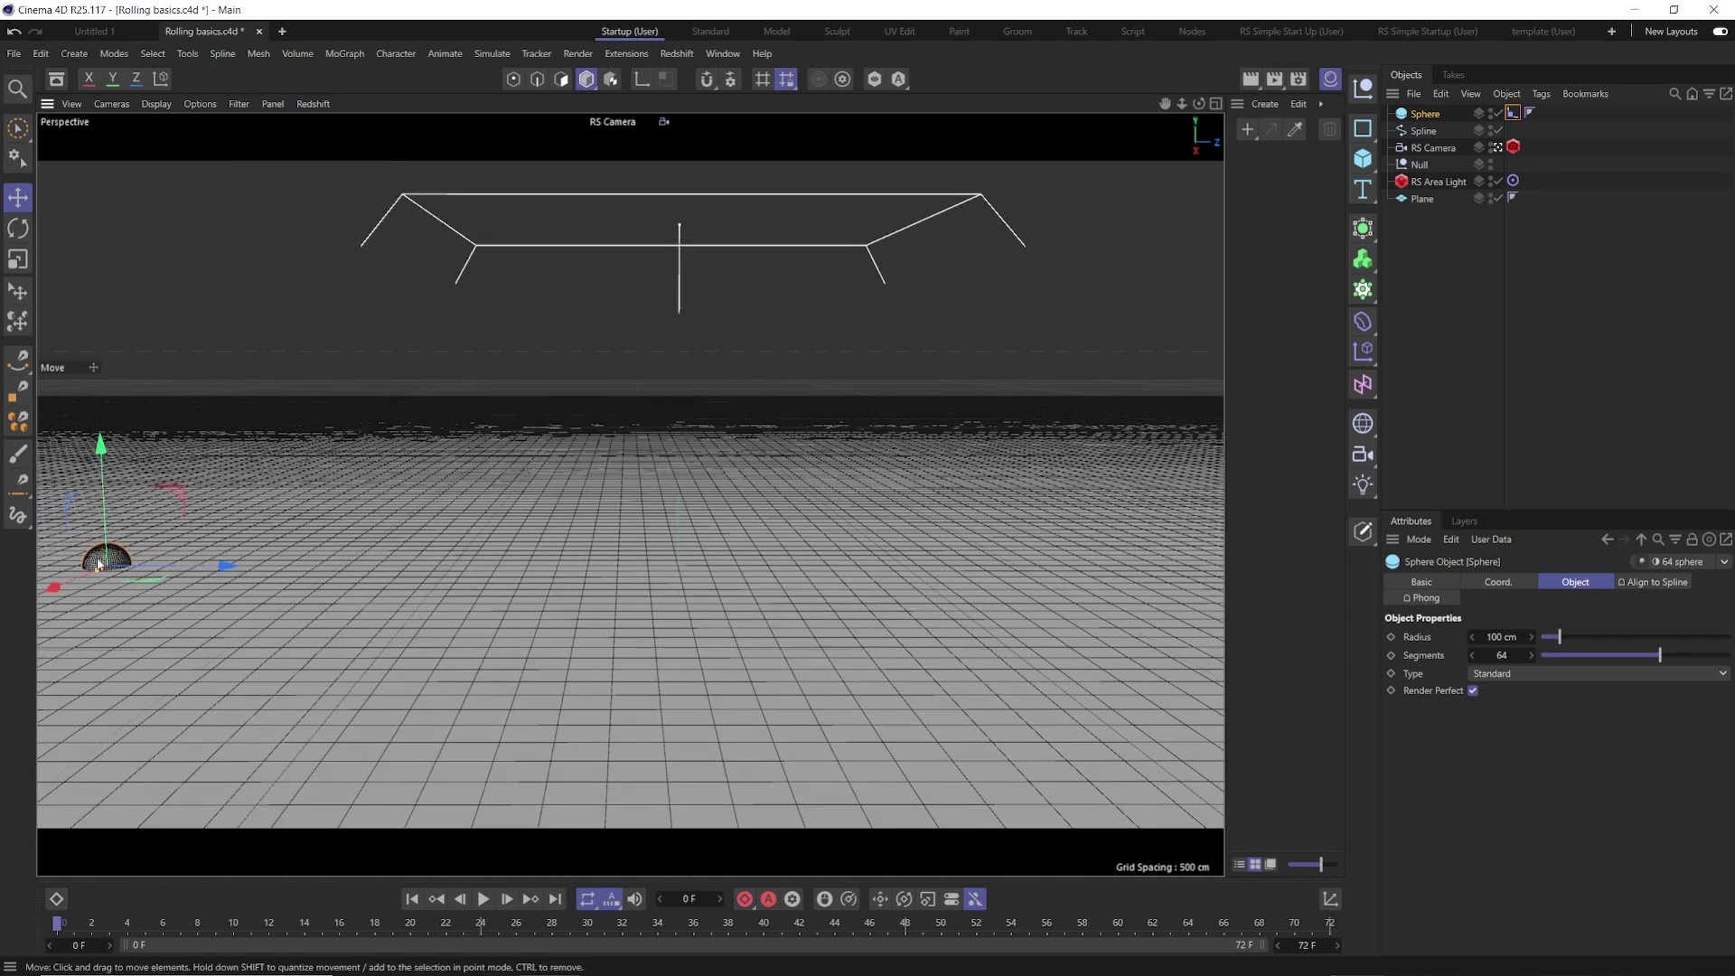
Keyframe the Align to Spline Position at 100% on frame 72
{"action": "left_click", "coordinate": [1653, 582]}
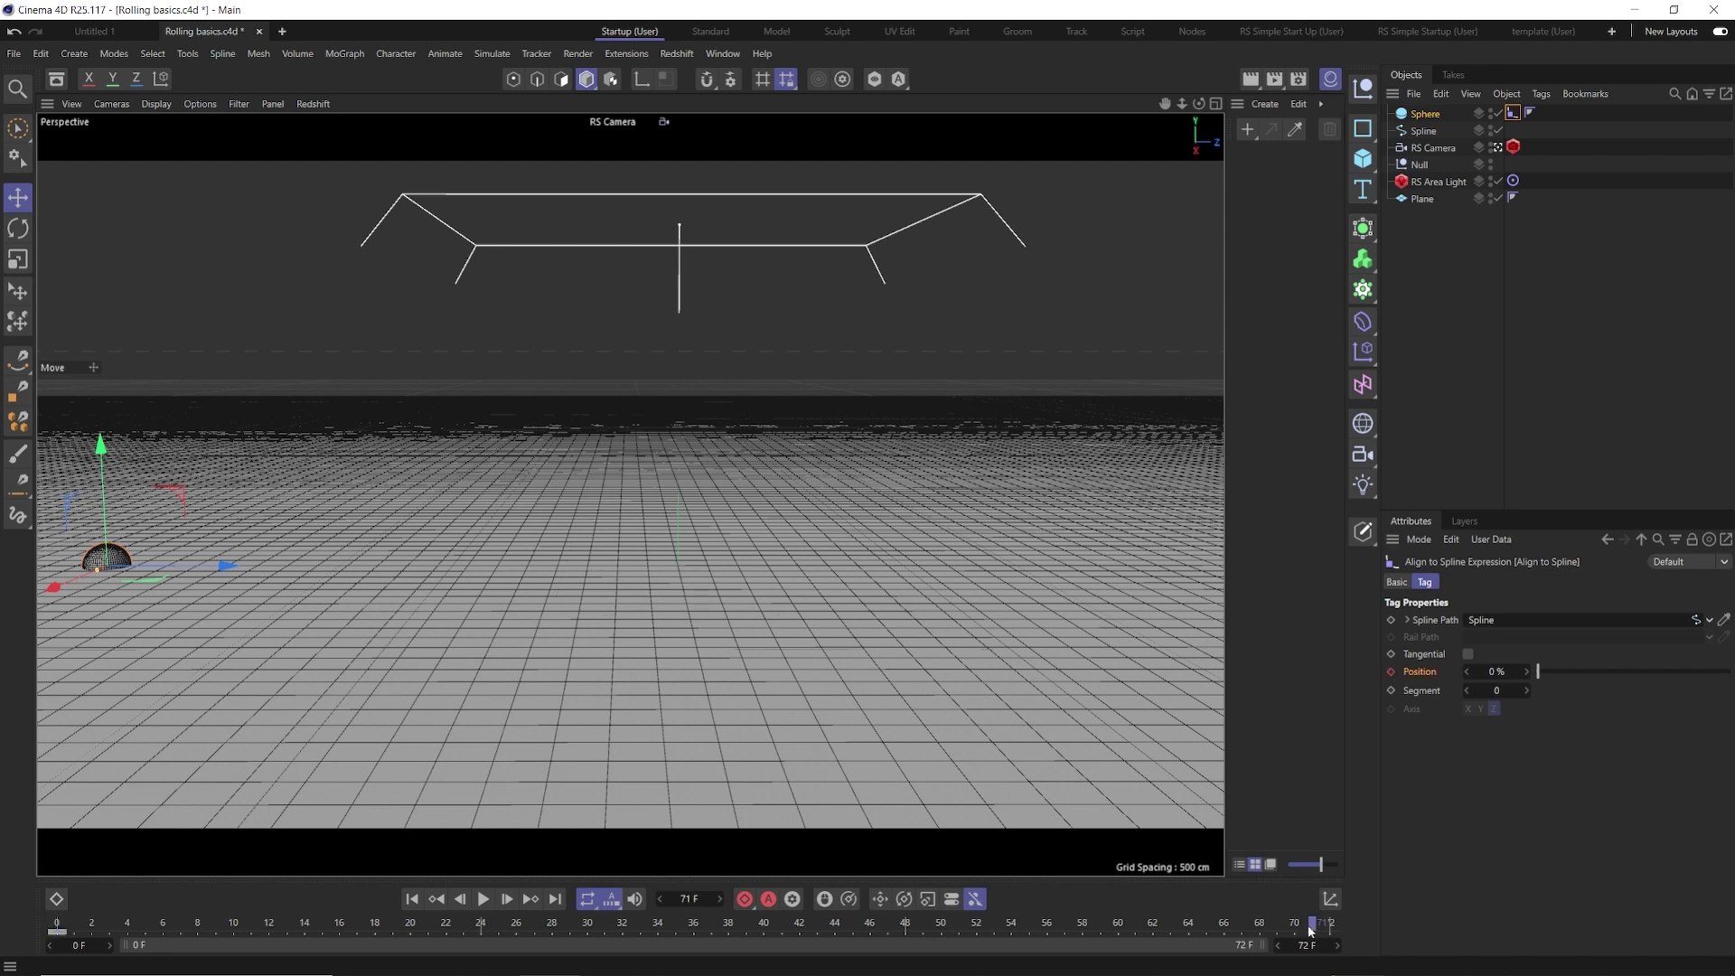
{"action": "left_click", "coordinate": [1496, 672]}
{"action": "type", "text": "100"}
{"action": "key", "text": "Return"}
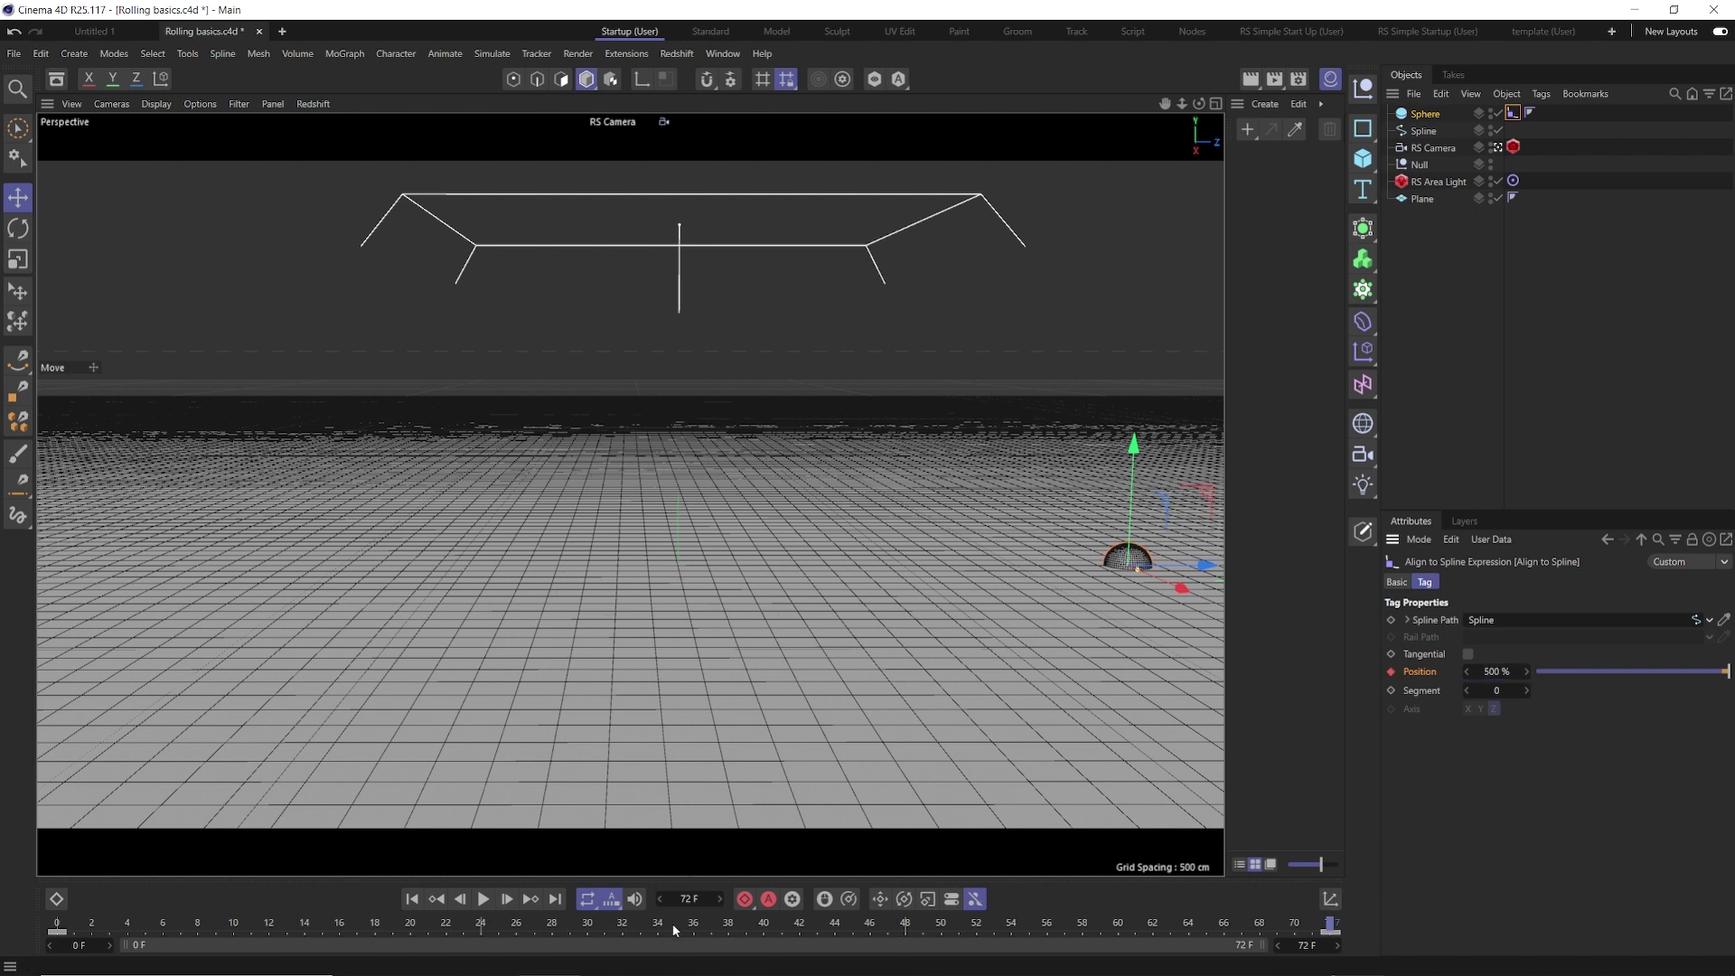
Preview the sphere's motion along the spline, then return to frame 0
{"action": "left_click", "coordinate": [483, 899]}
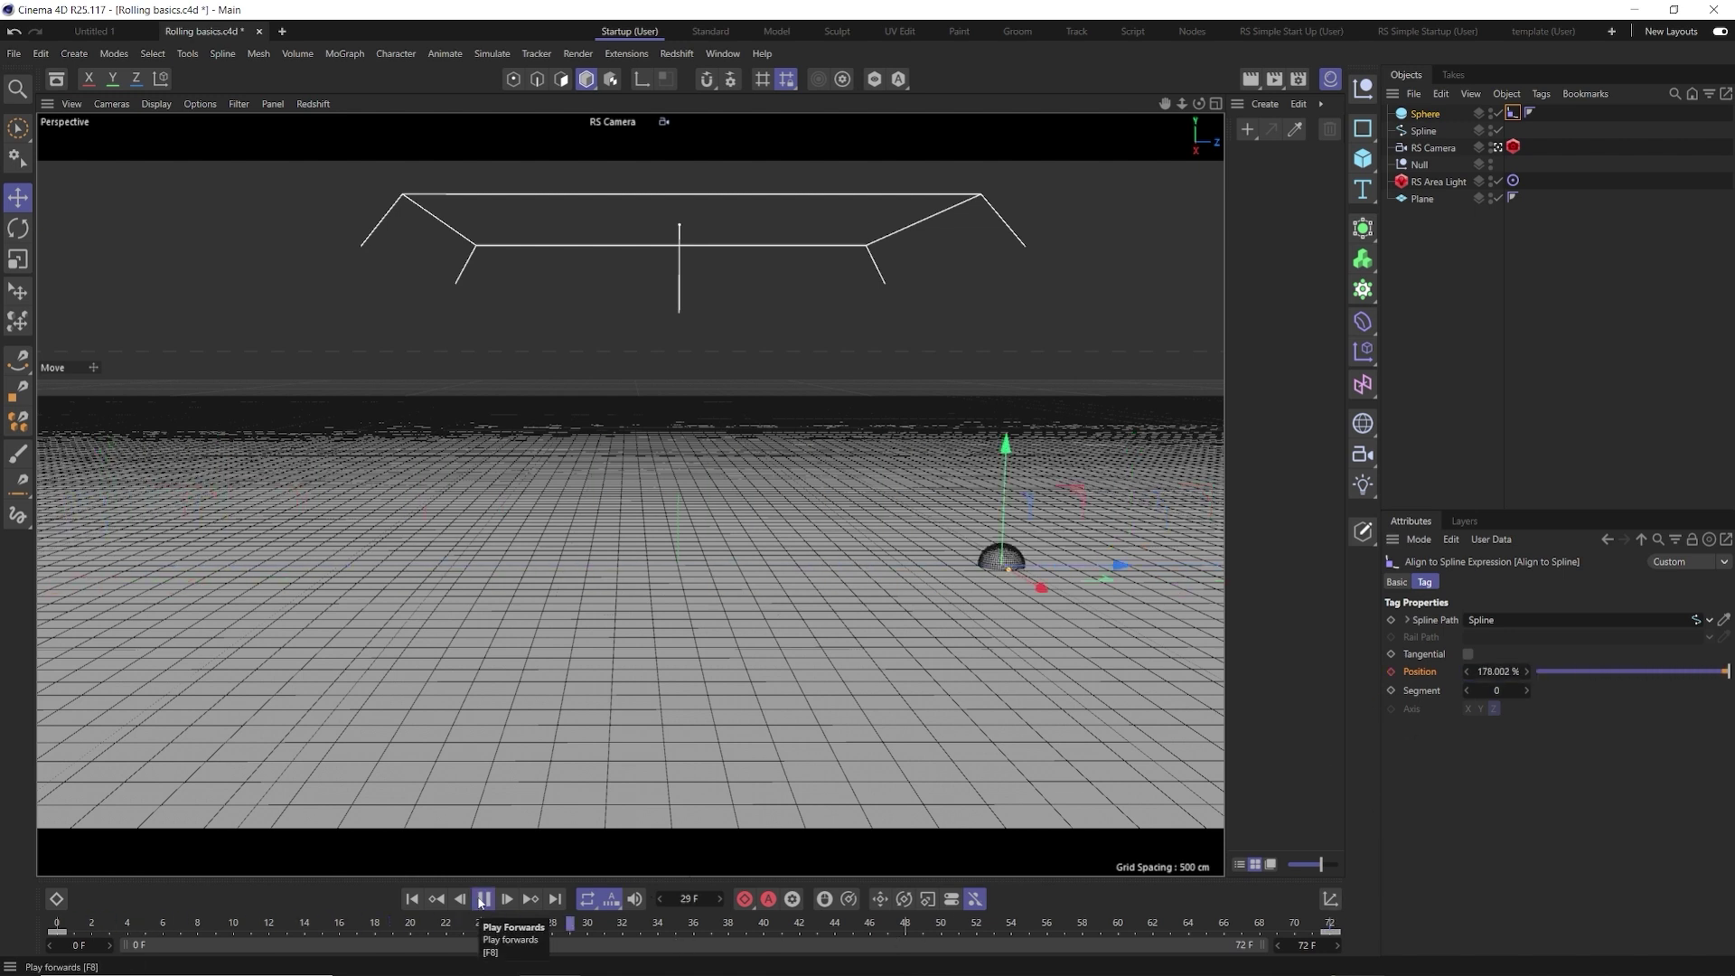
{"action": "left_click", "coordinate": [482, 899]}
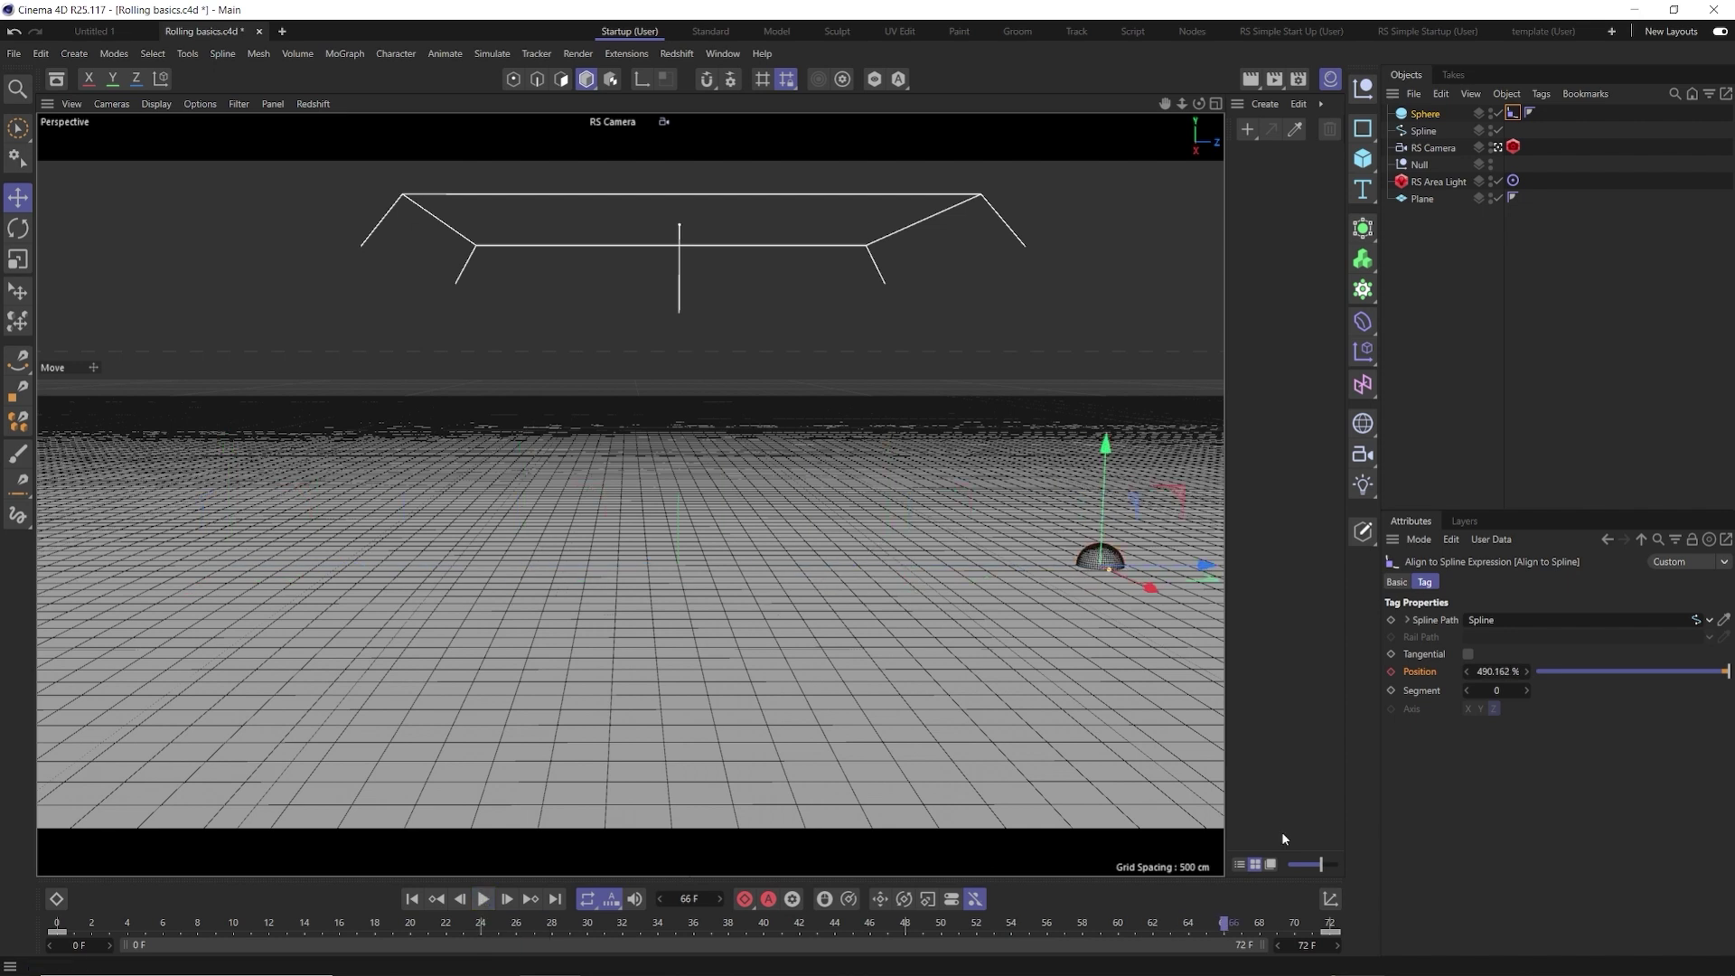
{"action": "key", "text": "shift+g"}
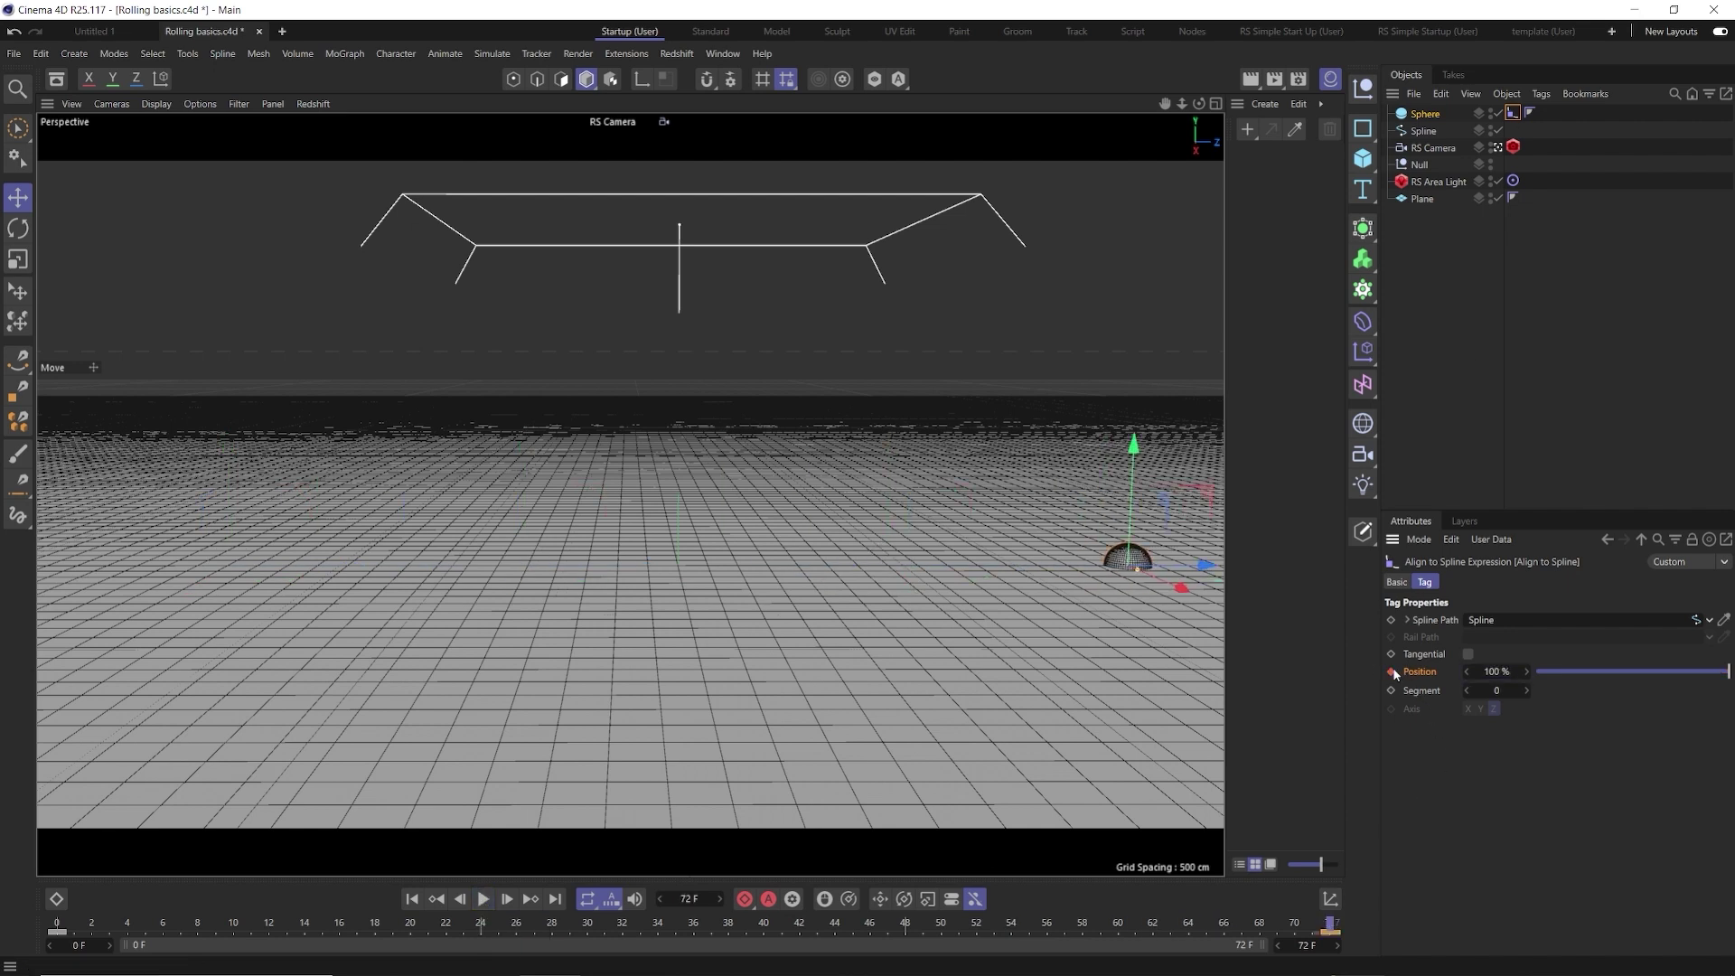
{"action": "key", "text": "shift+f"}
{"action": "left_click", "coordinate": [483, 899]}
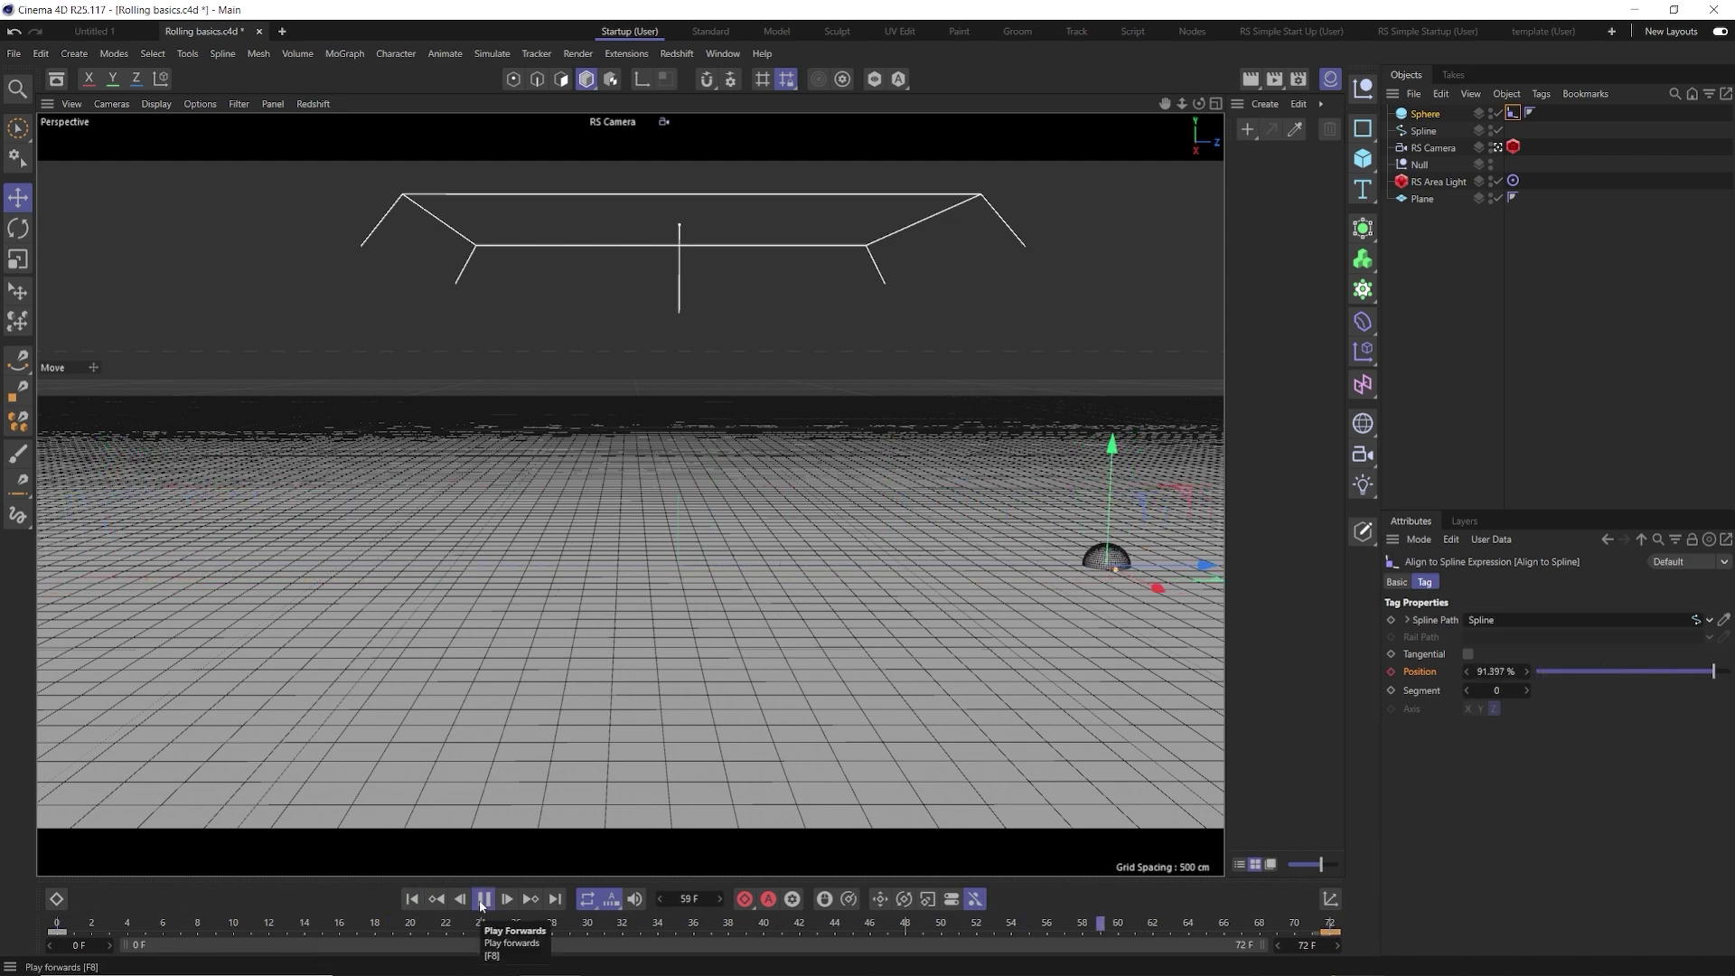
{"action": "left_click", "coordinate": [482, 900]}
{"action": "left_click", "coordinate": [412, 900]}
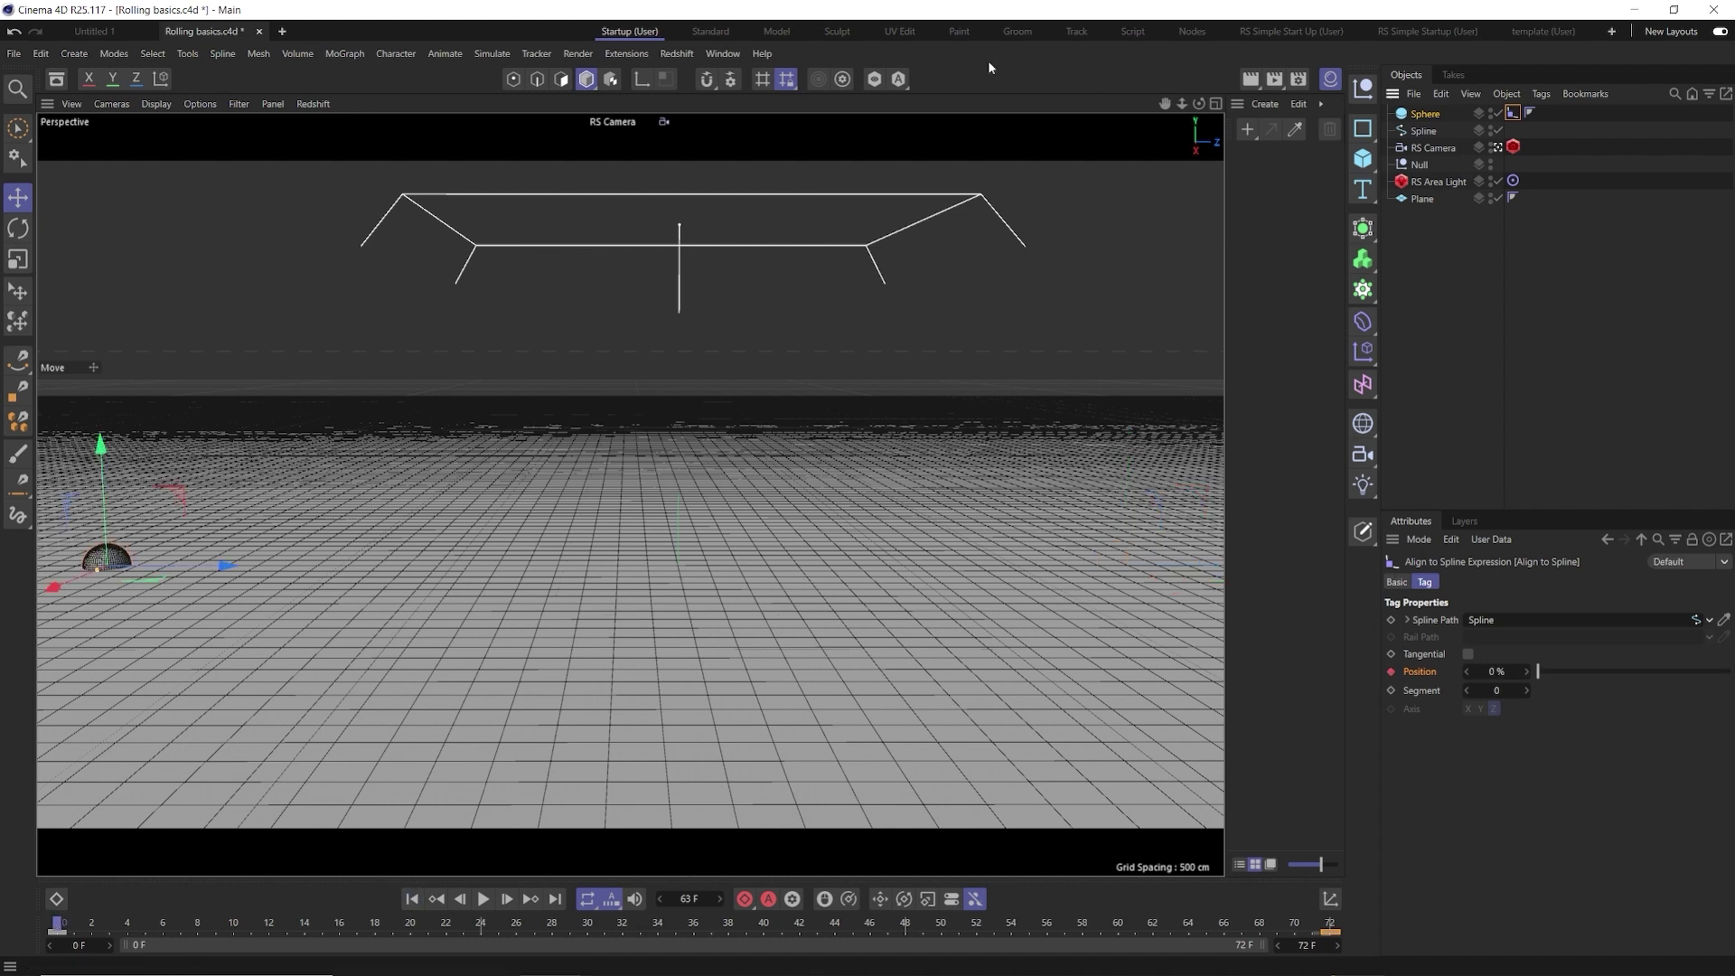
Make the Position F-Curve linear and play back to confirm constant speed
{"action": "left_click", "coordinate": [730, 54]}
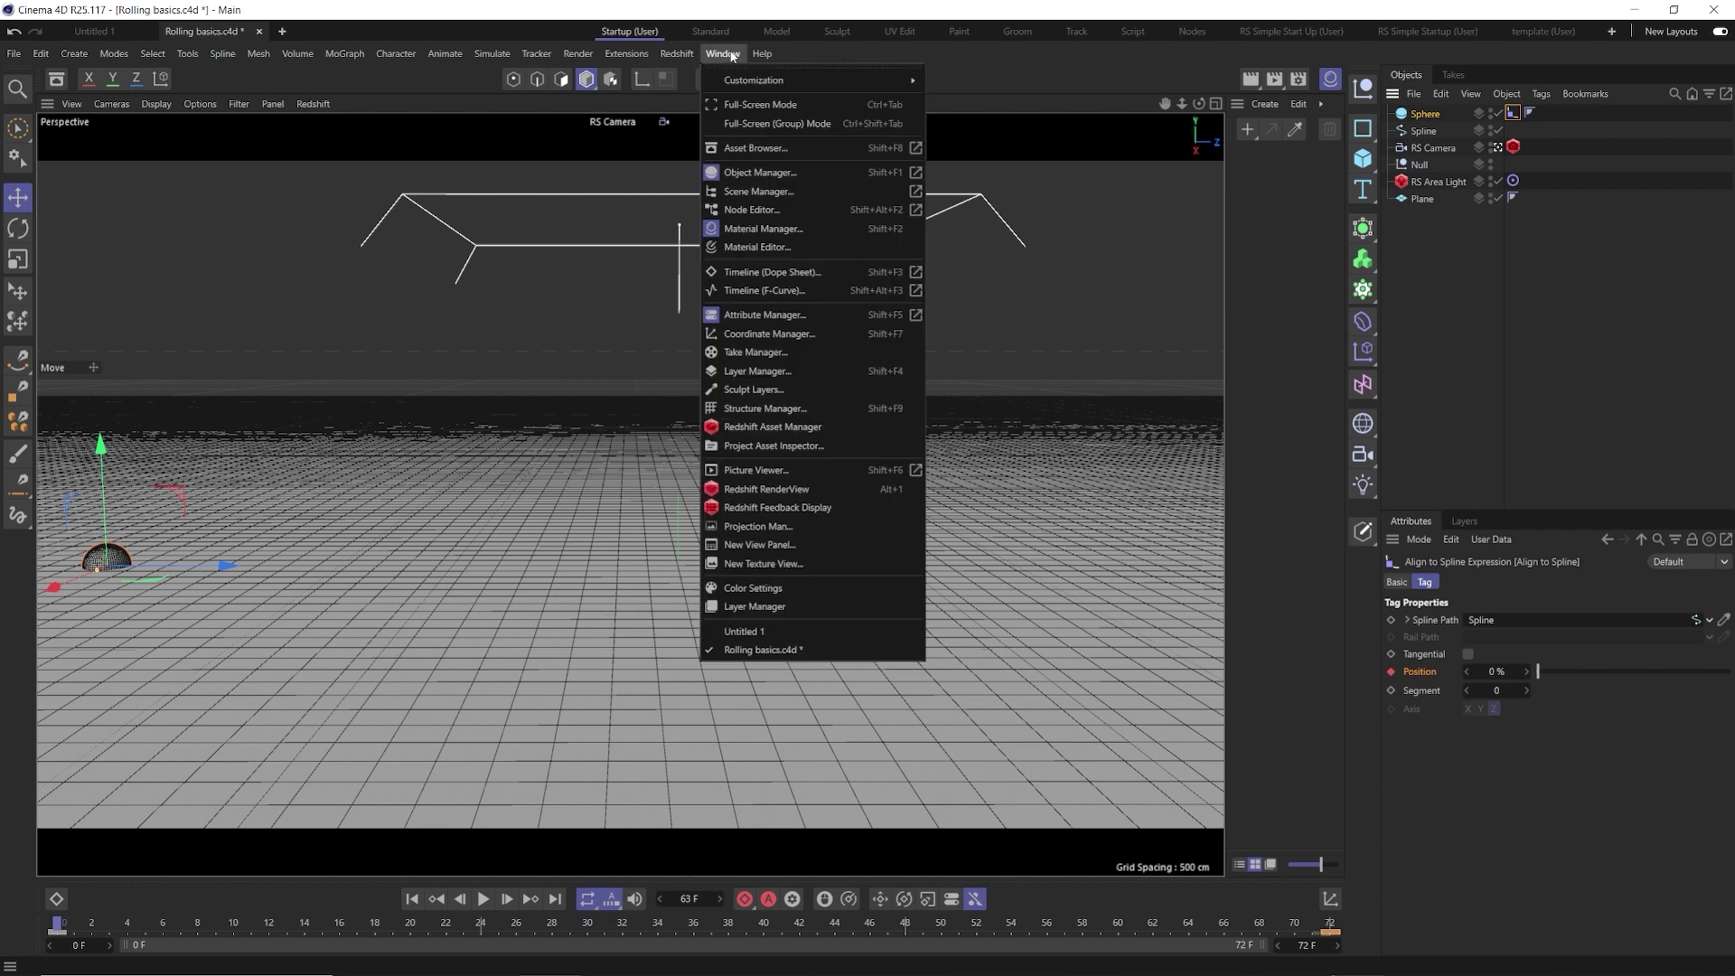
{"action": "left_click", "coordinate": [750, 291]}
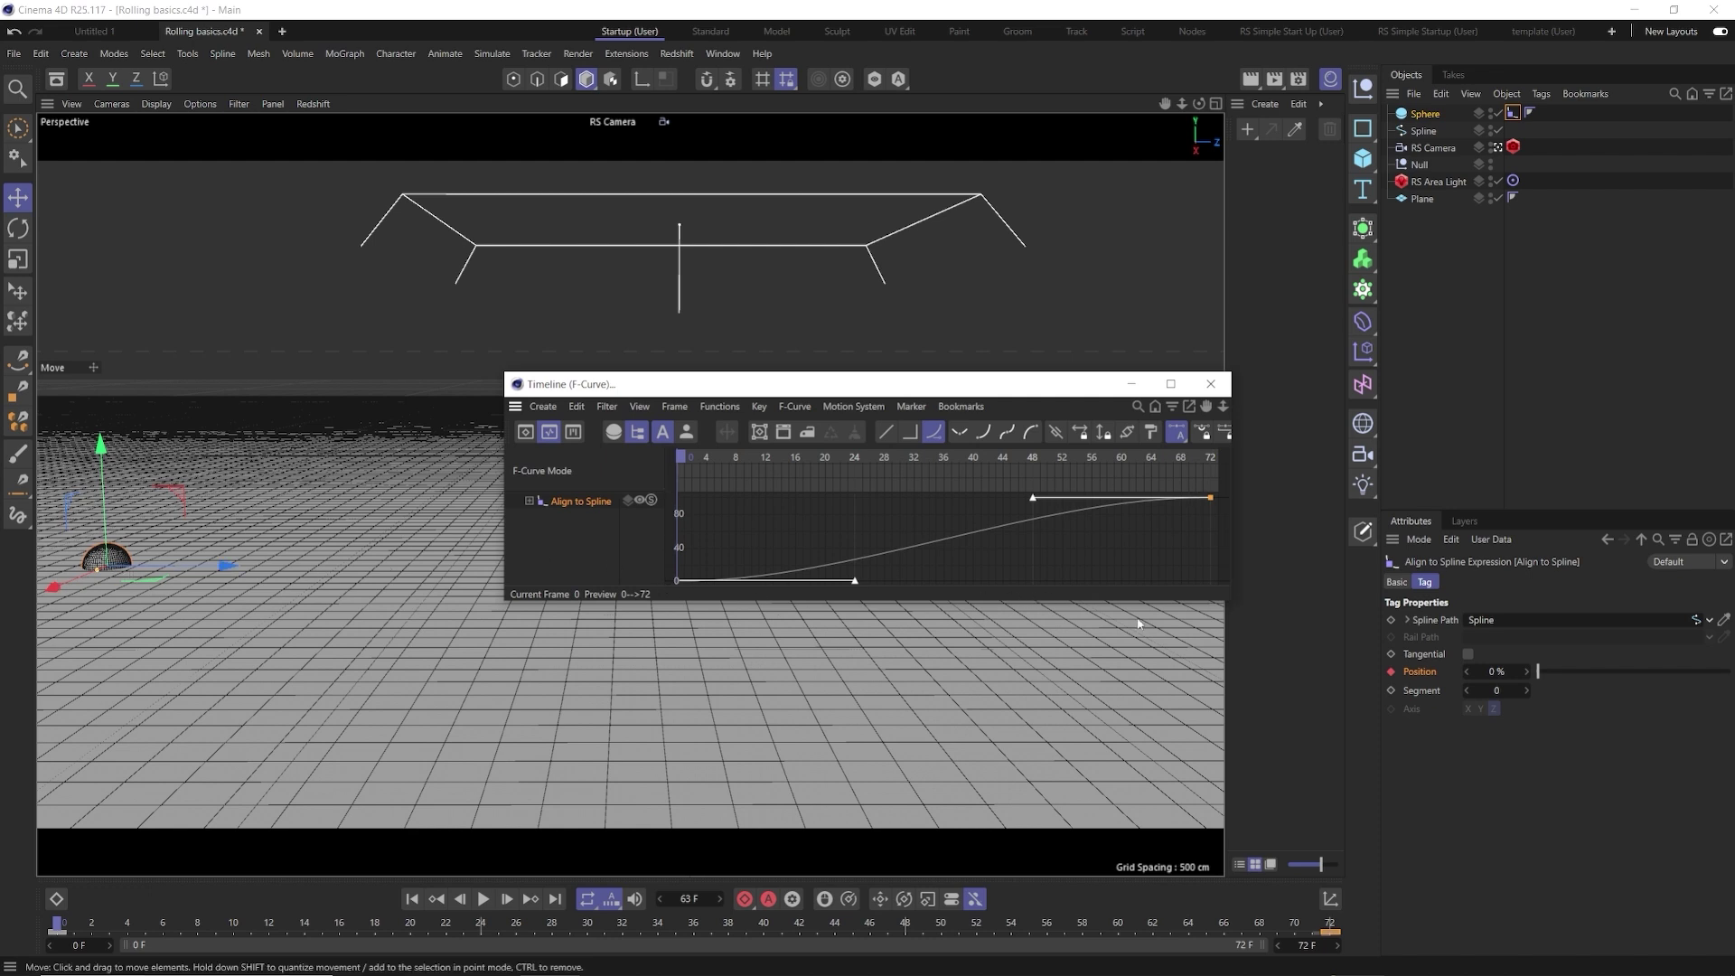
{"action": "left_click", "coordinate": [887, 433]}
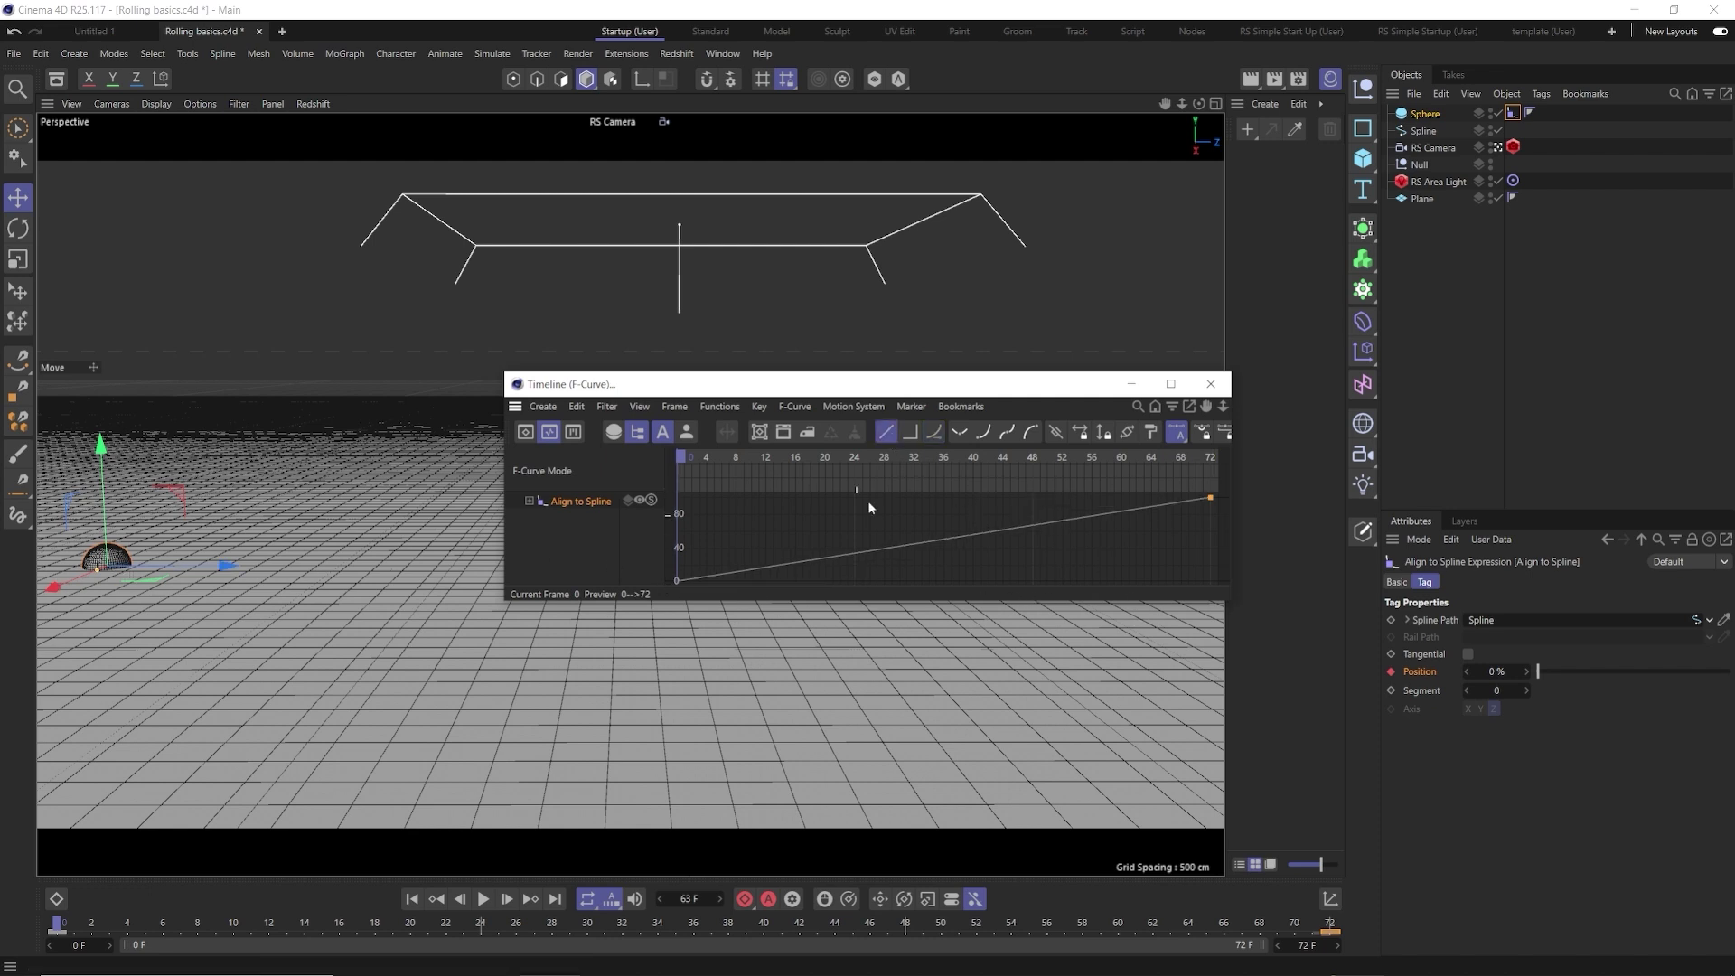
{"action": "left_click", "coordinate": [1211, 384]}
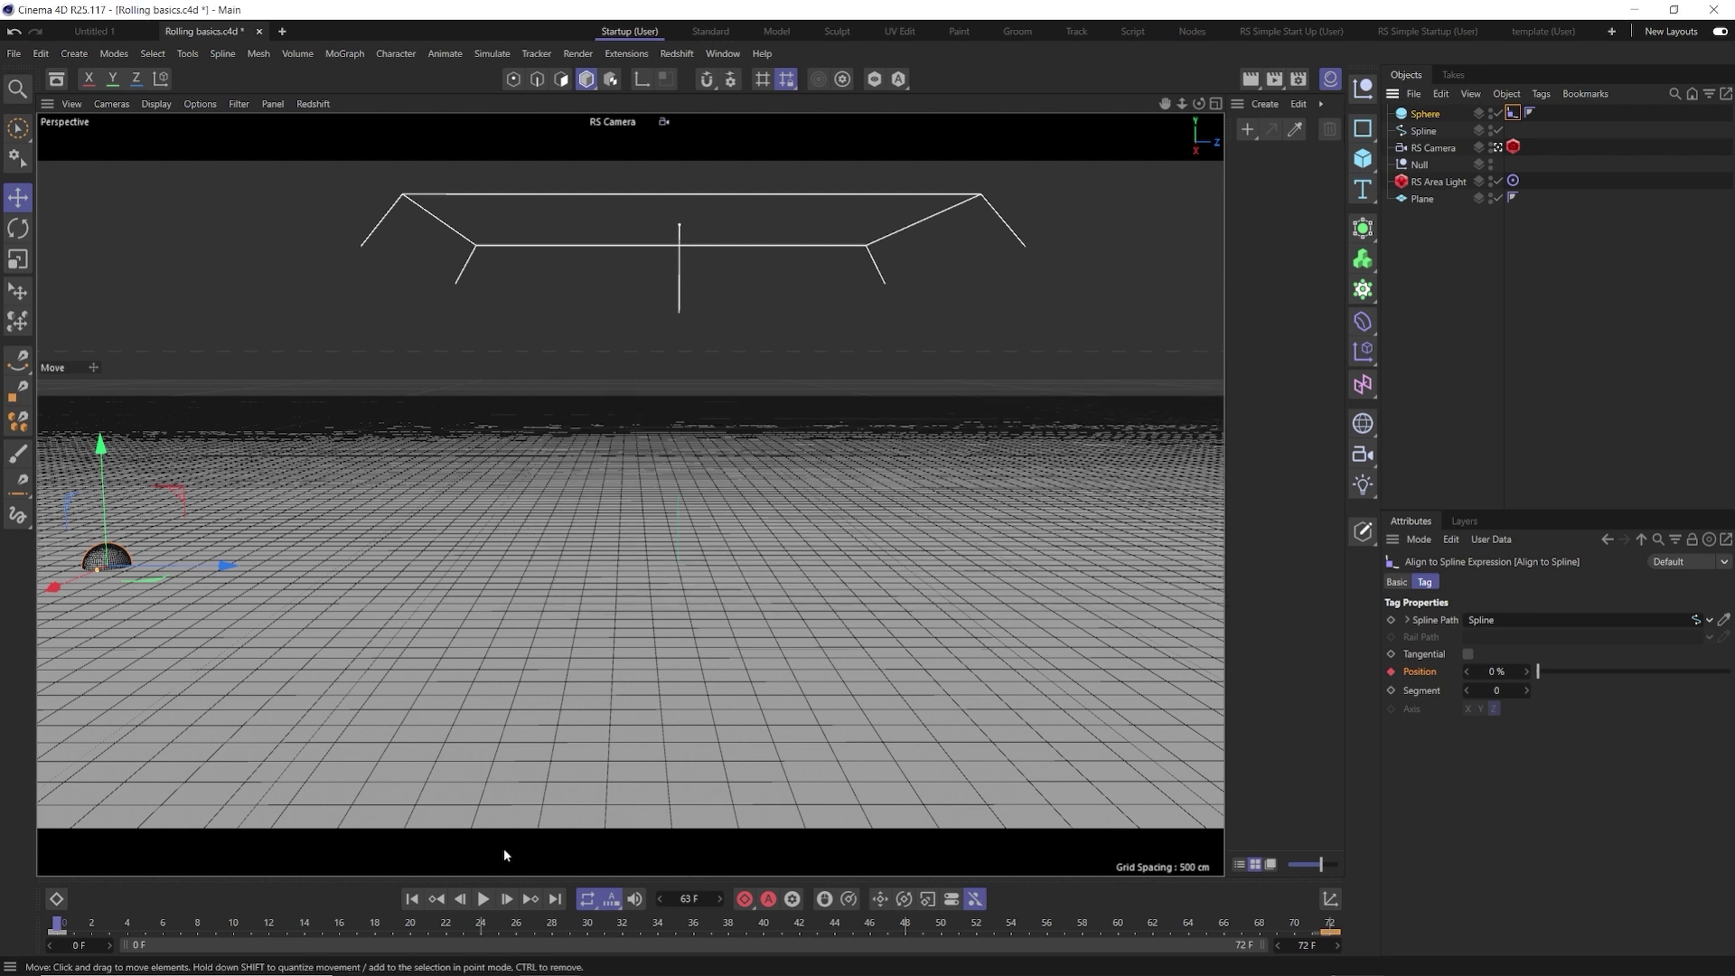
{"action": "left_click", "coordinate": [484, 899]}
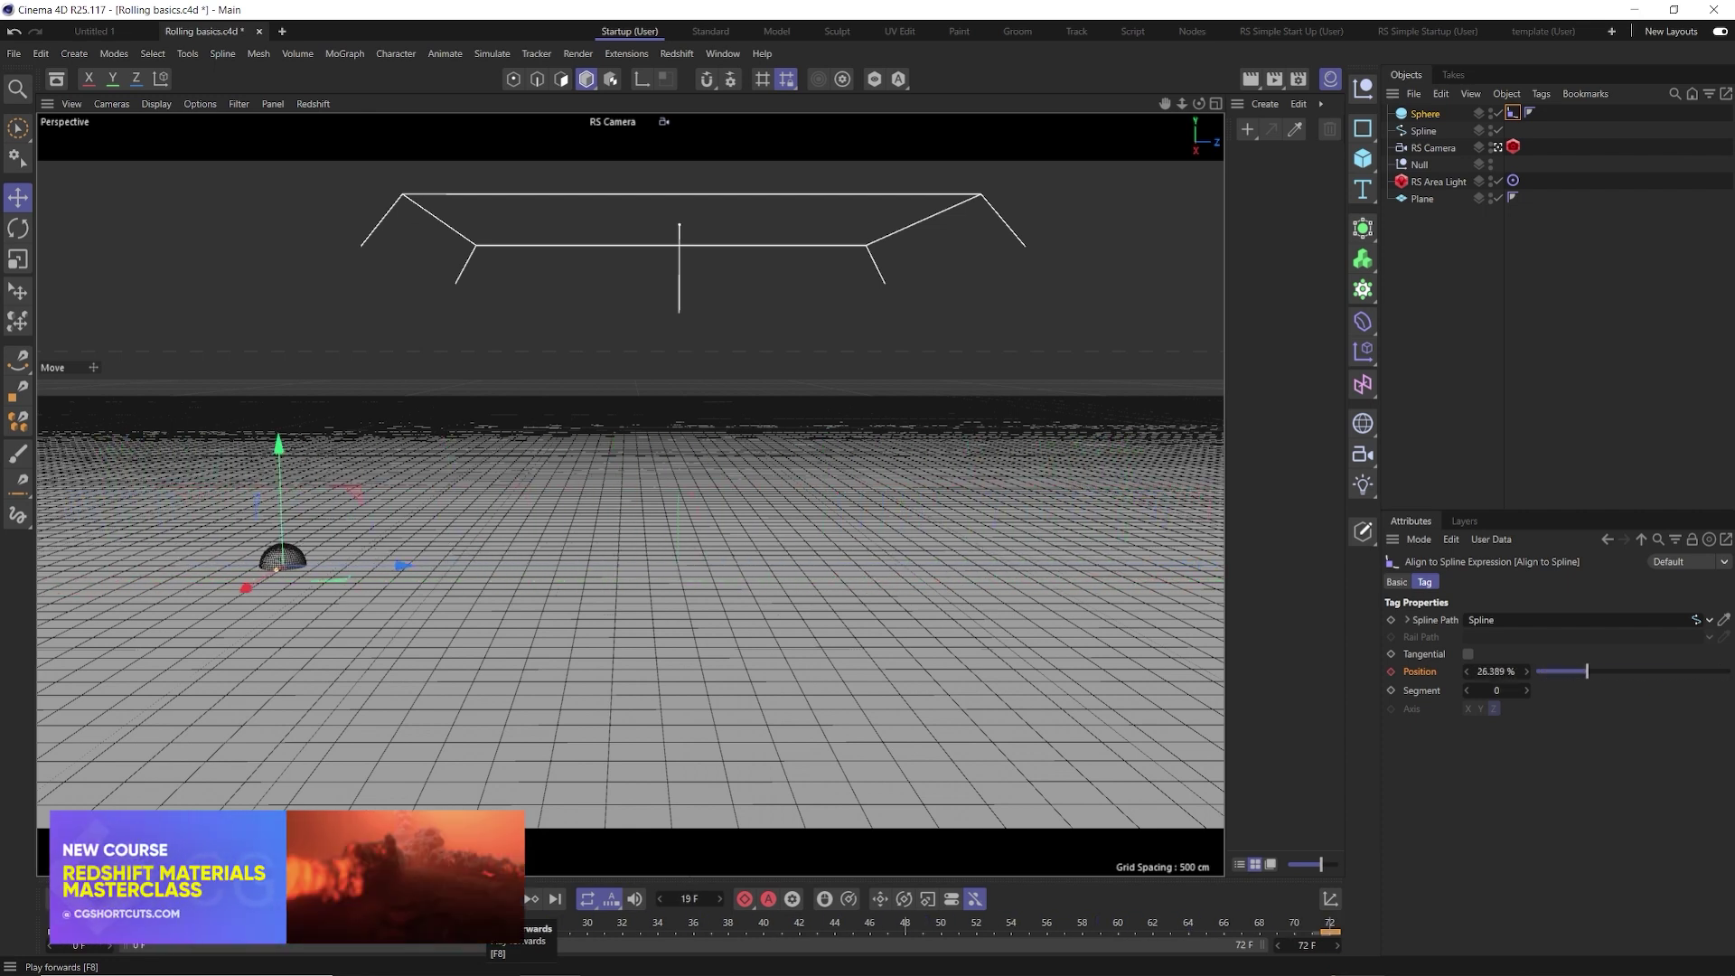
{"action": "left_click", "coordinate": [509, 899]}
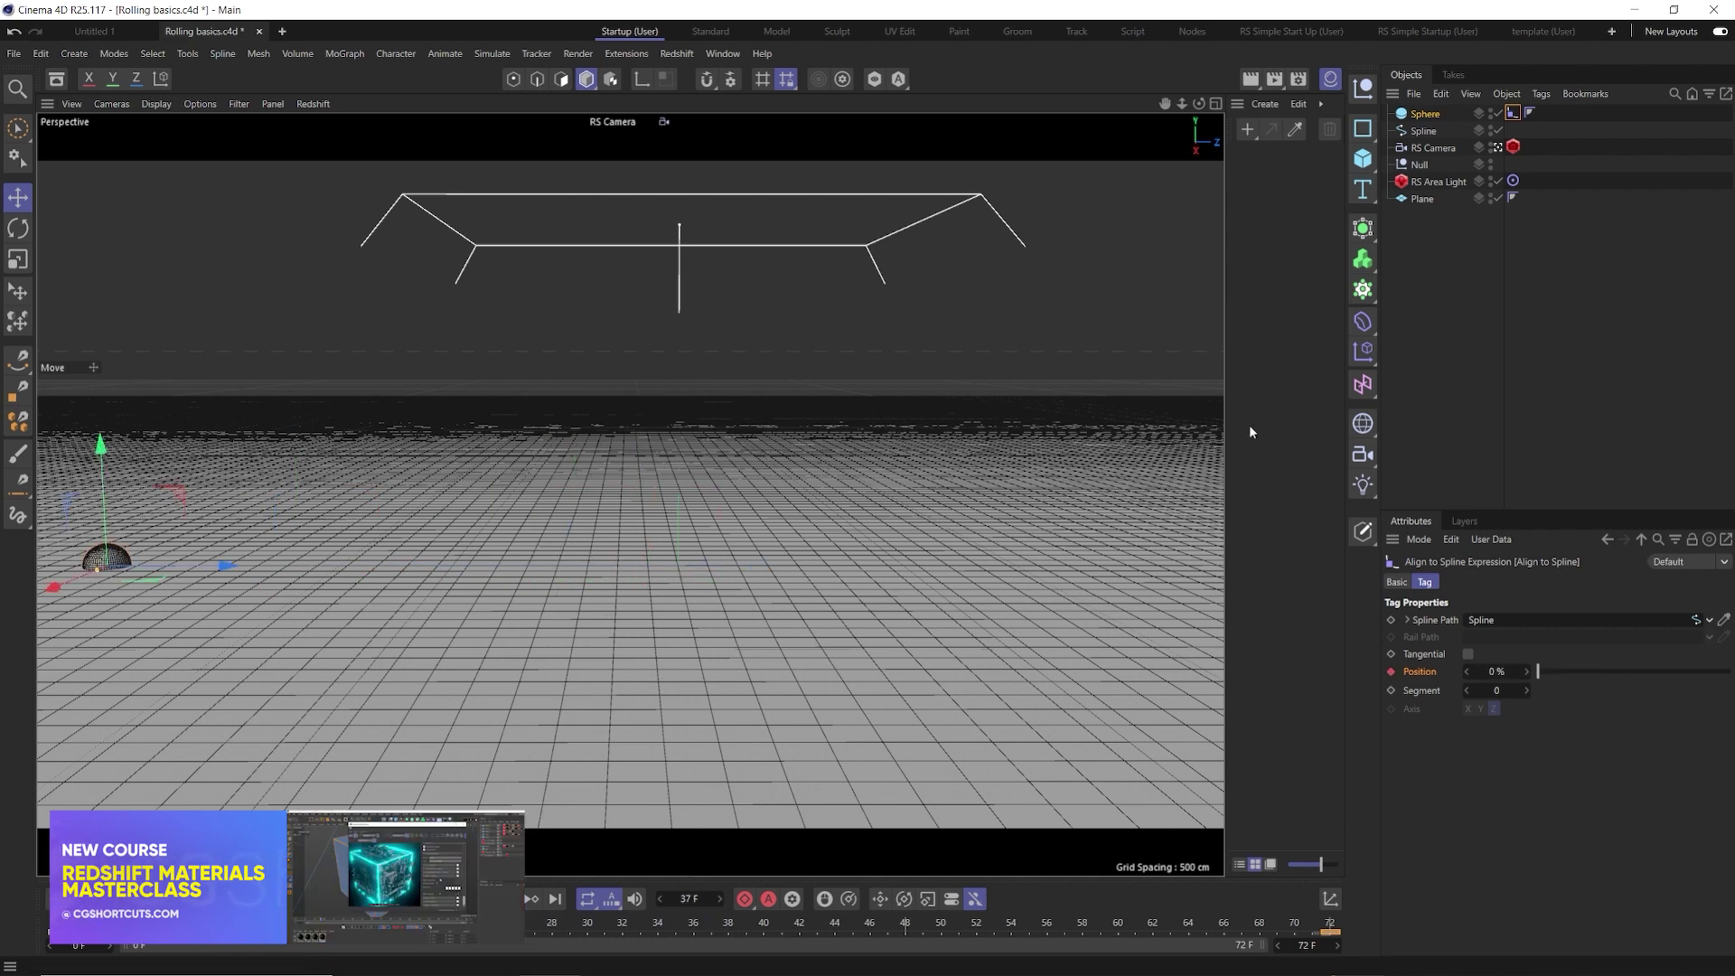
Set the Spline's Intermediate Points to Uniform and play back to check even speed
{"action": "left_click", "coordinate": [1411, 132]}
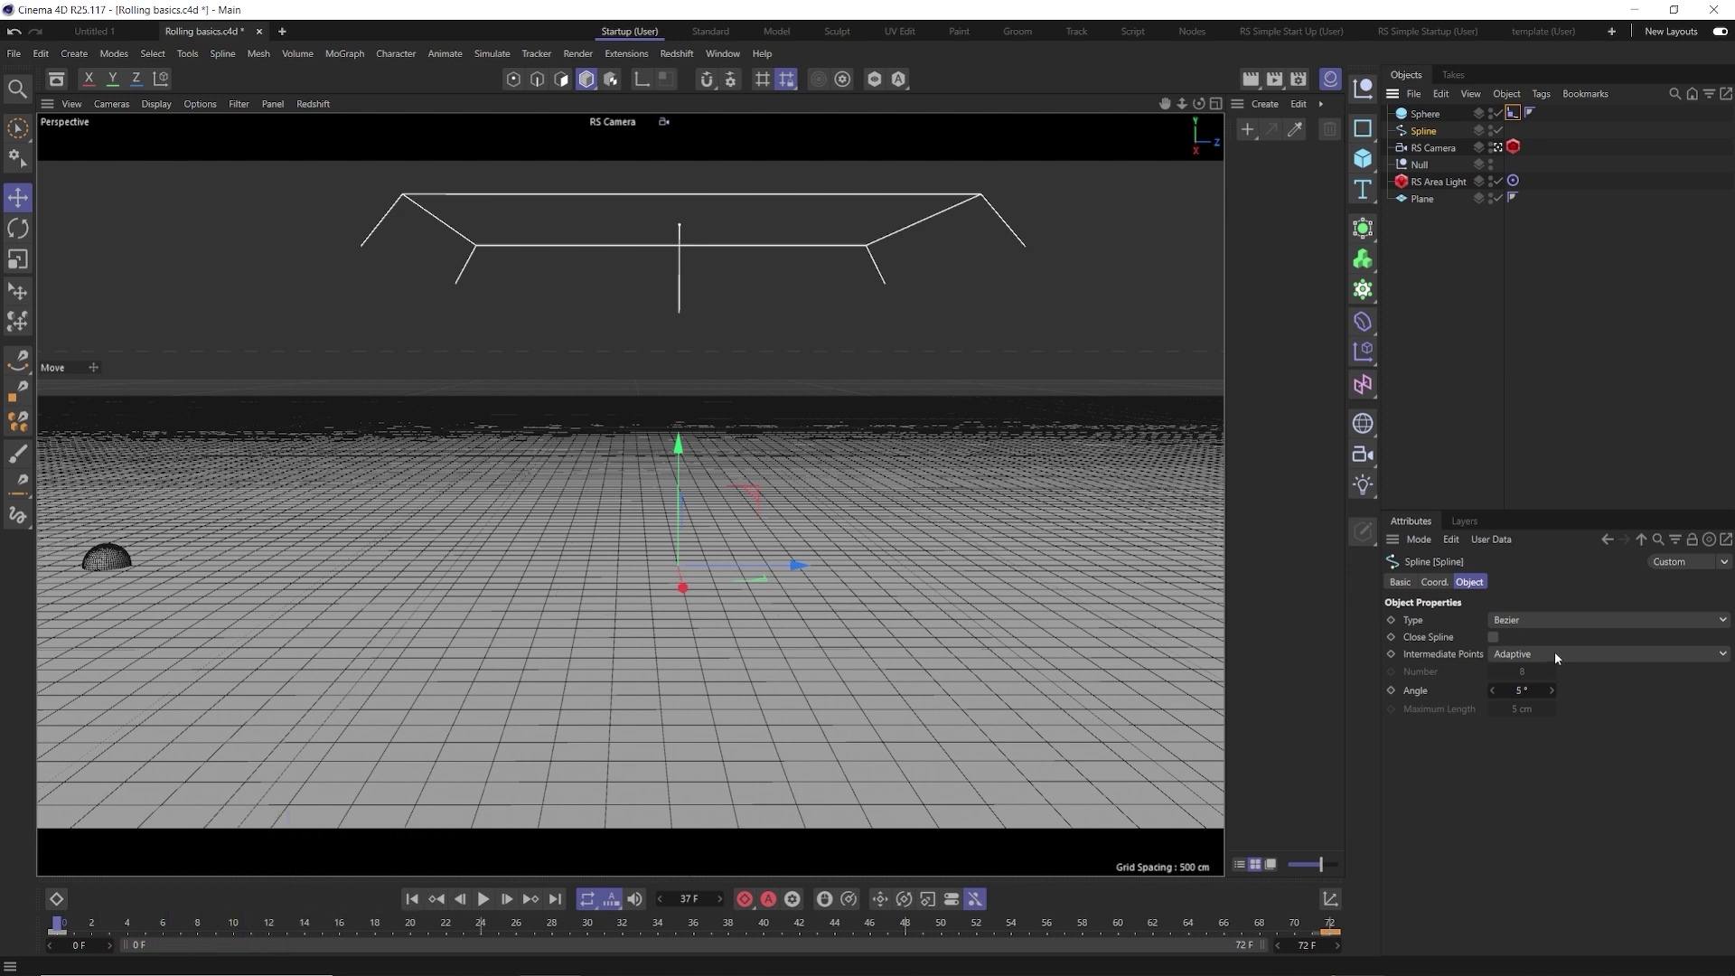
{"action": "left_click", "coordinate": [487, 900]}
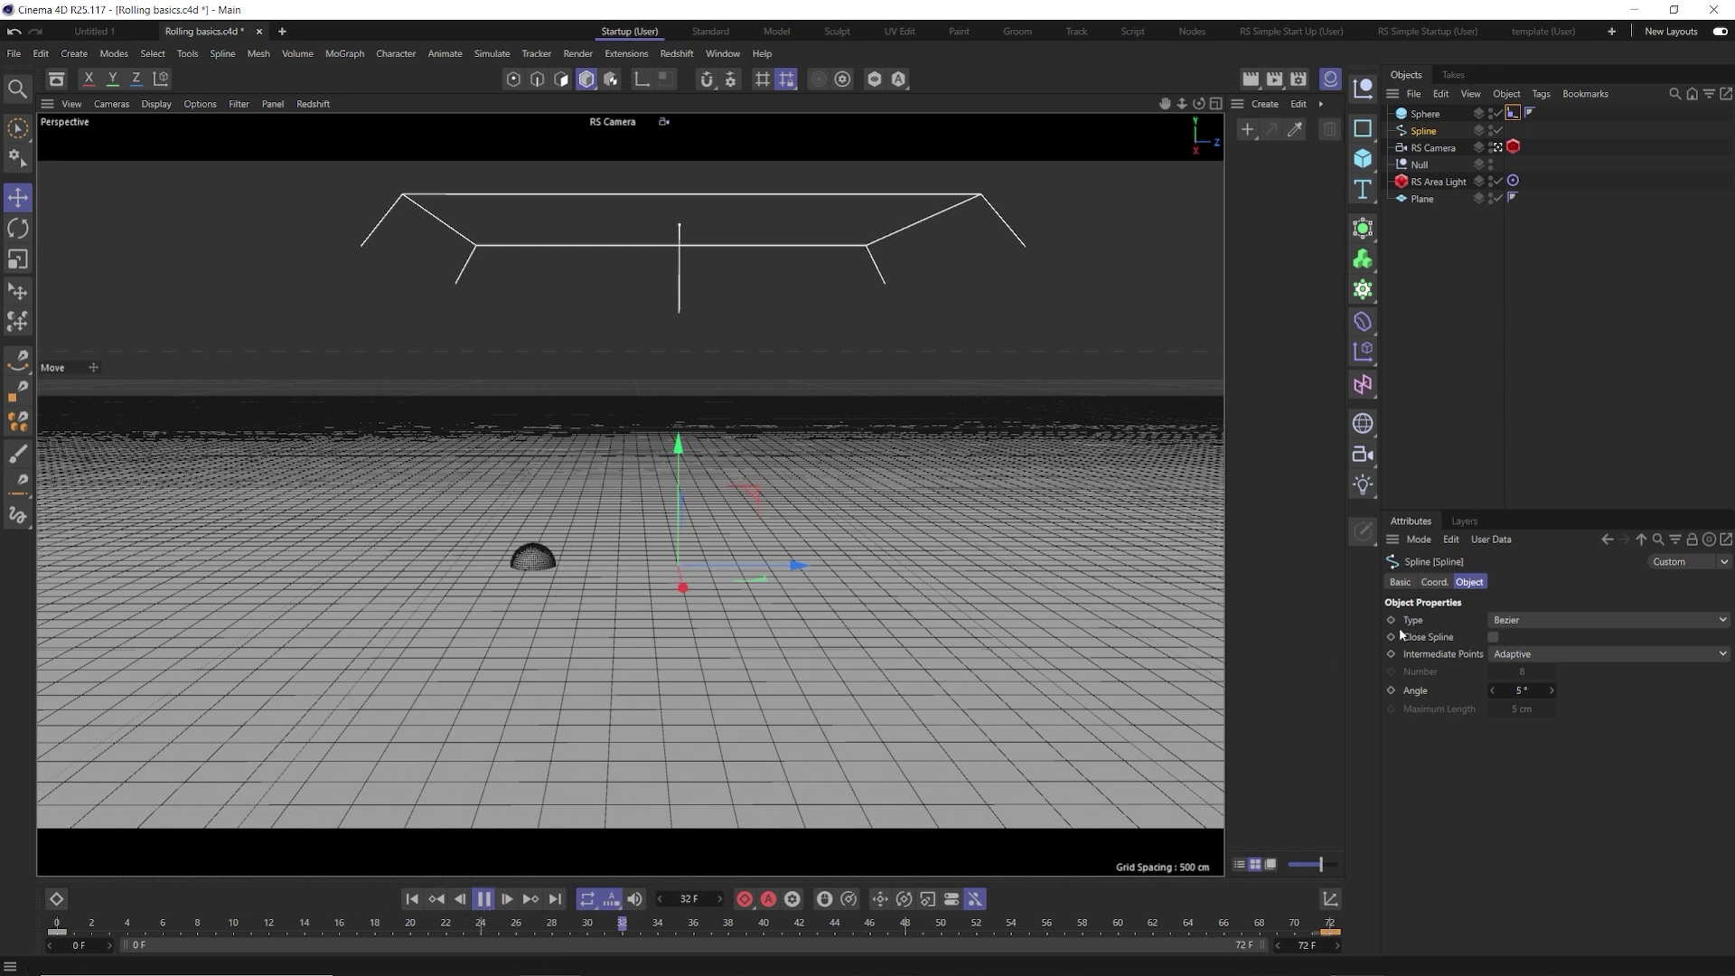
{"action": "key", "text": "F8"}
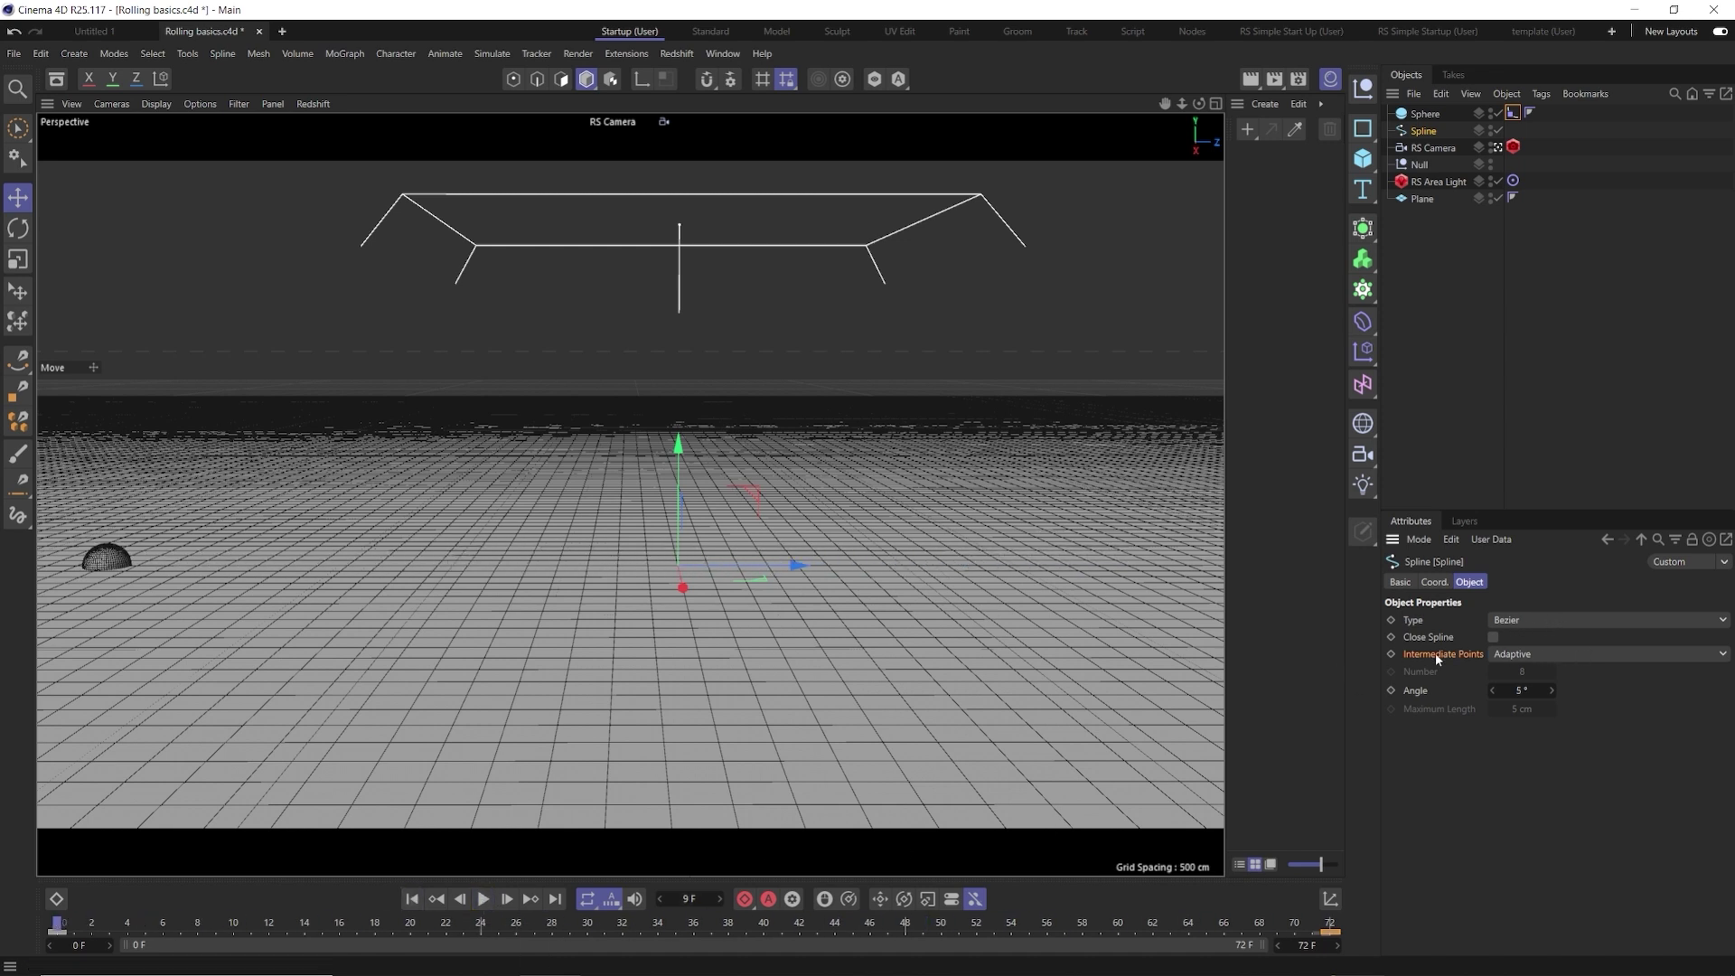
{"action": "left_click", "coordinate": [1543, 654]}
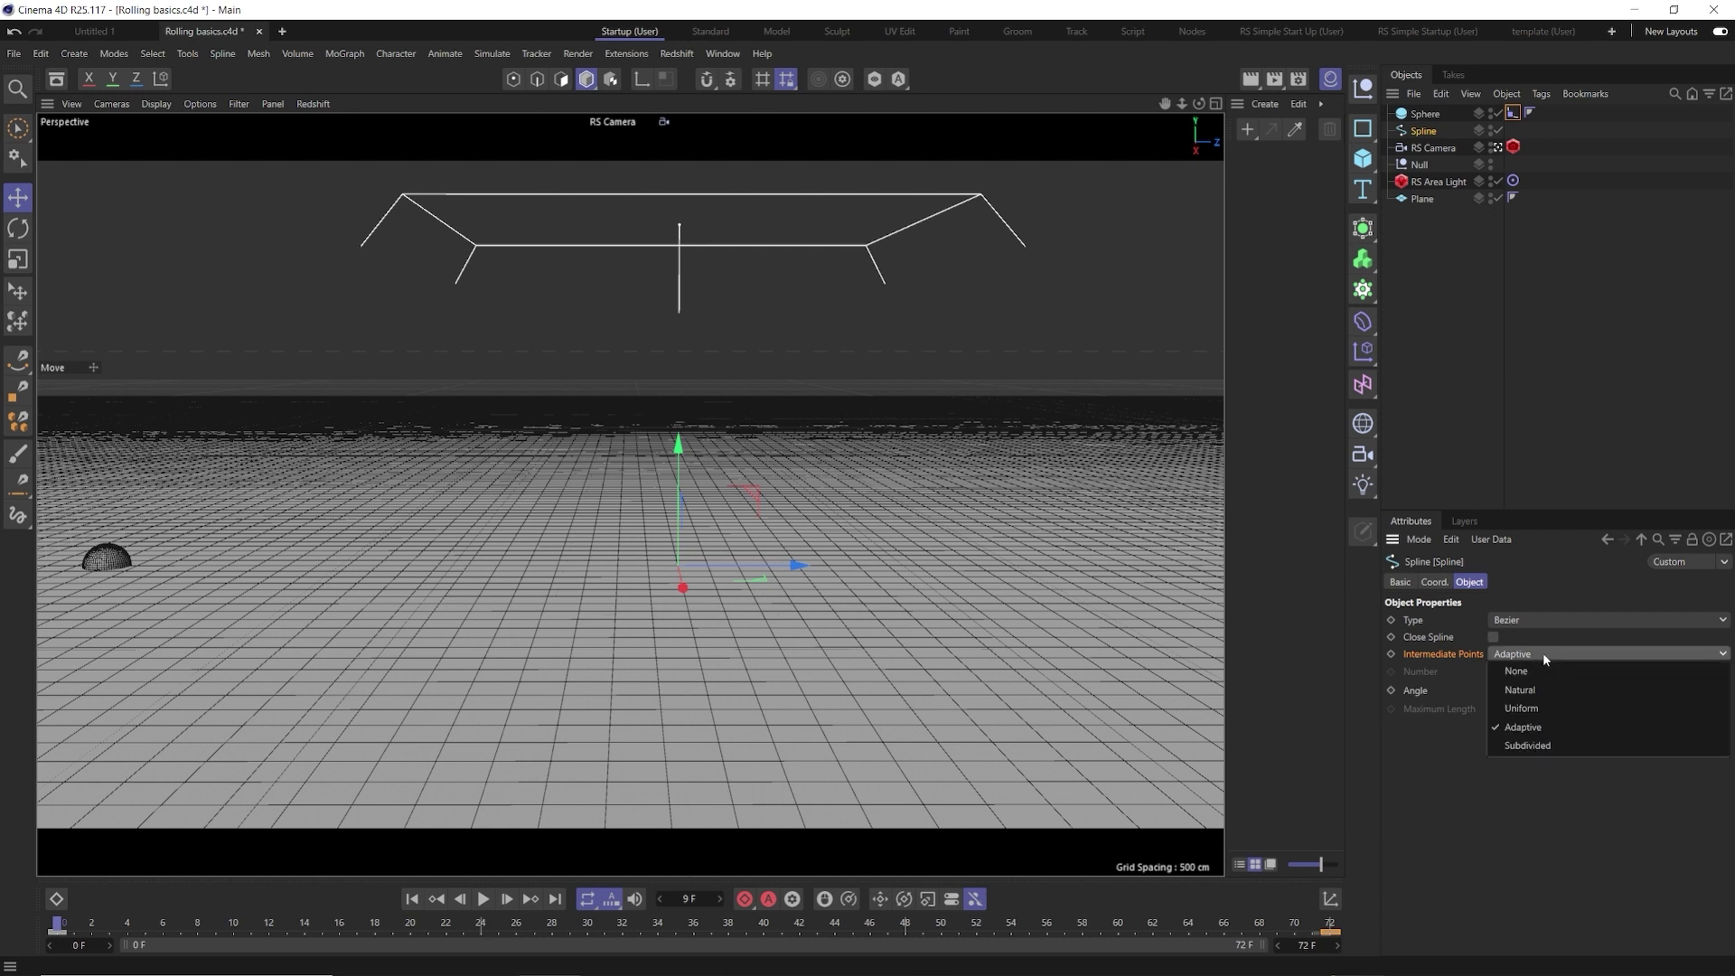
{"action": "left_click", "coordinate": [1537, 707]}
{"action": "key", "text": "F8"}
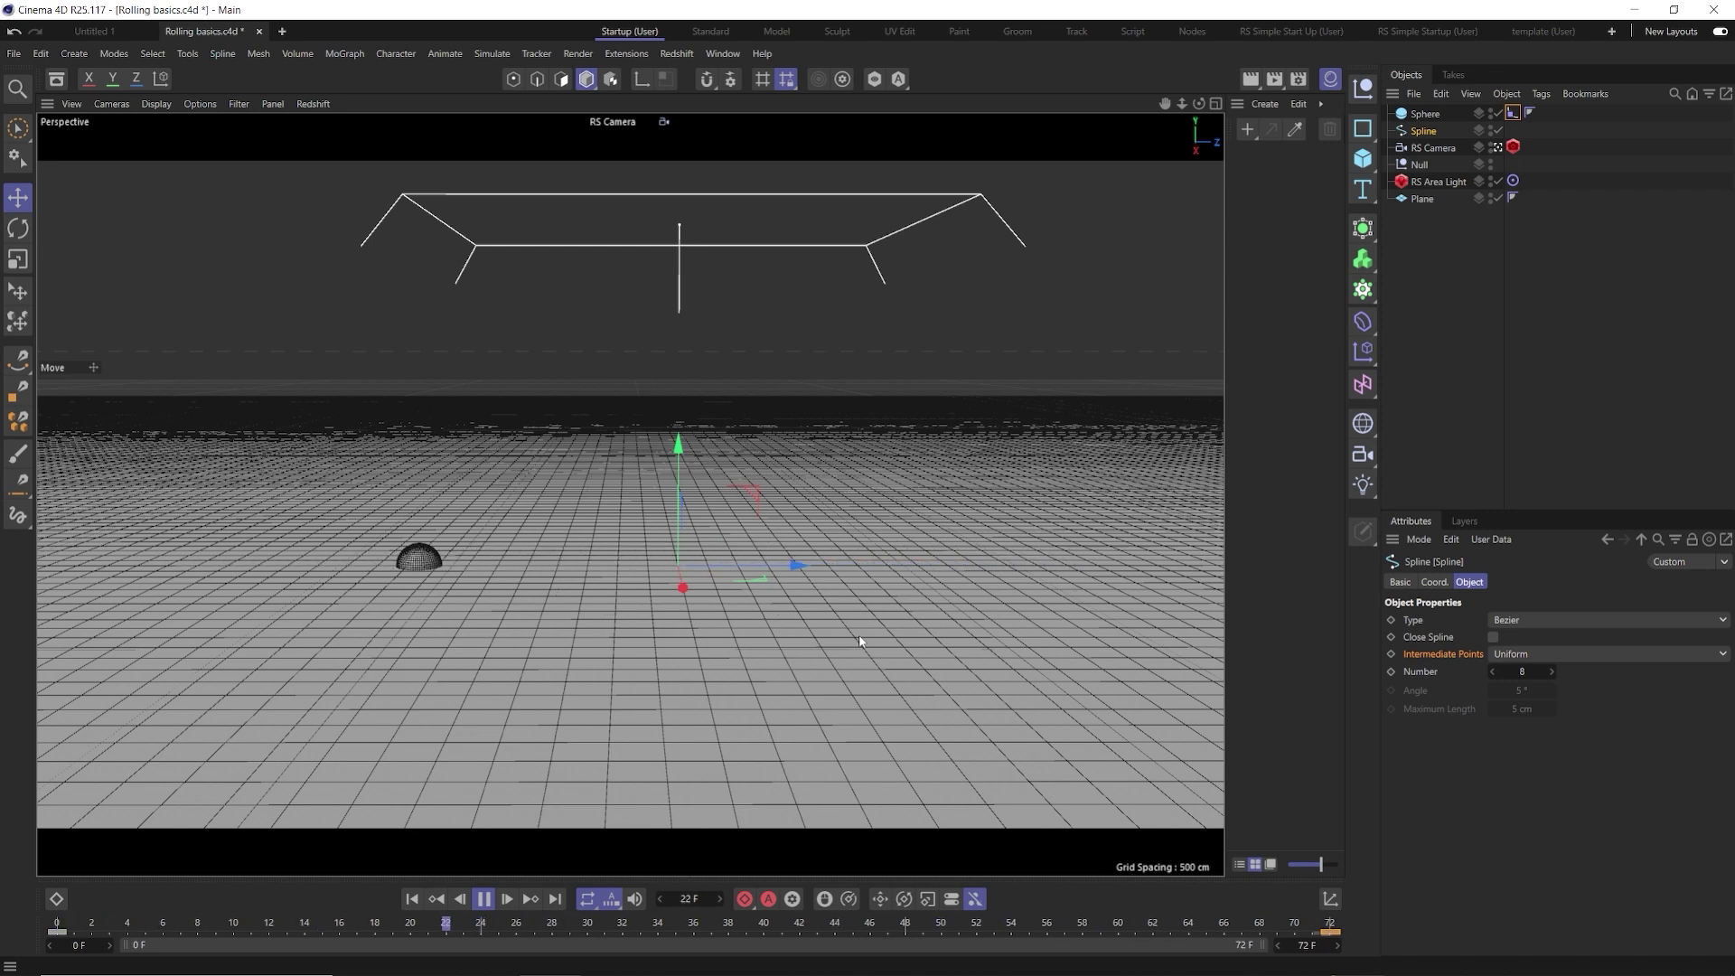
Compare the sphere's 100 cm radius with the spline's Y position coordinate
{"action": "left_click", "coordinate": [1434, 581]}
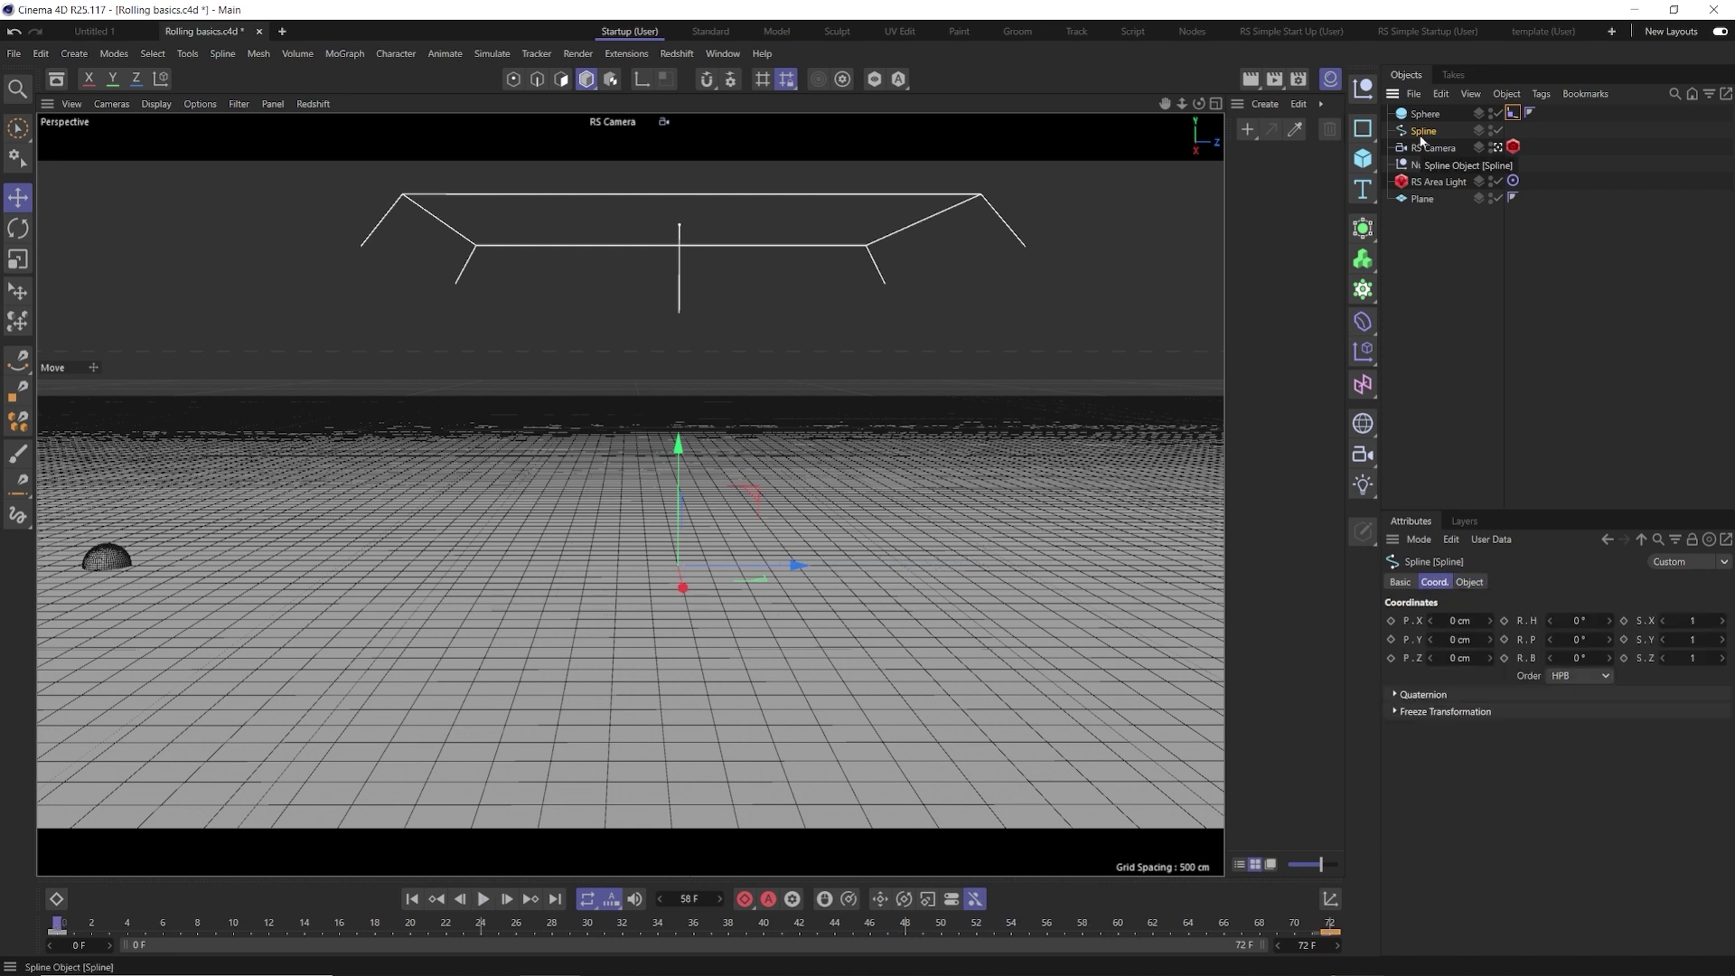
{"action": "left_click", "coordinate": [1426, 118]}
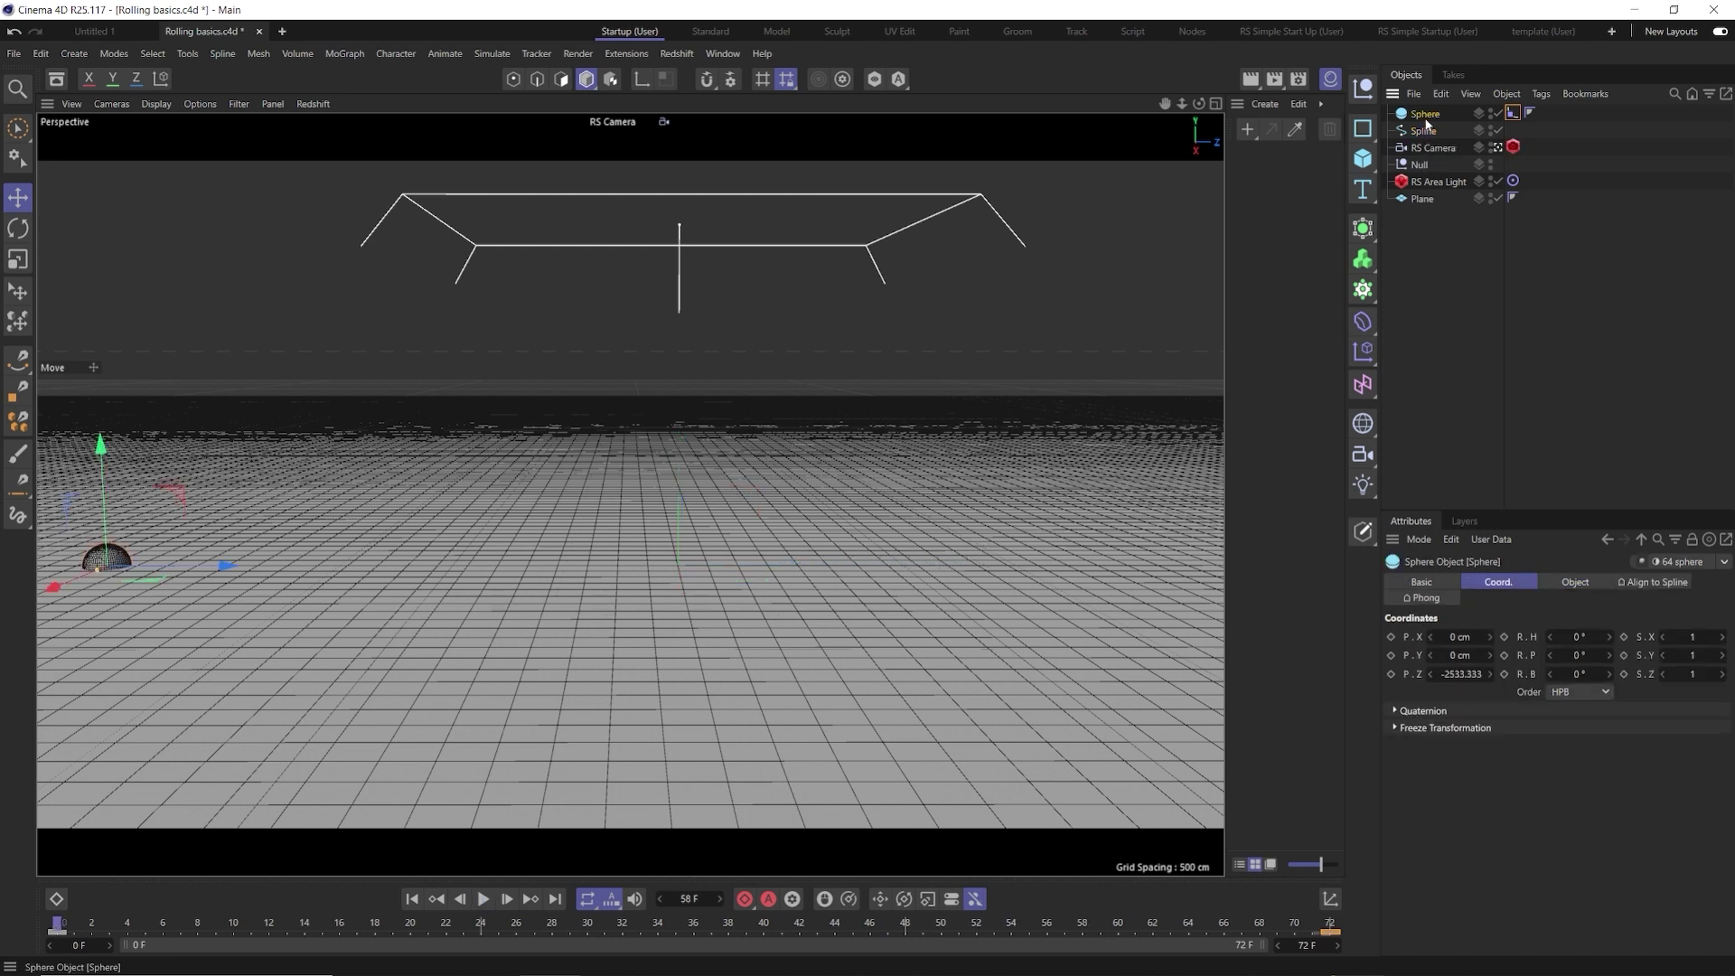
{"action": "left_click", "coordinate": [1575, 584]}
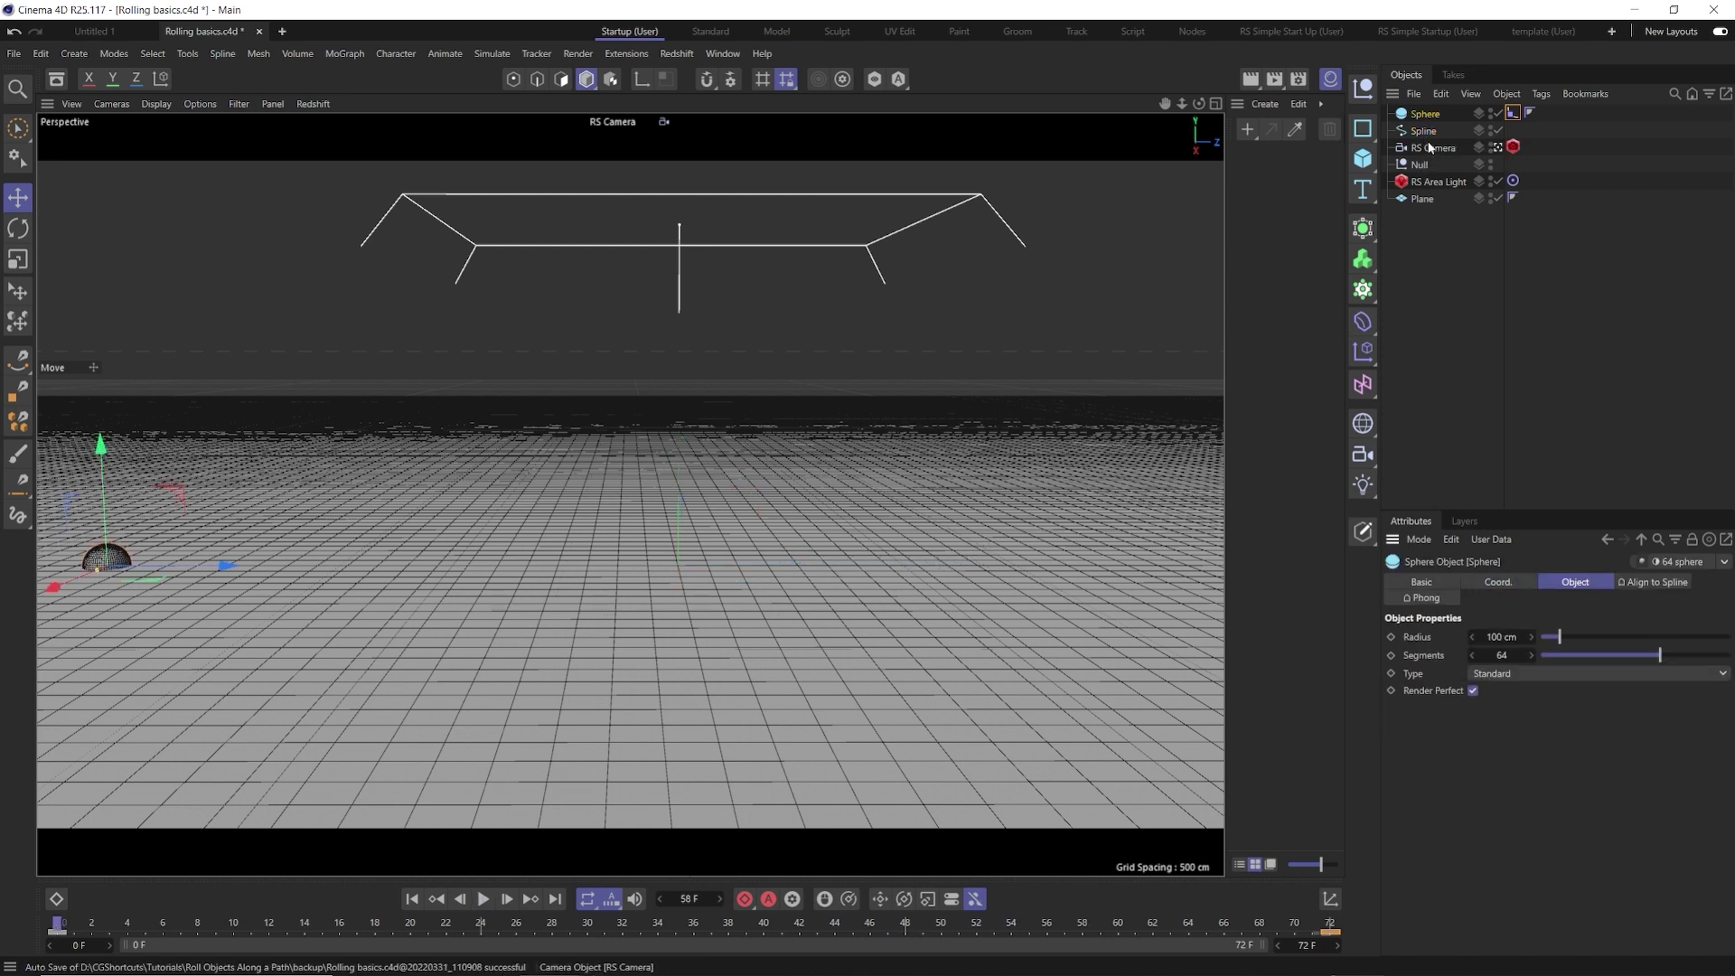
{"action": "left_click", "coordinate": [1422, 132]}
{"action": "left_click", "coordinate": [1435, 582]}
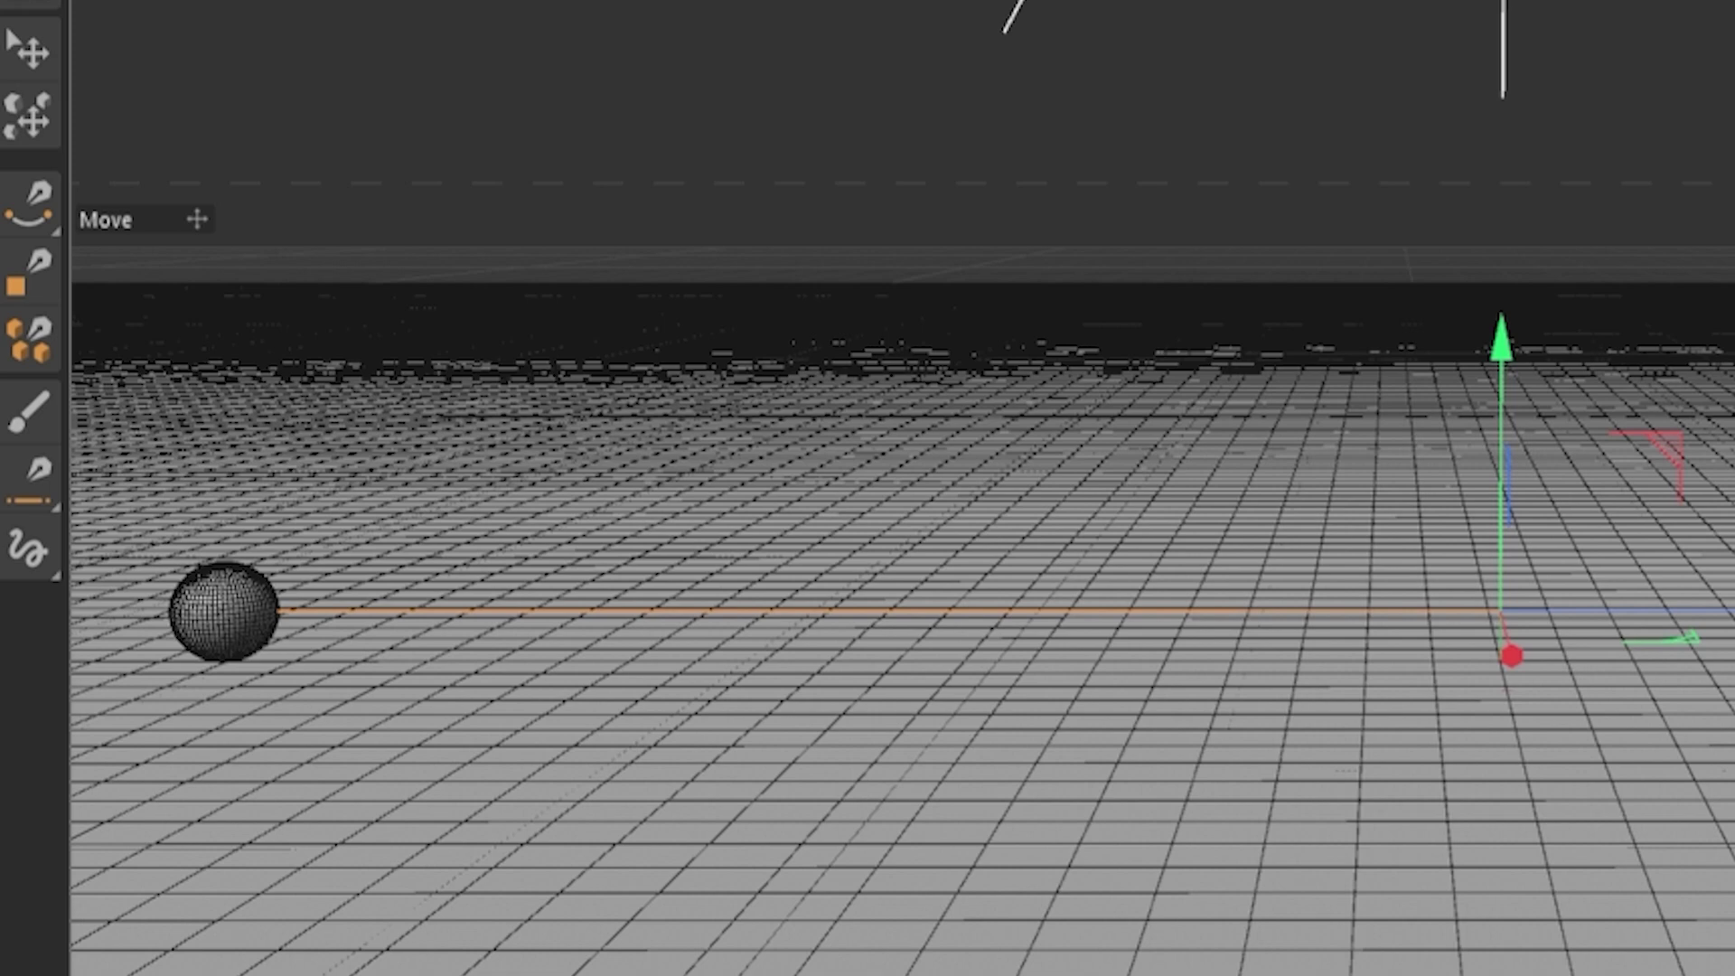
{"action": "left_click", "coordinate": [485, 899]}
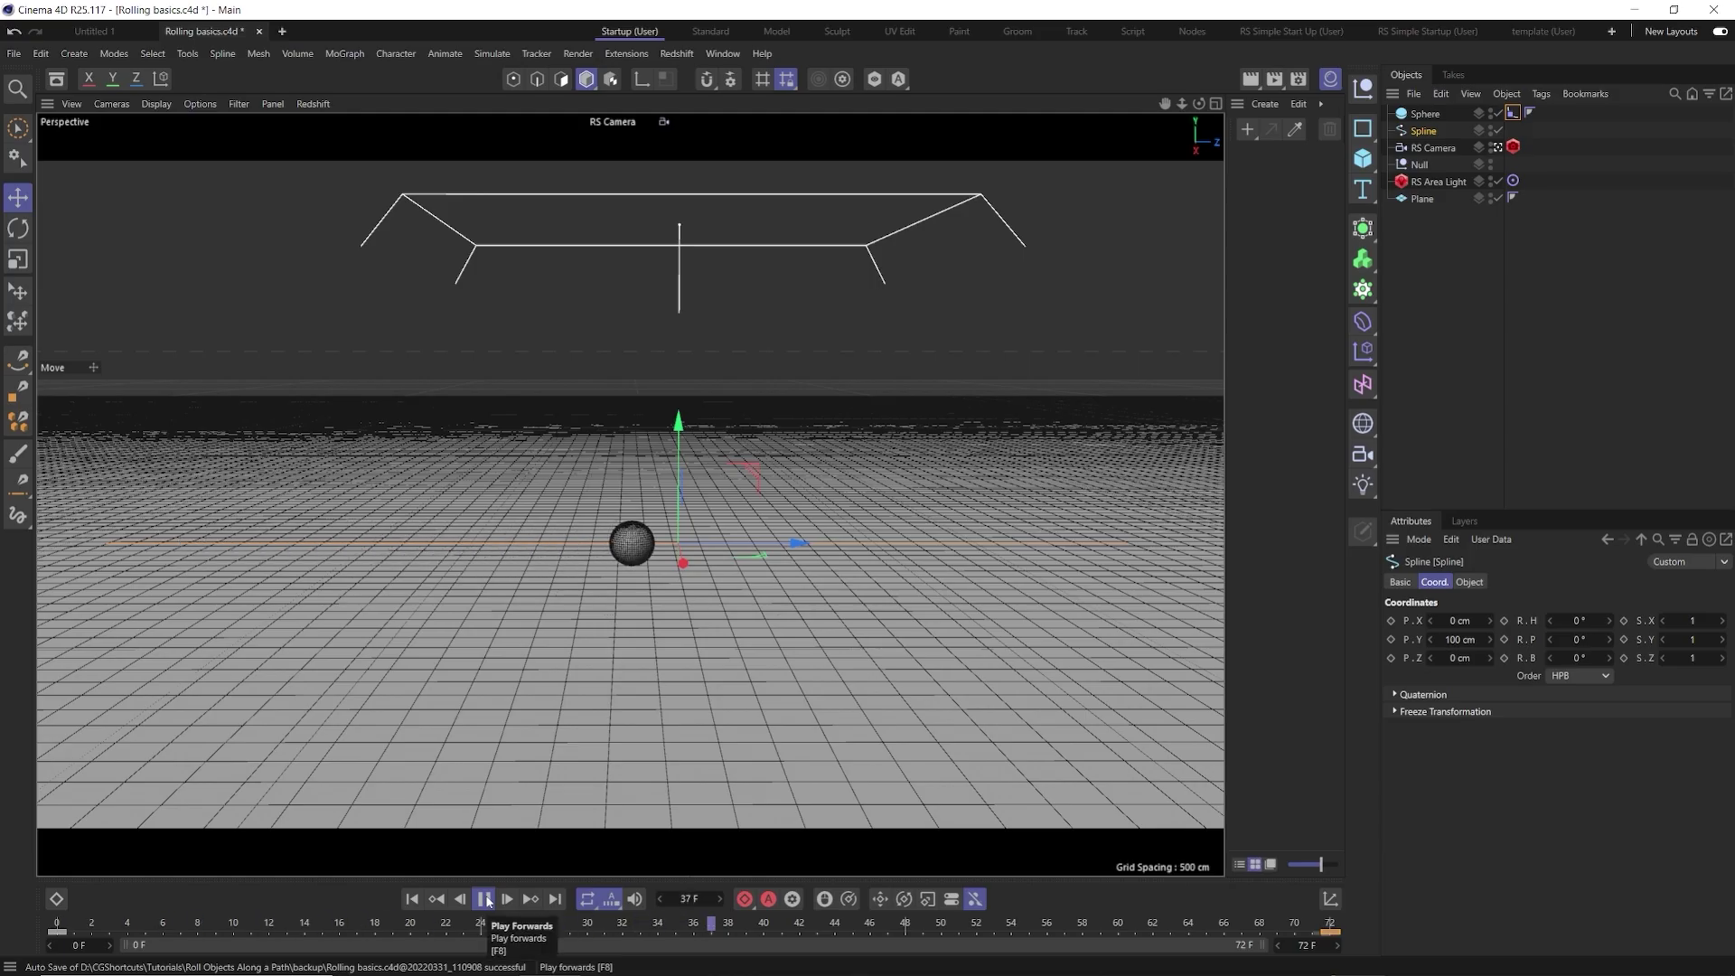
{"action": "left_click", "coordinate": [484, 899]}
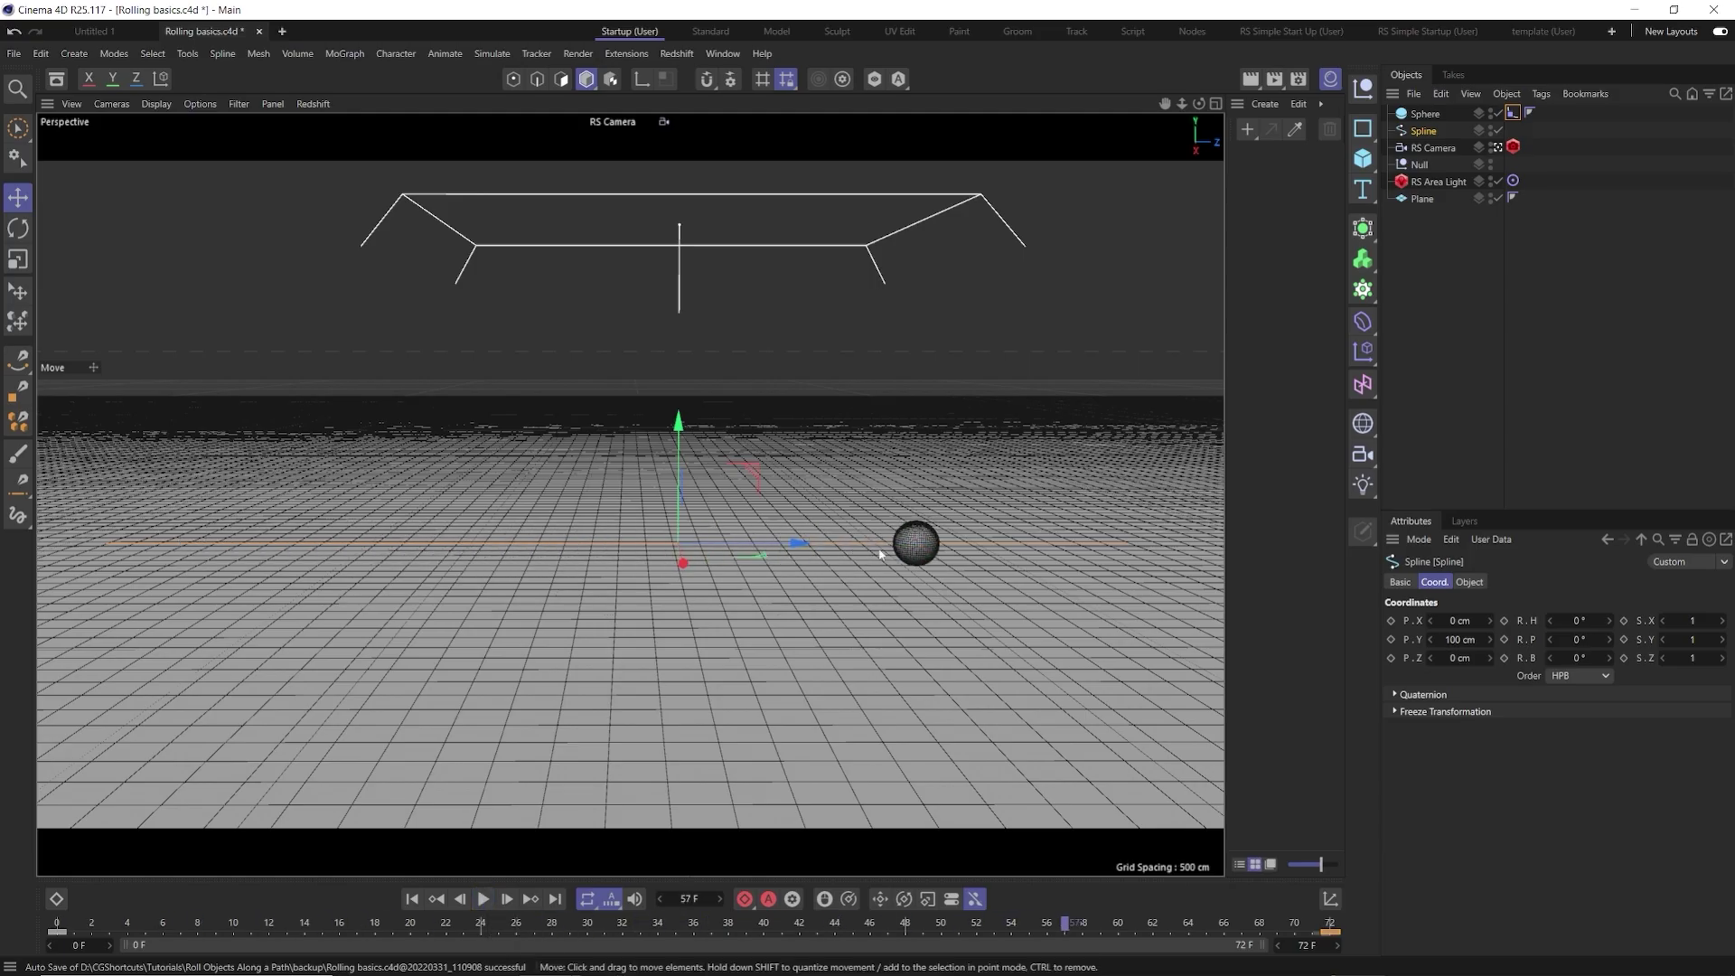
{"action": "left_click", "coordinate": [1426, 113]}
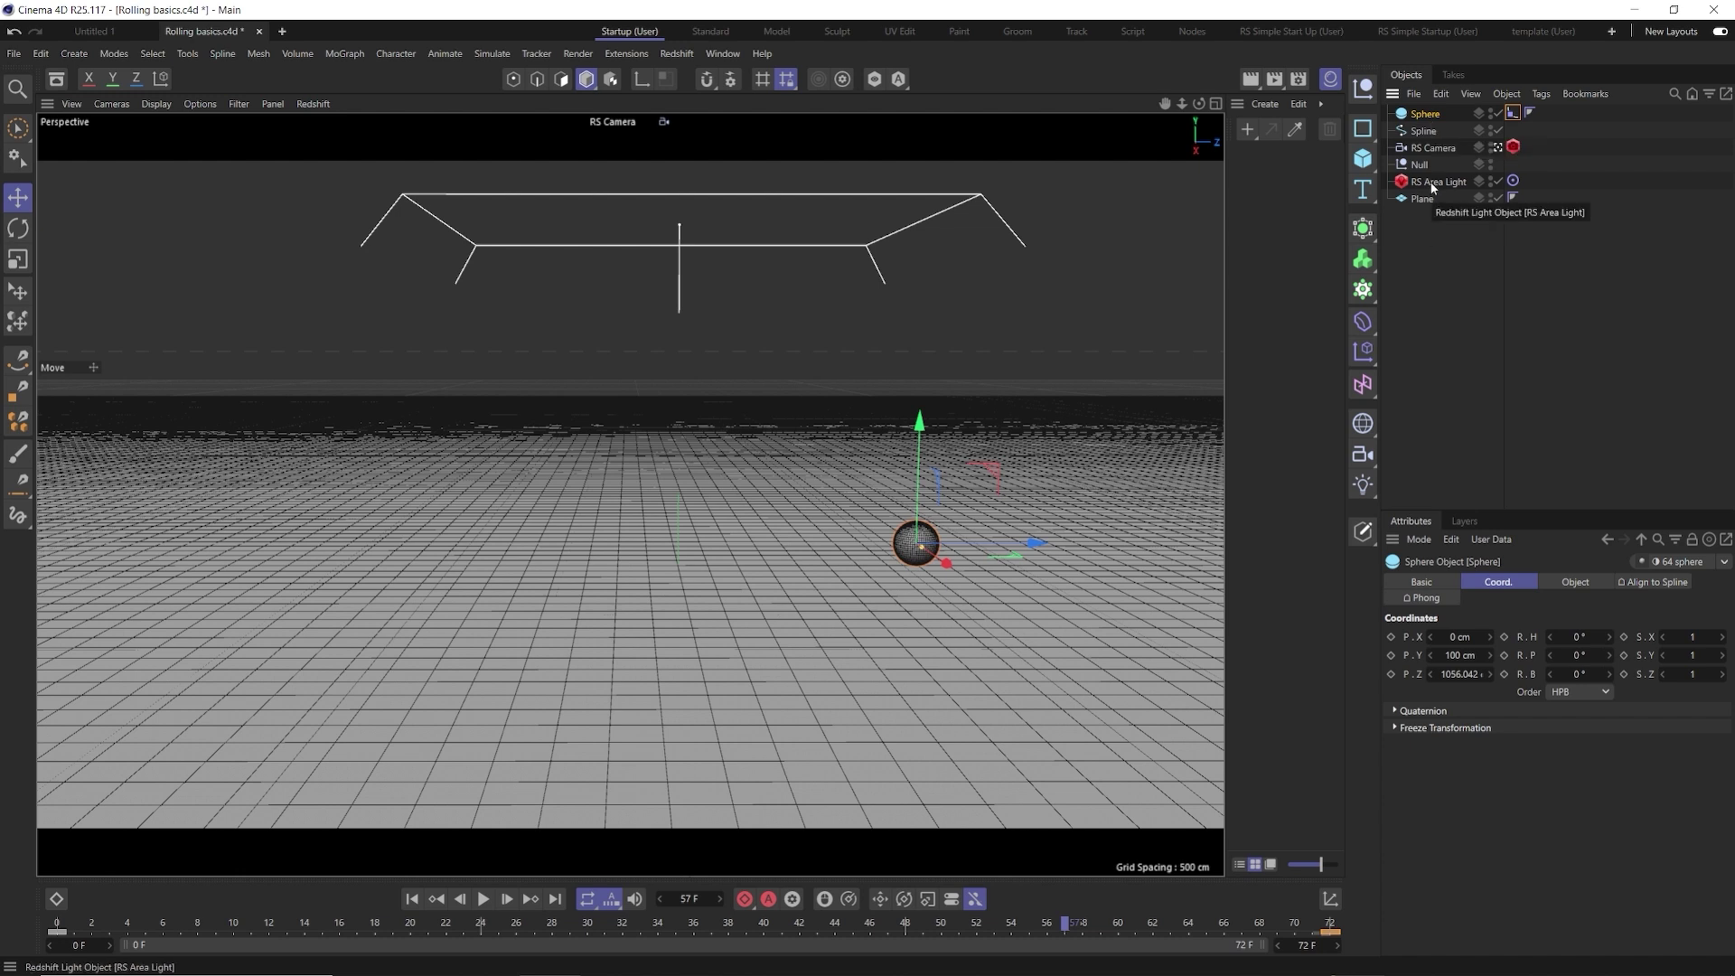
Give the Sphere a Rigid Body tag and the Plane a Collider Body tag
{"action": "right_click", "coordinate": [1426, 114]}
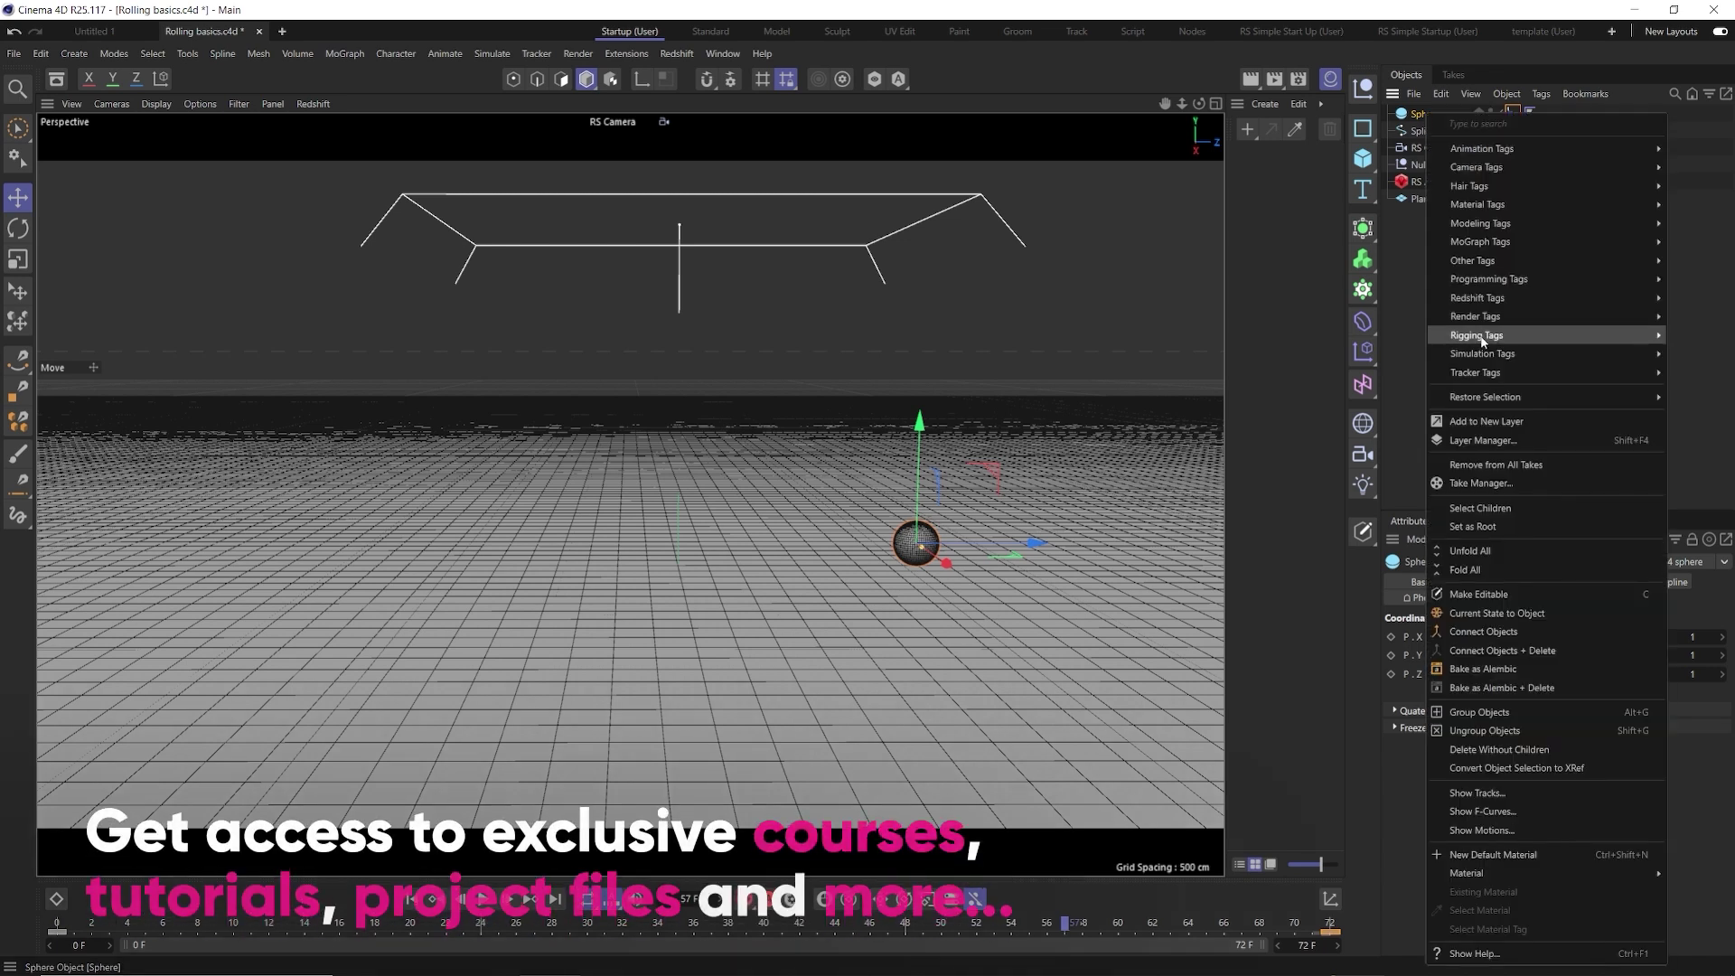
{"action": "mouse_move", "coordinate": [1465, 353]}
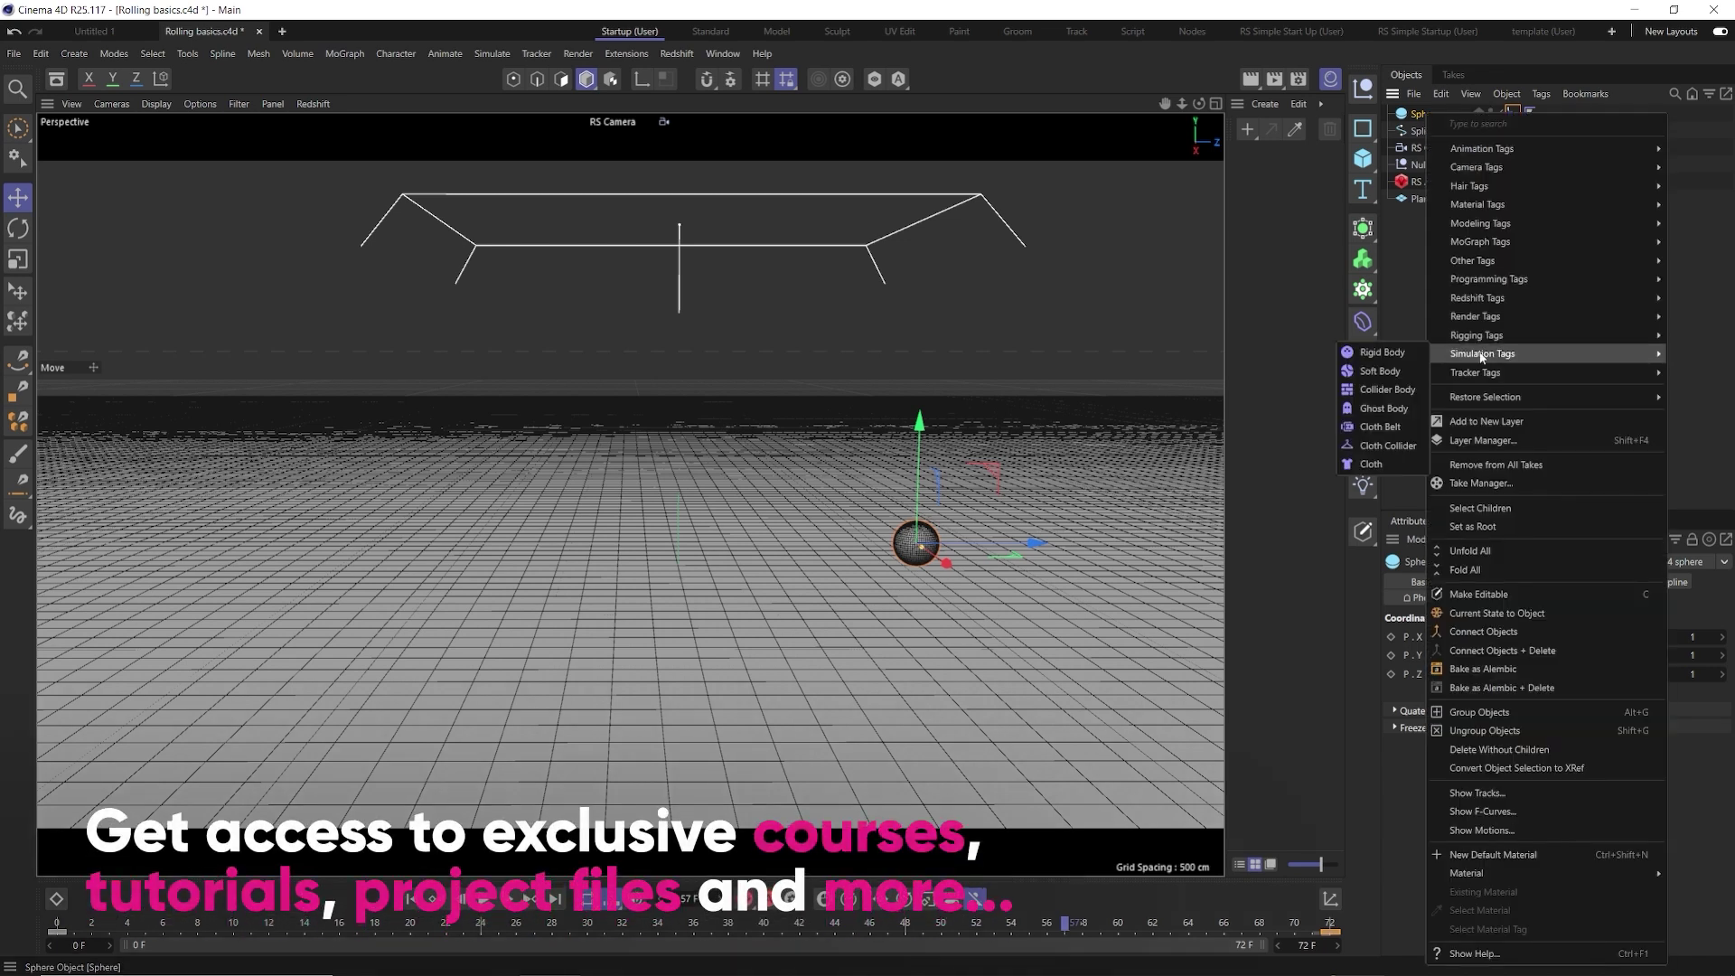
{"action": "left_click", "coordinate": [1380, 352]}
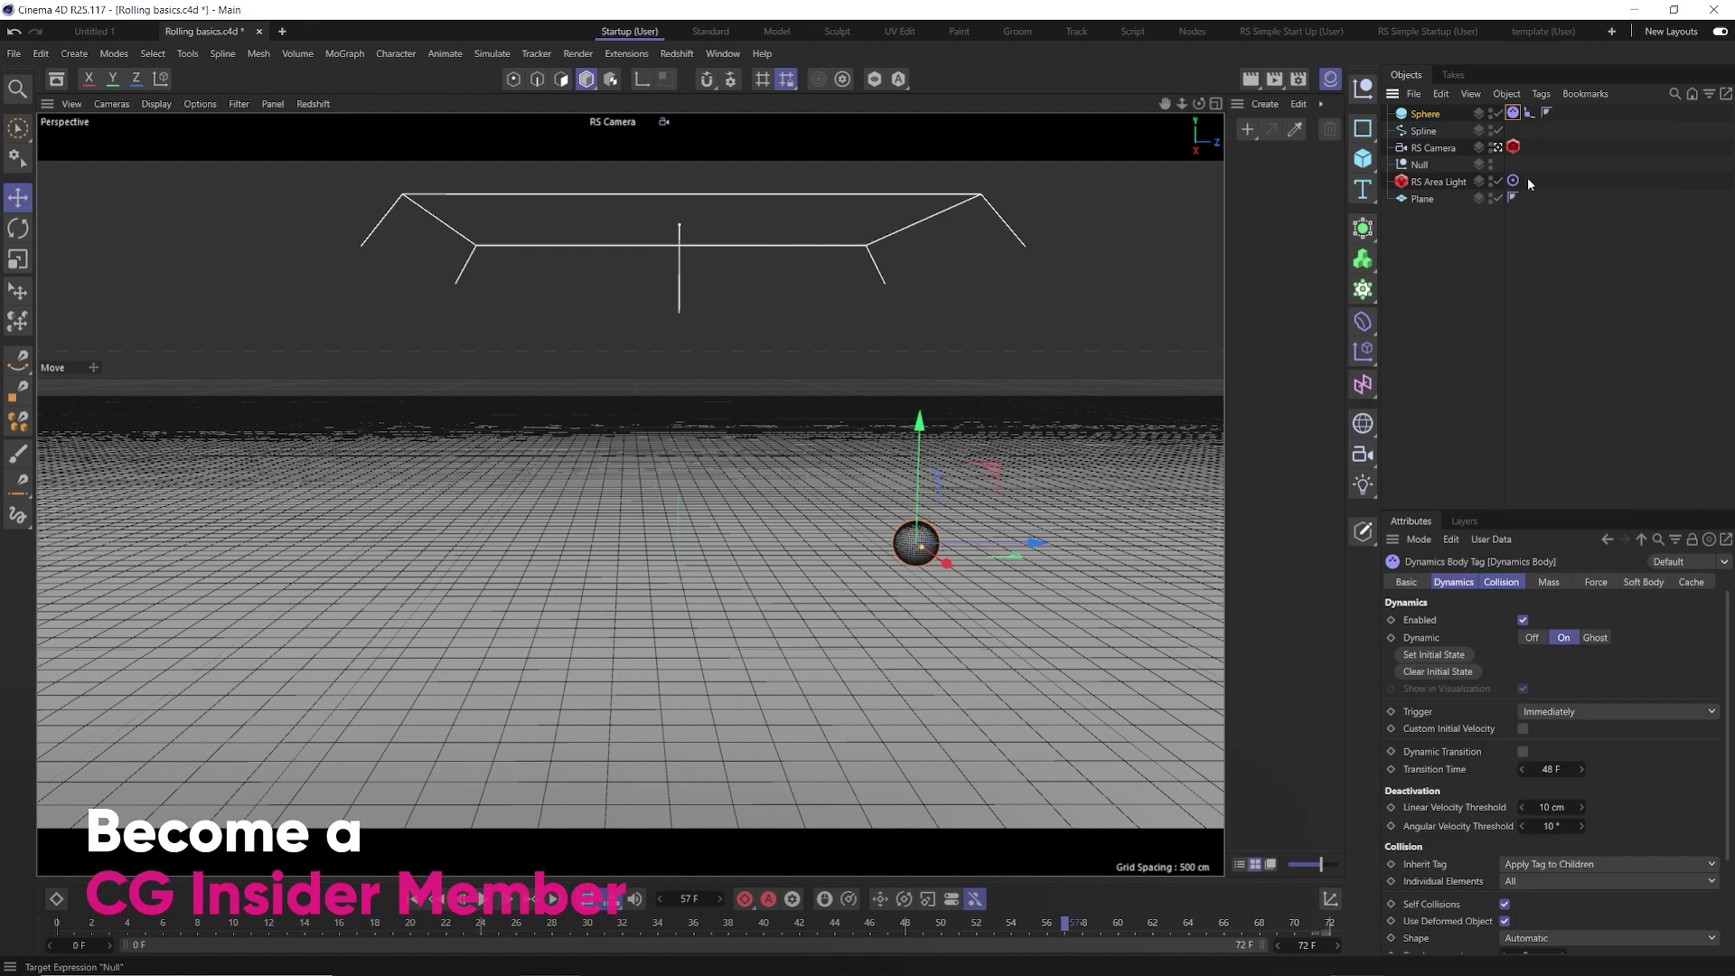
{"action": "left_click", "coordinate": [1423, 199]}
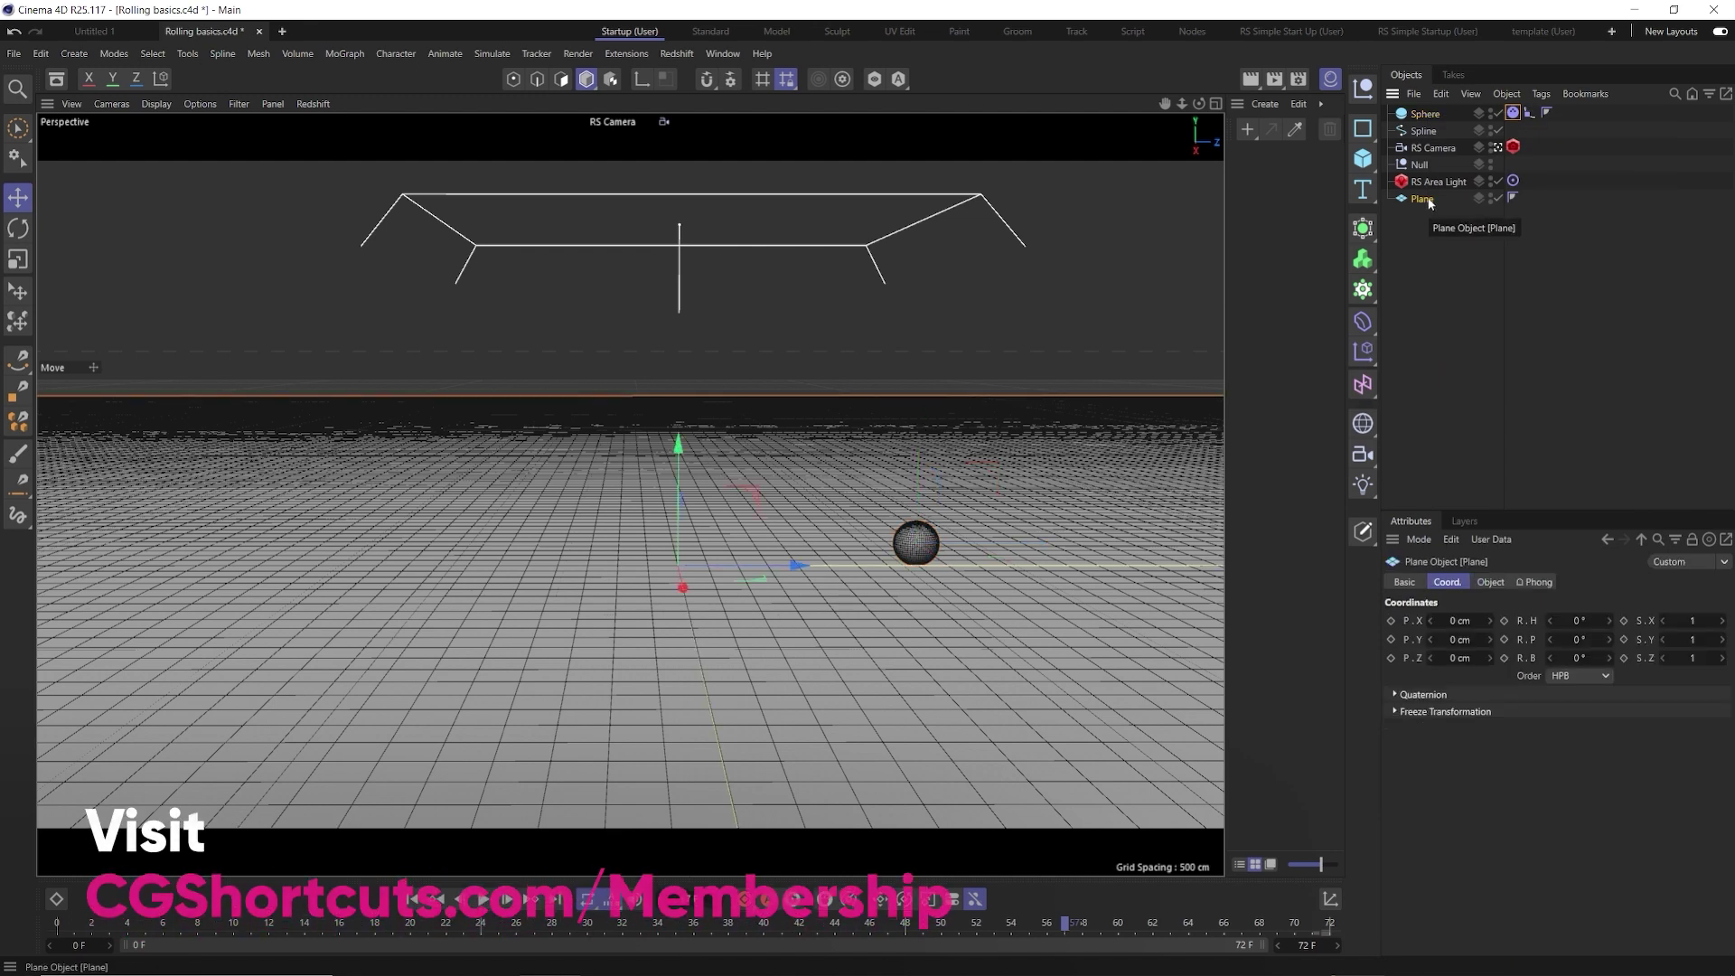
{"action": "right_click", "coordinate": [1430, 203]}
{"action": "mouse_move", "coordinate": [1455, 364]}
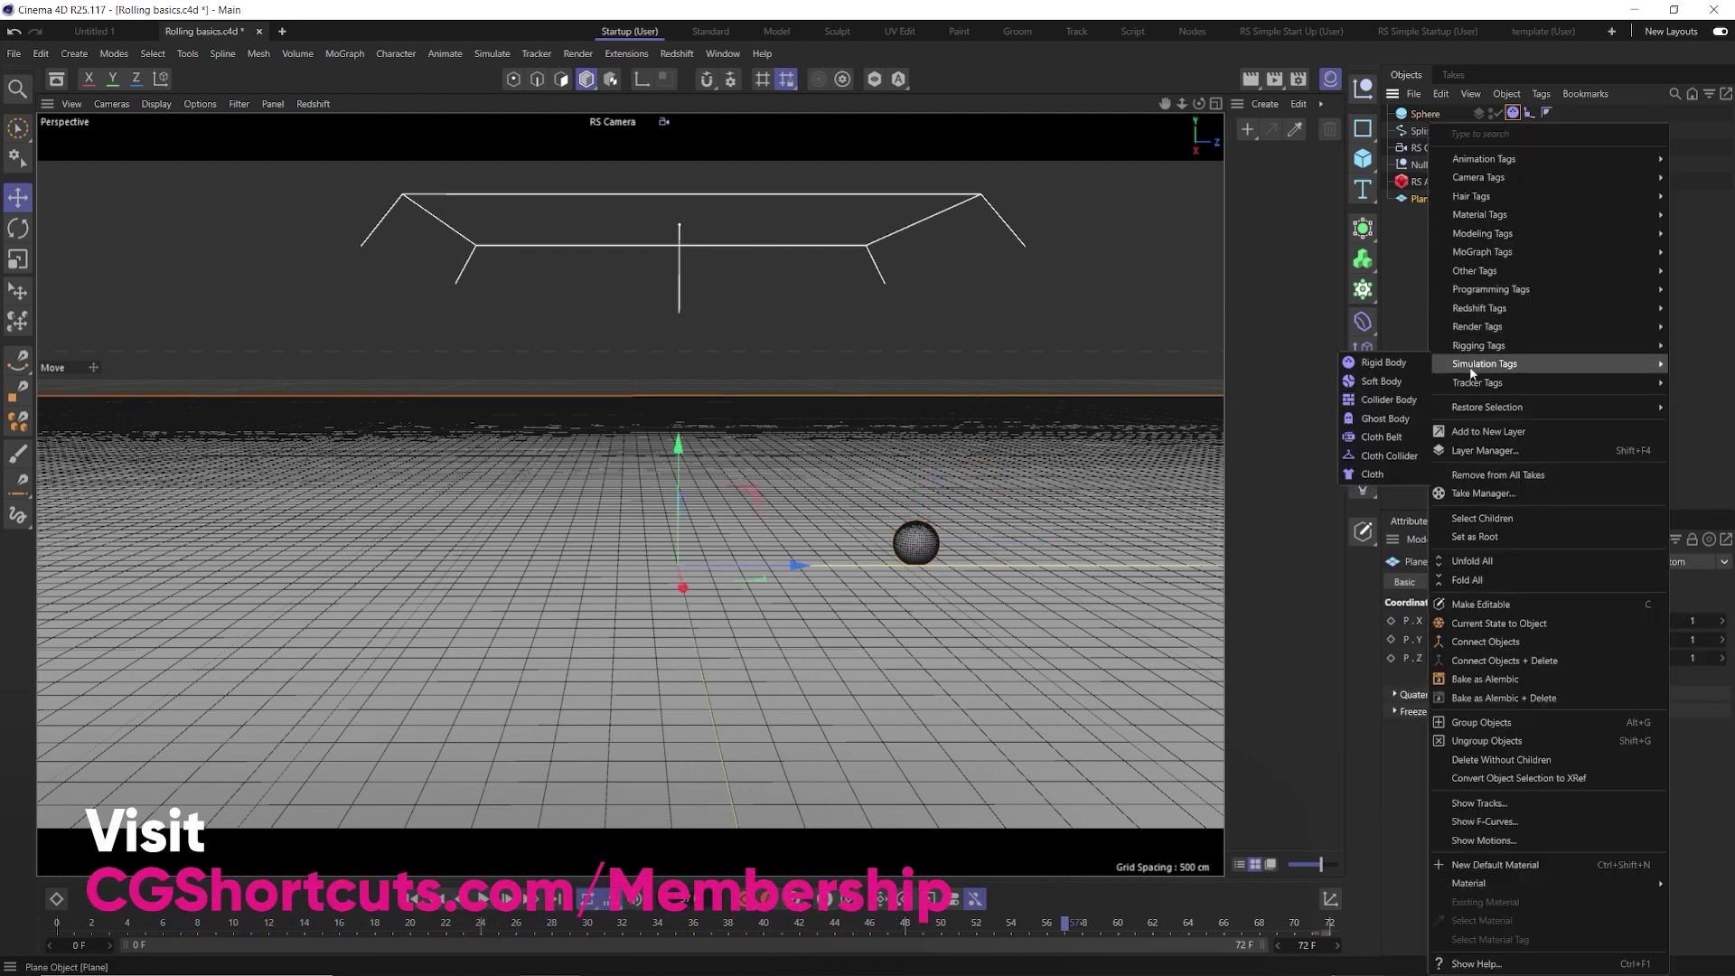
{"action": "left_click", "coordinate": [1369, 402]}
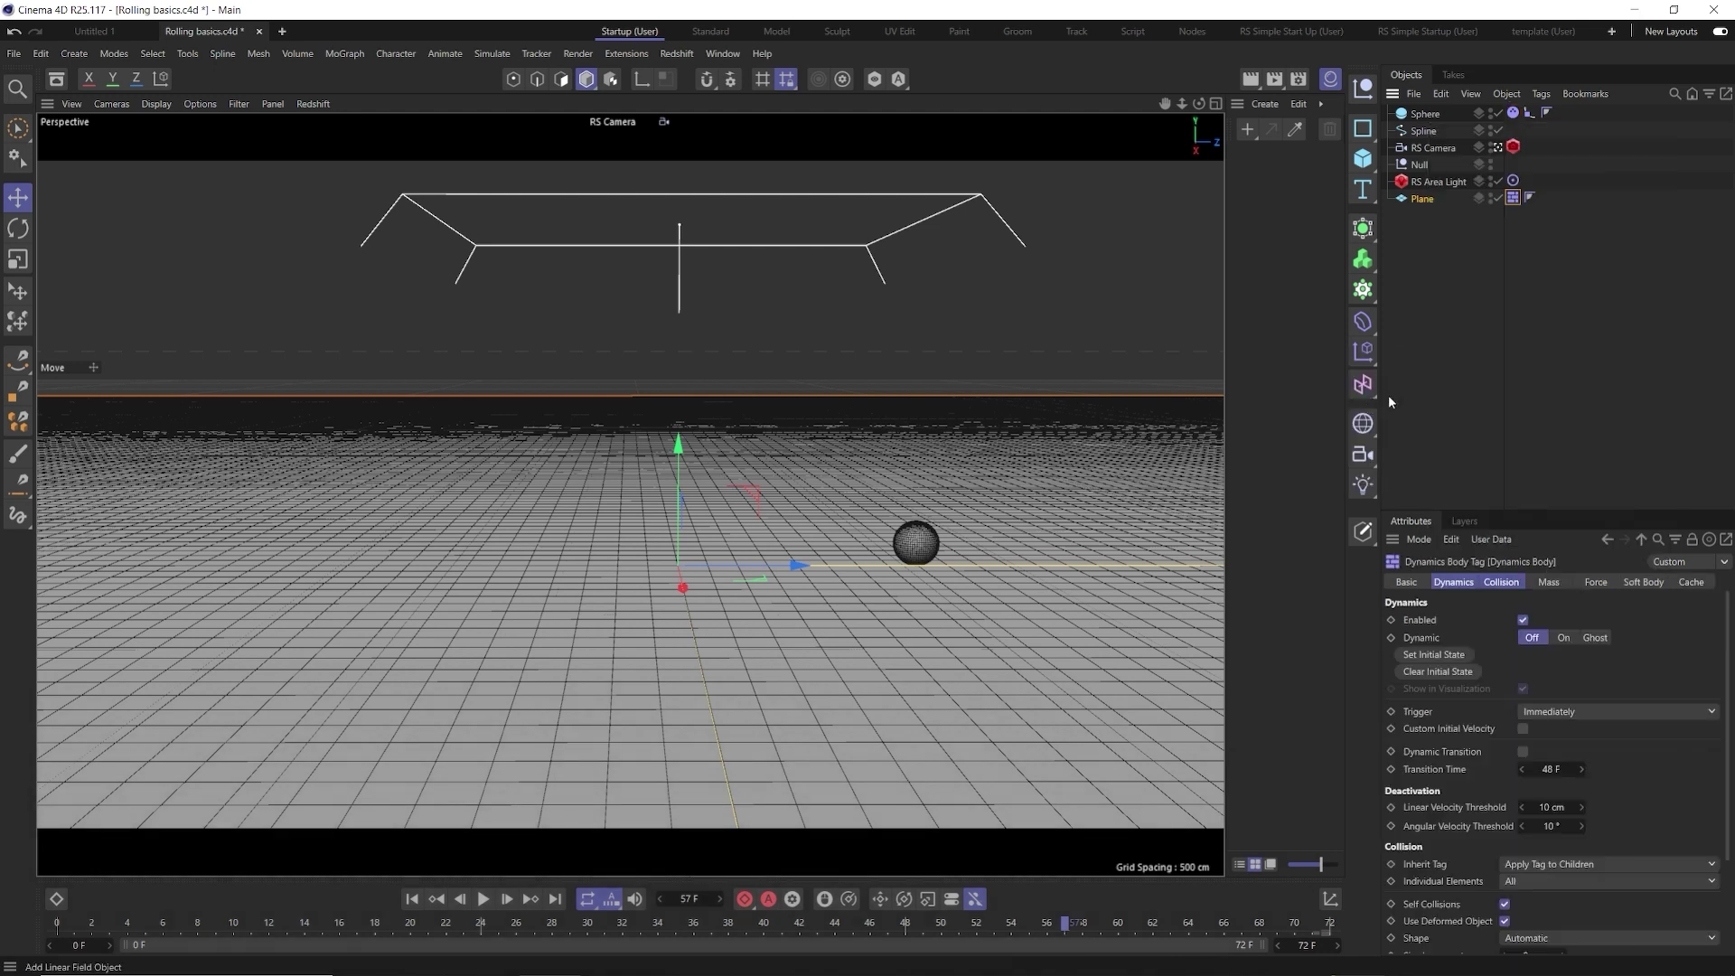
Set the sphere's Collision Friction to 100%
{"action": "left_click", "coordinate": [1512, 112]}
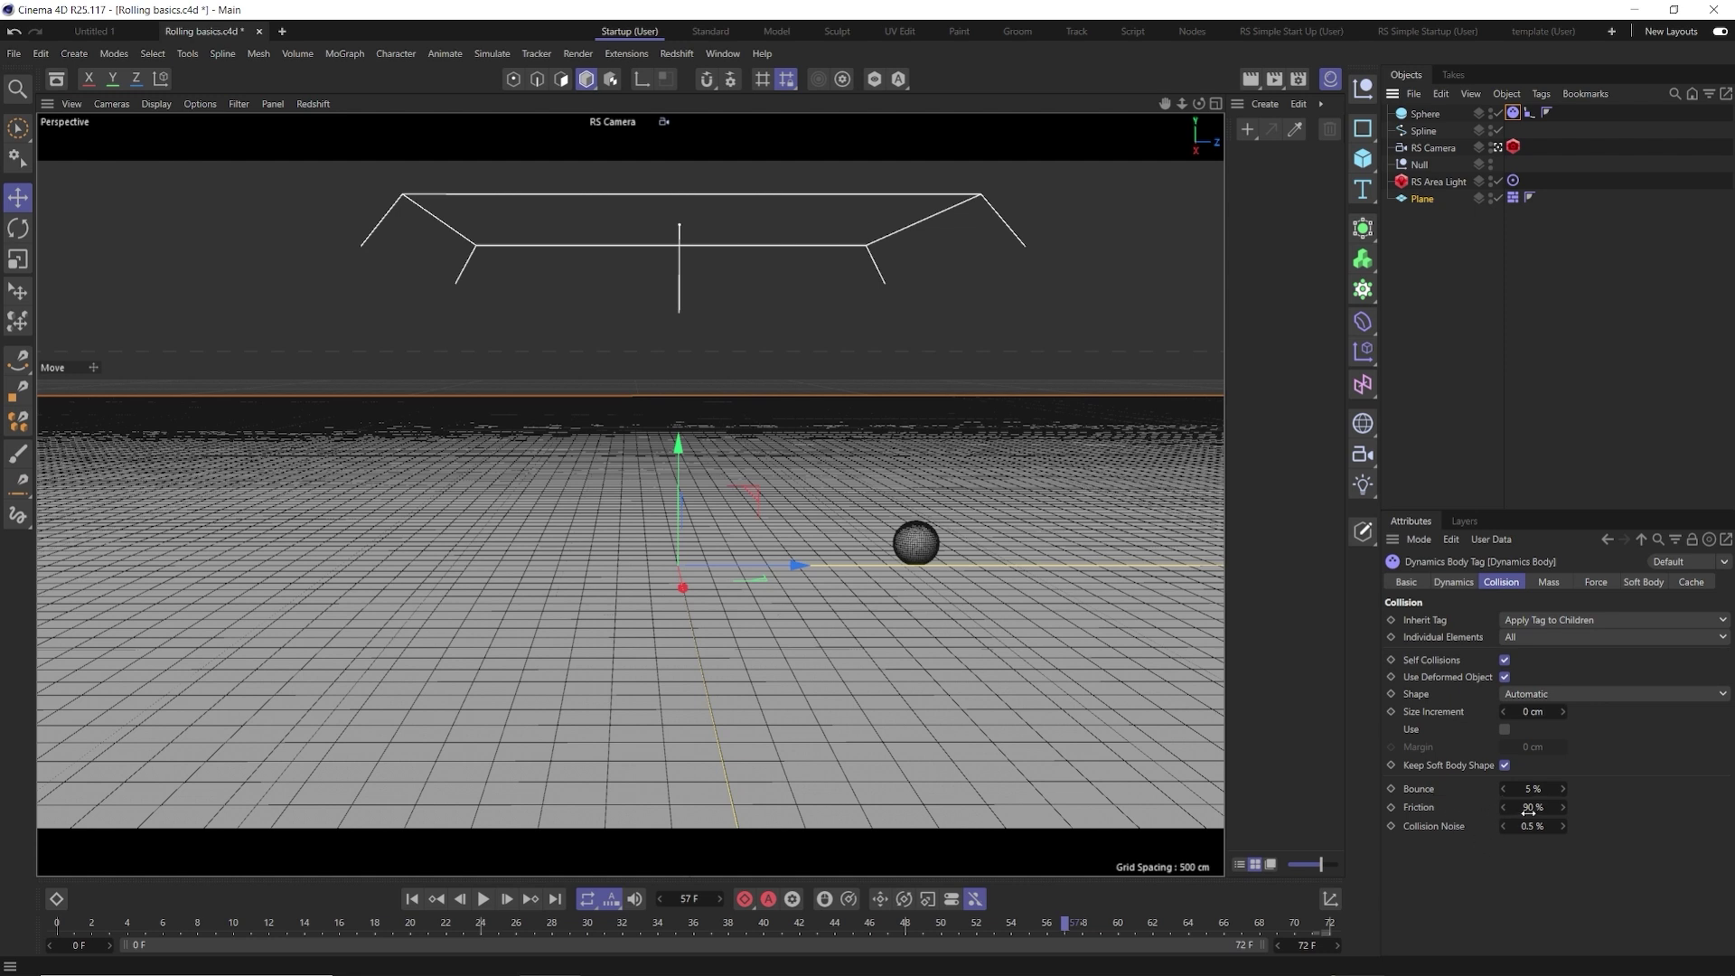
{"action": "type", "text": "100"}
{"action": "key", "text": "Return"}
{"action": "left_click", "coordinate": [411, 899]}
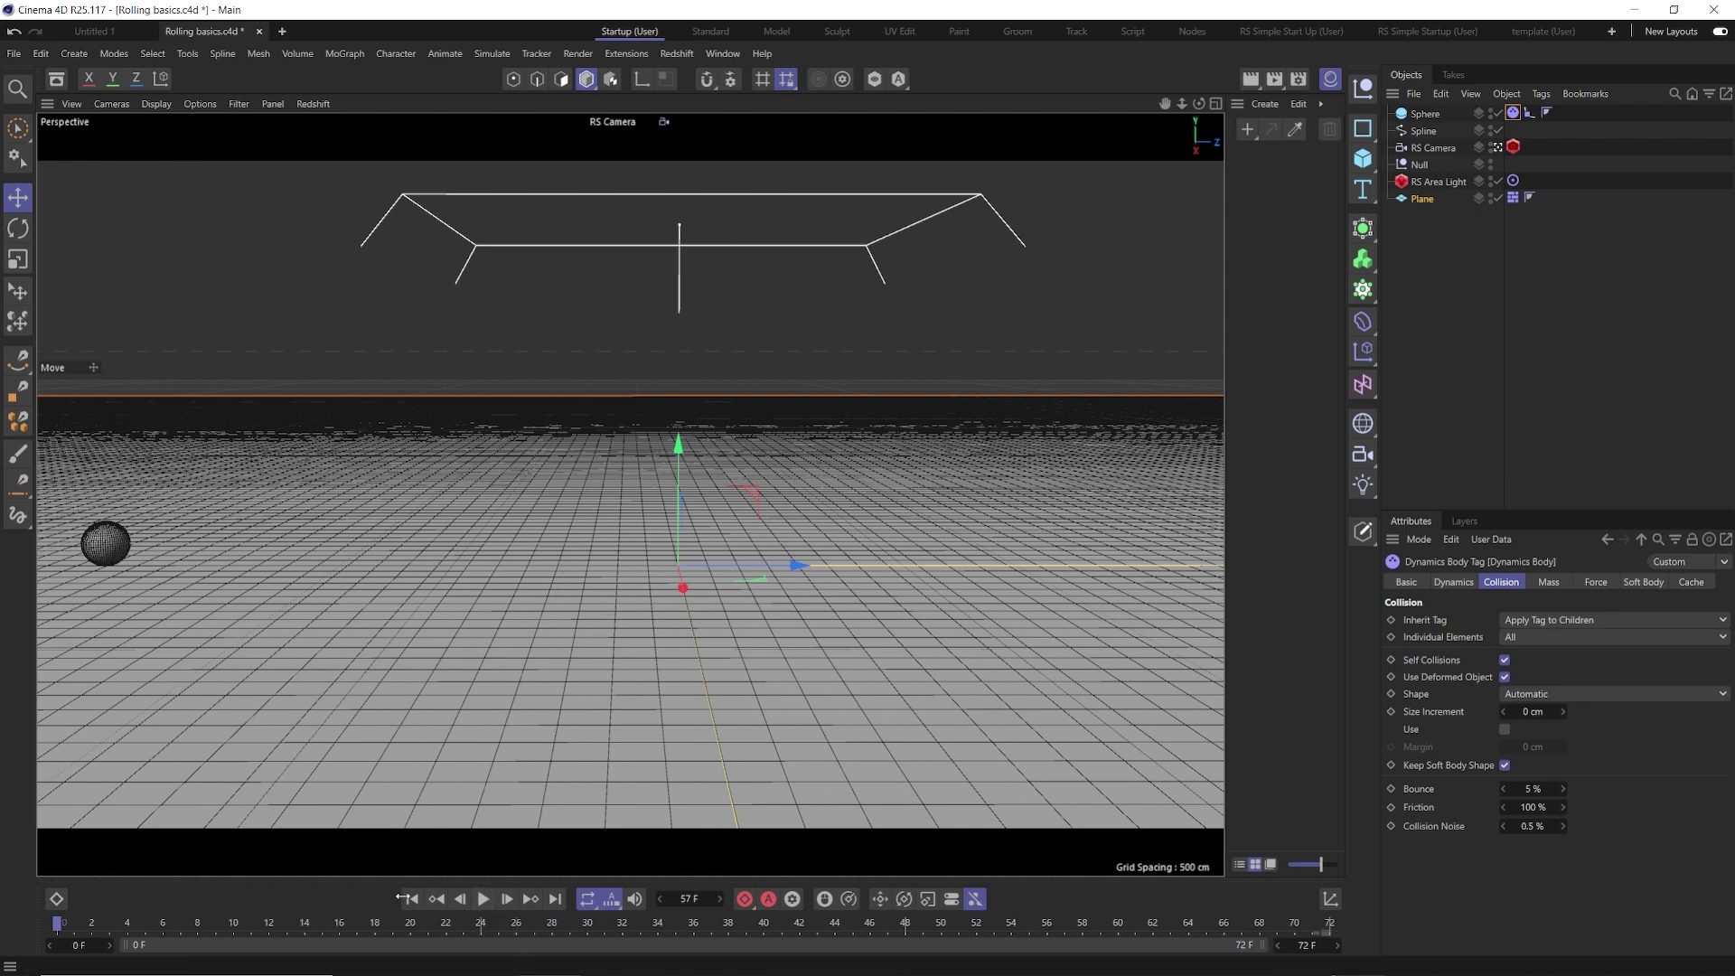
{"action": "left_click", "coordinate": [483, 899]}
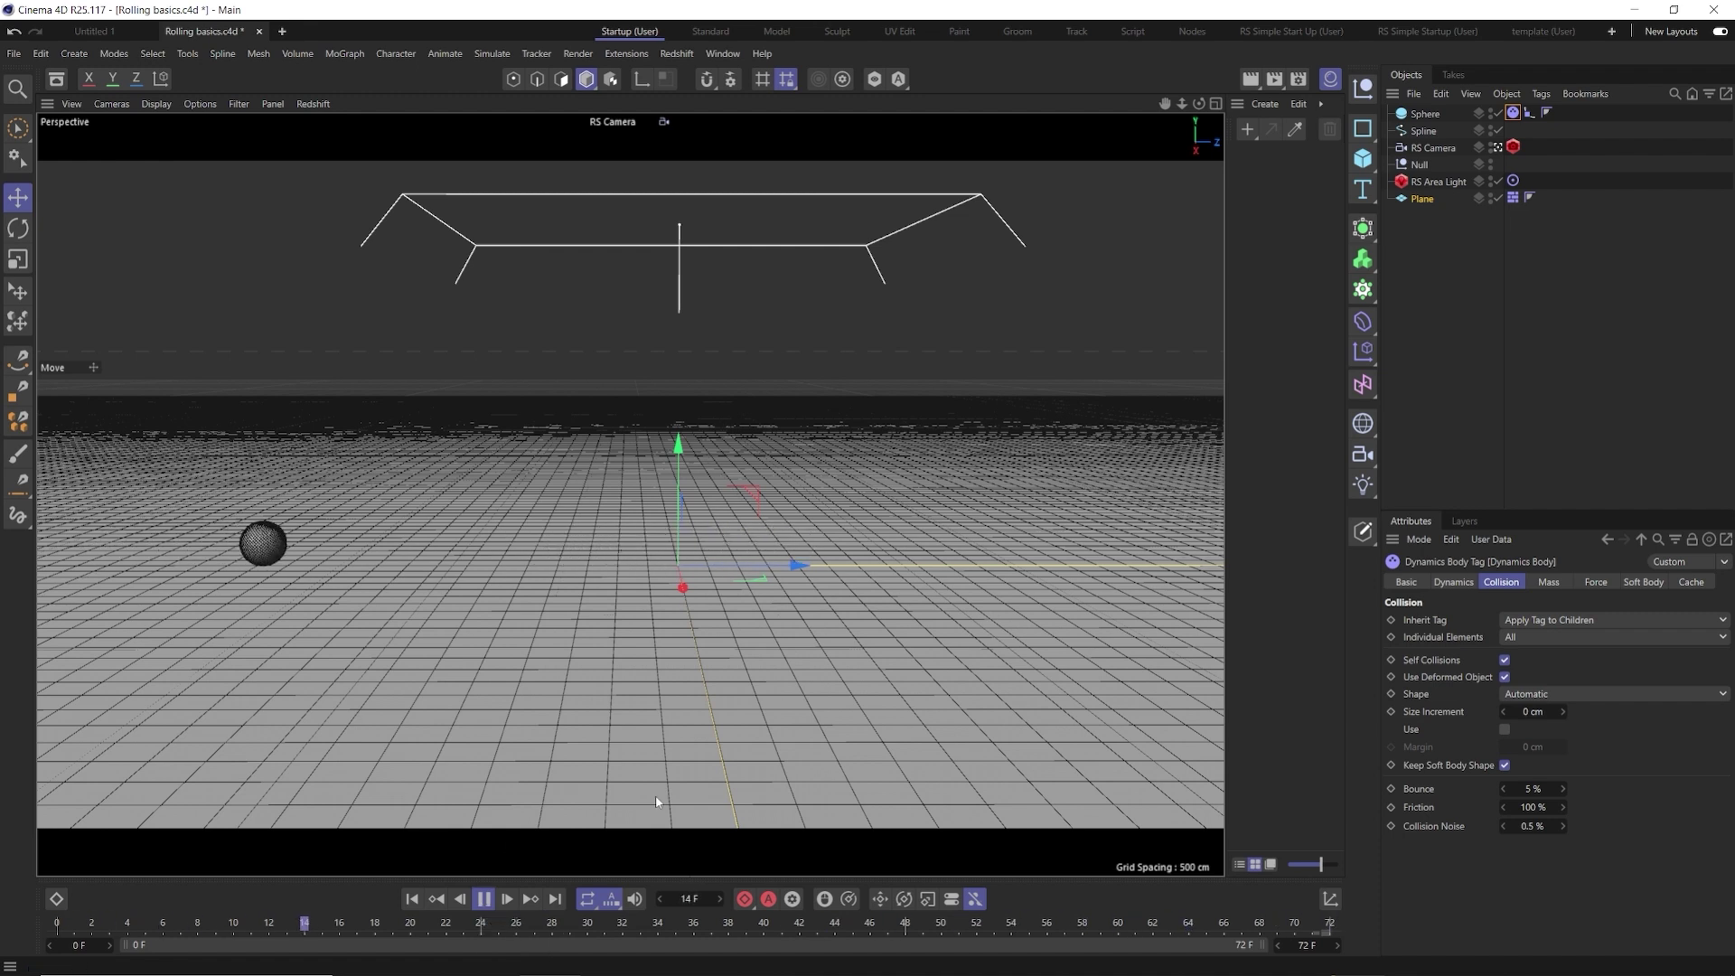
{"action": "left_click", "coordinate": [483, 899]}
{"action": "left_click", "coordinate": [418, 899]}
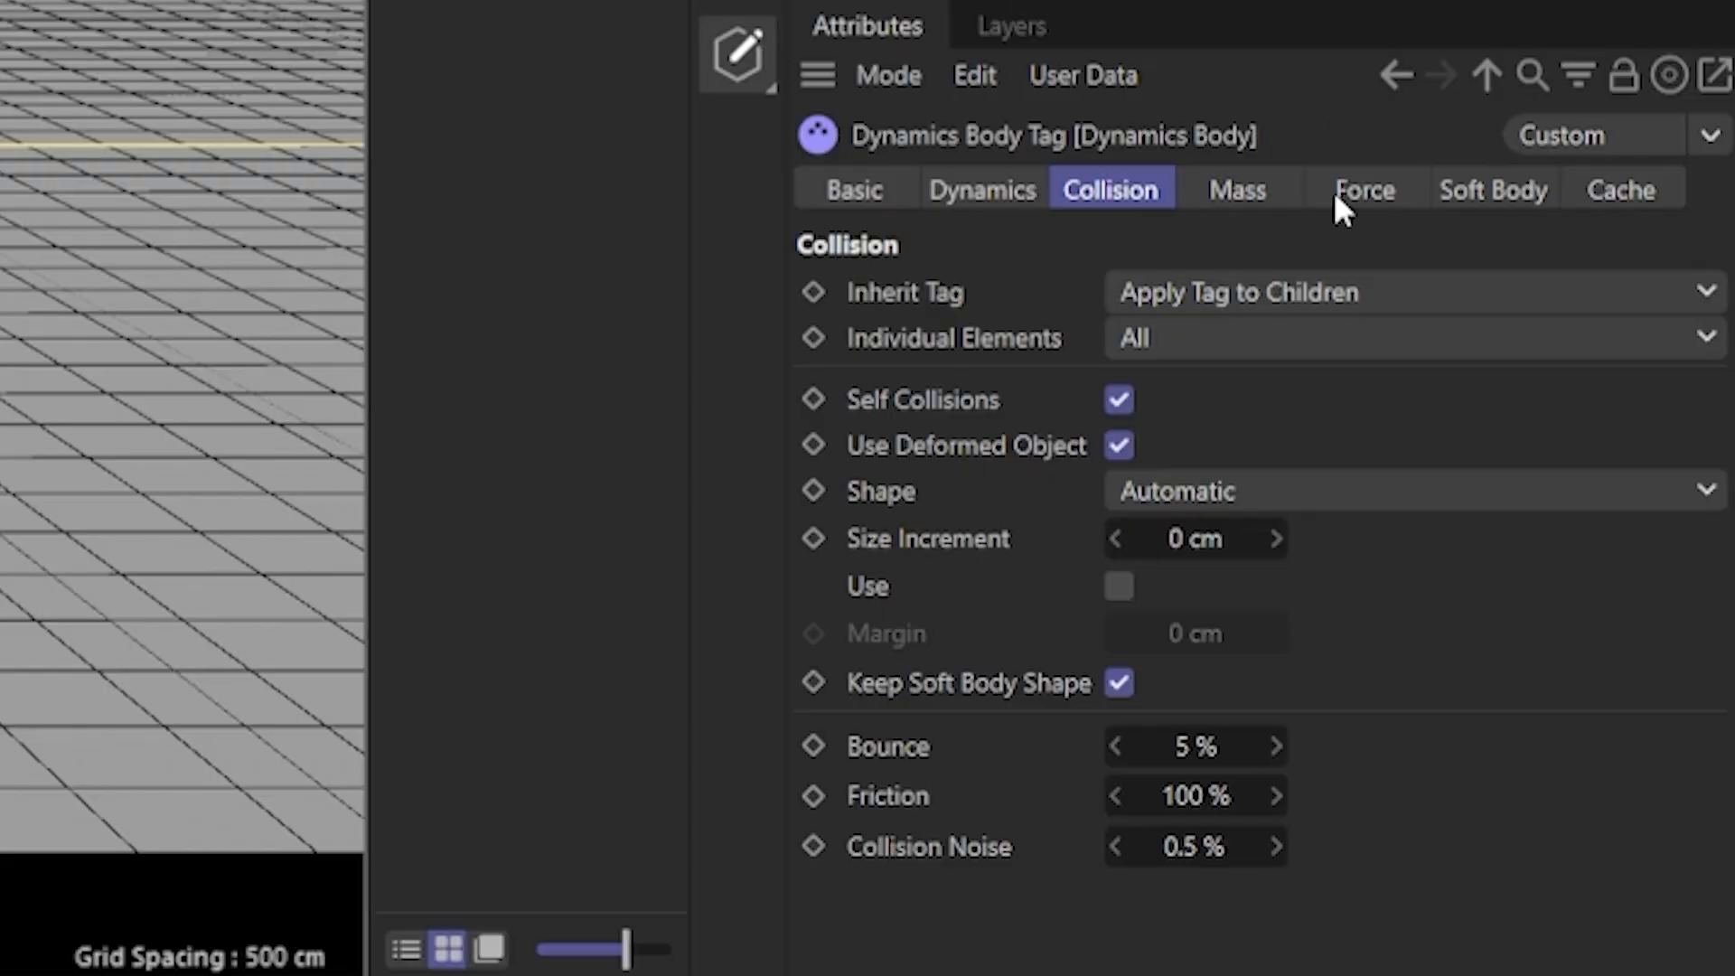
Set the Dynamics Body tag's Follow Position to 100
{"action": "left_click", "coordinate": [1586, 582]}
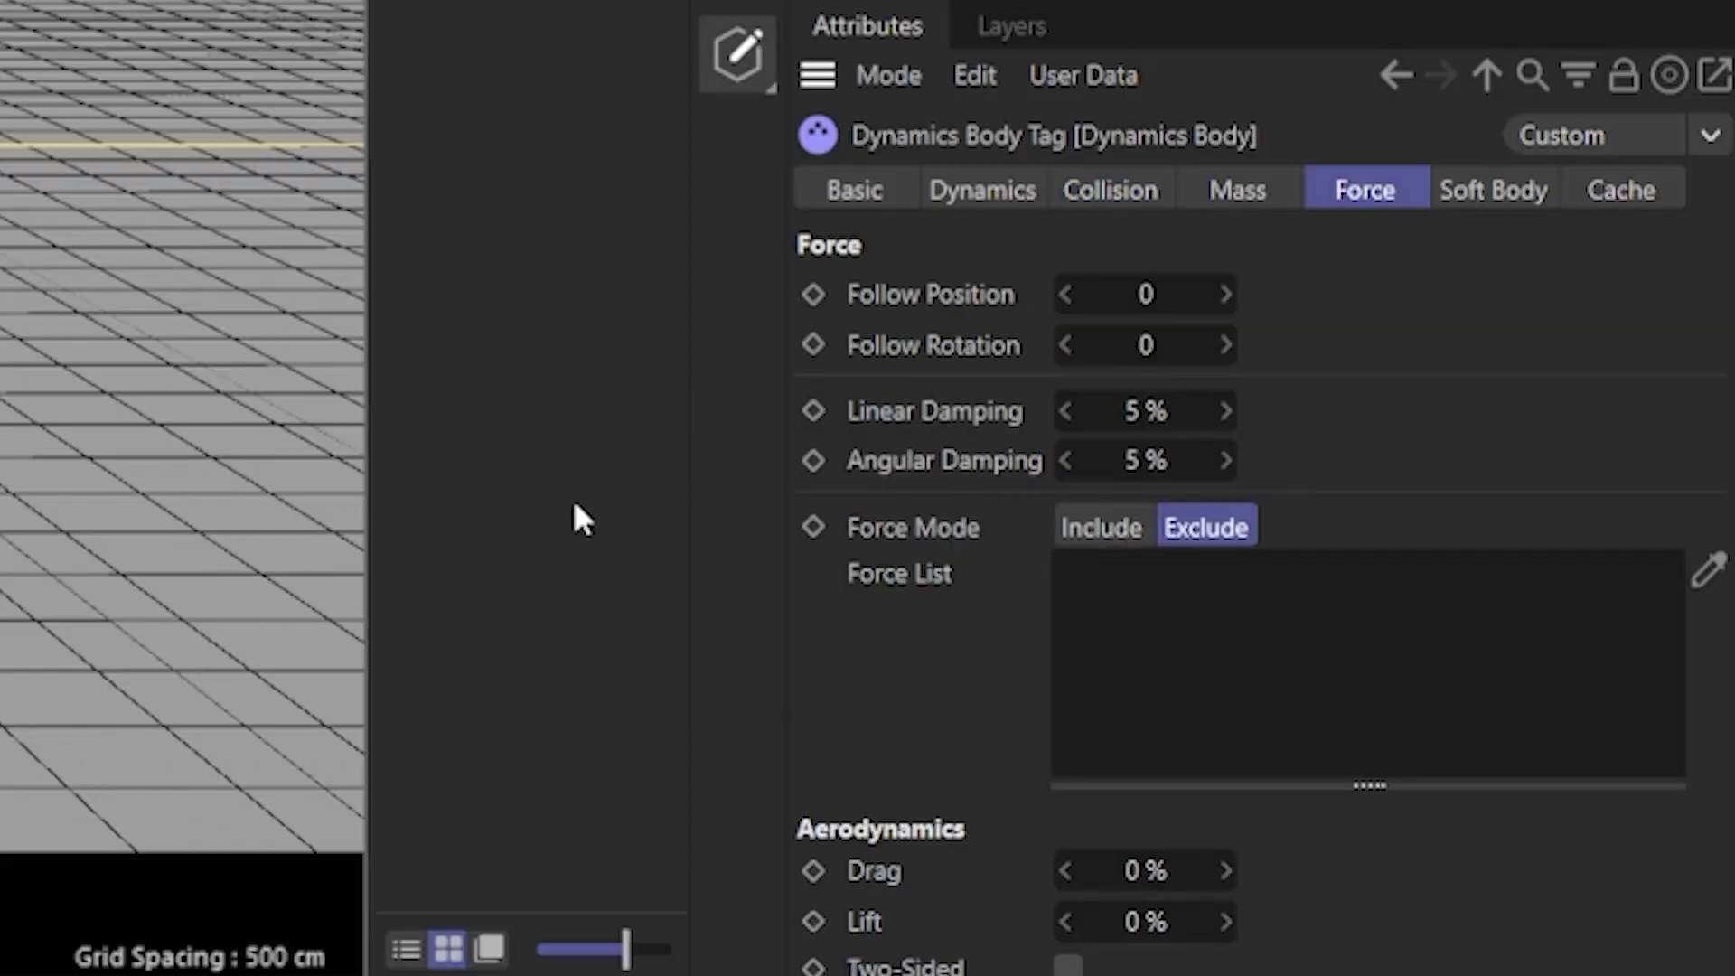
{"action": "left_click", "coordinate": [1145, 293]}
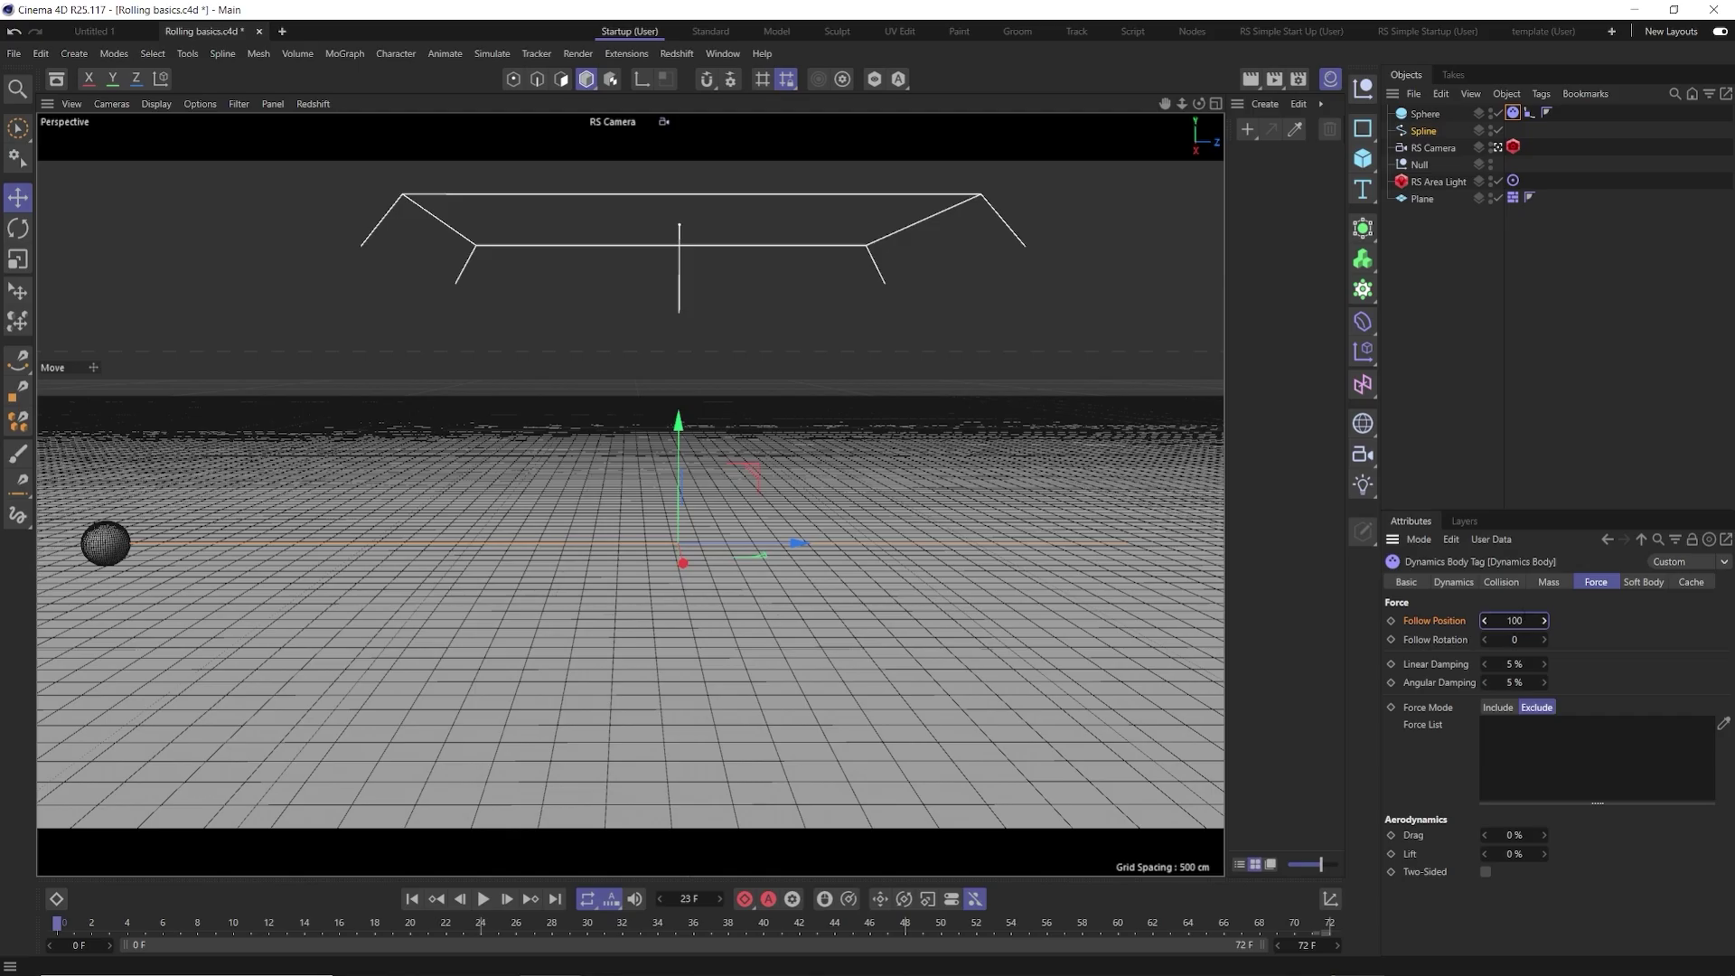
{"action": "key", "text": "Return"}
Play the simulation, then step ten frames forward to check the sphere follows the spline
{"action": "left_click", "coordinate": [484, 899]}
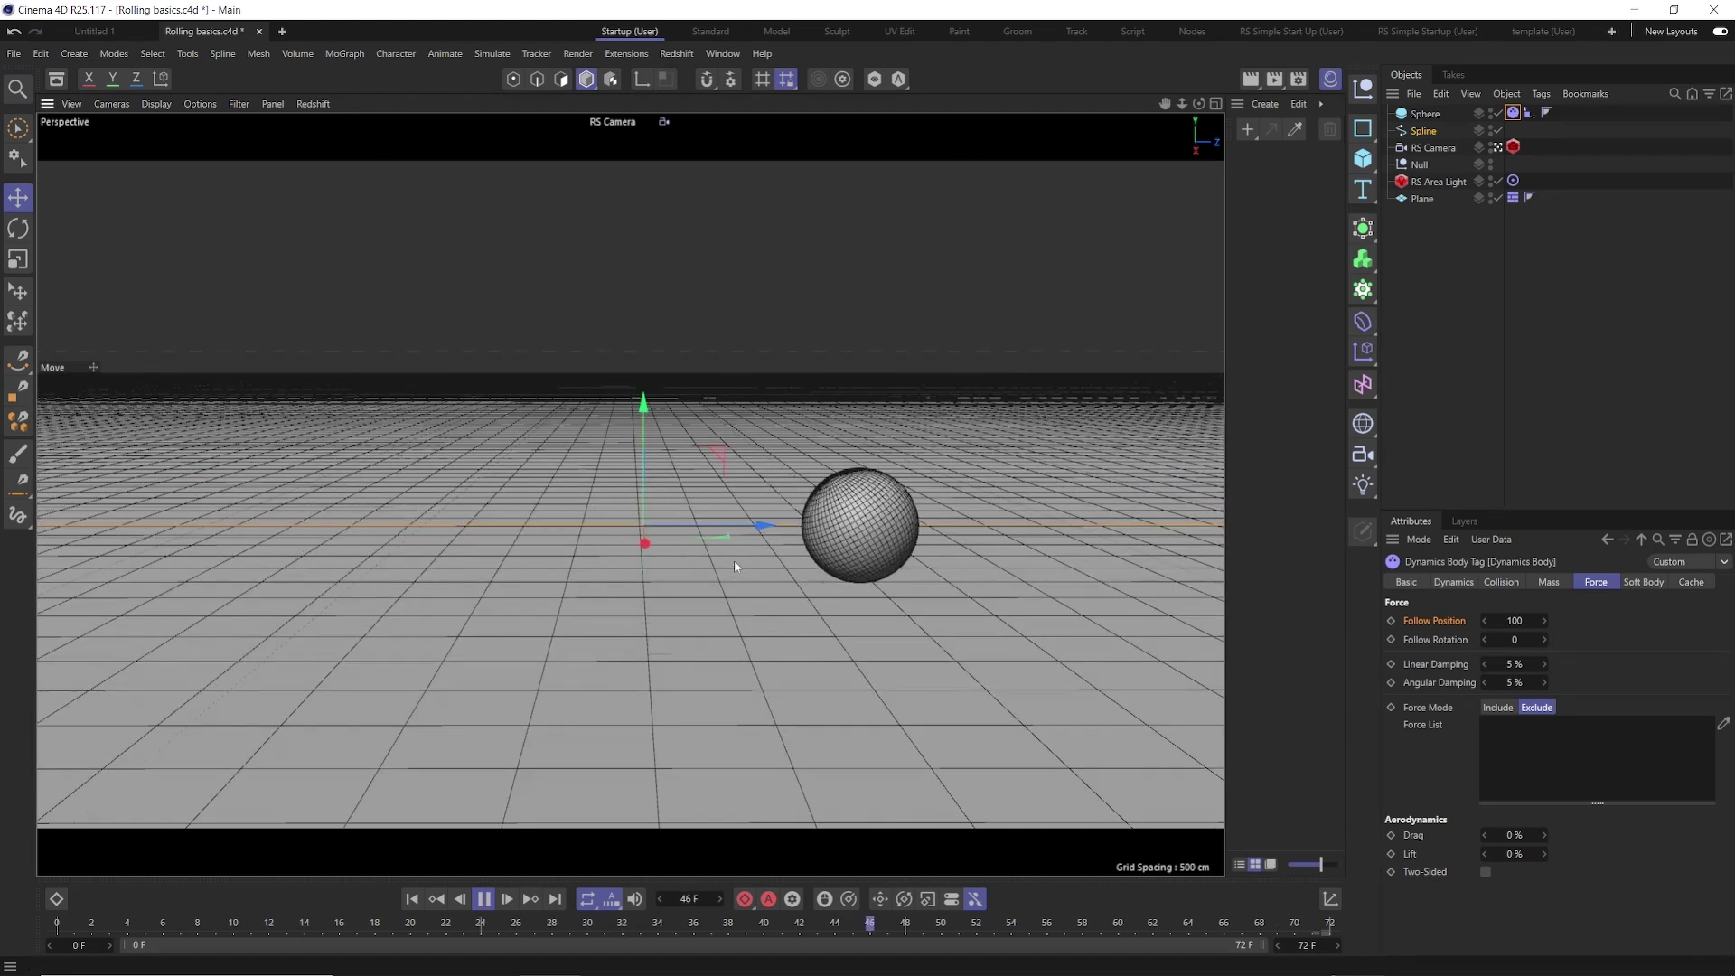
{"action": "left_click", "coordinate": [485, 900]}
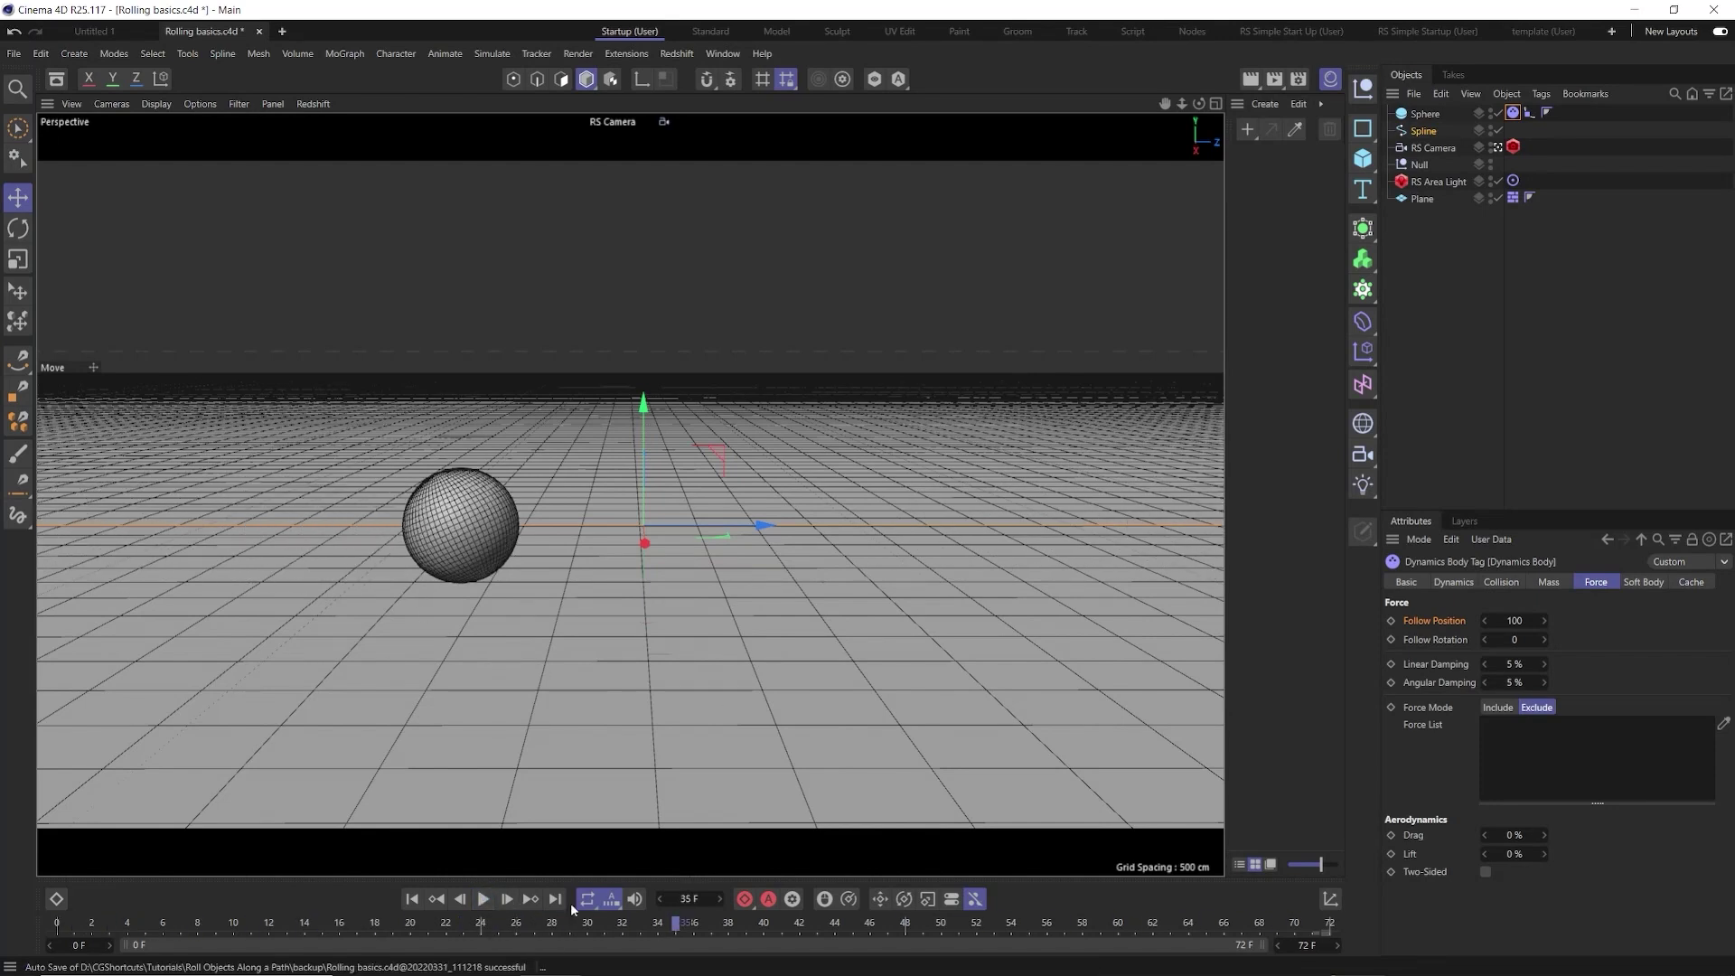
{"action": "left_click", "coordinate": [507, 899]}
{"action": "left_click", "coordinate": [508, 899]}
{"action": "left_click", "coordinate": [508, 899]}
{"action": "left_click", "coordinate": [509, 899]}
{"action": "left_click", "coordinate": [509, 899]}
{"action": "left_click", "coordinate": [509, 899]}
{"action": "left_click", "coordinate": [509, 900]}
{"action": "left_click", "coordinate": [509, 899]}
{"action": "left_click", "coordinate": [508, 899]}
{"action": "left_click", "coordinate": [508, 900]}
{"action": "left_click", "coordinate": [509, 900]}
{"action": "left_click", "coordinate": [509, 899]}
{"action": "left_click", "coordinate": [509, 900]}
{"action": "left_click", "coordinate": [509, 899]}
{"action": "left_click", "coordinate": [509, 899]}
{"action": "left_click", "coordinate": [509, 899]}
{"action": "left_click", "coordinate": [509, 899]}
{"action": "scroll", "coordinate": [624, 667], "scroll_direction": "down", "scroll_amount": 5}
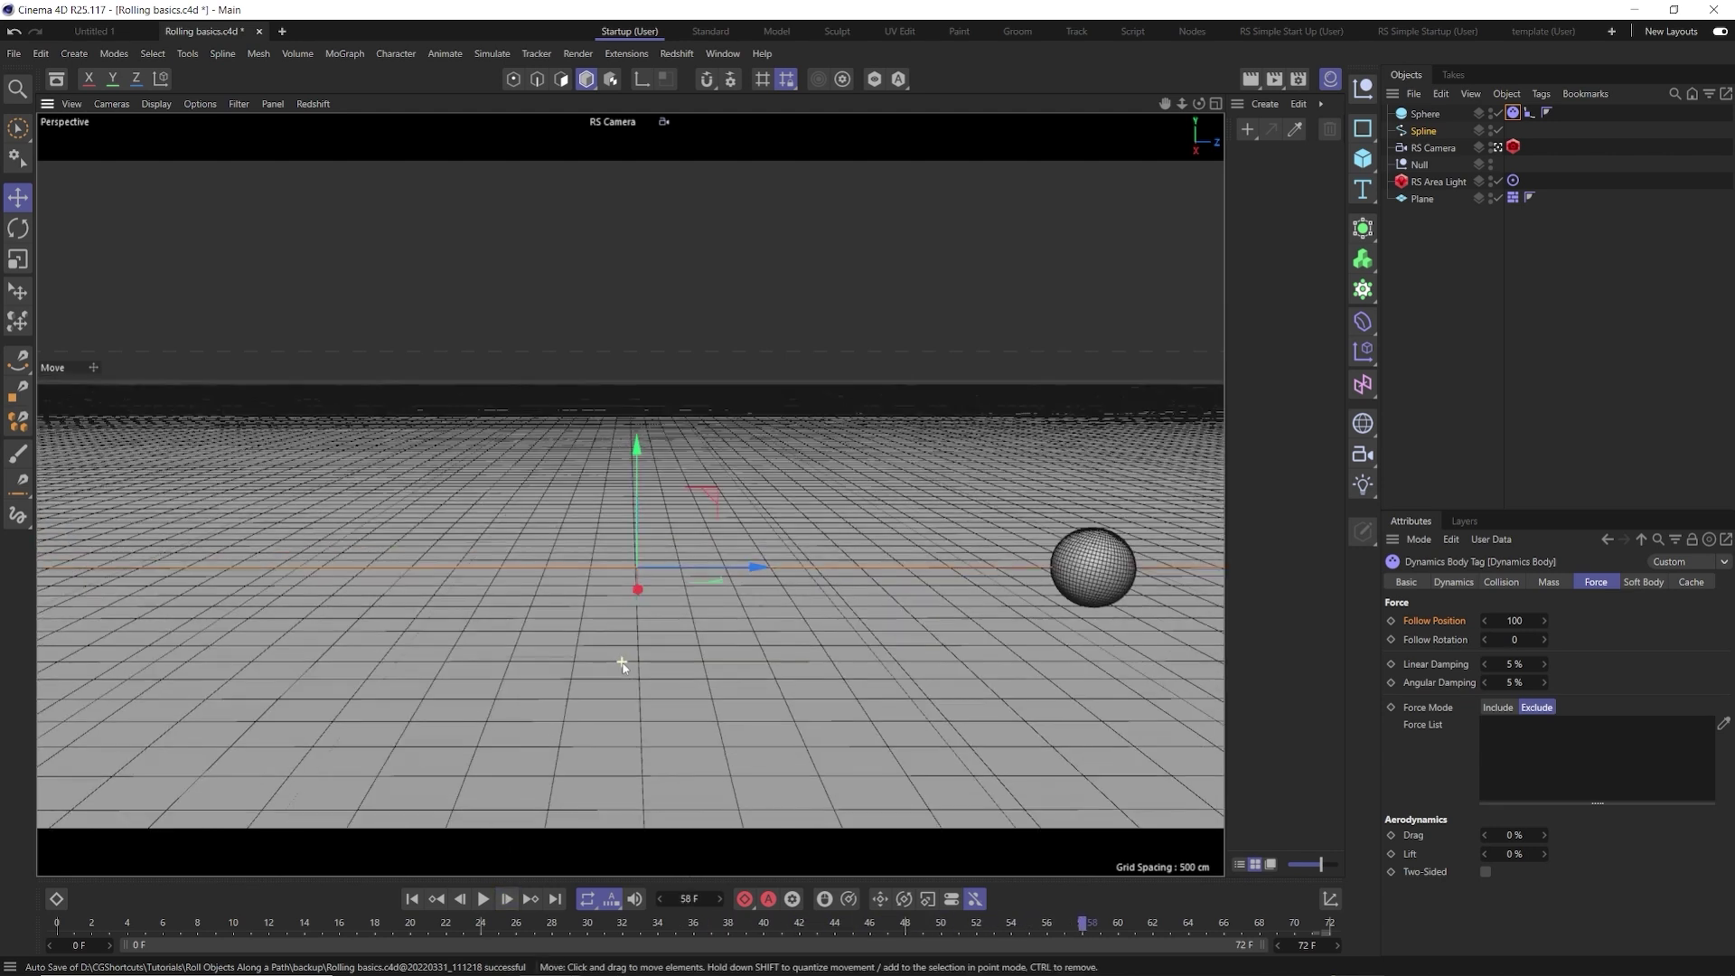
{"action": "scroll", "coordinate": [622, 666], "scroll_direction": "down", "scroll_amount": 2}
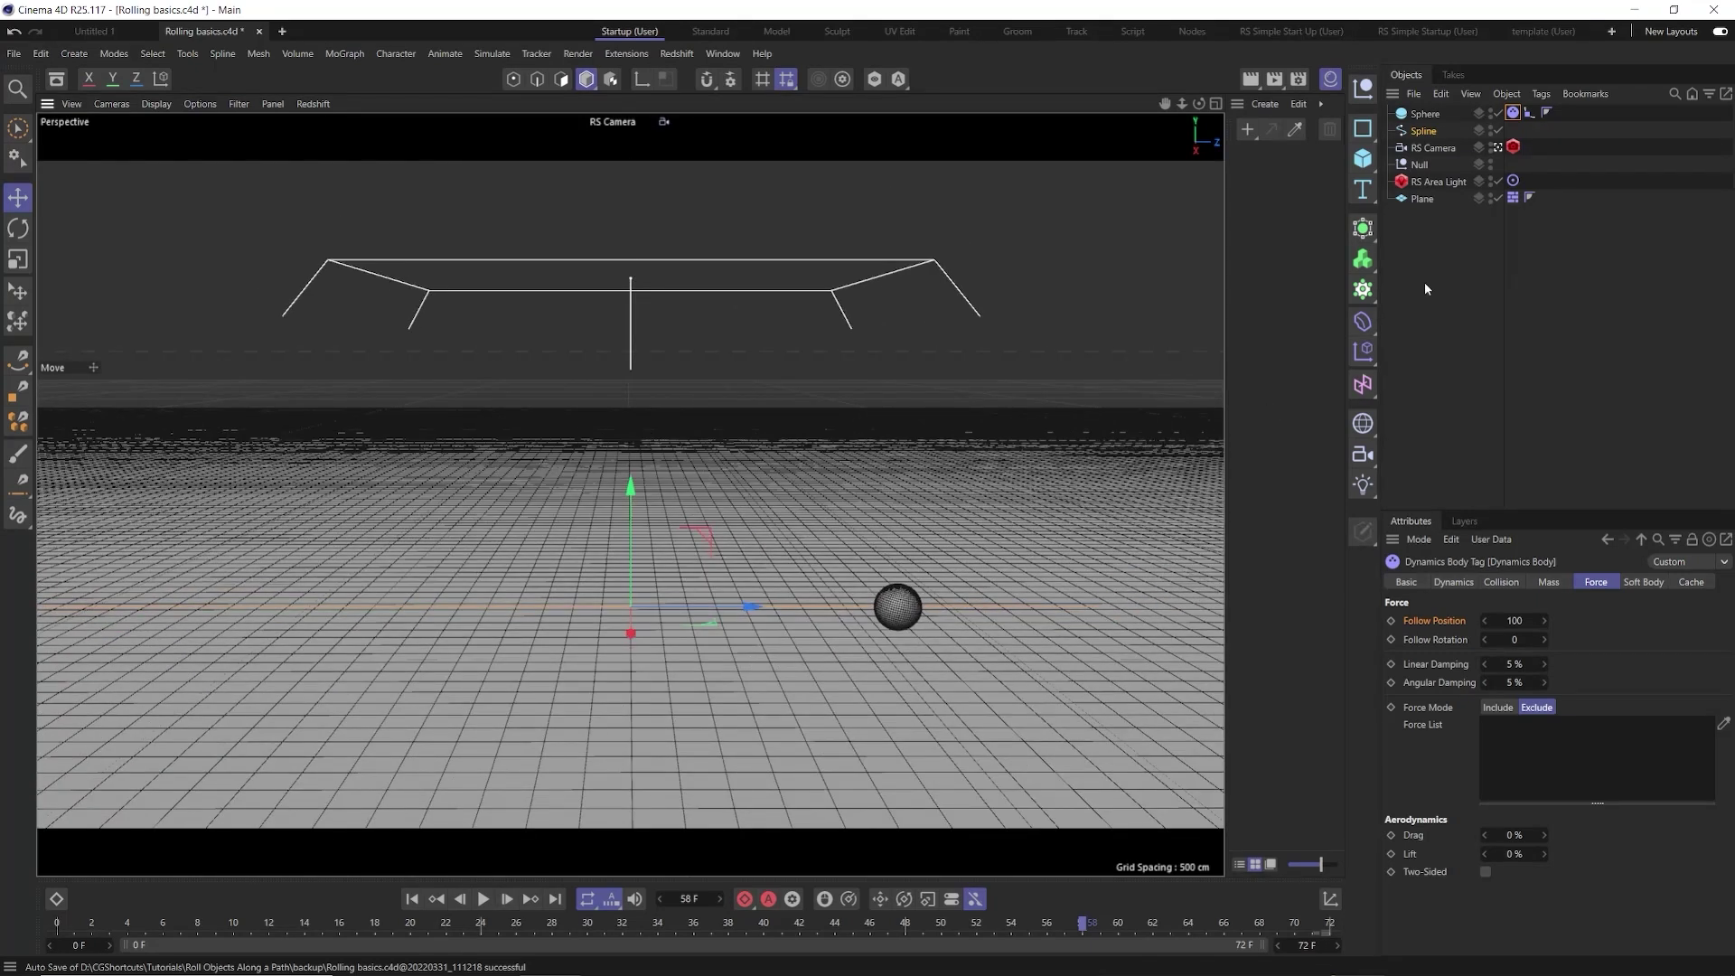
Add a Cube, give it the sphere's Align to Spline and Dynamics Body tags, and play its simulation
{"action": "left_click", "coordinate": [1363, 159]}
{"action": "left_click", "coordinate": [1426, 181]}
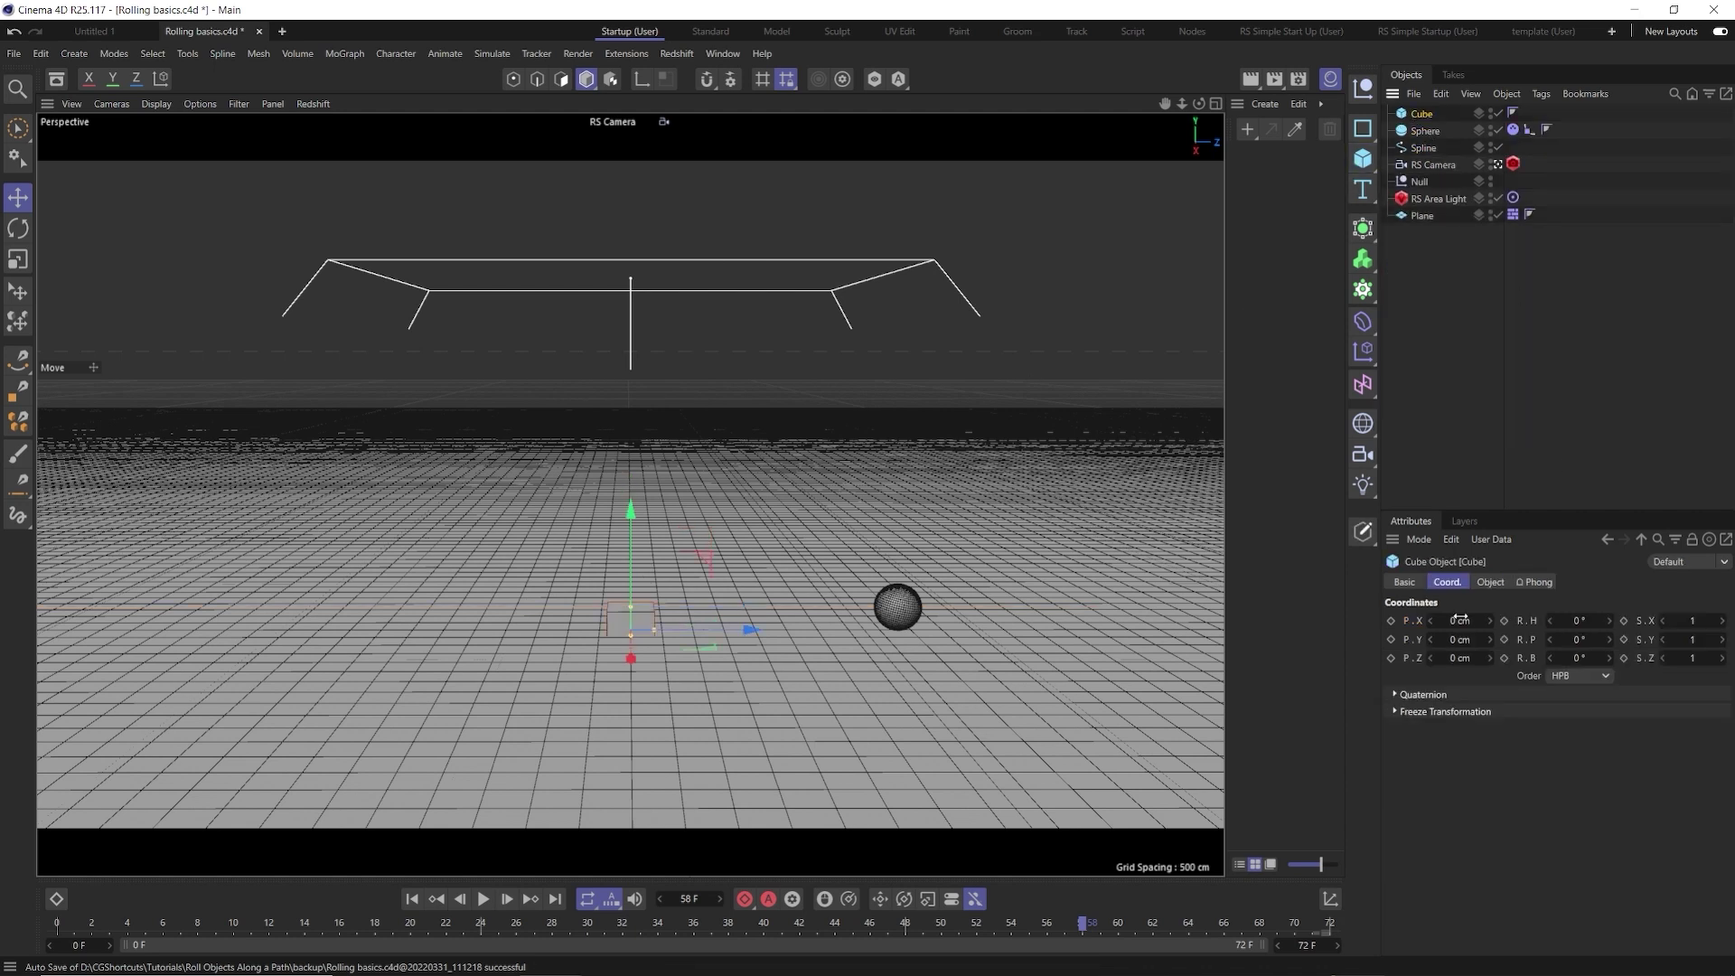
{"action": "left_click", "coordinate": [1490, 582]}
{"action": "left_click_drag", "start_coordinate": [1571, 130], "coordinate": [1528, 116]}
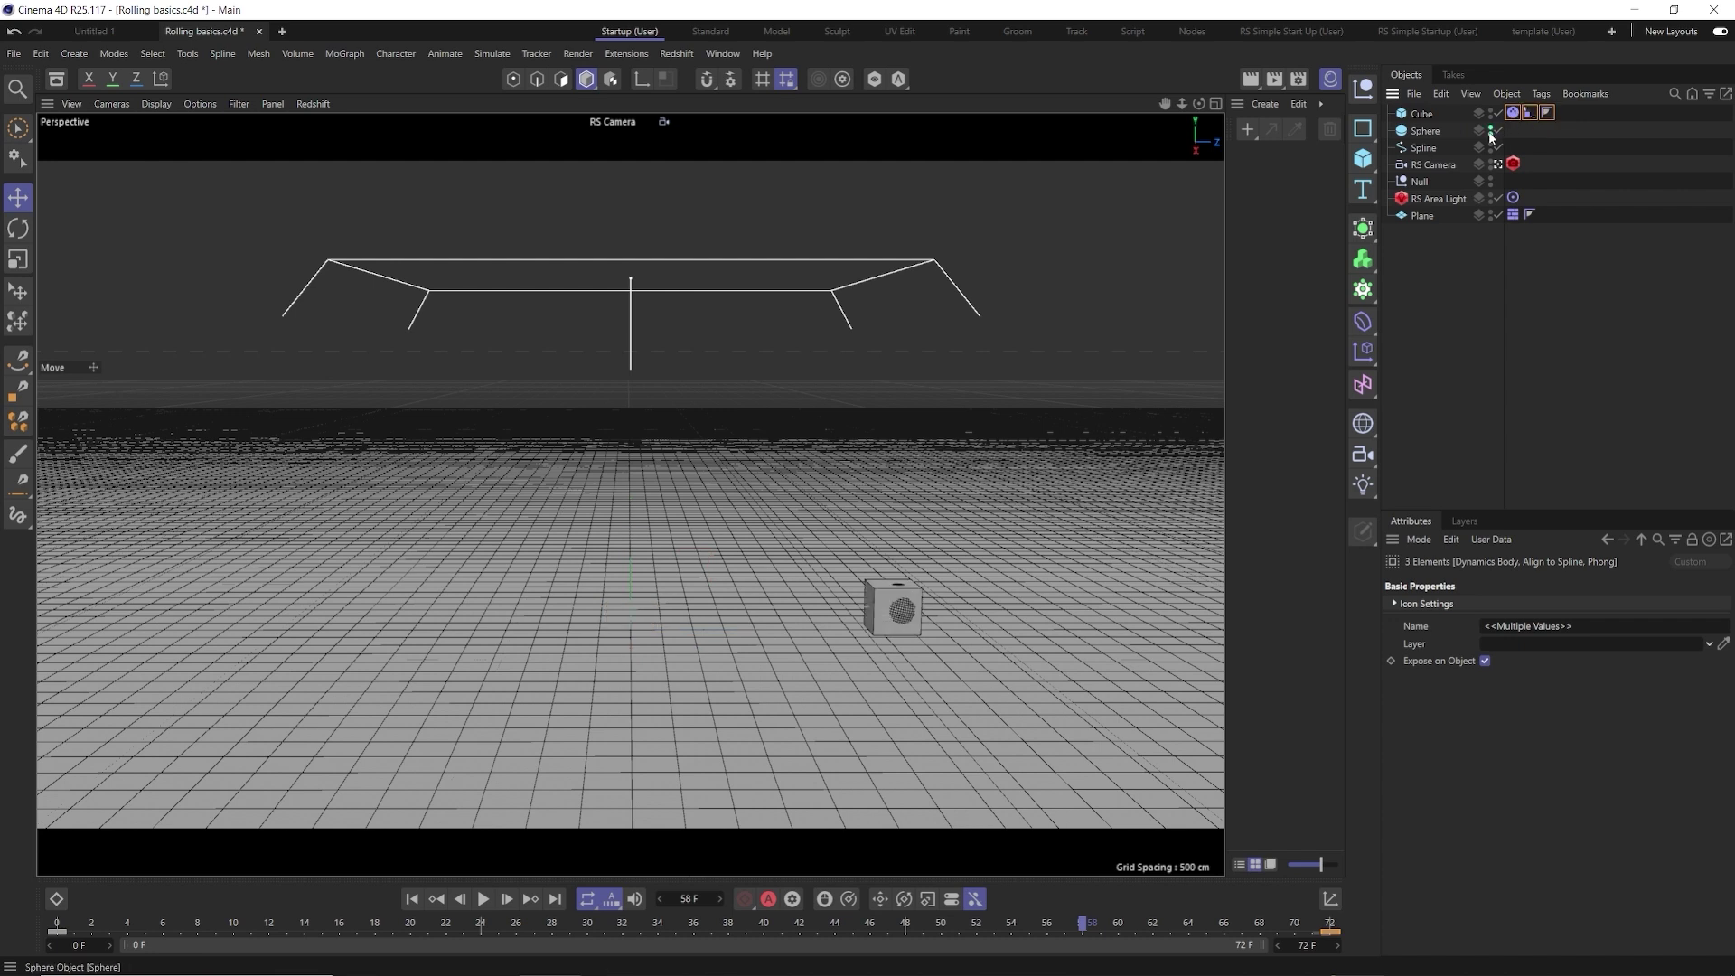
{"action": "left_click", "coordinate": [1421, 114]}
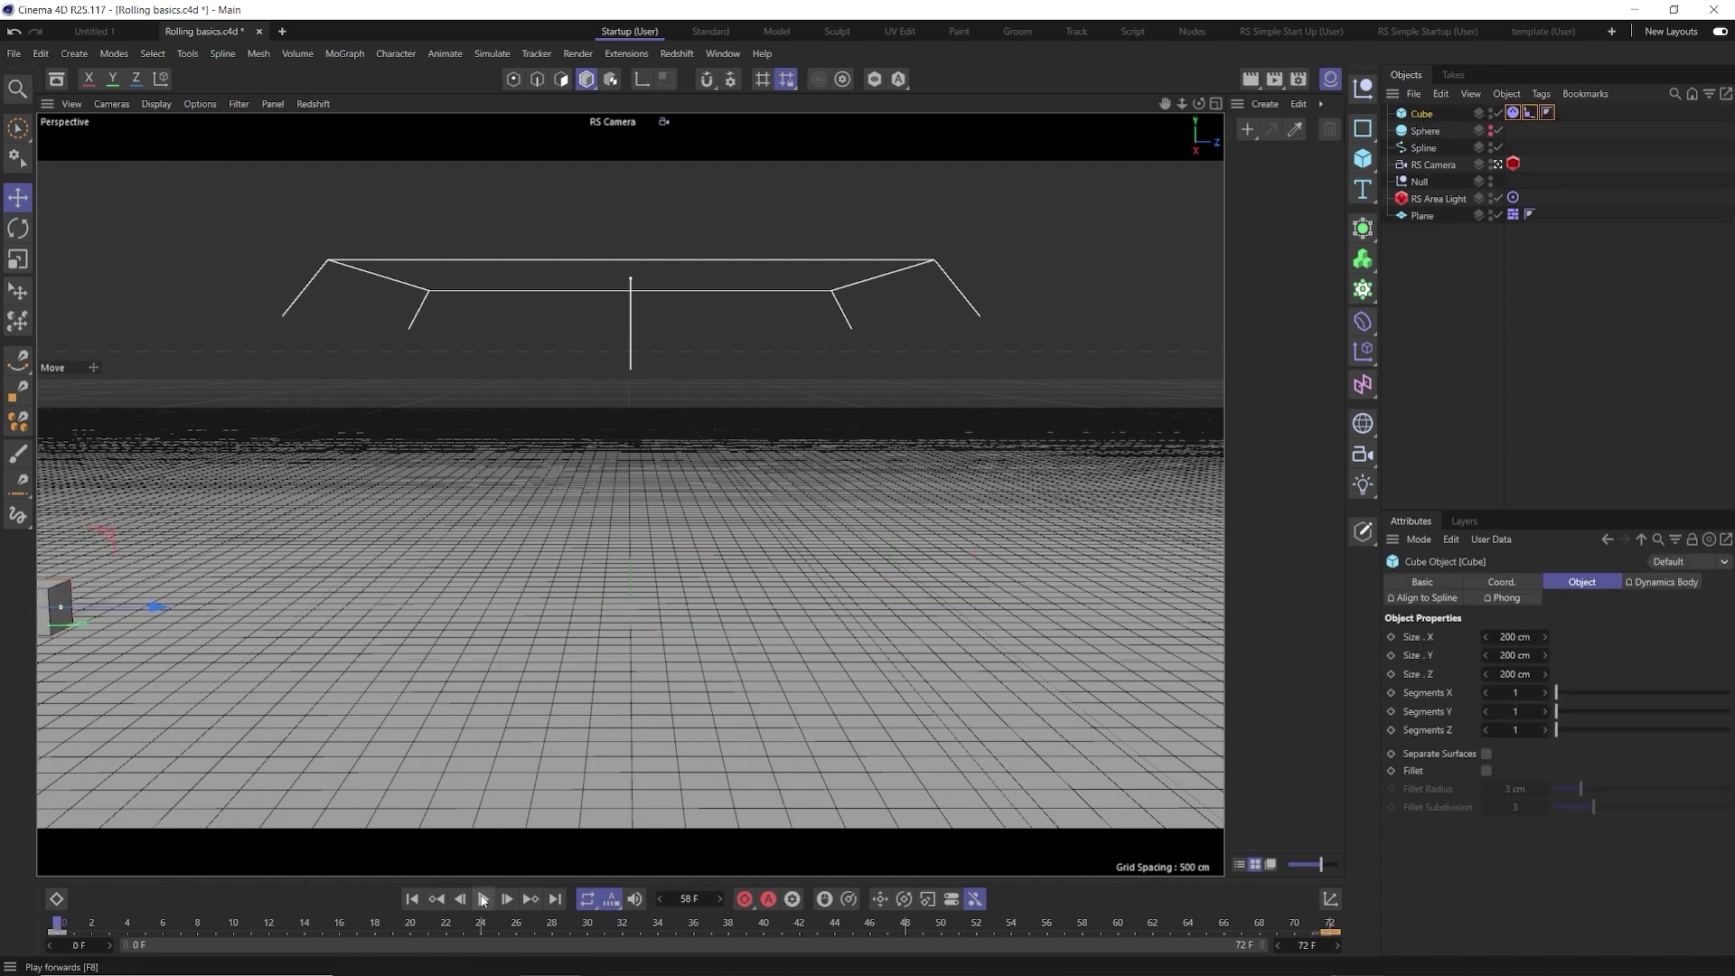
{"action": "left_click", "coordinate": [483, 899]}
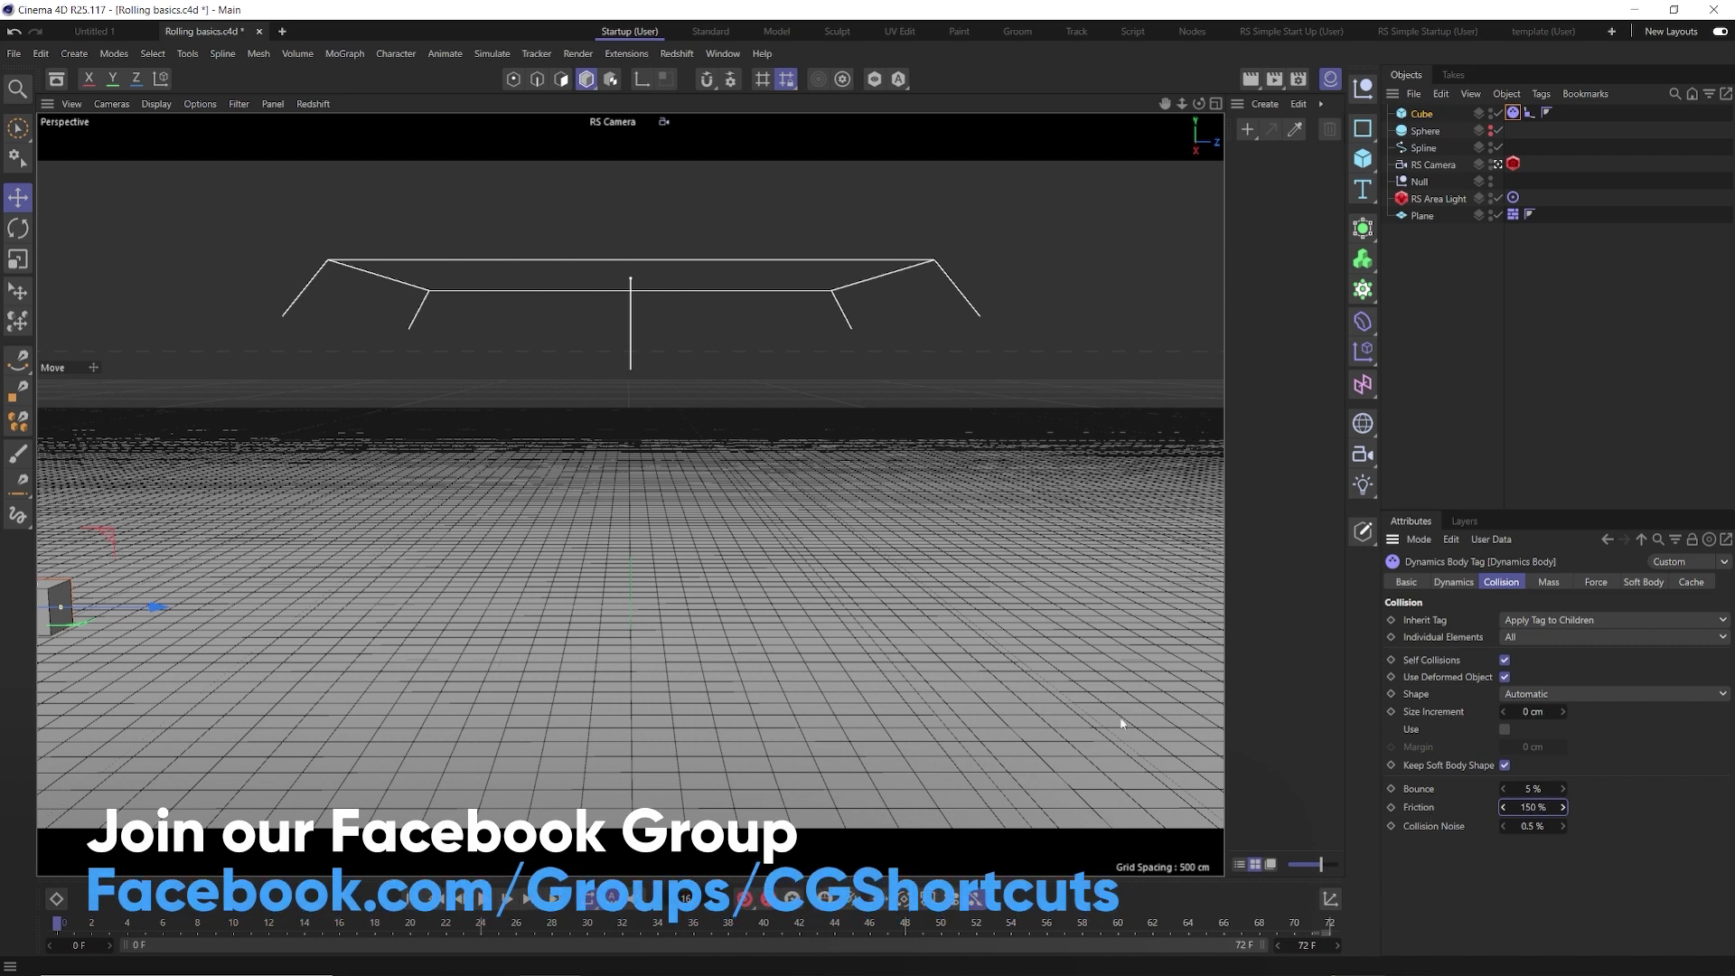
Change the cube's Dynamics Body Follow Position to 15 and replay the simulation from frame 0
{"action": "left_click", "coordinate": [487, 900]}
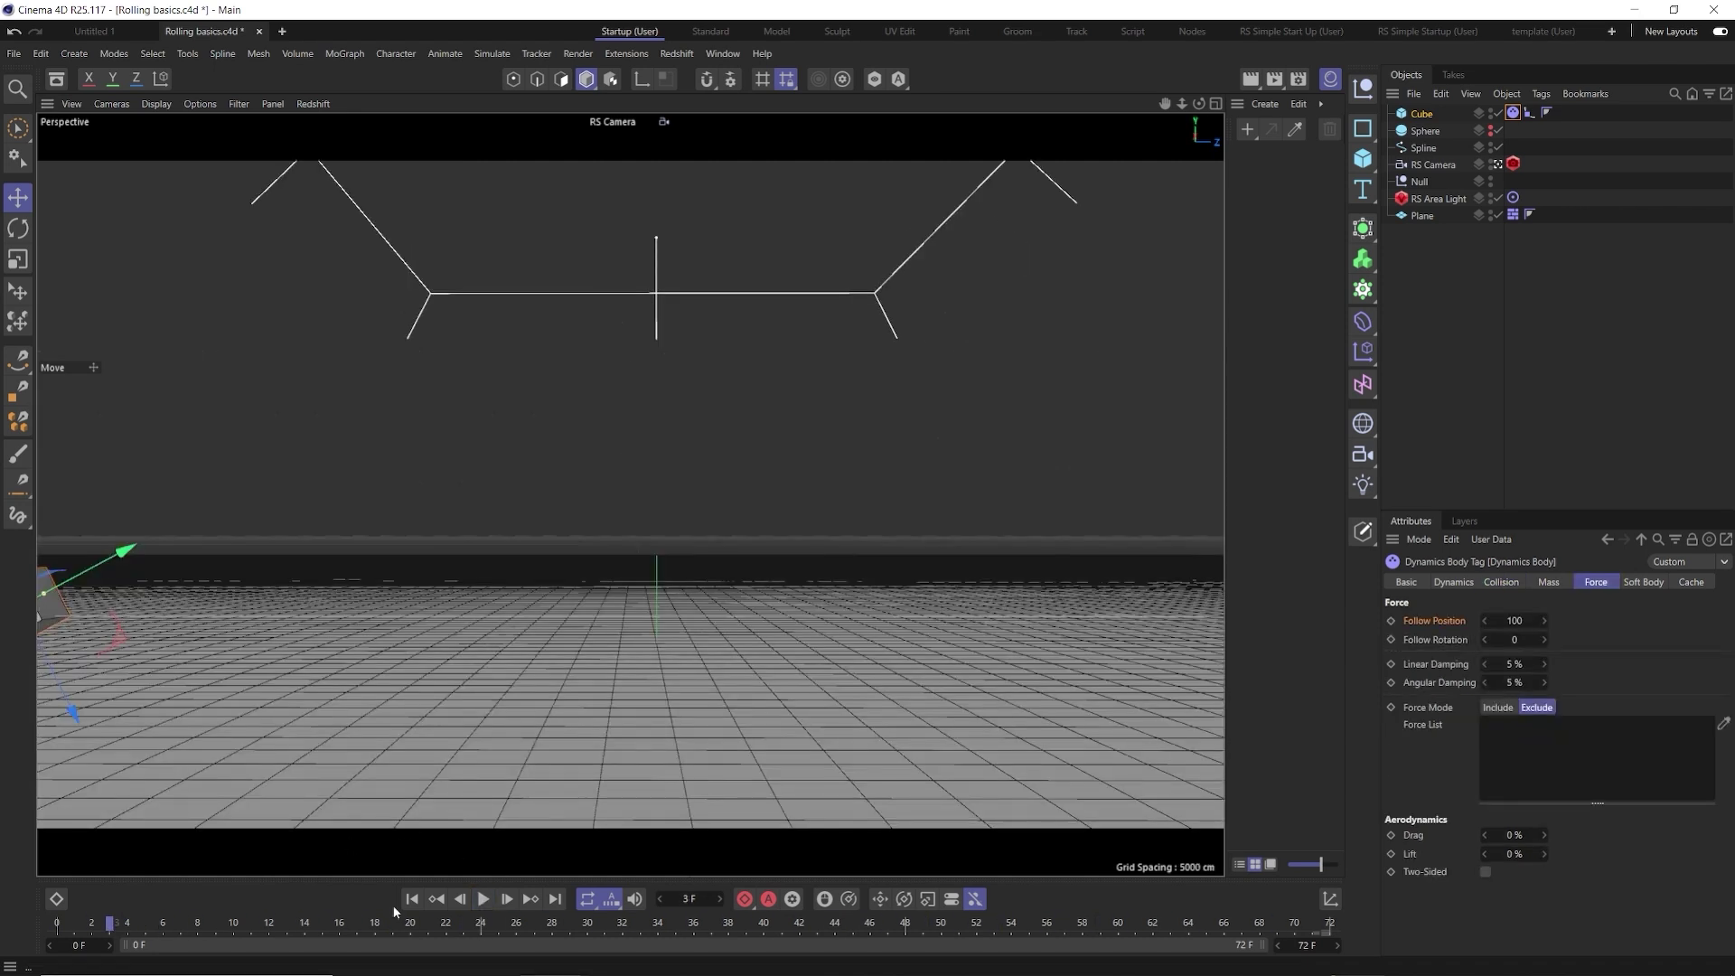
{"action": "left_click", "coordinate": [405, 901]}
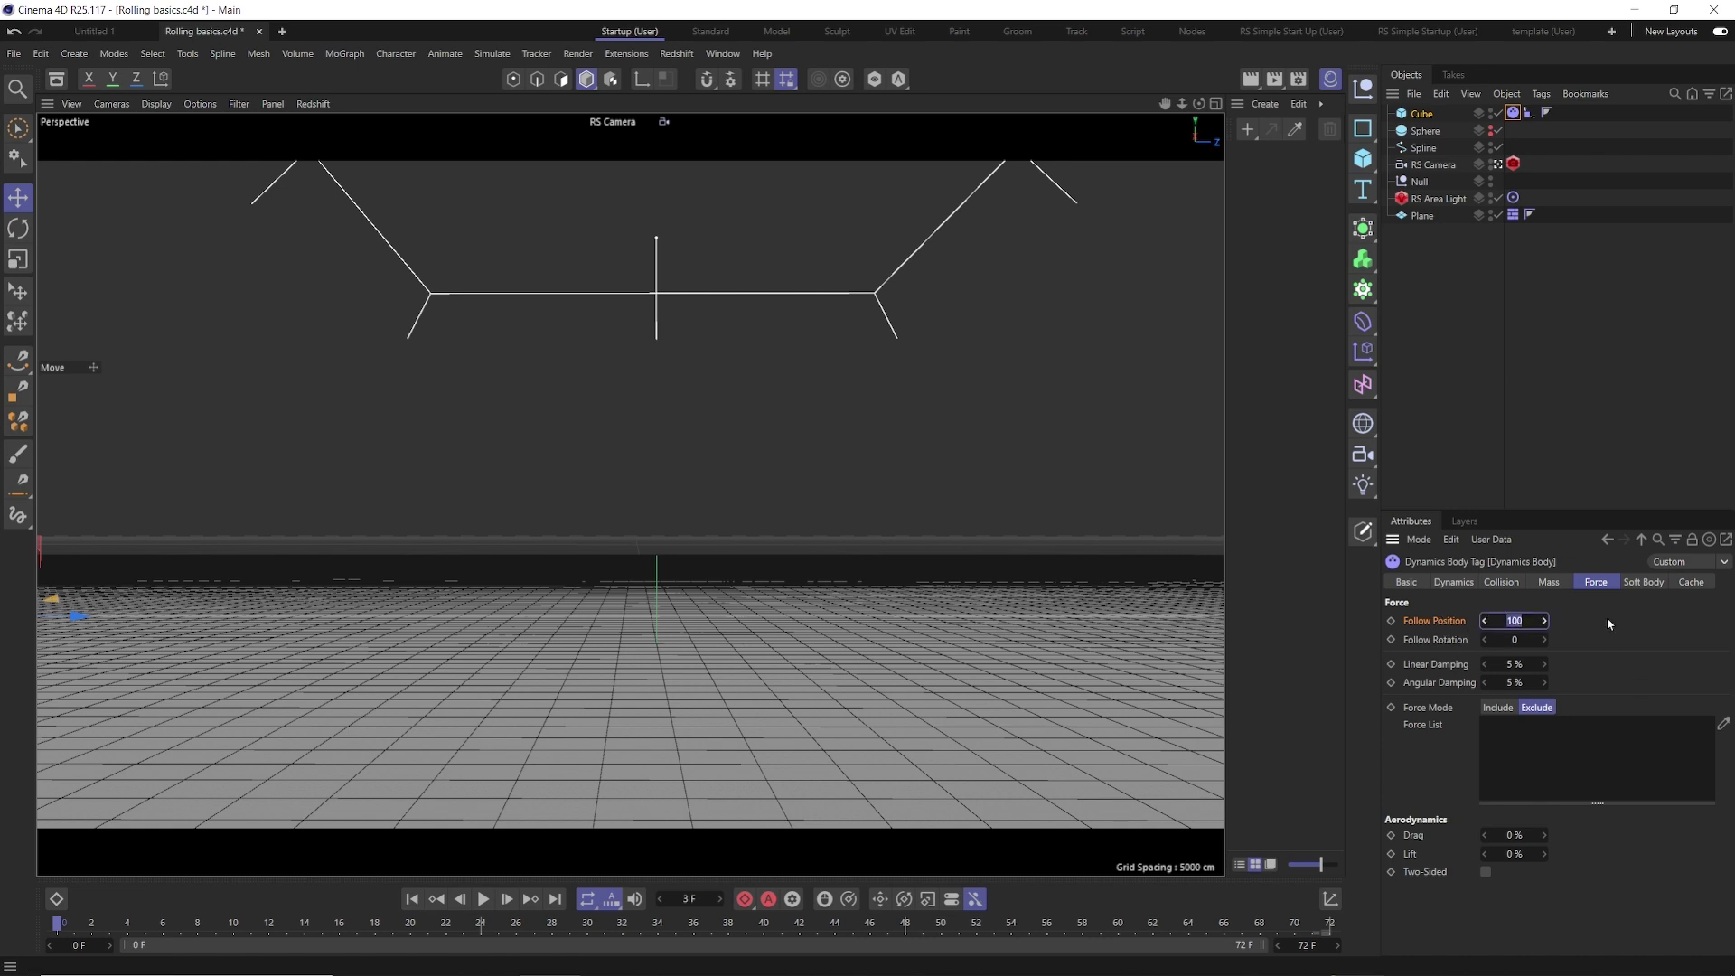
{"action": "type", "text": "15"}
{"action": "key", "text": "Return"}
{"action": "left_click", "coordinate": [482, 899]}
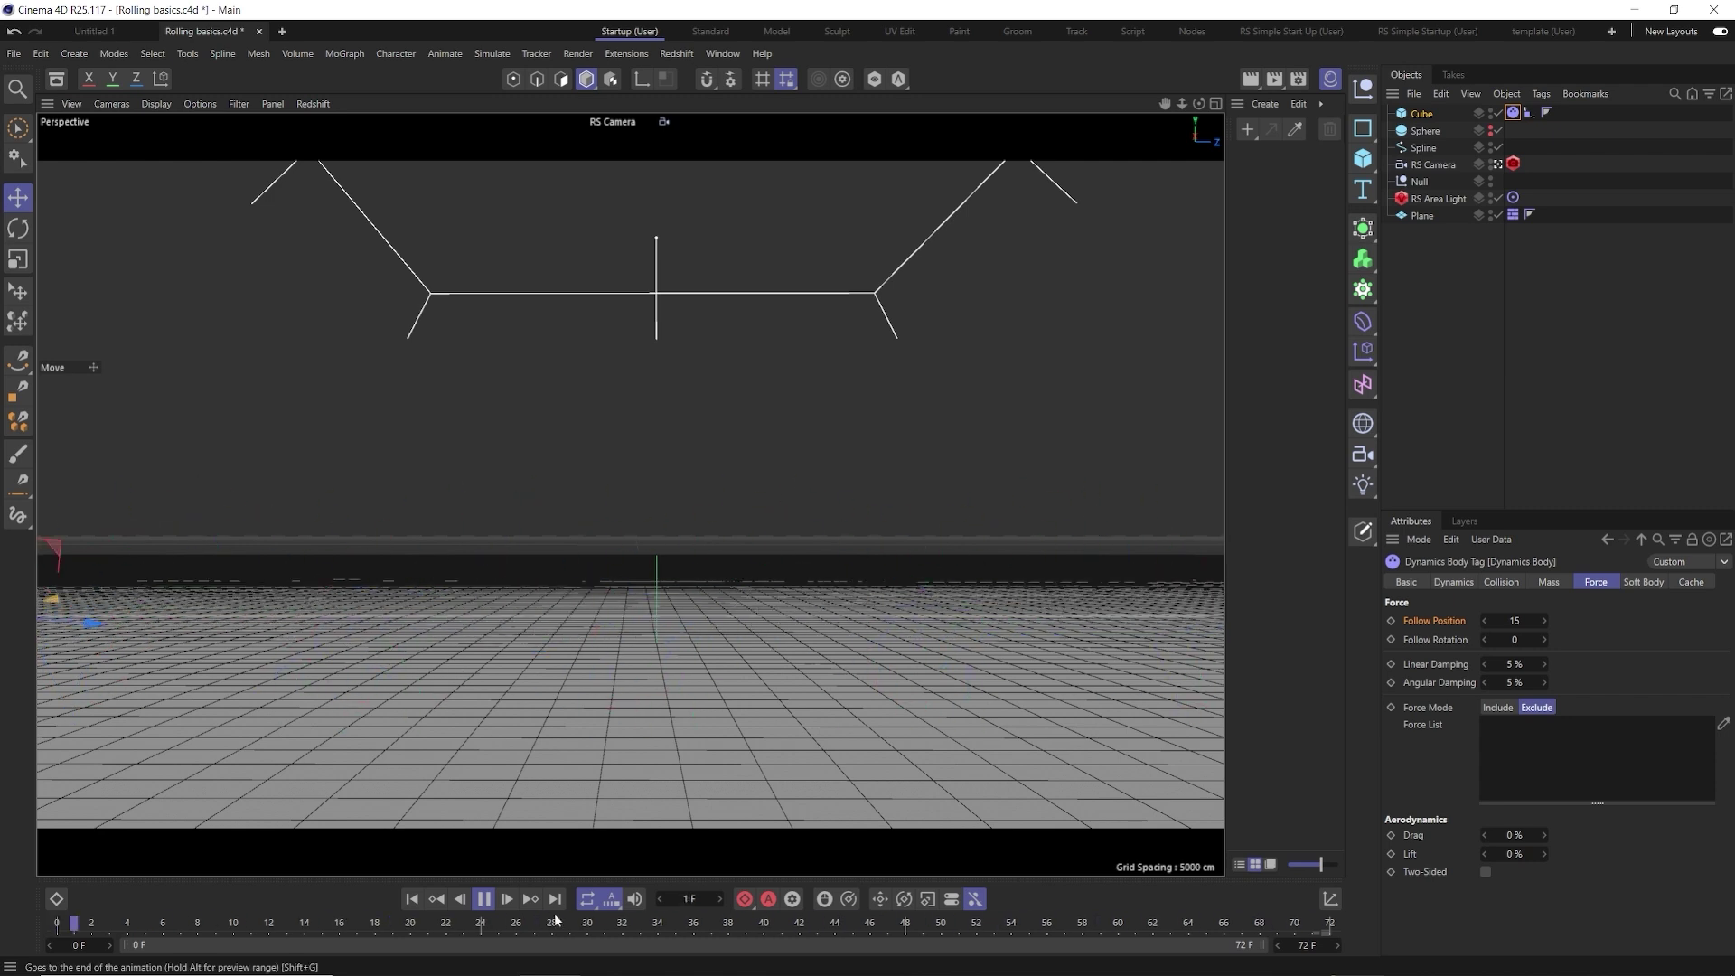
Stop playback and extend the animation's end frame to 144
{"action": "key", "text": "space"}
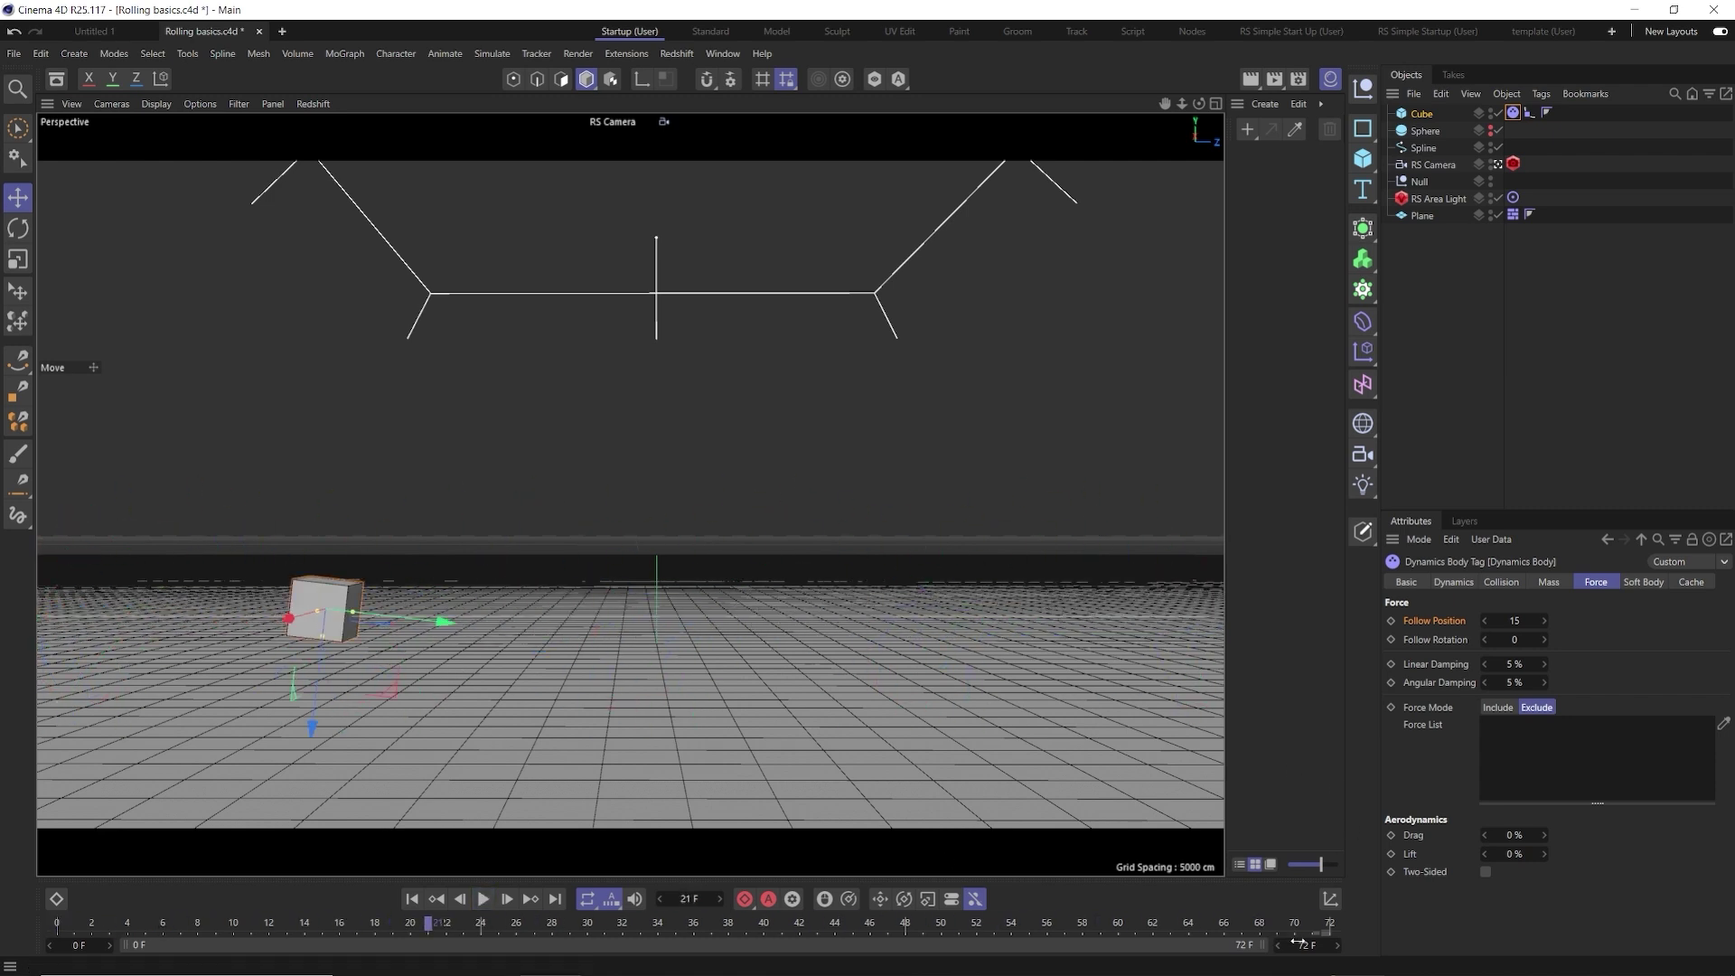
{"action": "type", "text": "4"}
{"action": "key", "text": "Return"}
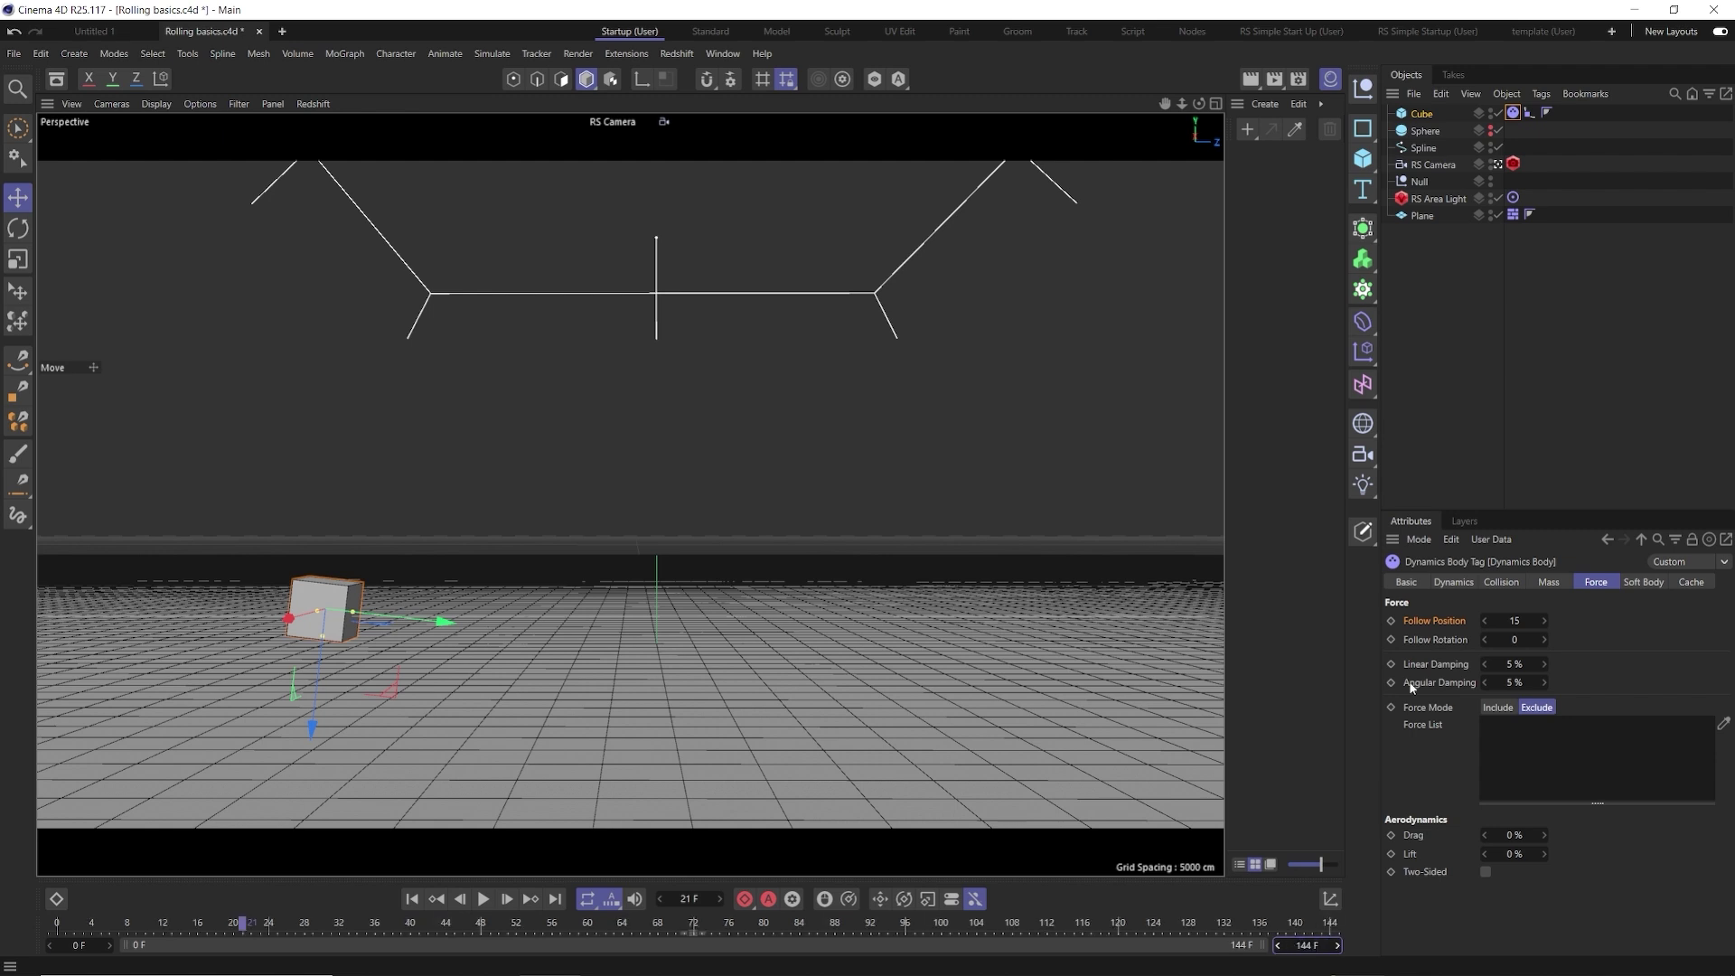
Select the cube's Align to Spline position key at frame 72 and replay the slower animation
{"action": "left_click", "coordinate": [1529, 113]}
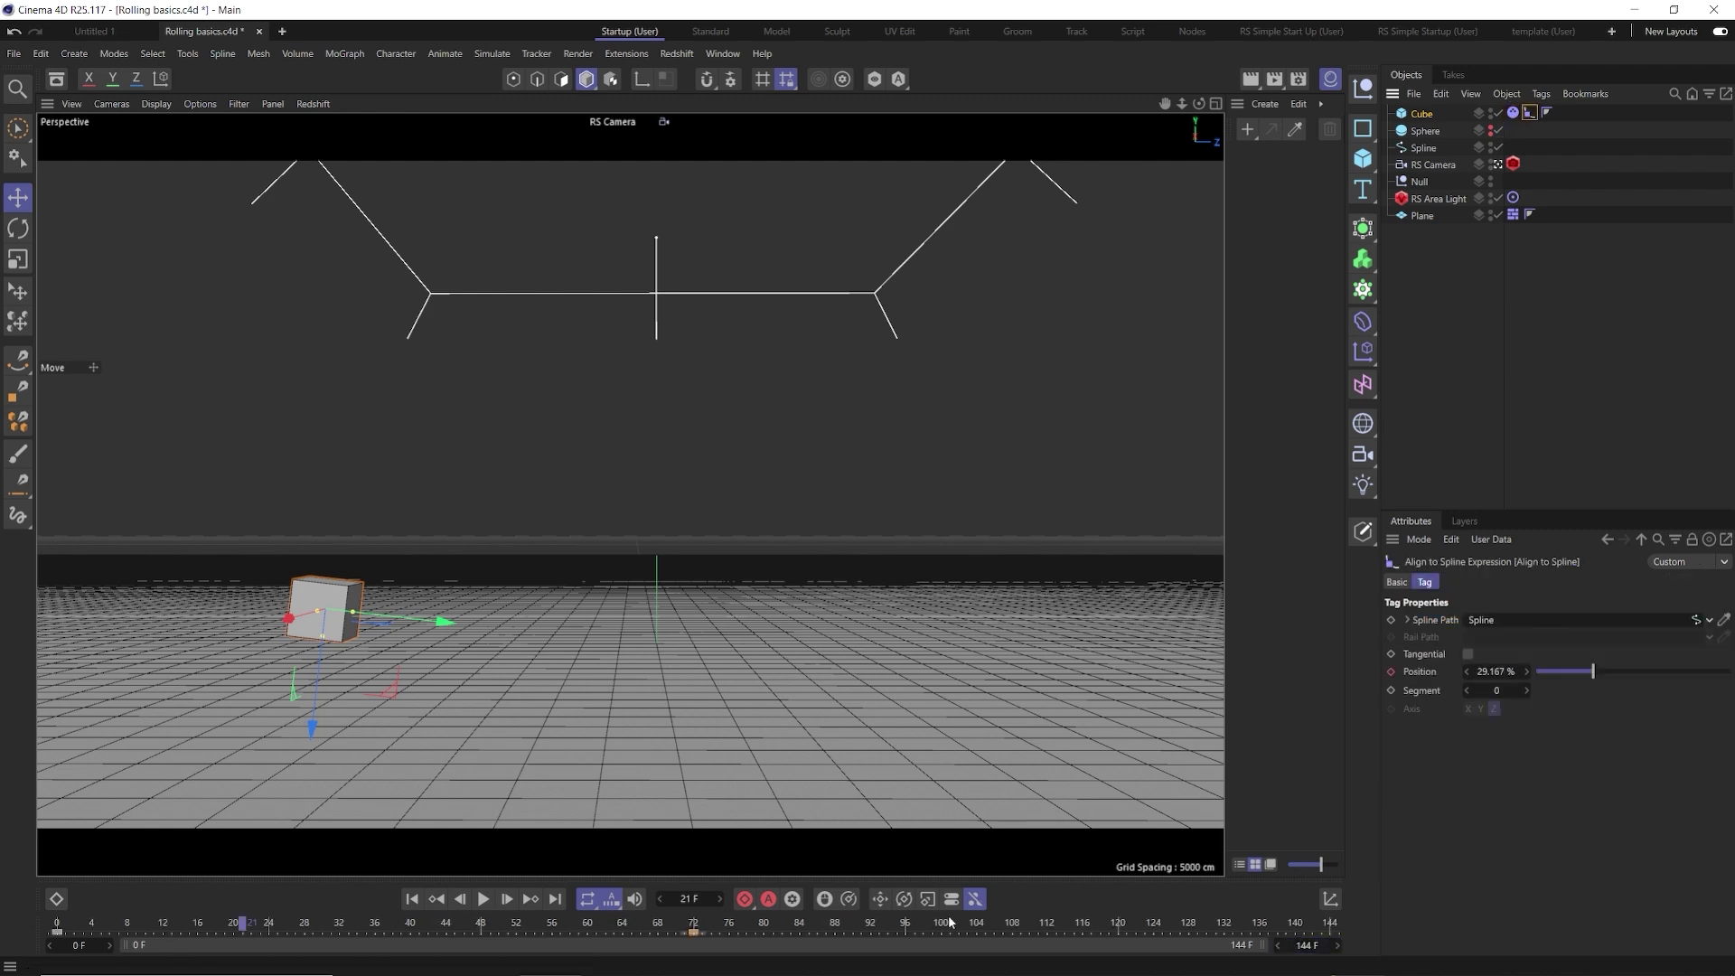
{"action": "left_click", "coordinate": [694, 933]}
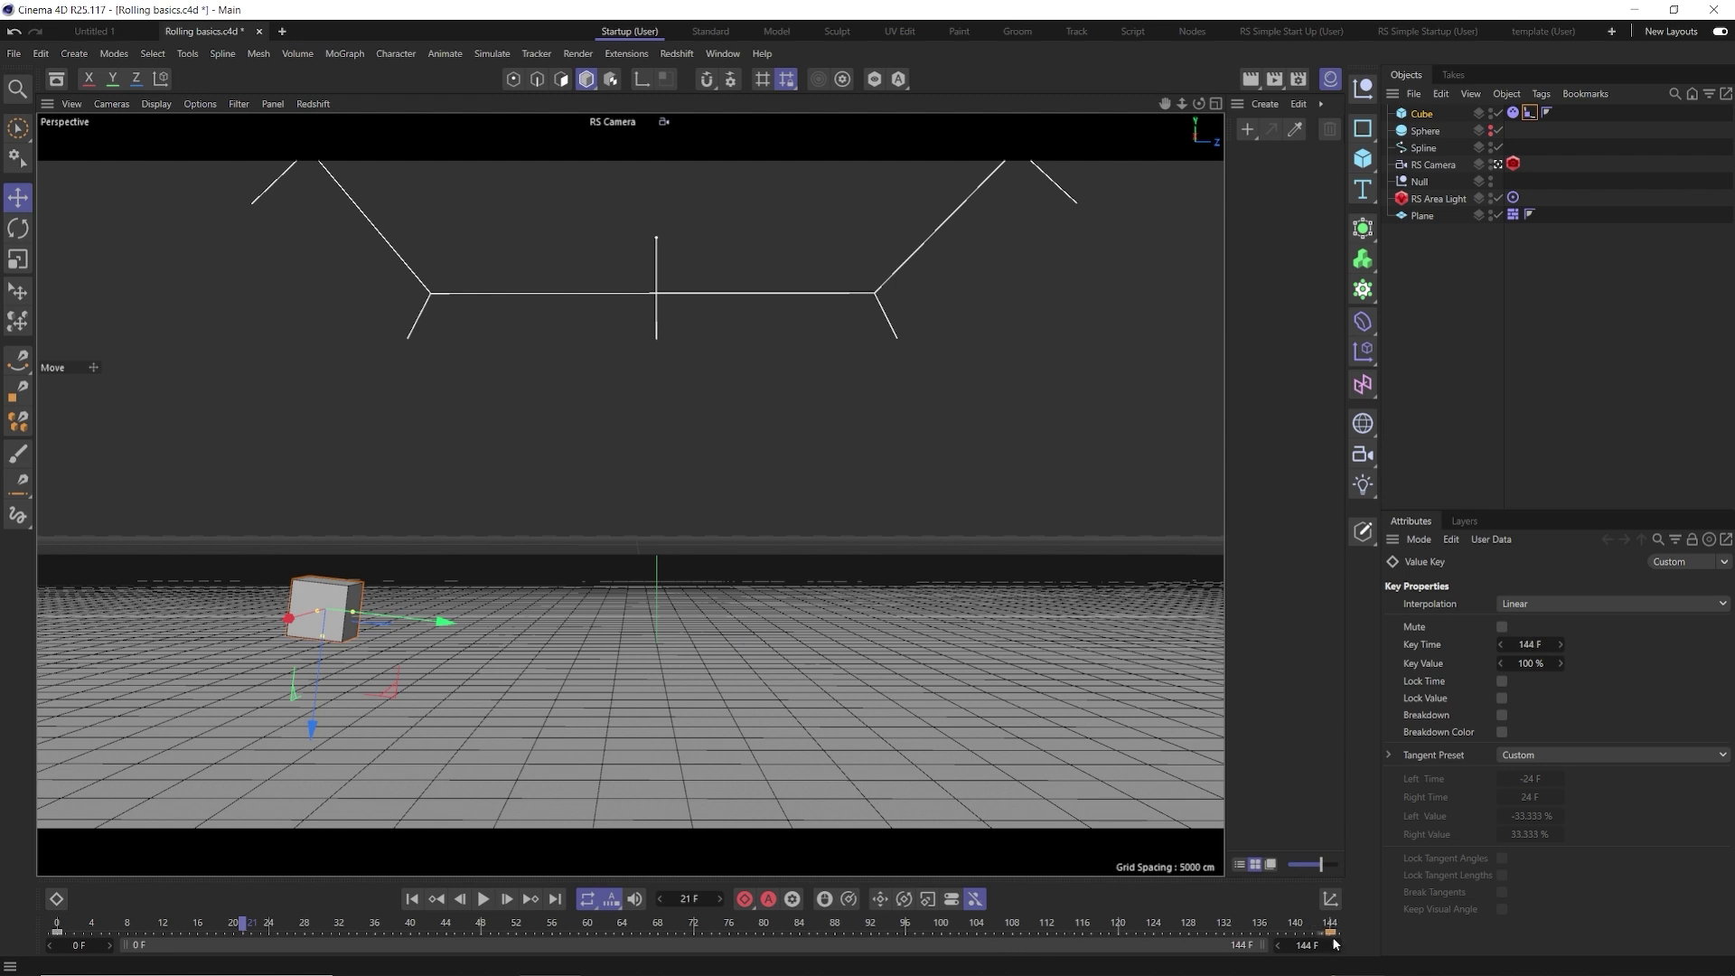
{"action": "left_click", "coordinate": [412, 899]}
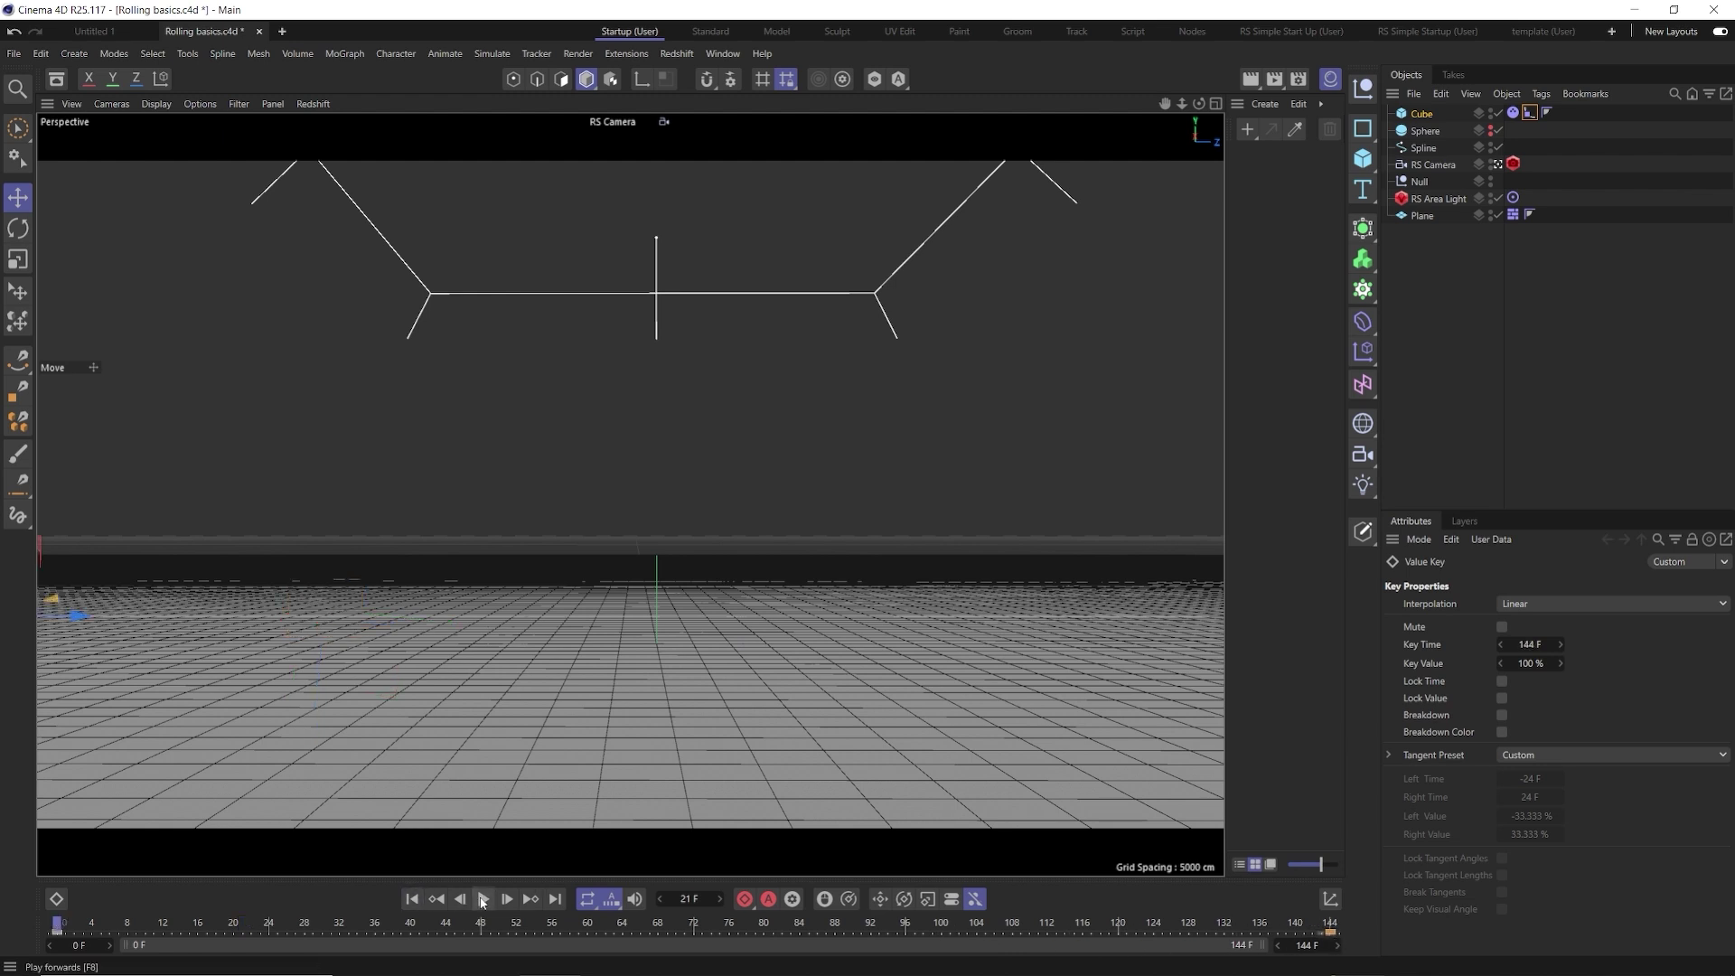
{"action": "left_click", "coordinate": [481, 899]}
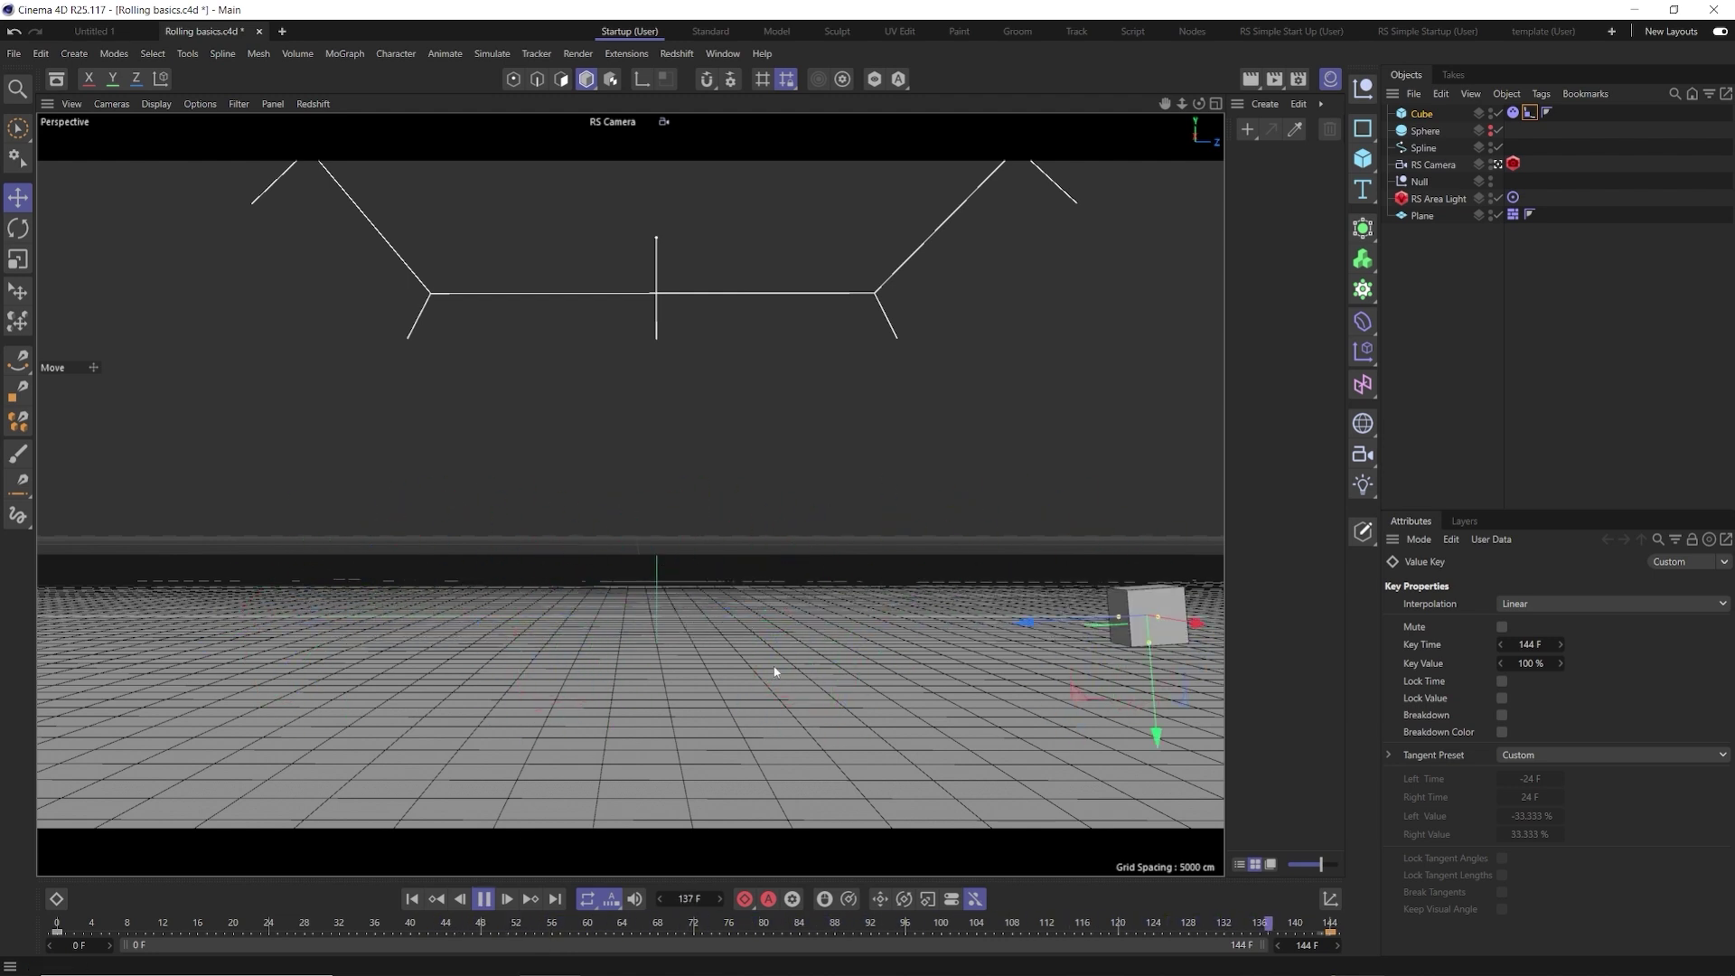
{"action": "left_click", "coordinate": [484, 900]}
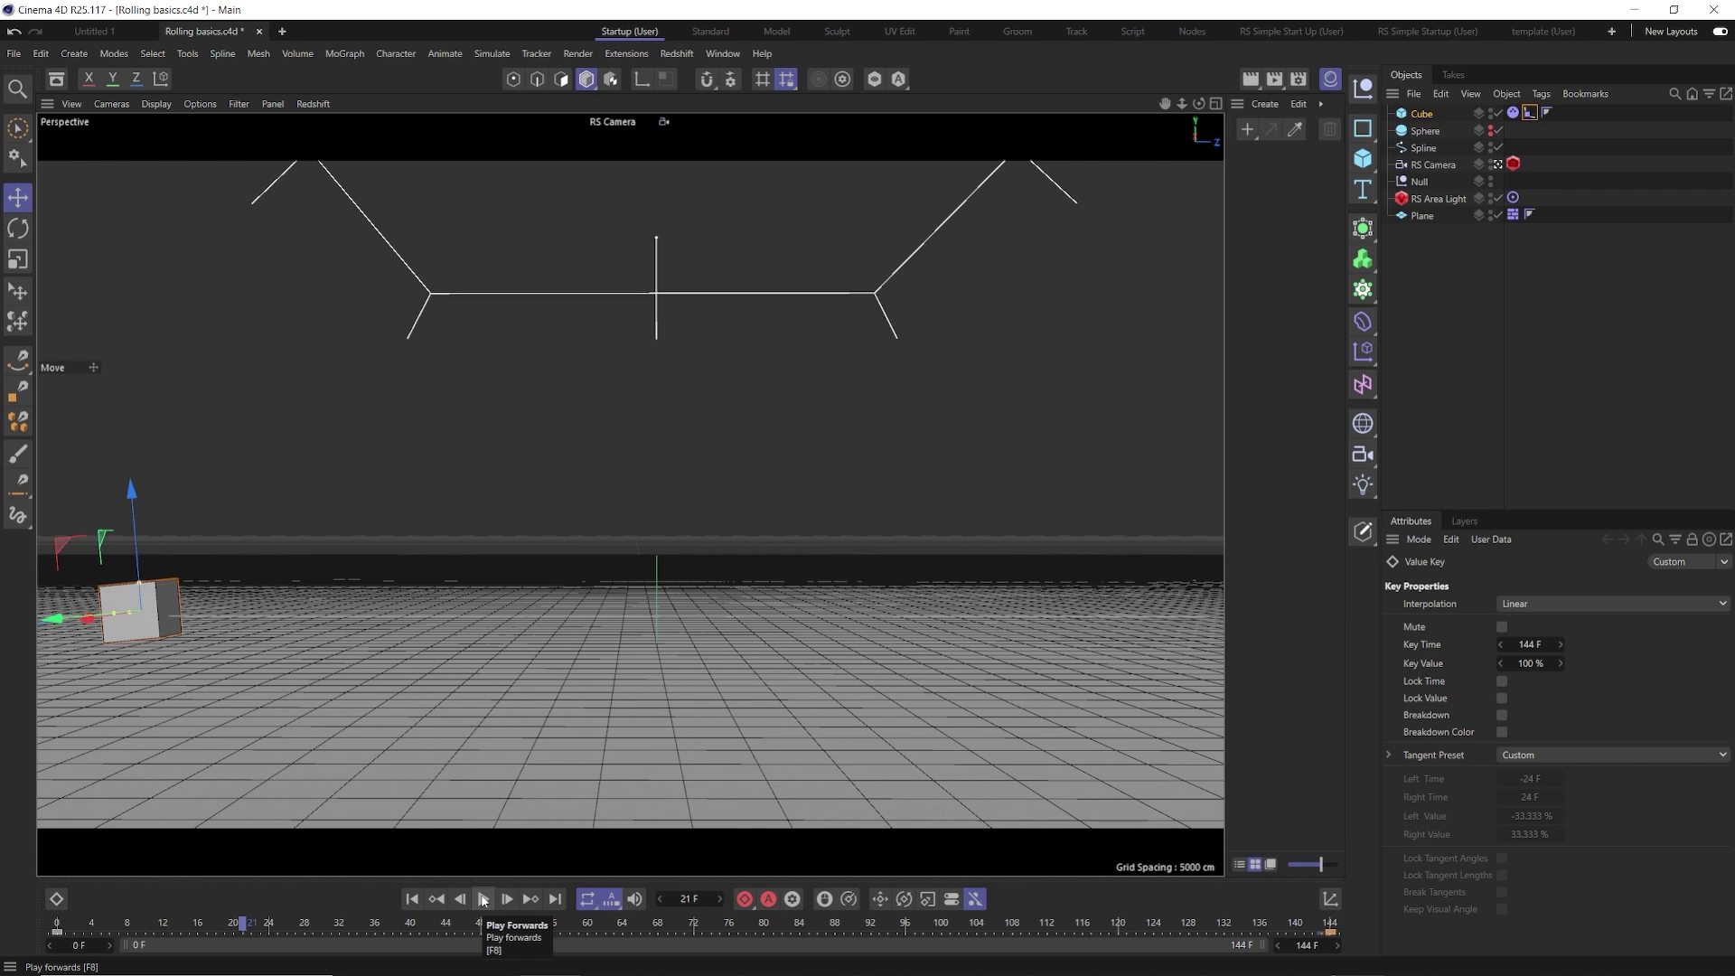
Restore the cube's Dynamics Body Follow Position to 100
{"action": "left_click", "coordinate": [1514, 113]}
{"action": "left_click", "coordinate": [1507, 620]}
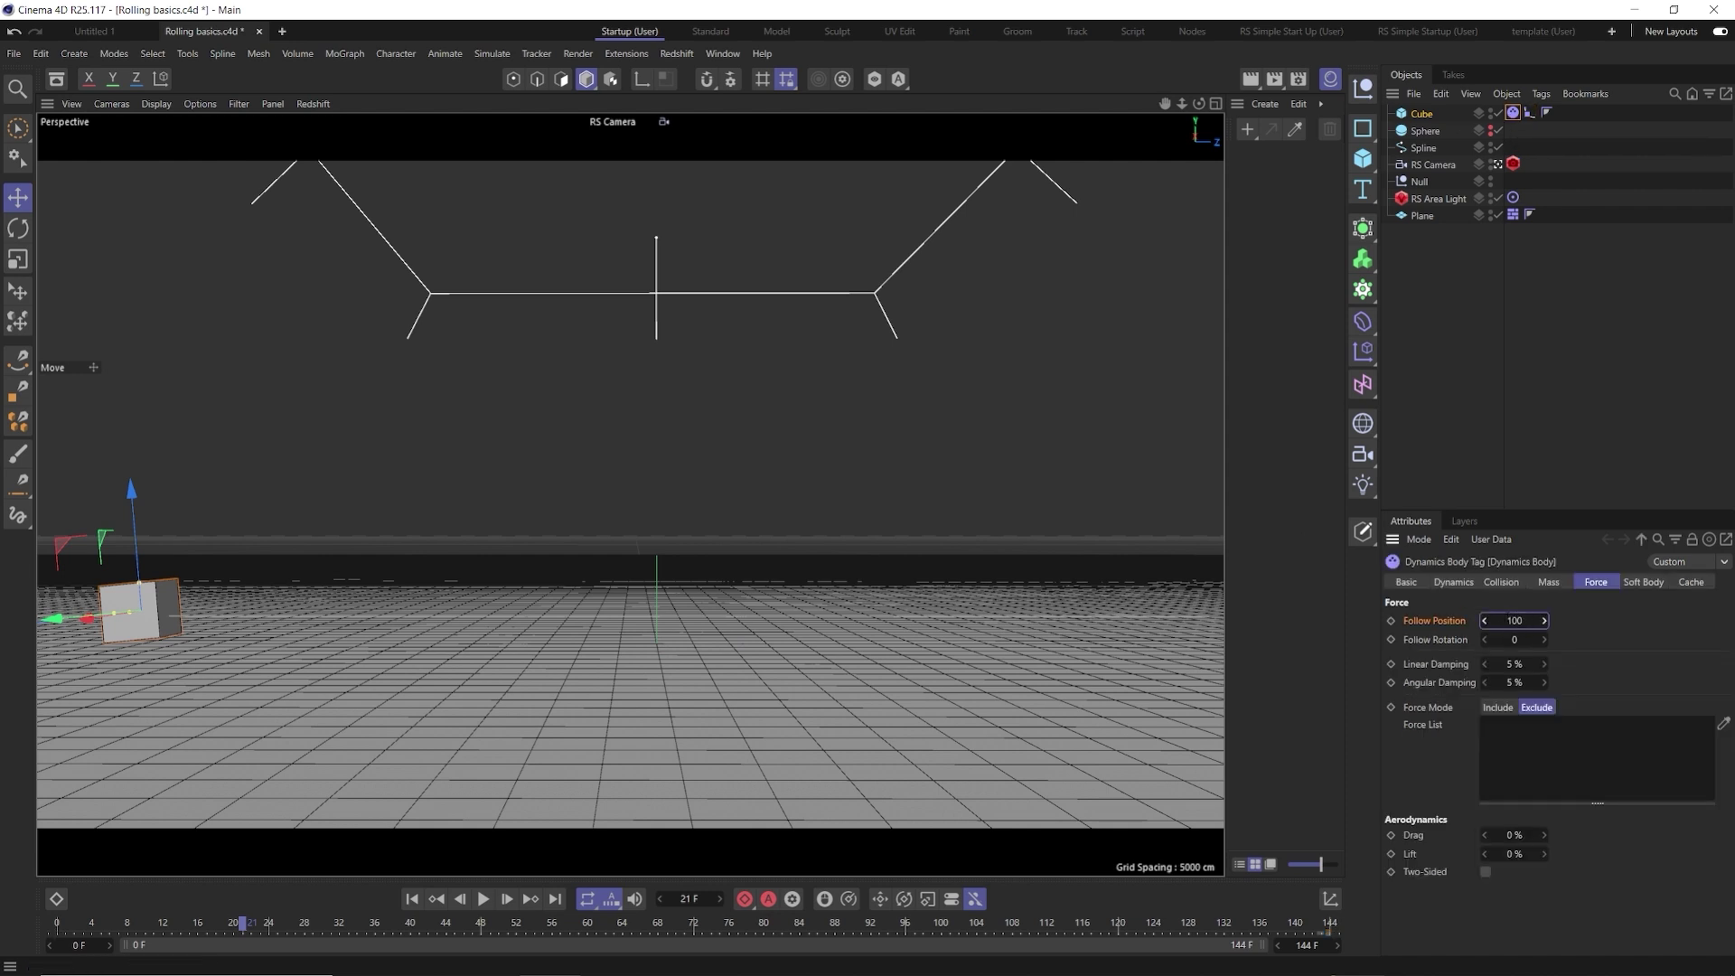
{"action": "left_click", "coordinate": [411, 898]}
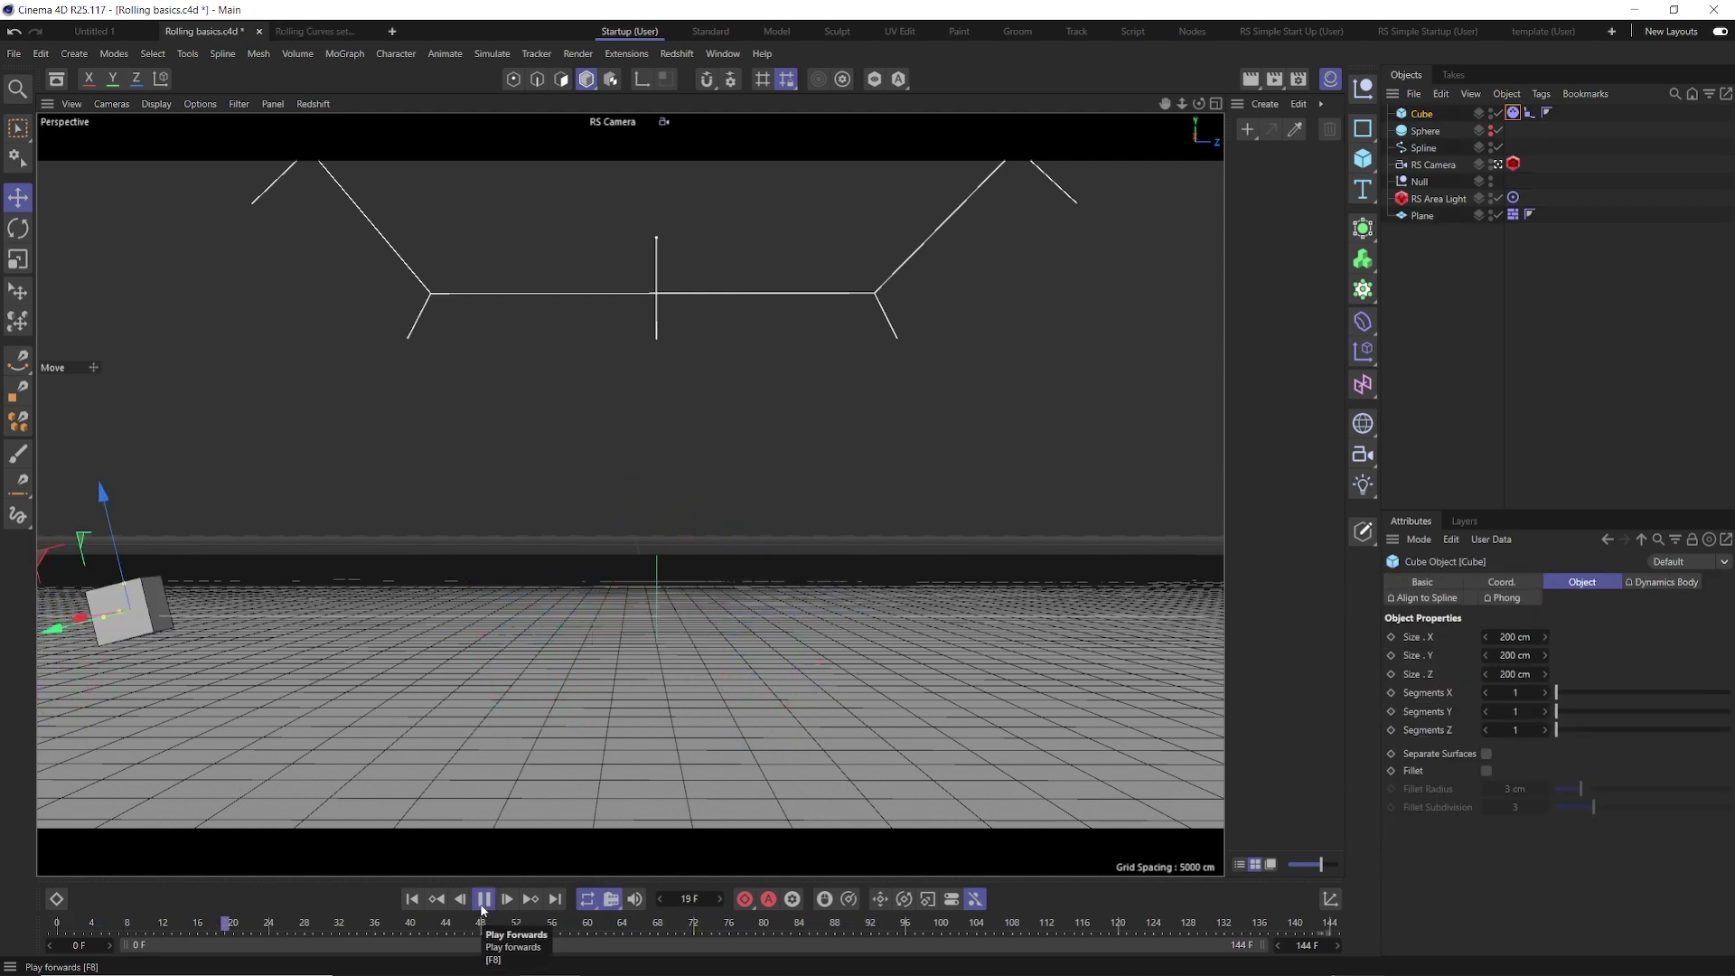
{"action": "left_click", "coordinate": [482, 907]}
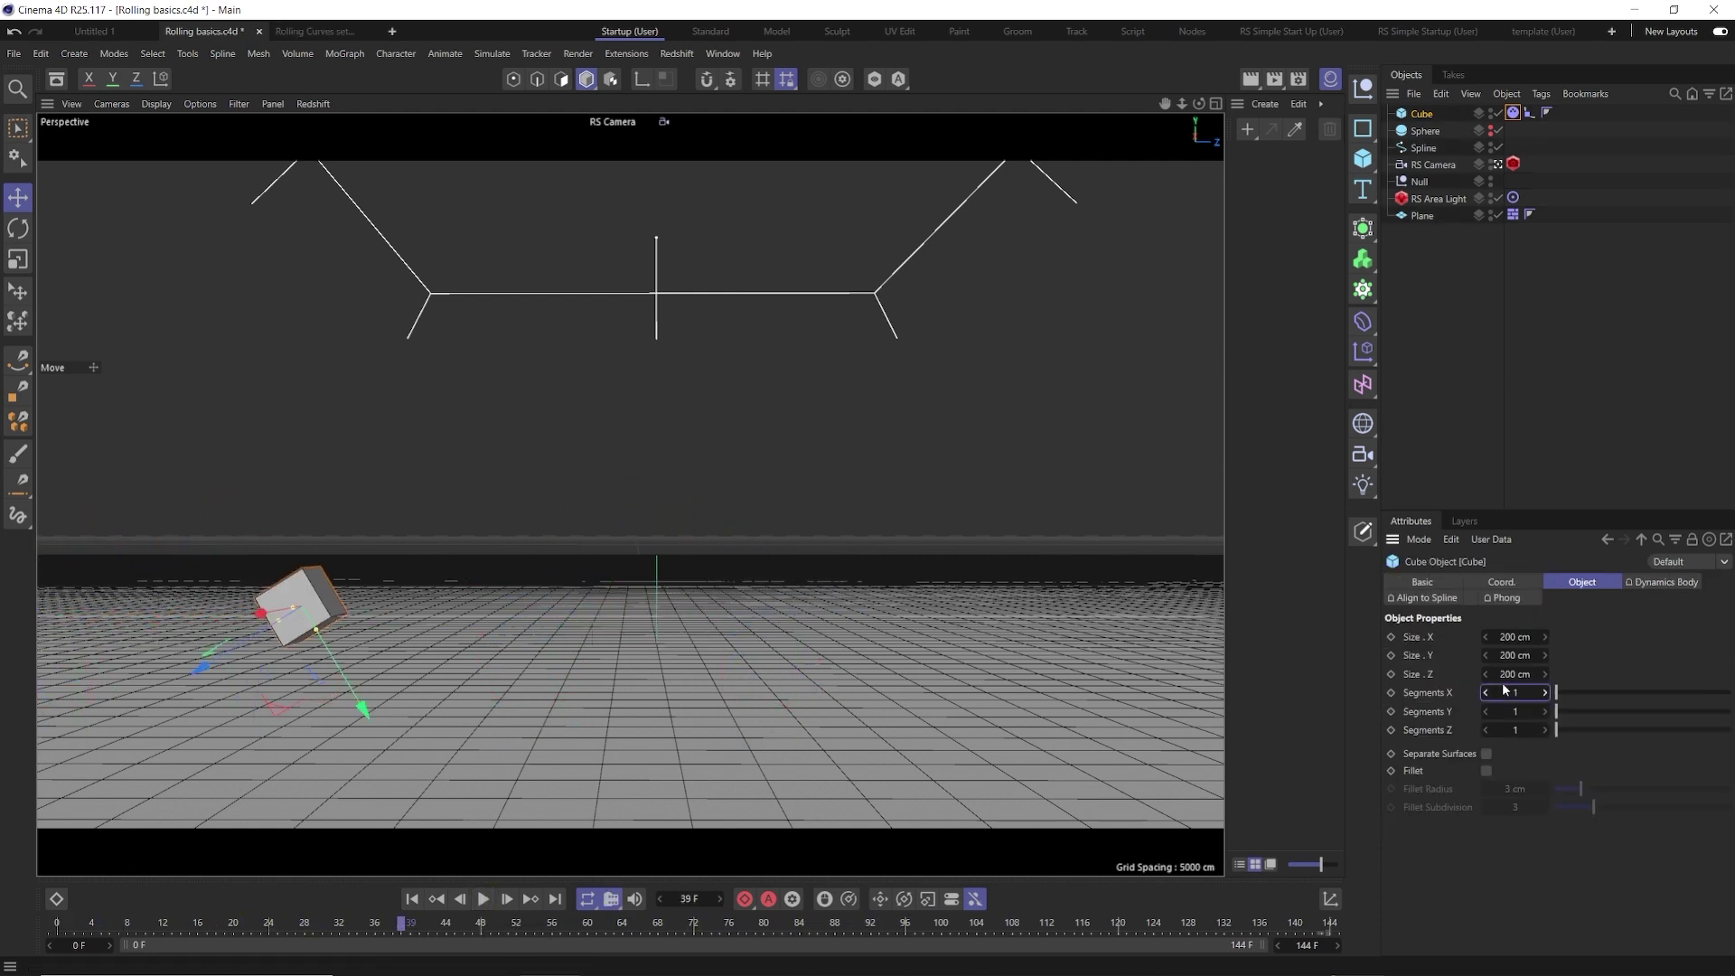
Give the cube 10 segments in X, Y and Z, then replay from the start
{"action": "type", "text": "10"}
{"action": "key", "text": "Tab"}
{"action": "type", "text": "10"}
{"action": "key", "text": "Tab"}
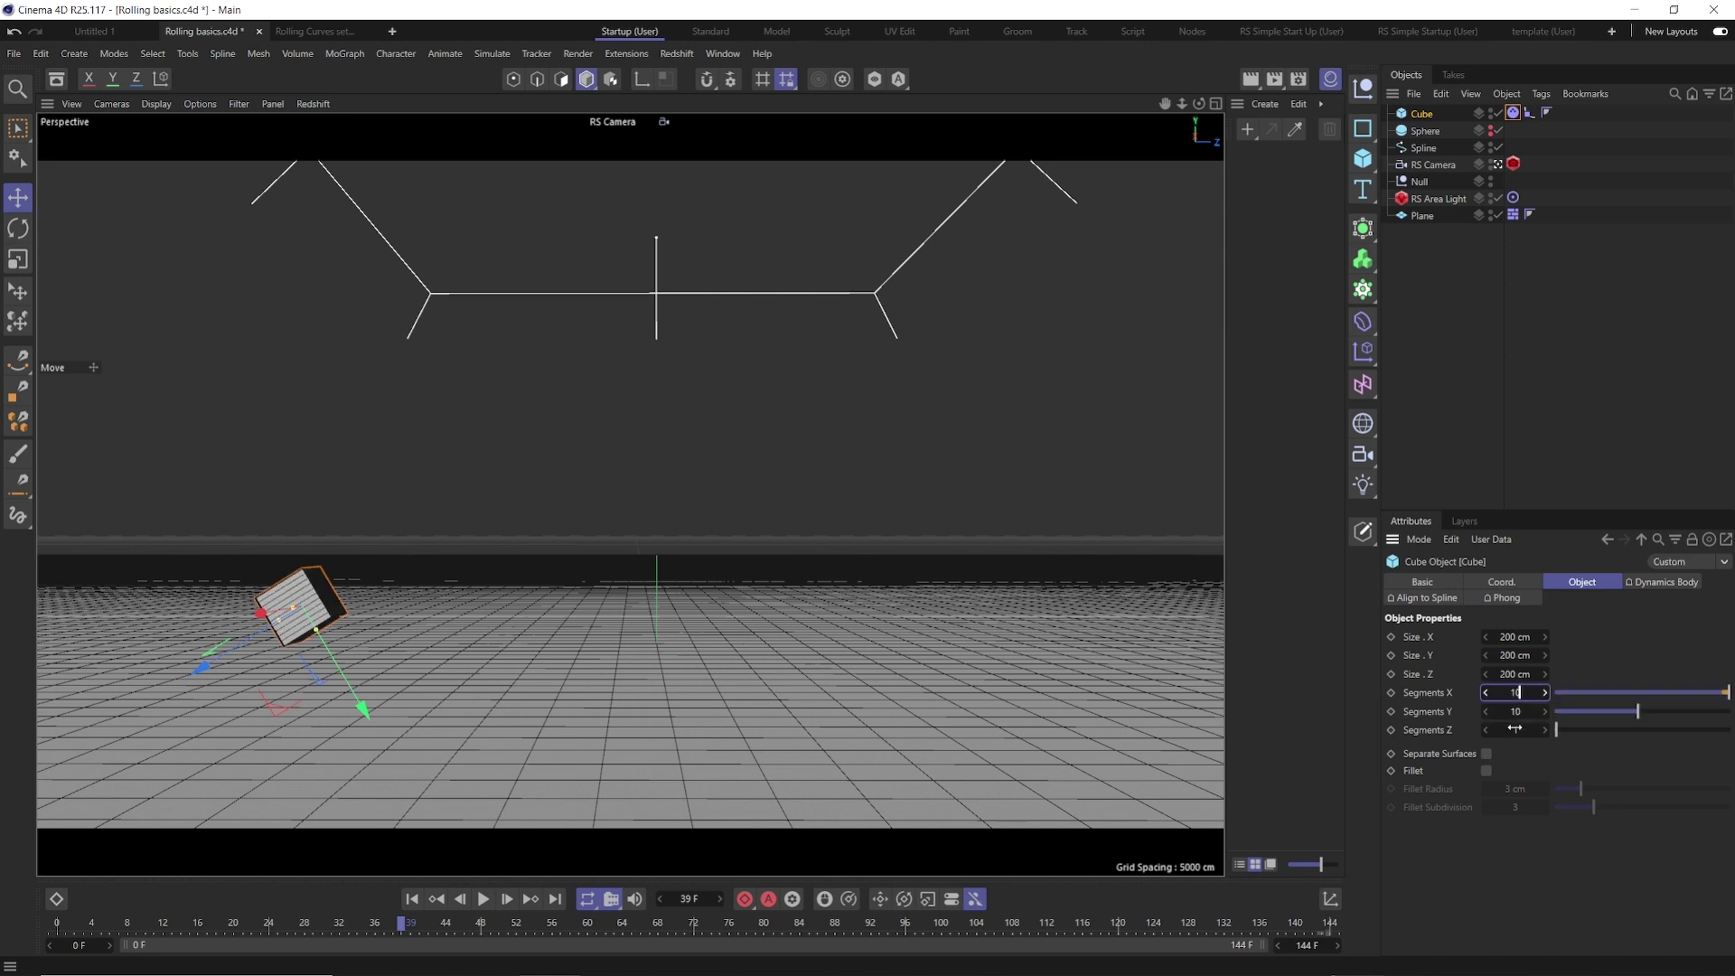
{"action": "type", "text": "10"}
{"action": "key", "text": "Return"}
{"action": "left_click", "coordinate": [411, 899]}
{"action": "left_click", "coordinate": [482, 898]}
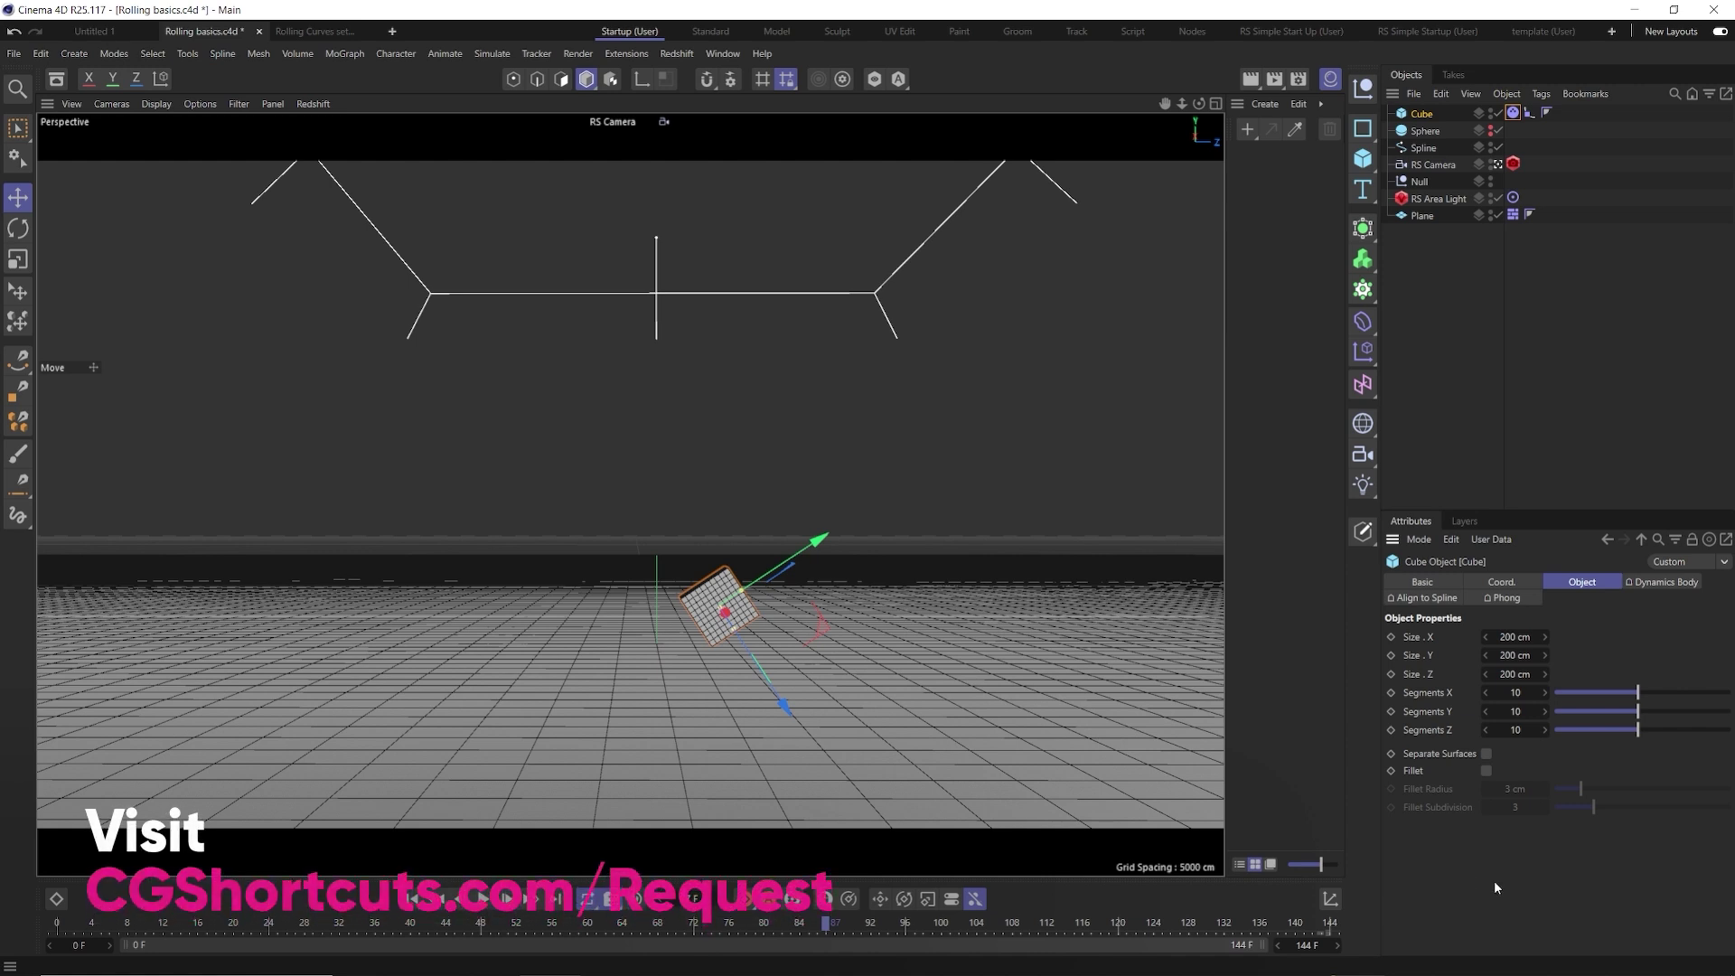
Set the project's expert dynamics Steps per Frame to 20 and replay from frame 0
{"action": "key", "text": "ctrl+d"}
{"action": "left_click", "coordinate": [1596, 583]}
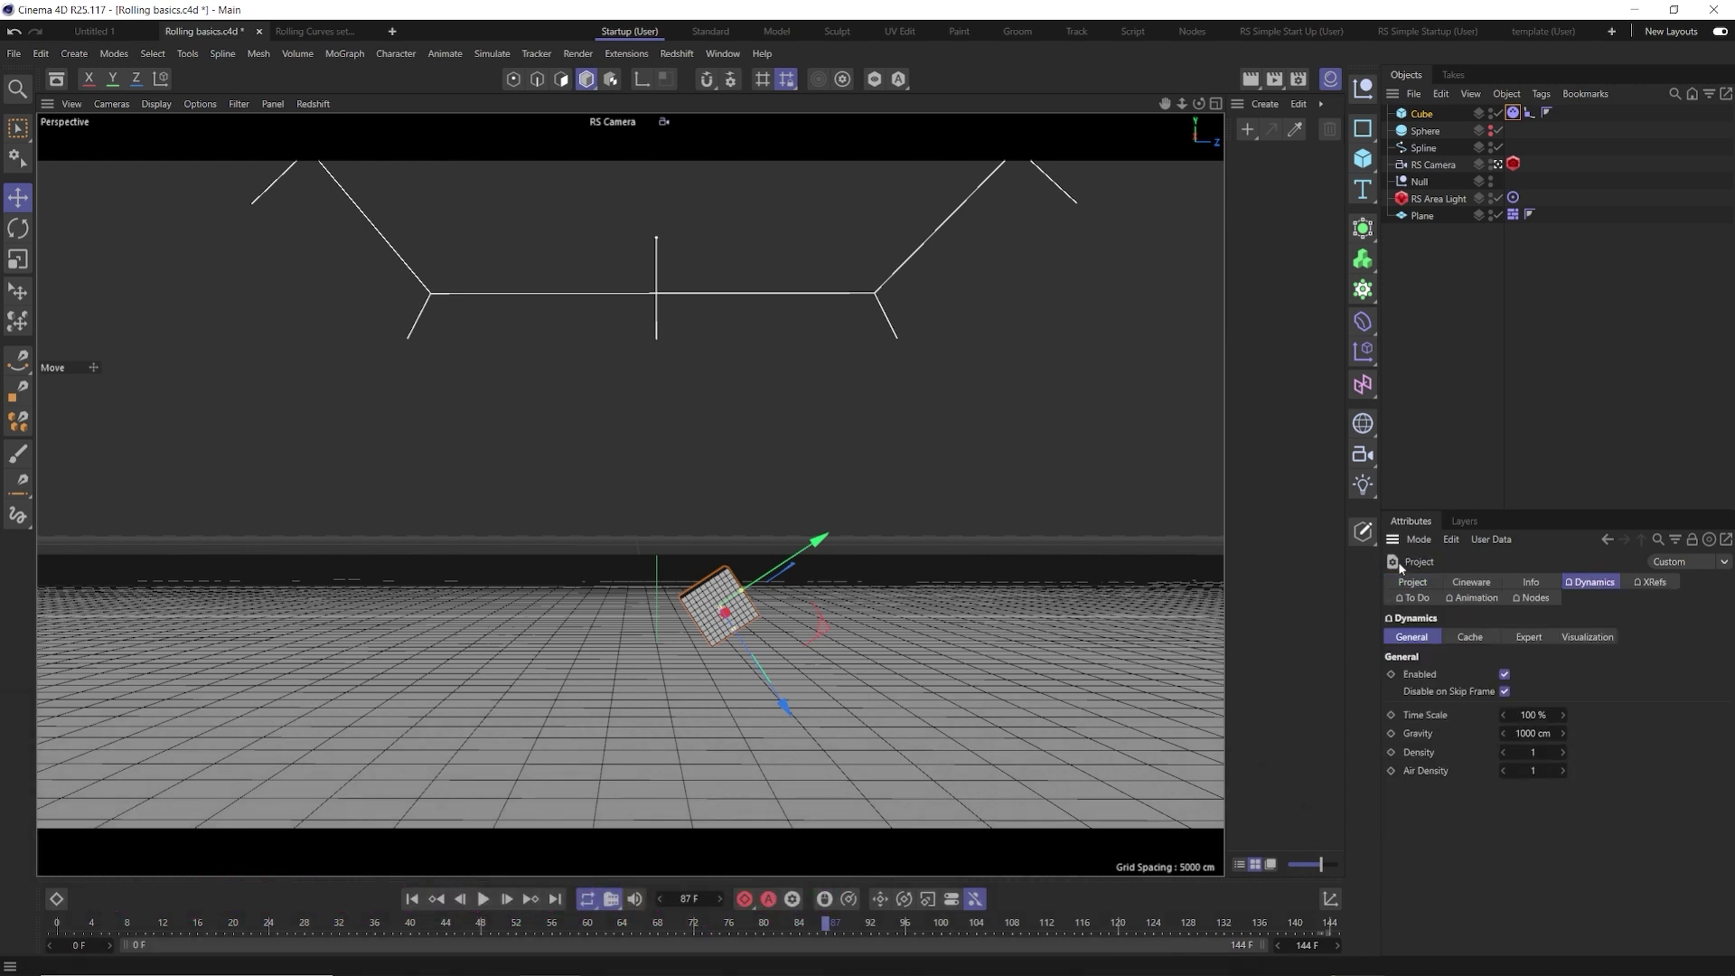
{"action": "left_click", "coordinate": [1532, 638]}
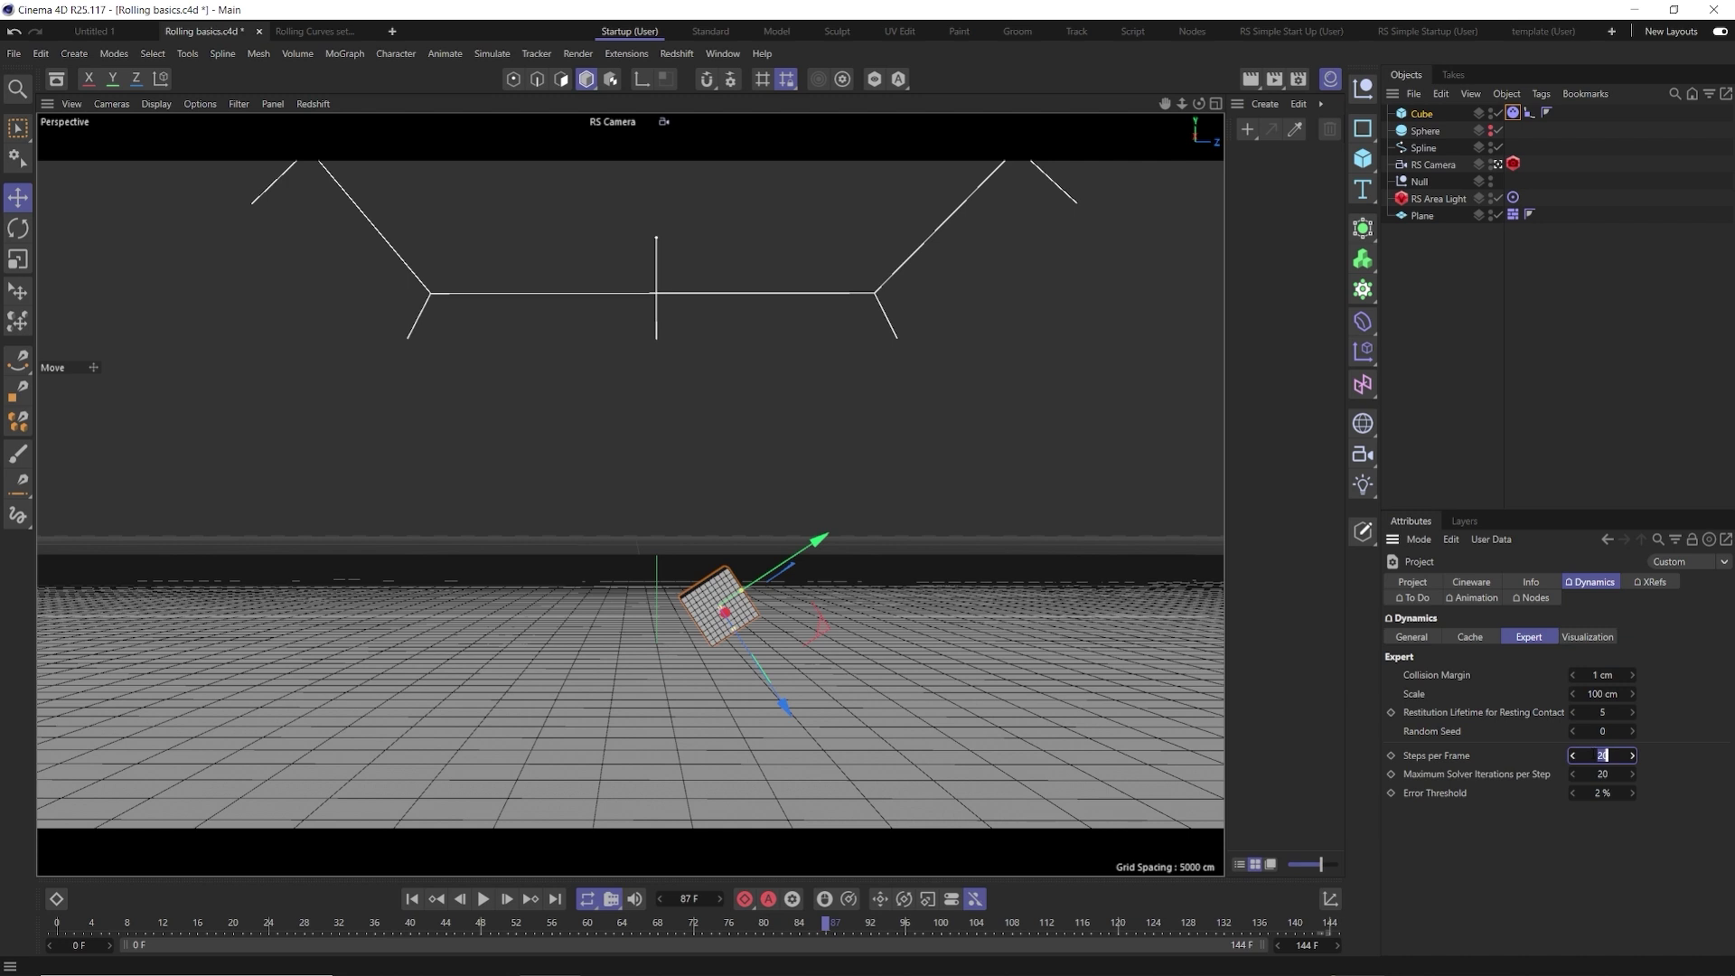
{"action": "left_click", "coordinate": [1605, 773]}
{"action": "left_click", "coordinate": [411, 899]}
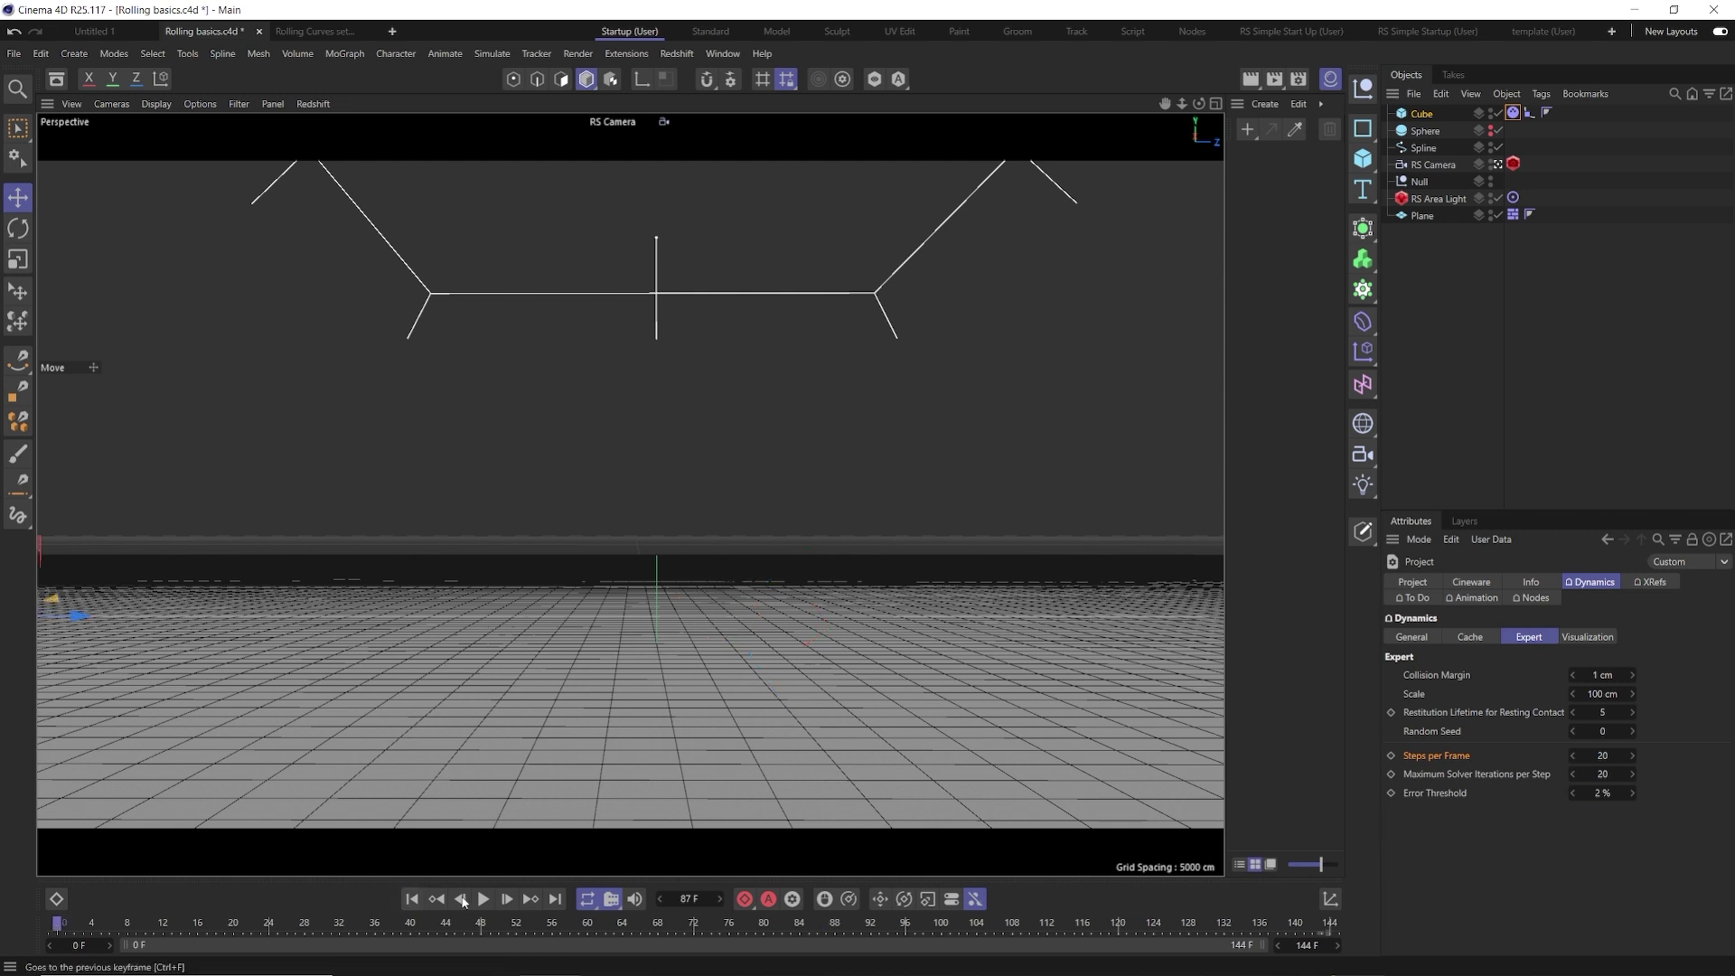
{"action": "left_click", "coordinate": [482, 899]}
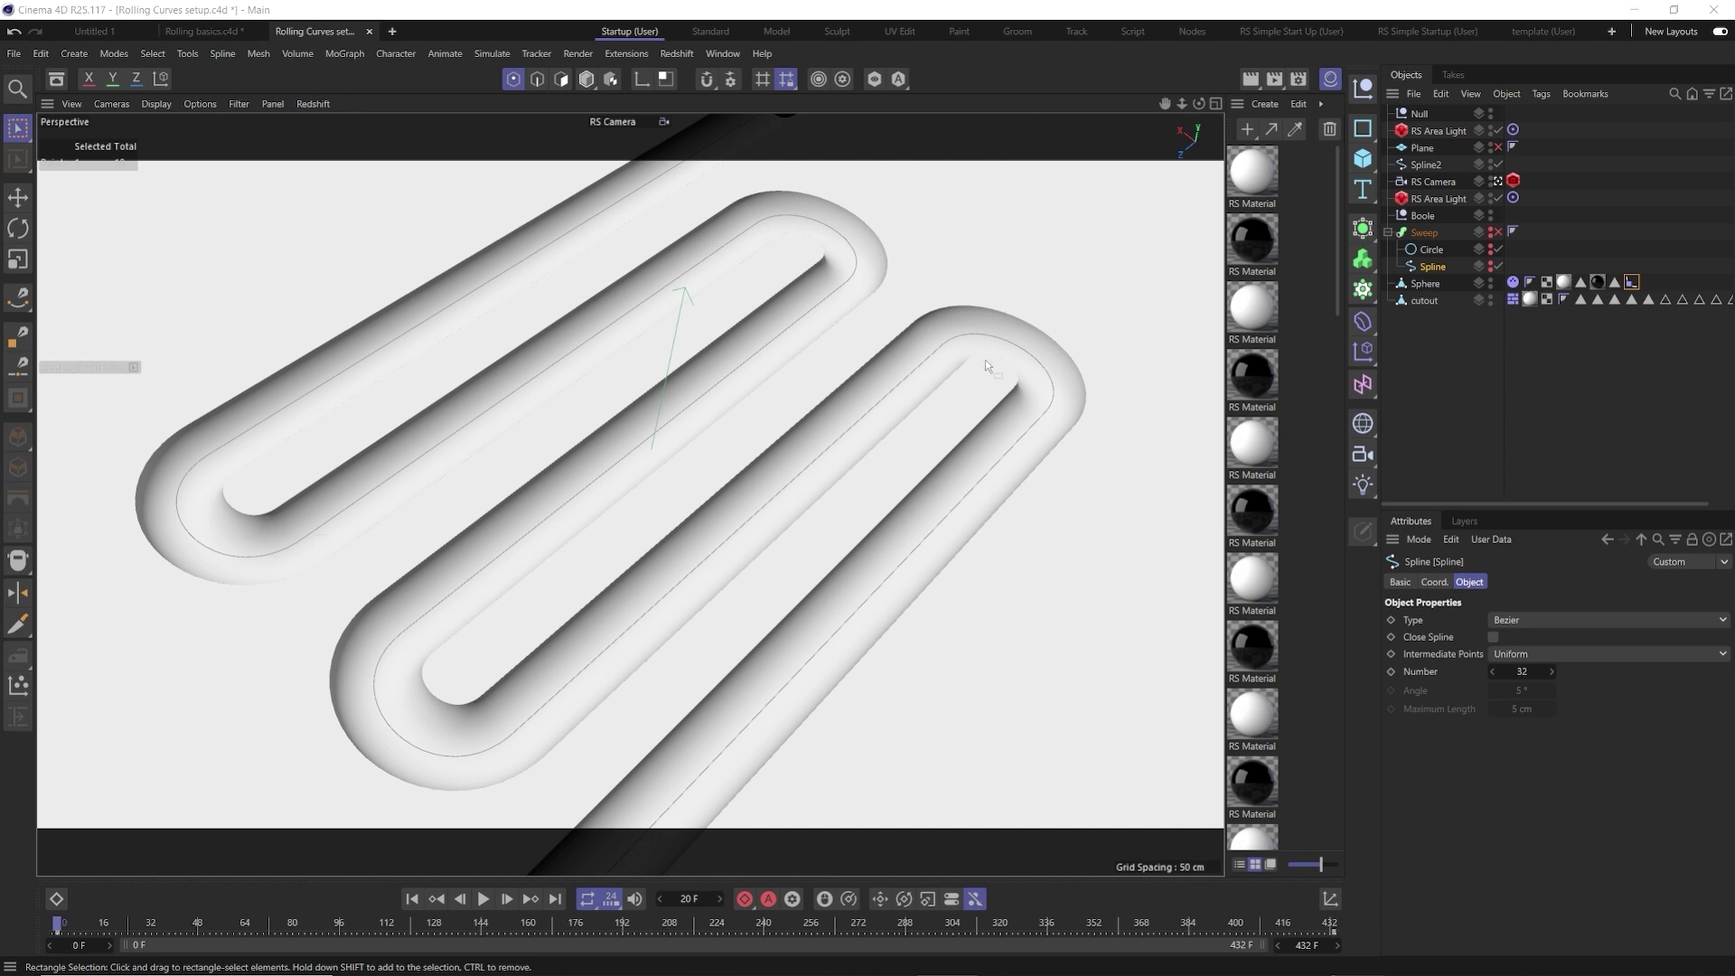
Show Spline2's track points, then drop the Sphere's Dynamics Body Drag from 20 % to 0 %
{"action": "left_click", "coordinate": [1426, 165]}
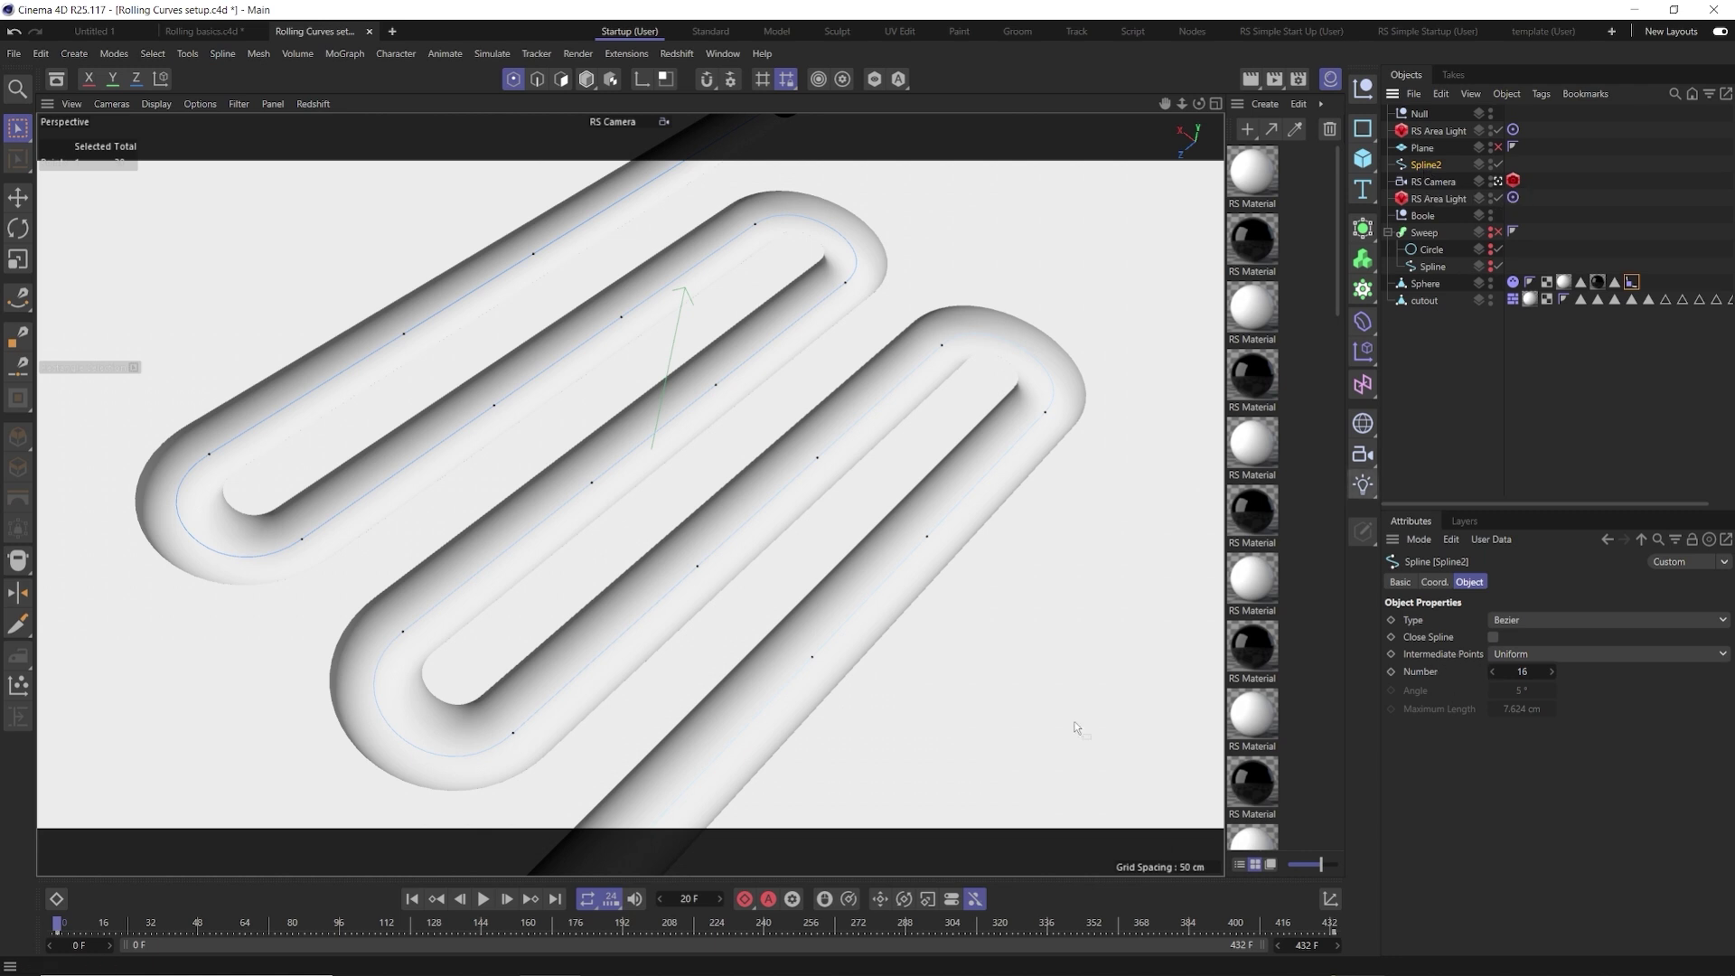
{"action": "left_click", "coordinate": [1513, 282]}
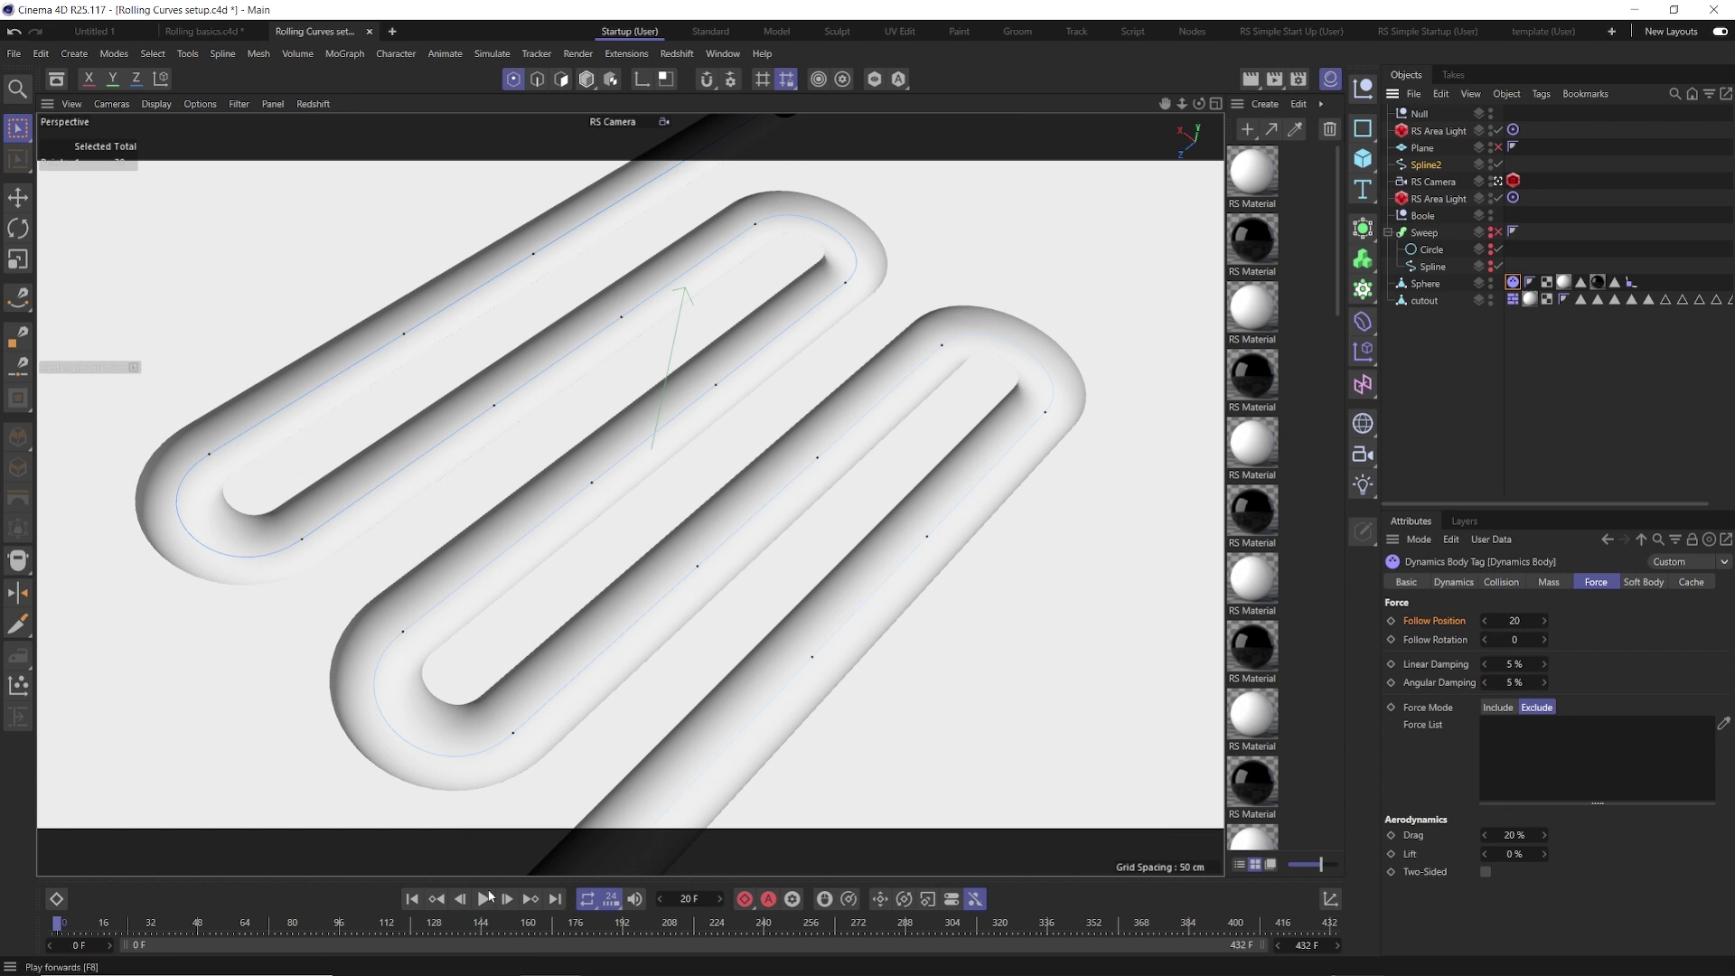
{"action": "left_click_drag", "start_coordinate": [1485, 834], "coordinate": [1447, 630]}
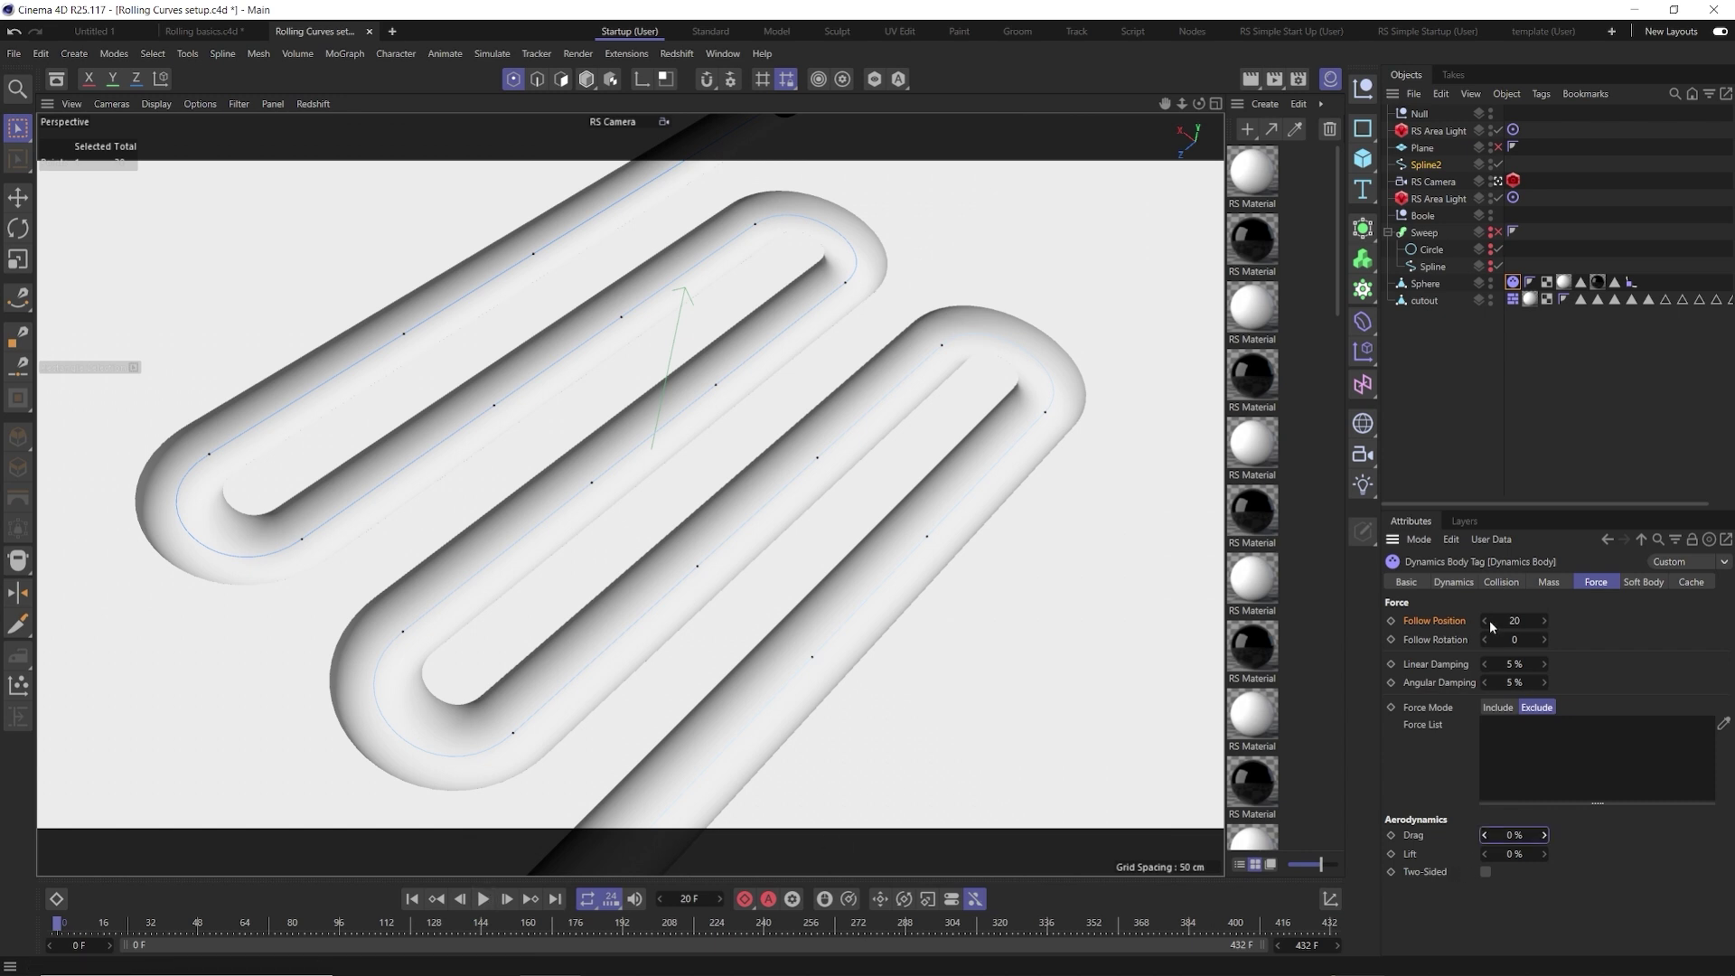
{"action": "left_click", "coordinate": [484, 900]}
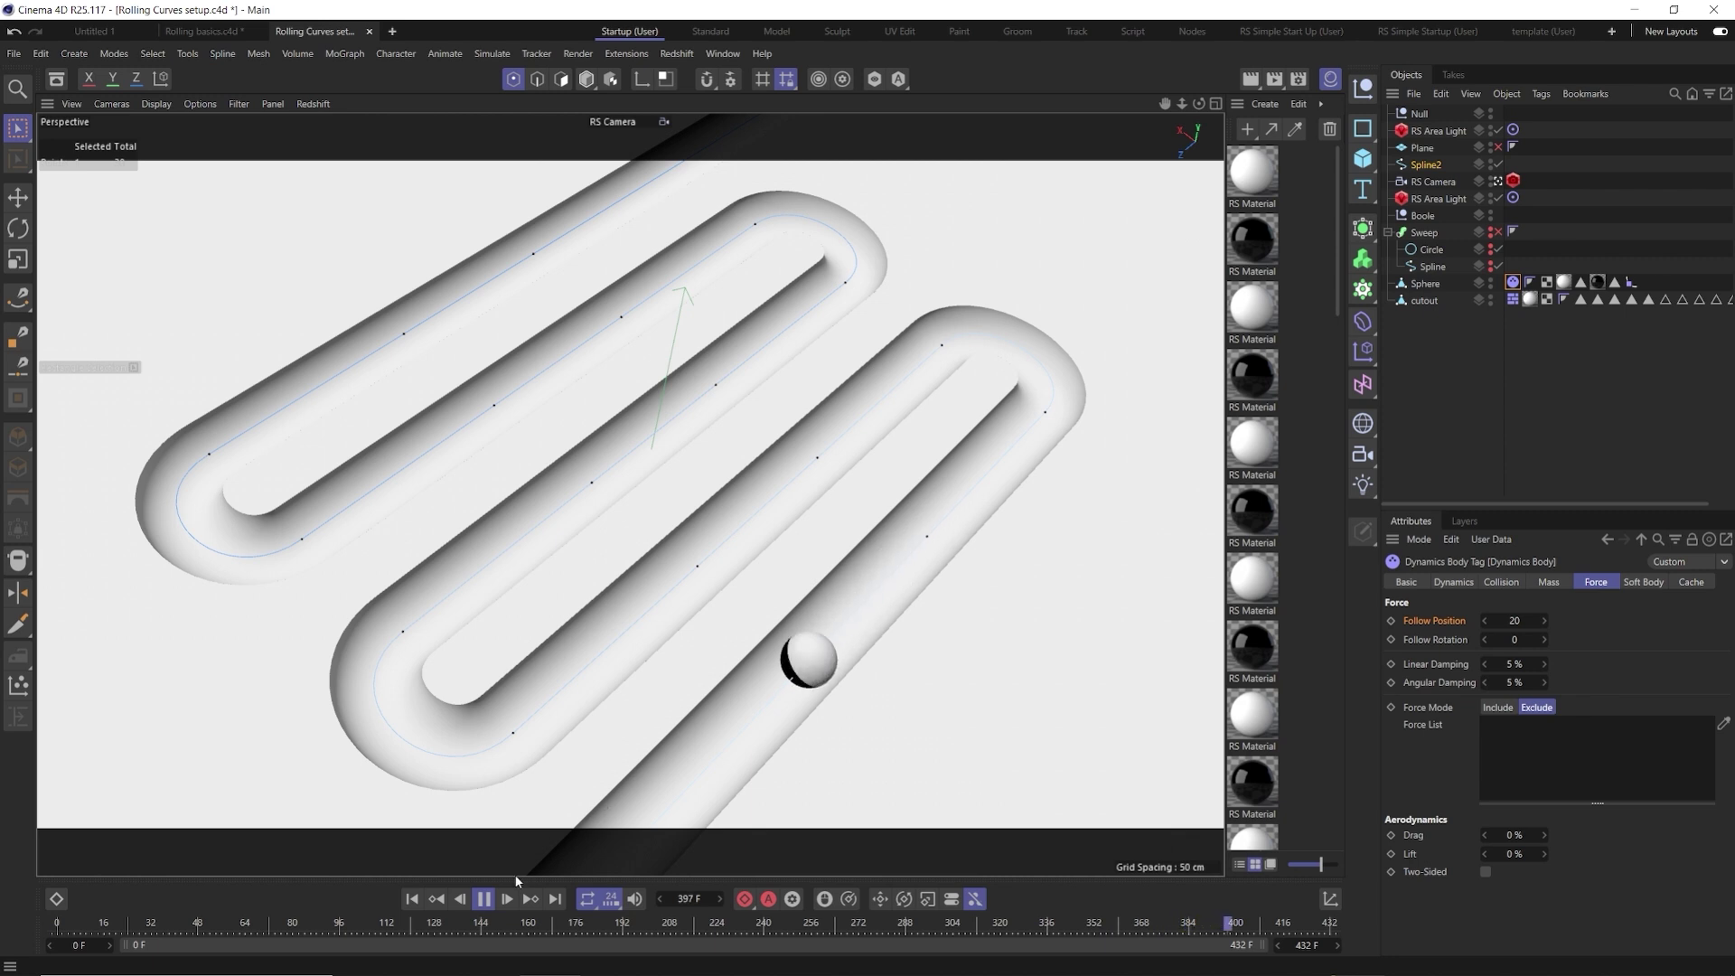
{"action": "left_click", "coordinate": [483, 898]}
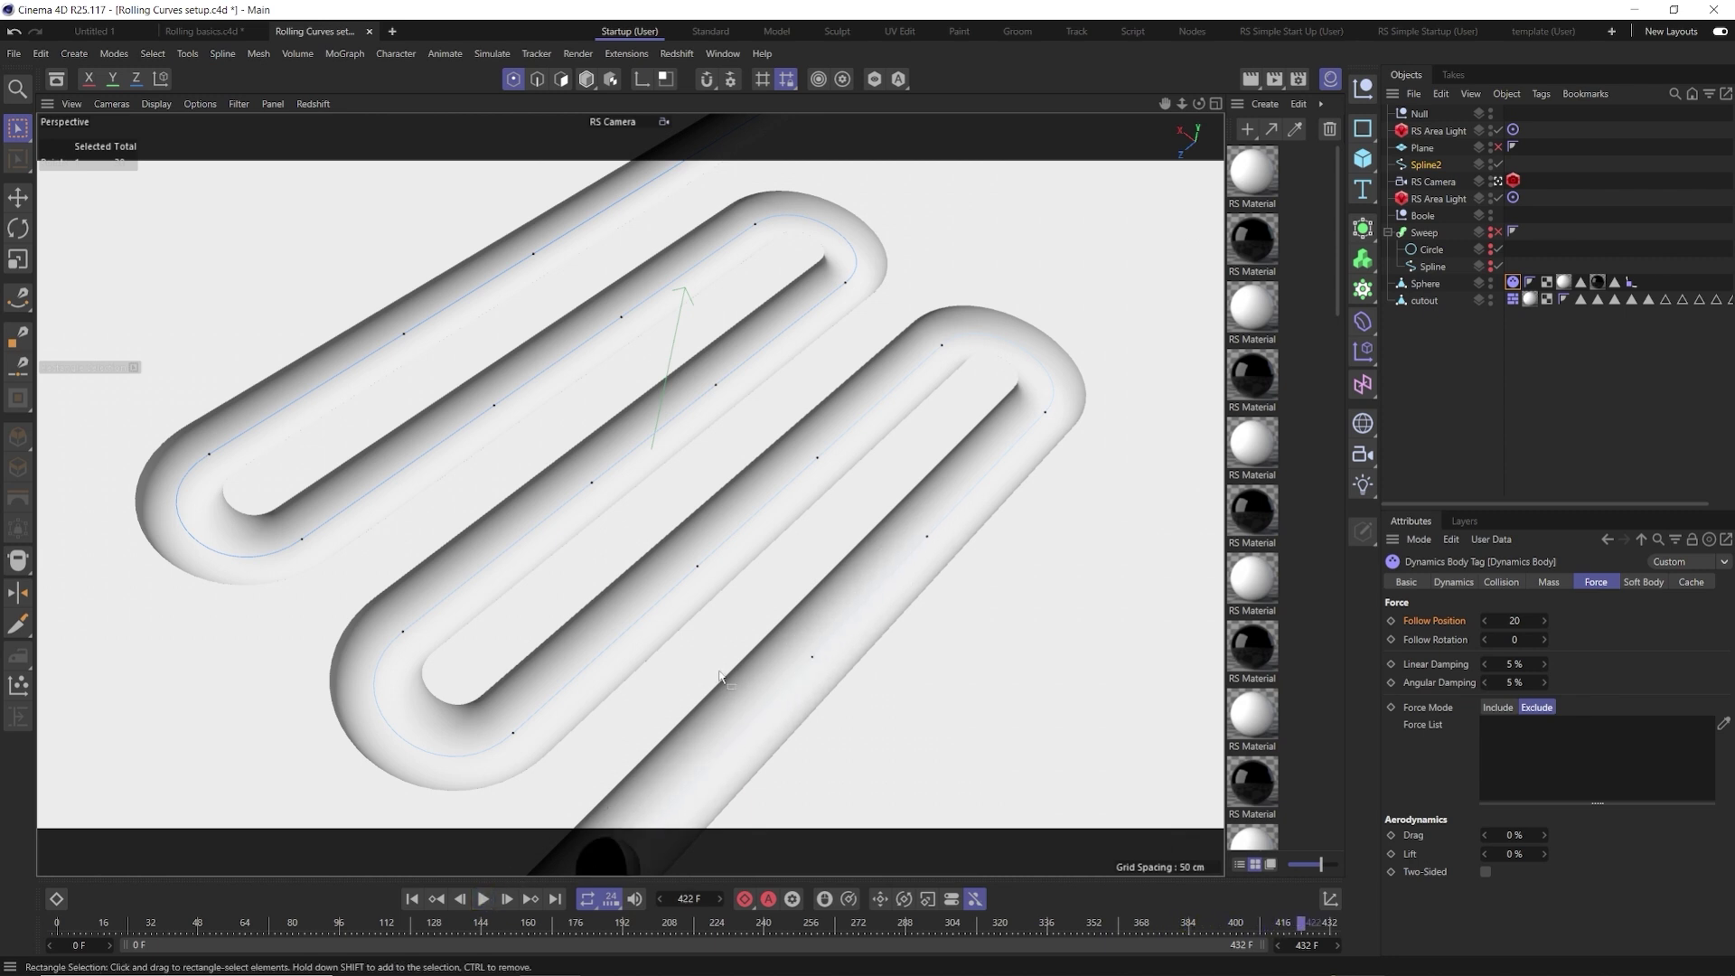
{"action": "left_click", "coordinate": [412, 898]}
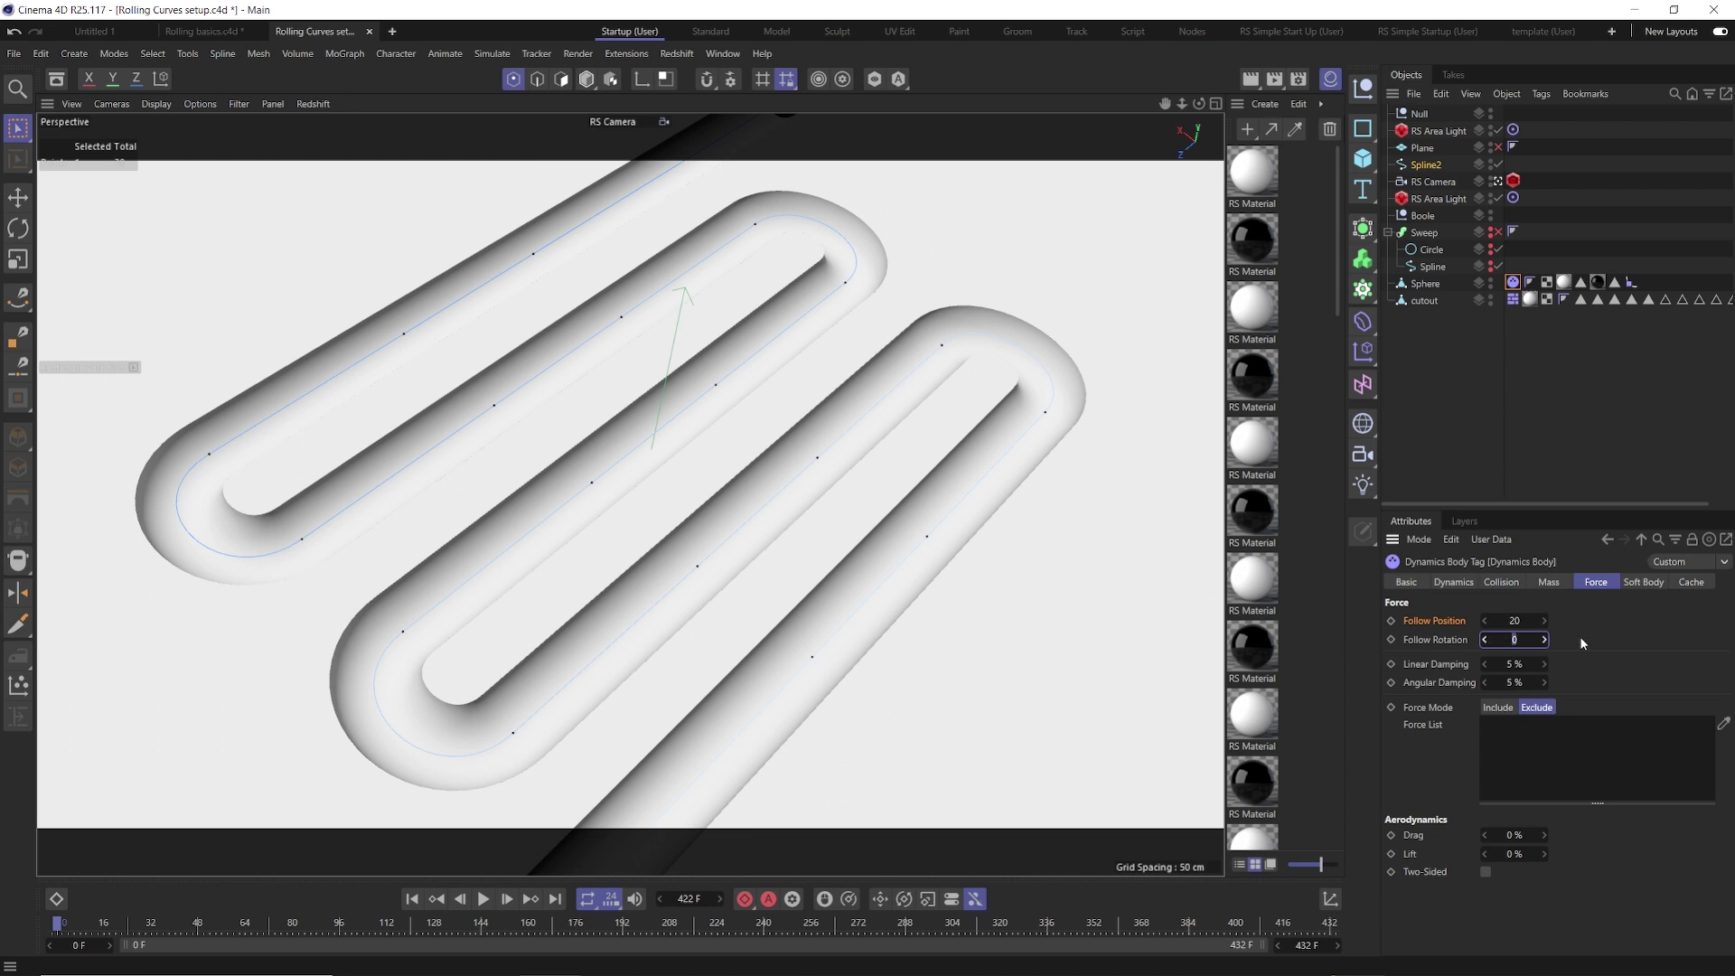
Enter 20 for the sphere's Follow Rotation and preview its roll along the track
{"action": "type", "text": "20"}
{"action": "left_click", "coordinate": [482, 898]}
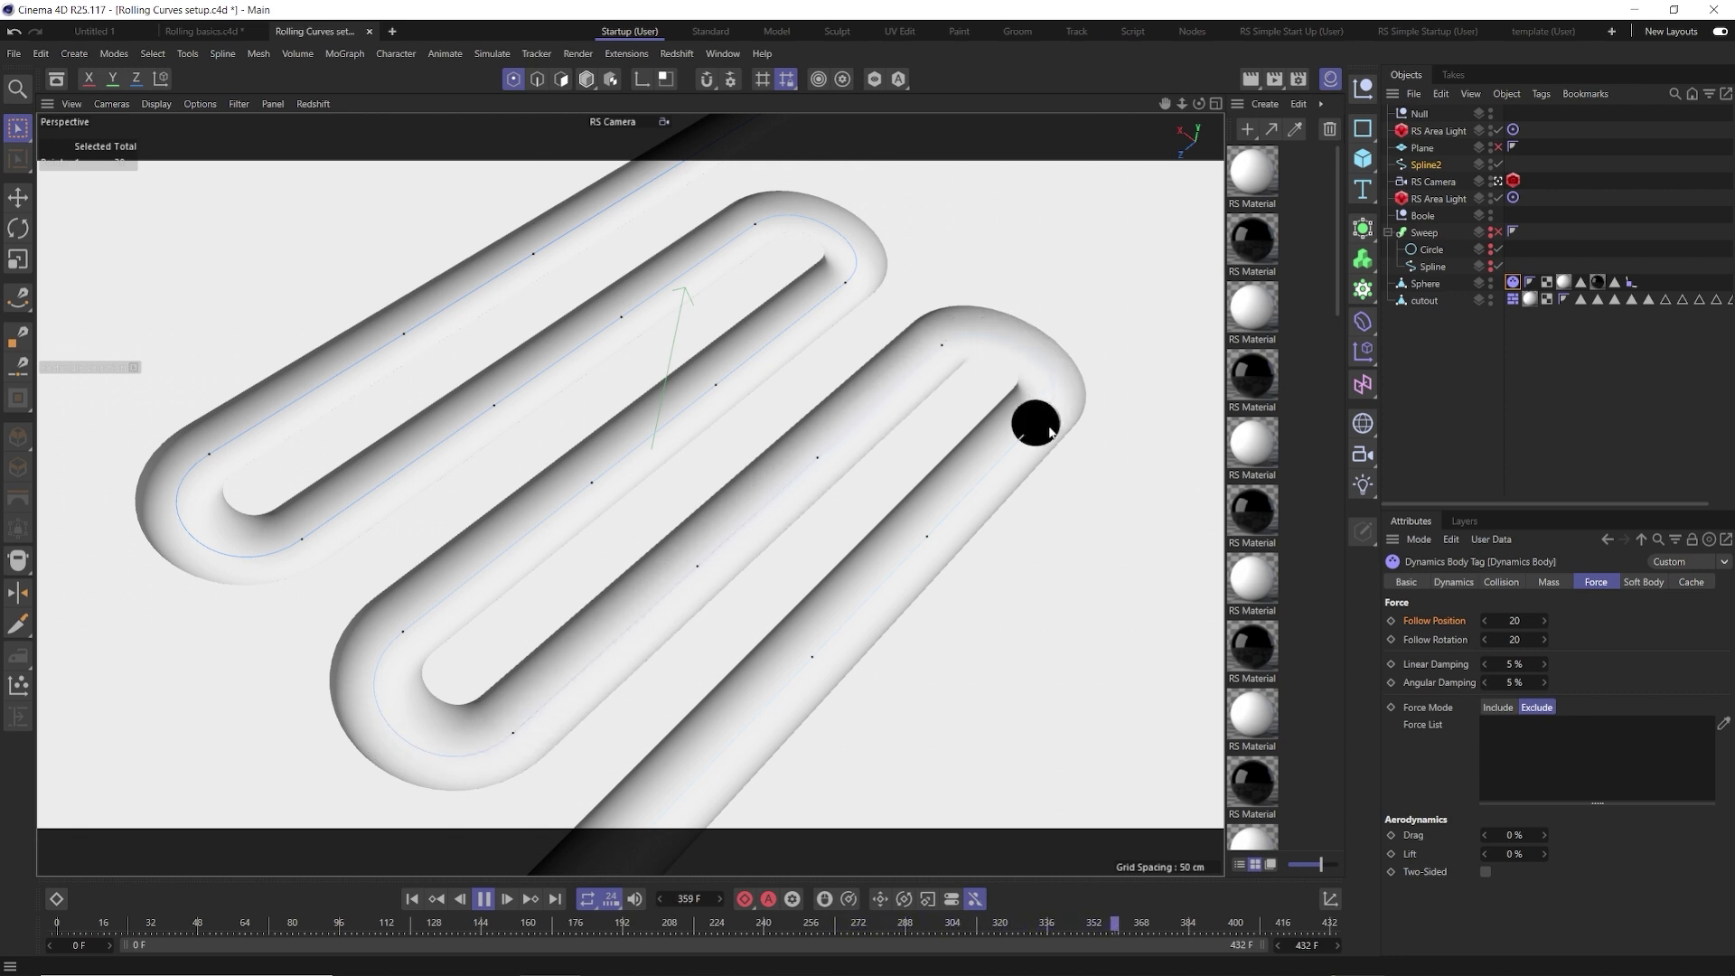
{"action": "left_click", "coordinate": [484, 899]}
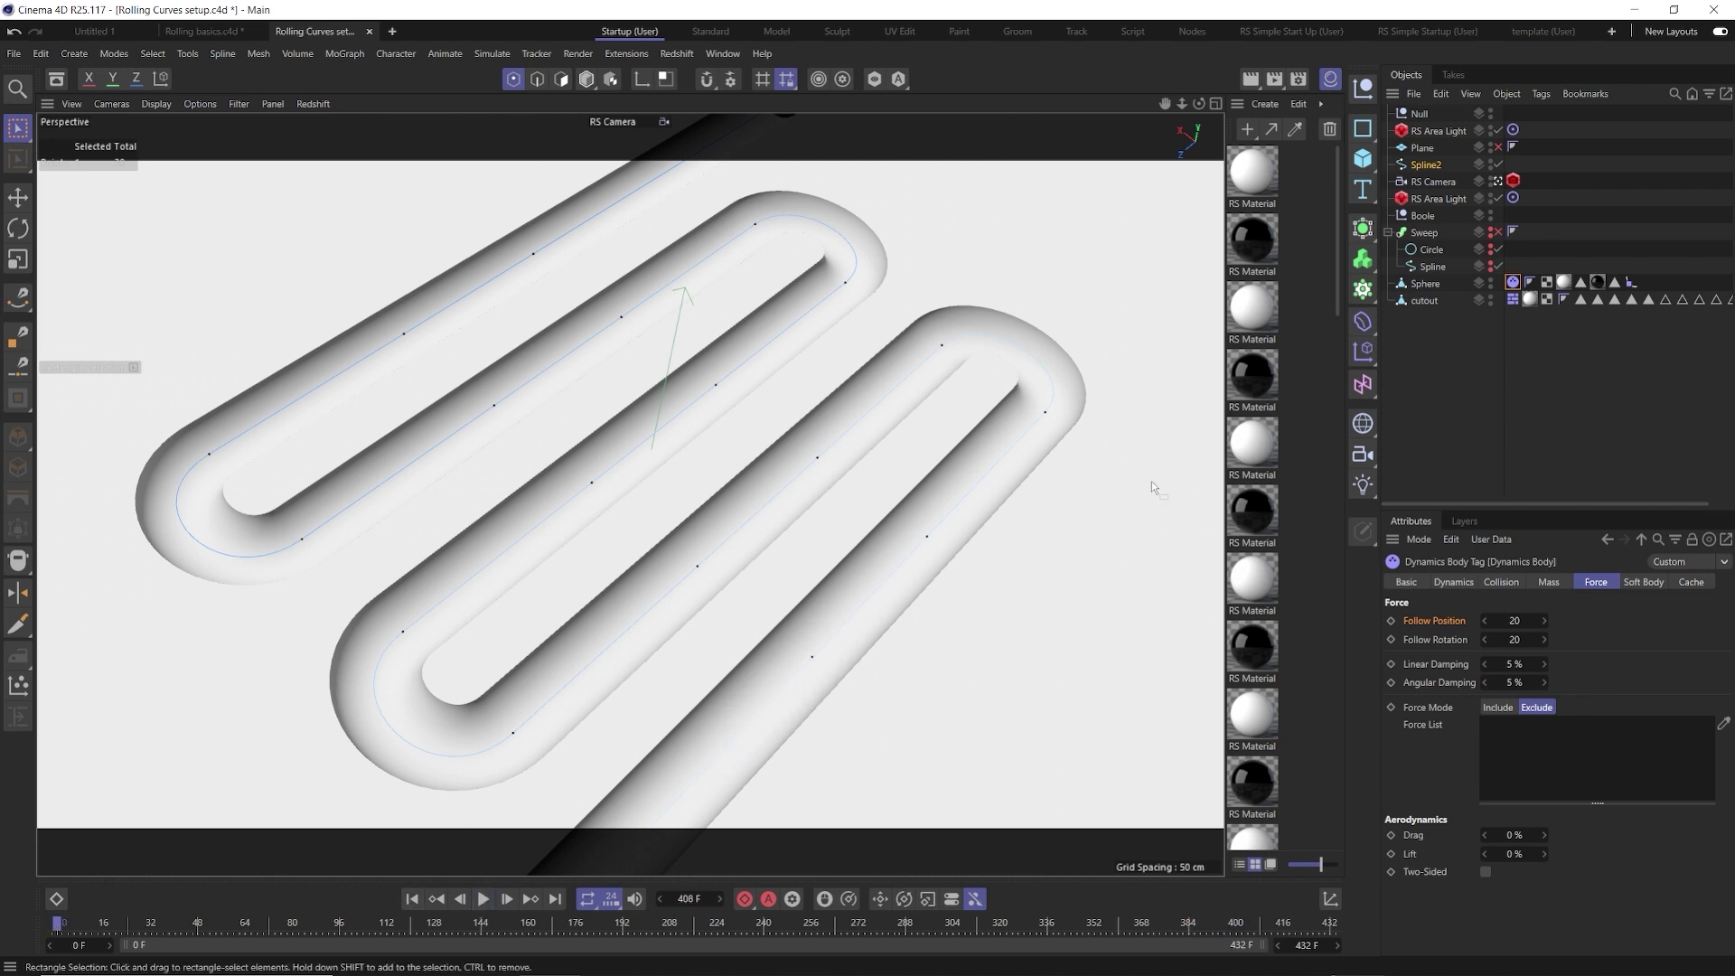
Set the sphere's Linear and Angular Damping to 99 % and preview the heavily damped roll
{"action": "double_click", "coordinate": [1512, 663]}
{"action": "type", "text": "99"}
{"action": "key", "text": "Tab"}
{"action": "type", "text": "99"}
{"action": "key", "text": "Return"}
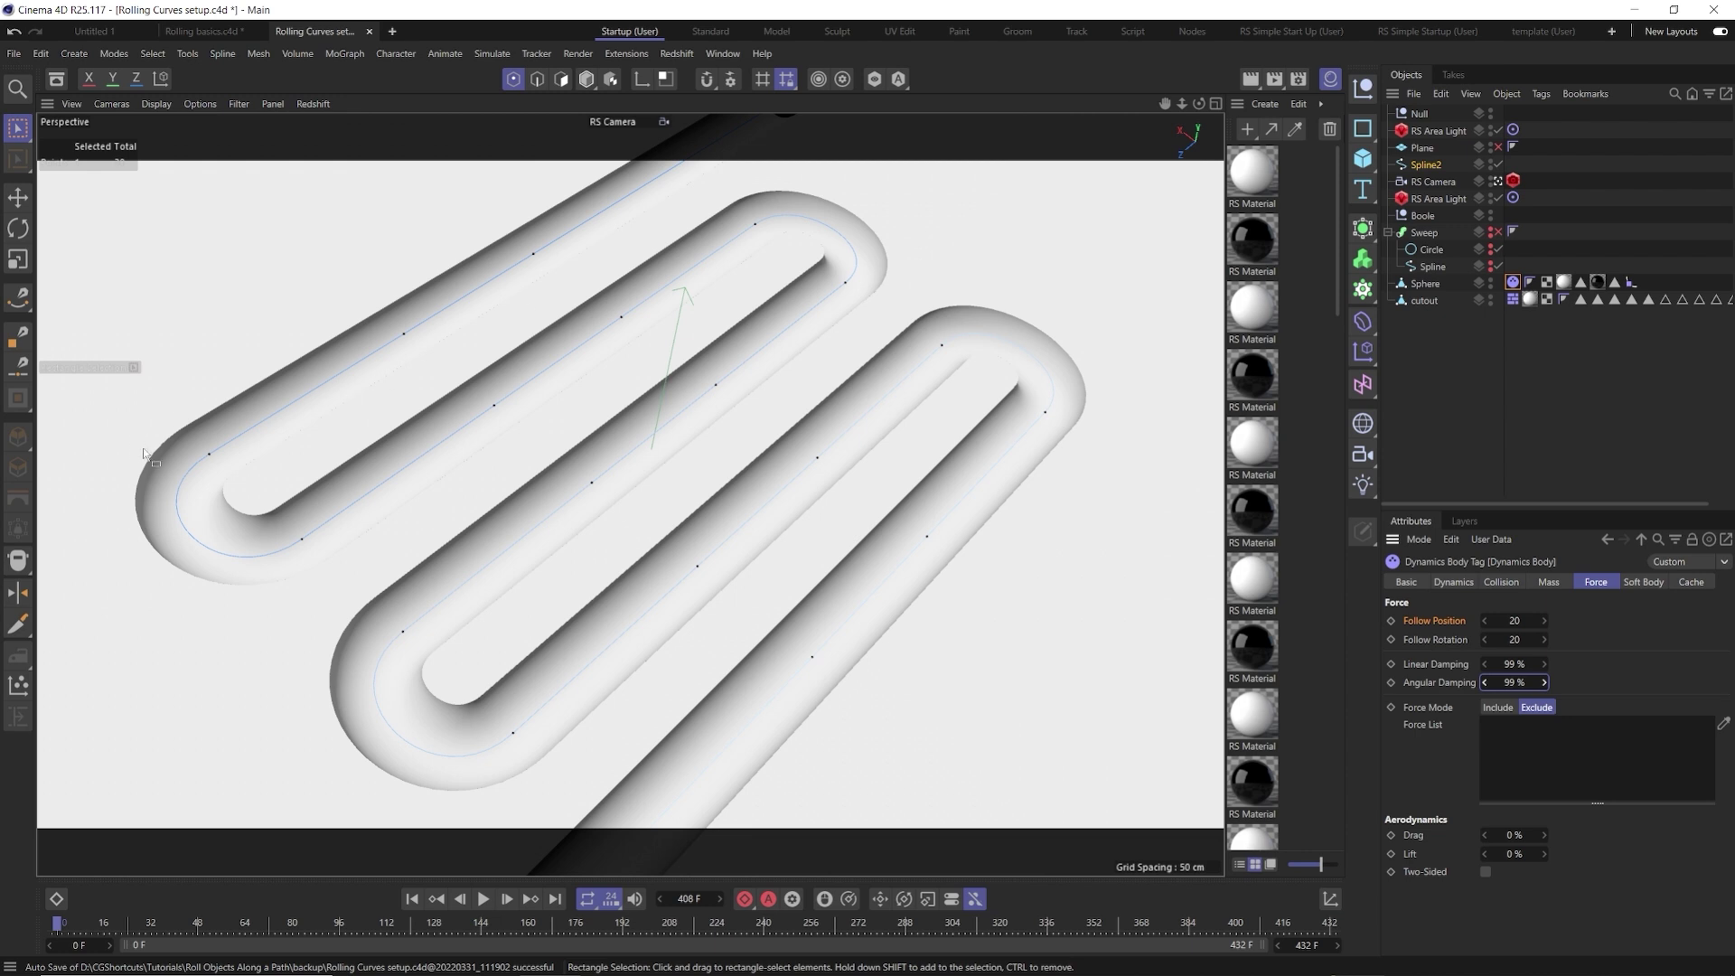
{"action": "left_click", "coordinate": [1437, 669]}
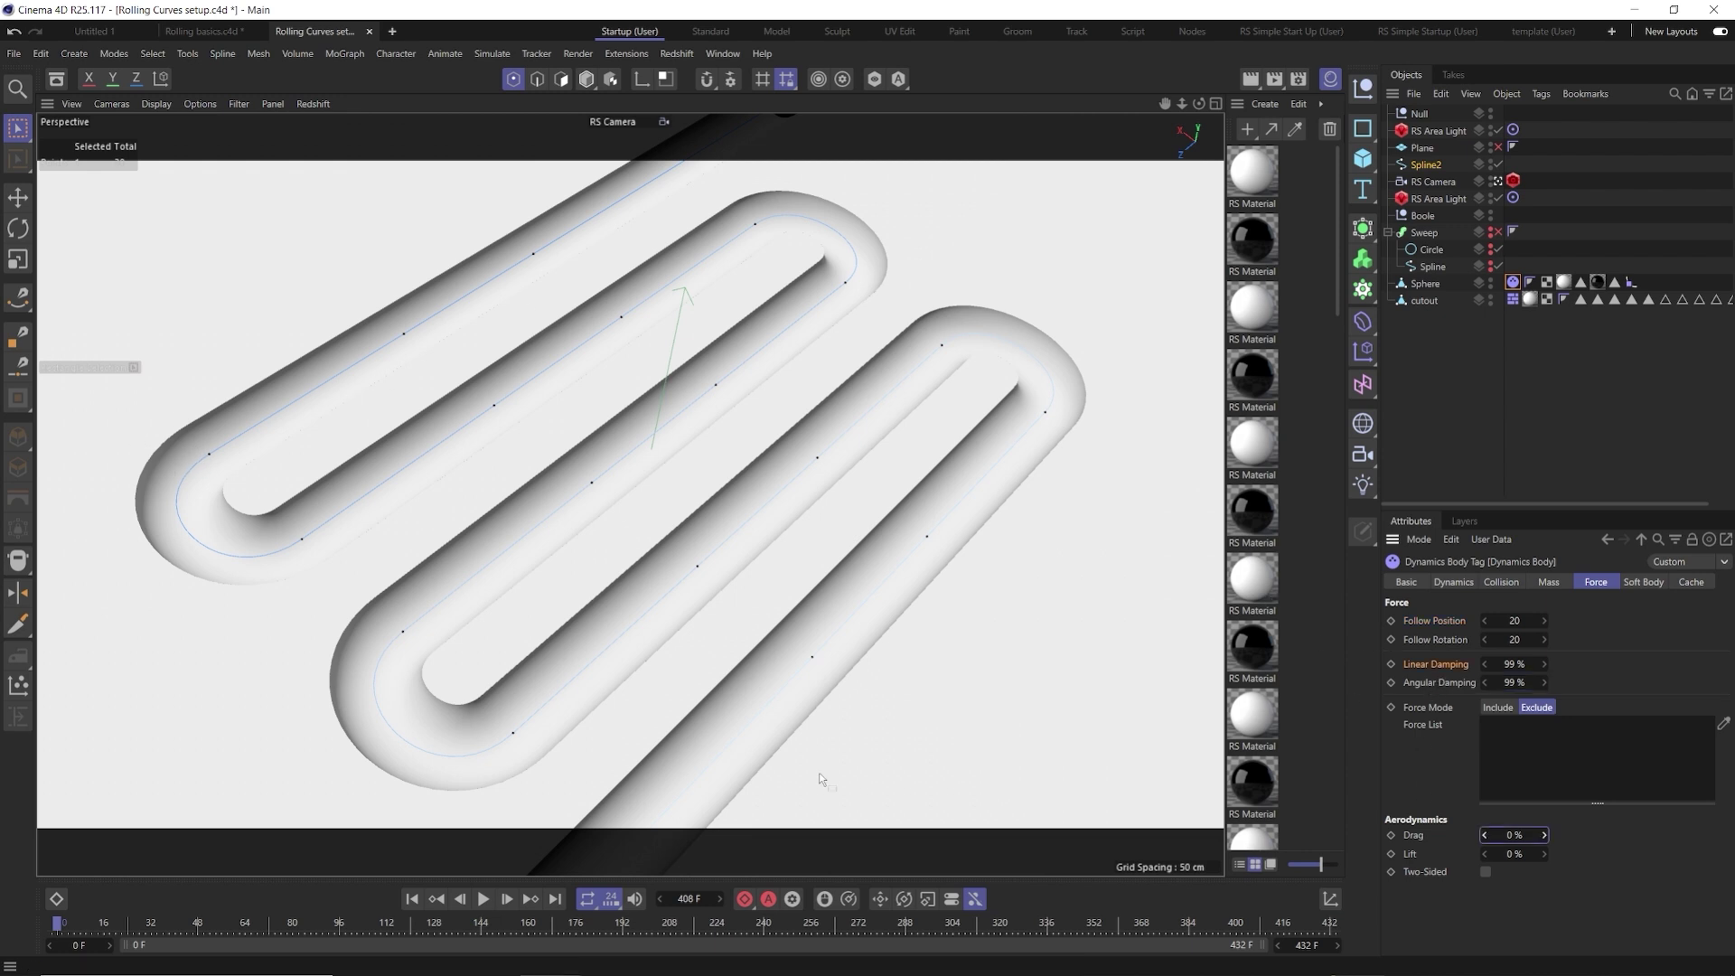
{"action": "left_click", "coordinate": [481, 899]}
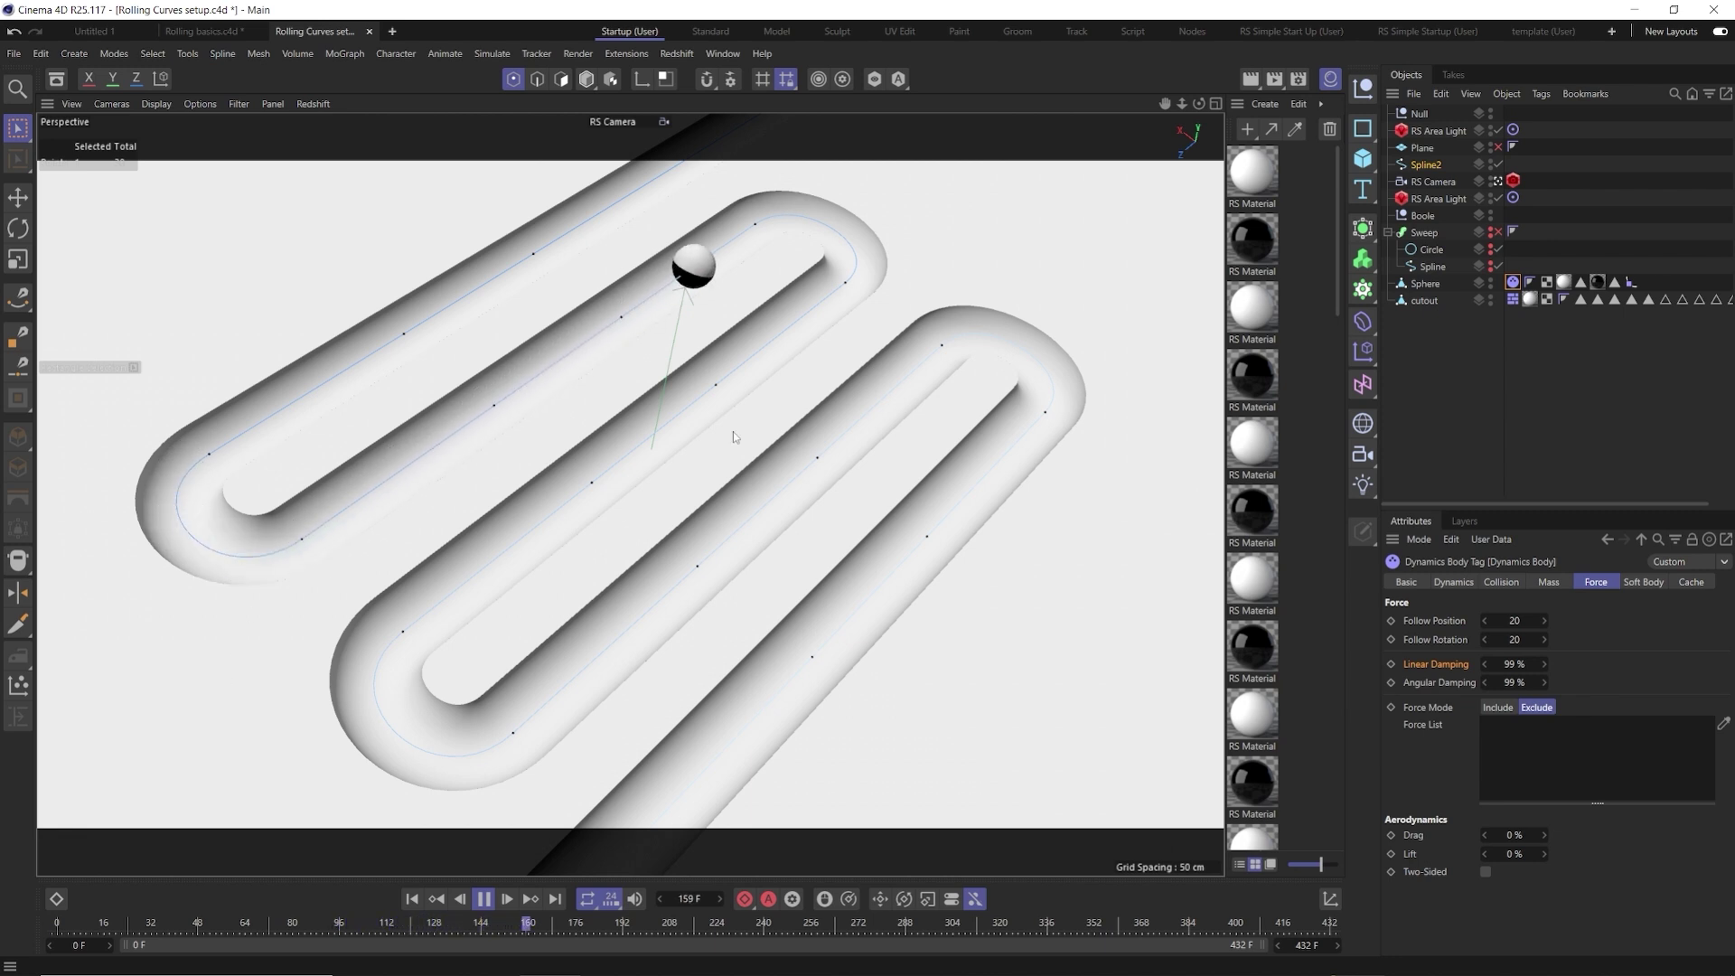
{"action": "left_click", "coordinate": [486, 899]}
Set the sphere's aerodynamic Drag to 20 % and replay from the first frame
{"action": "left_click", "coordinate": [1502, 833]}
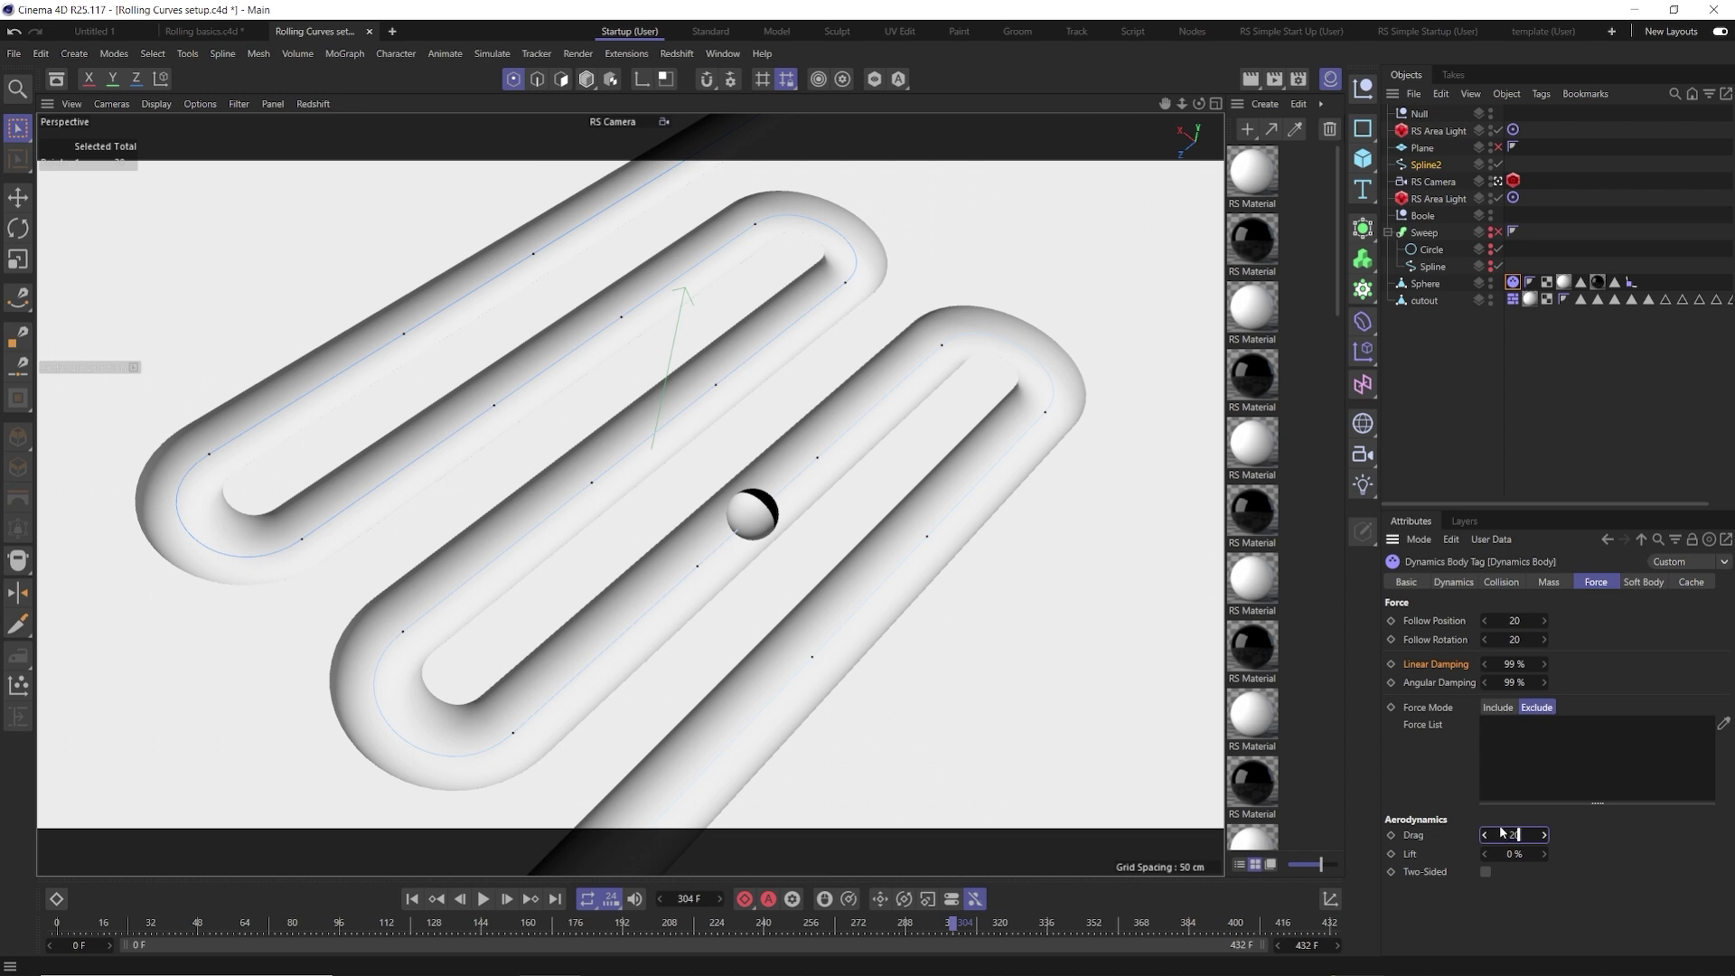
{"action": "type", "text": "20"}
{"action": "left_click", "coordinate": [1419, 841]}
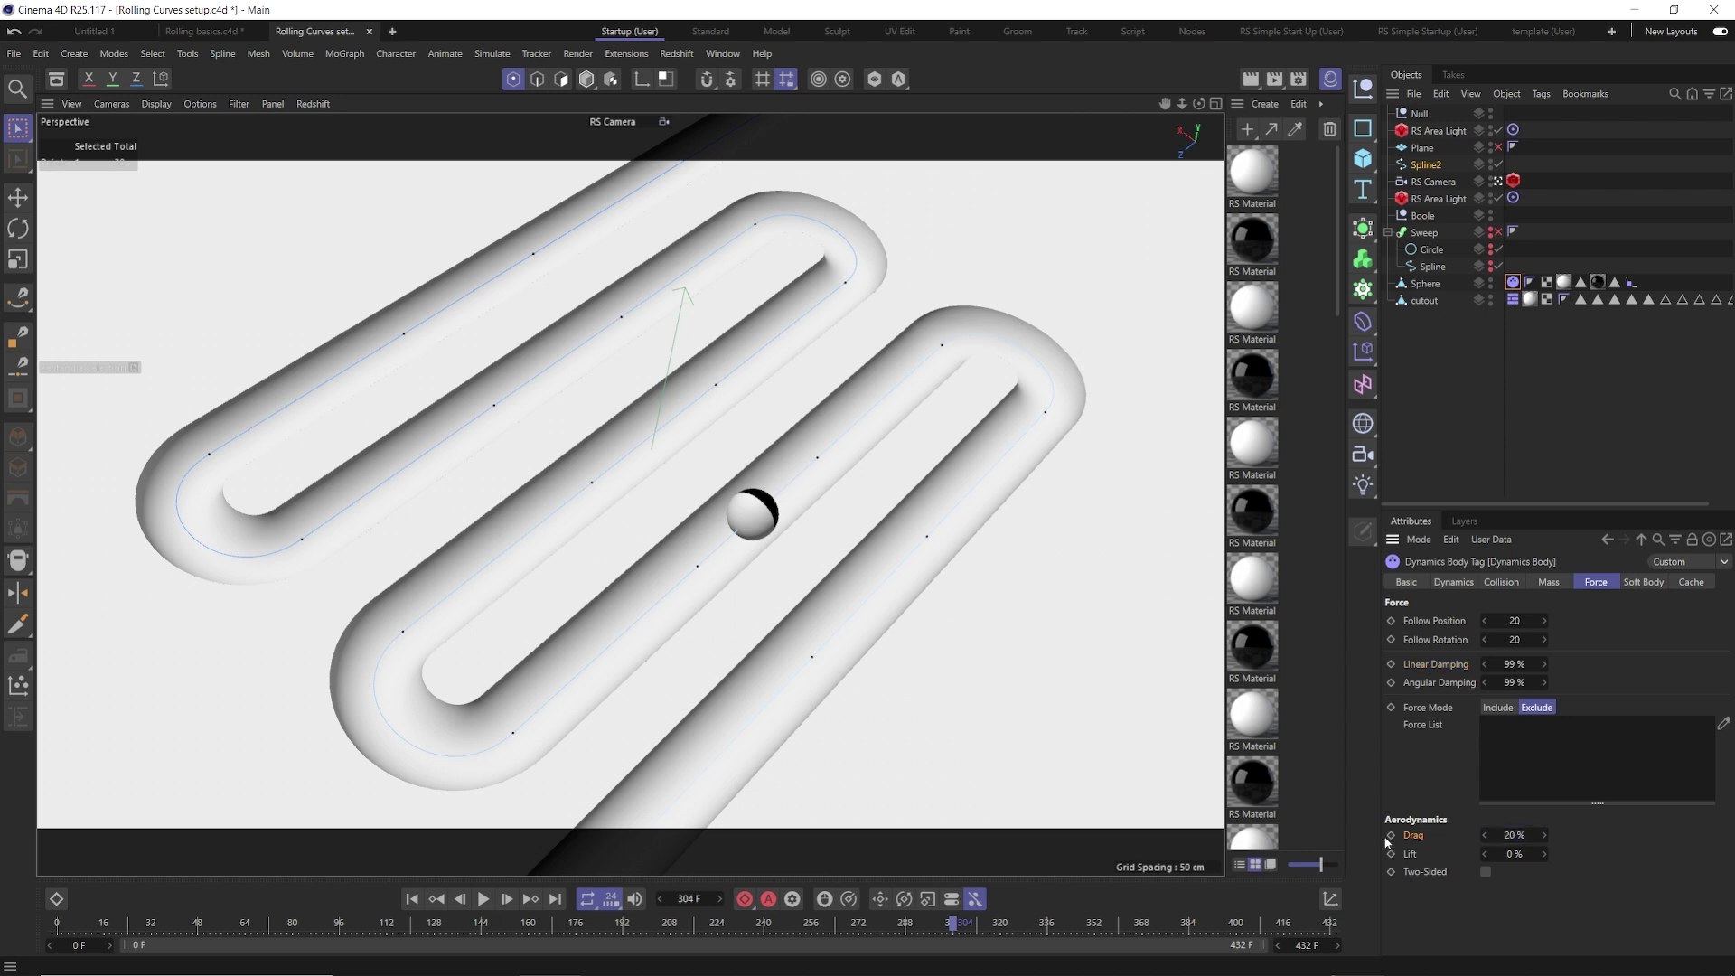
{"action": "left_click", "coordinate": [412, 899]}
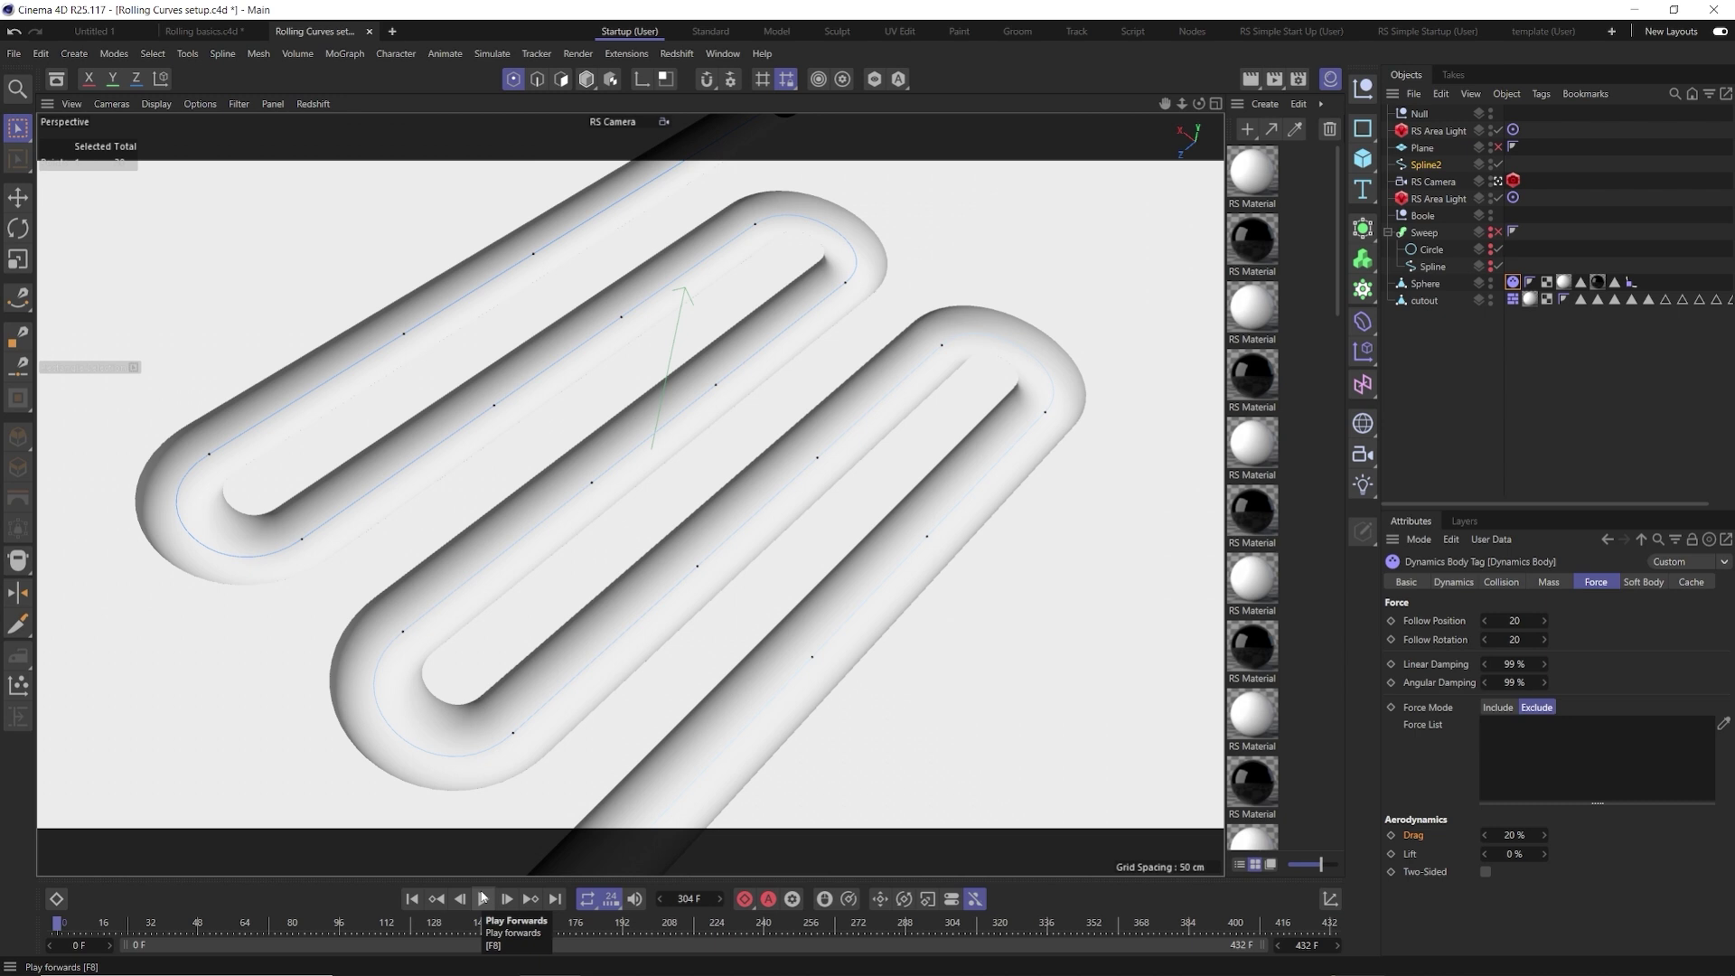
{"action": "left_click", "coordinate": [483, 898]}
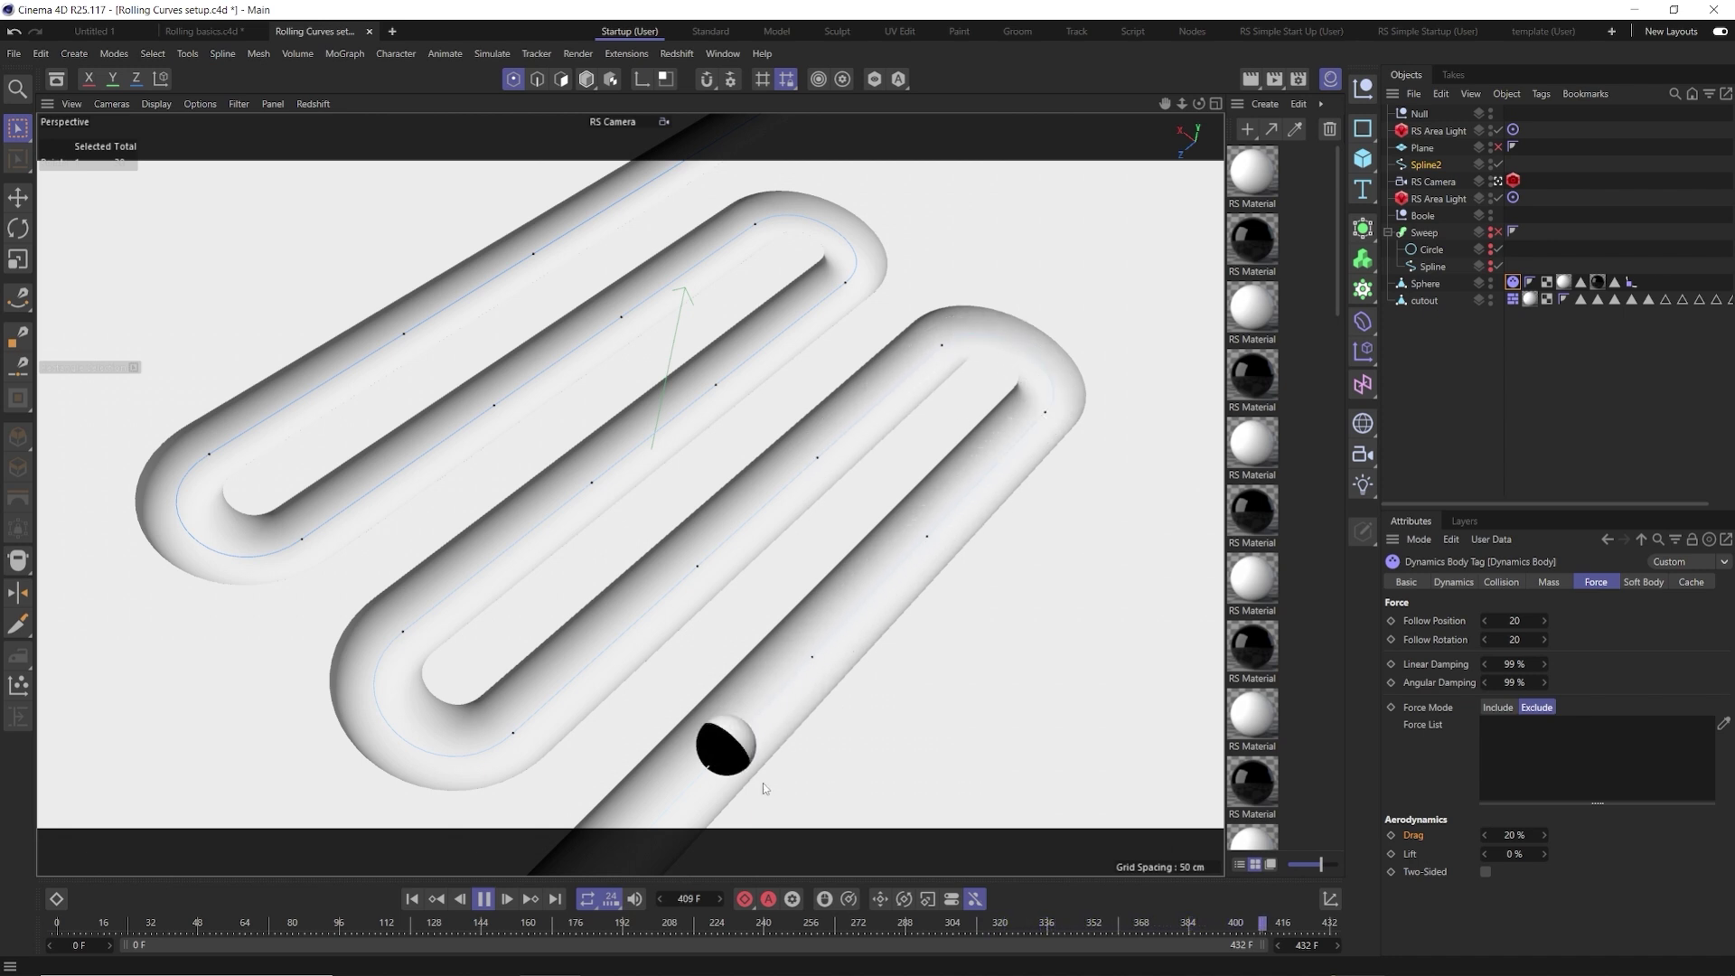
{"action": "left_click", "coordinate": [481, 902]}
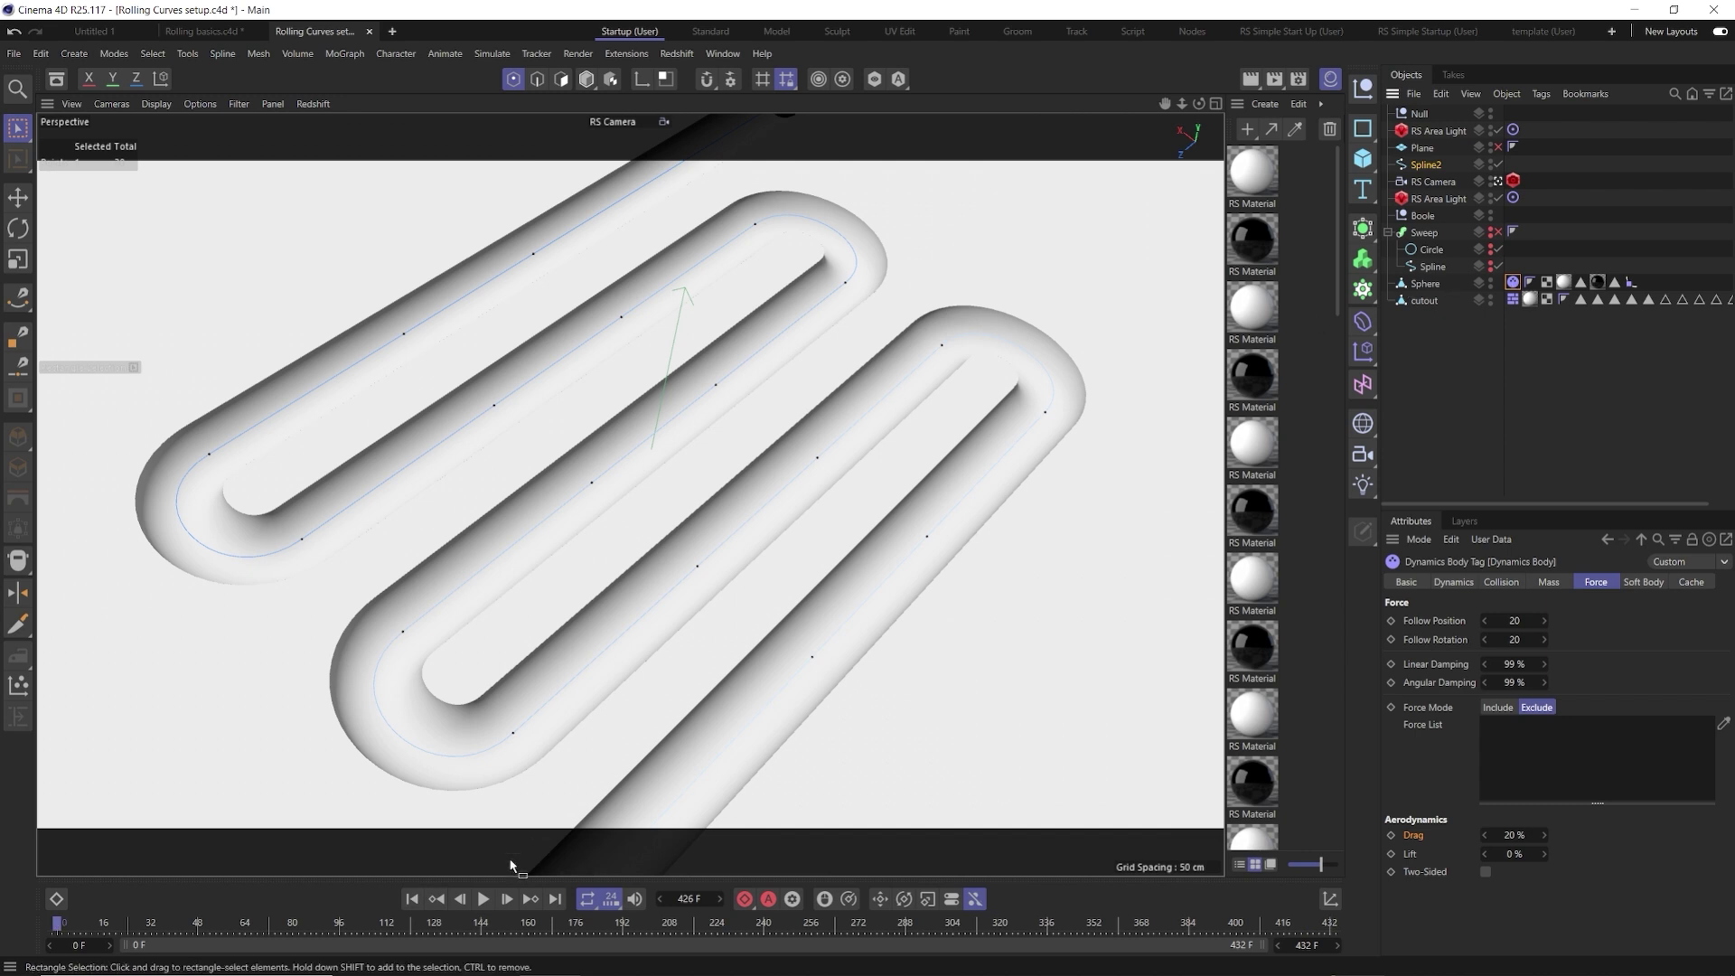
{"action": "left_click", "coordinate": [412, 900]}
{"action": "left_click", "coordinate": [461, 923]}
{"action": "left_click_drag", "start_coordinate": [492, 928], "coordinate": [57, 926]}
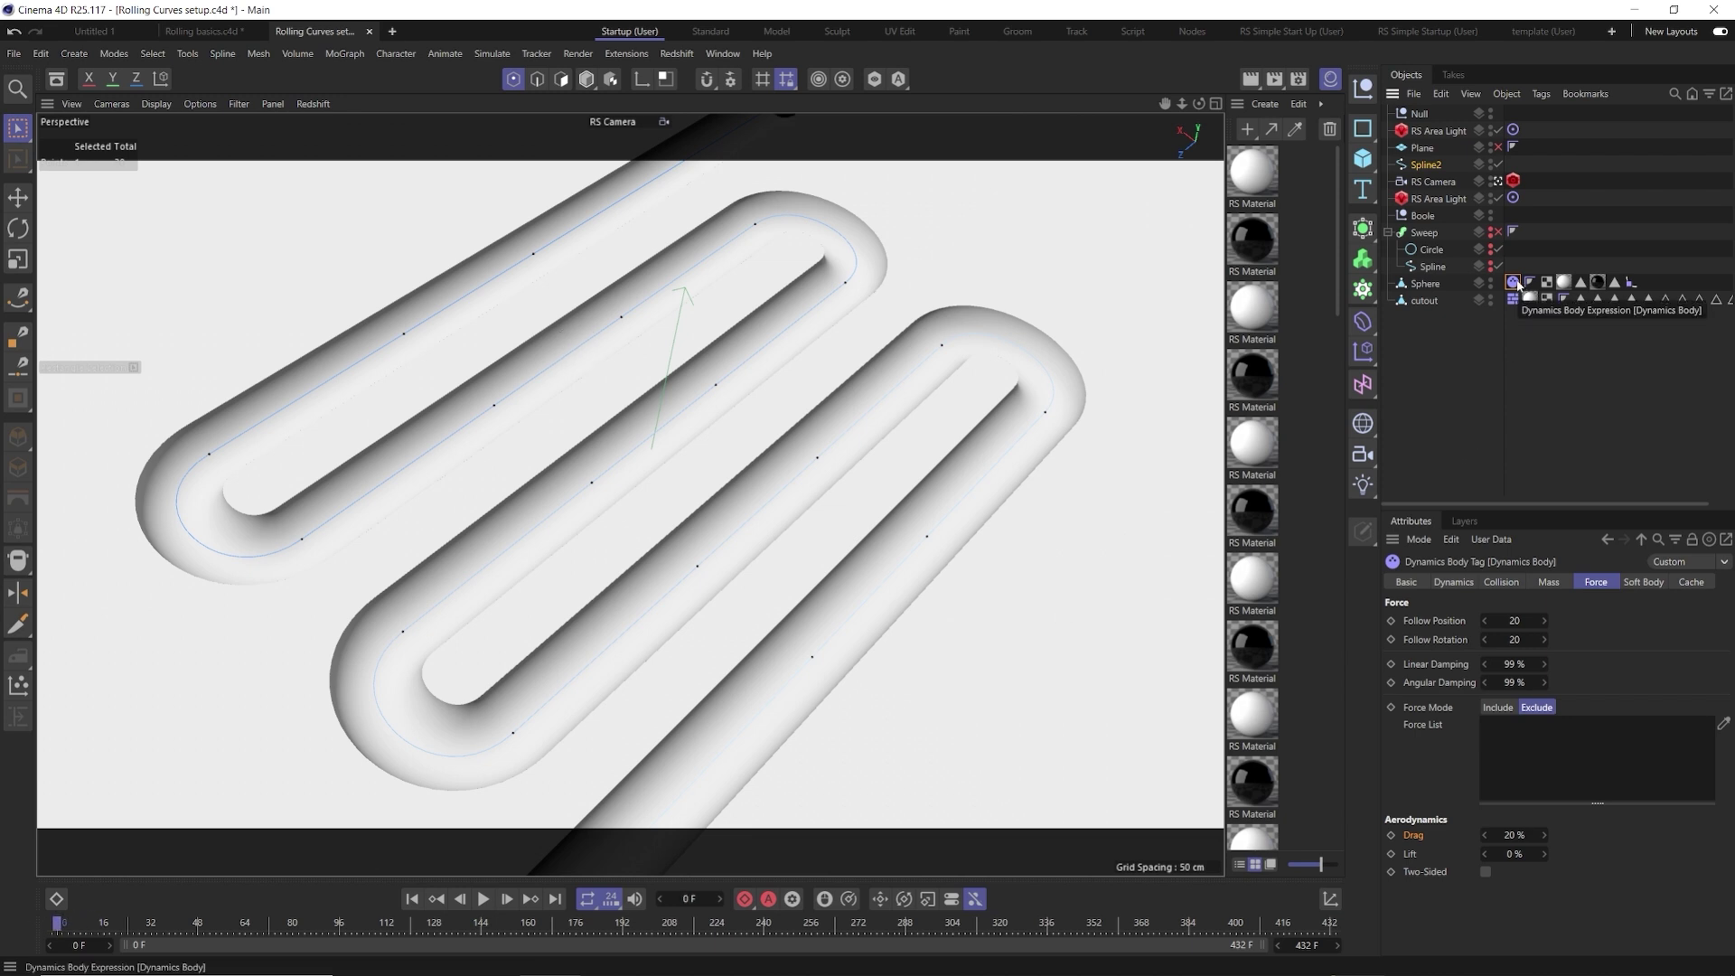
Bake All in the Dynamics Body Cache tab, then play and scrub the cached roll
{"action": "left_click", "coordinate": [1691, 583]}
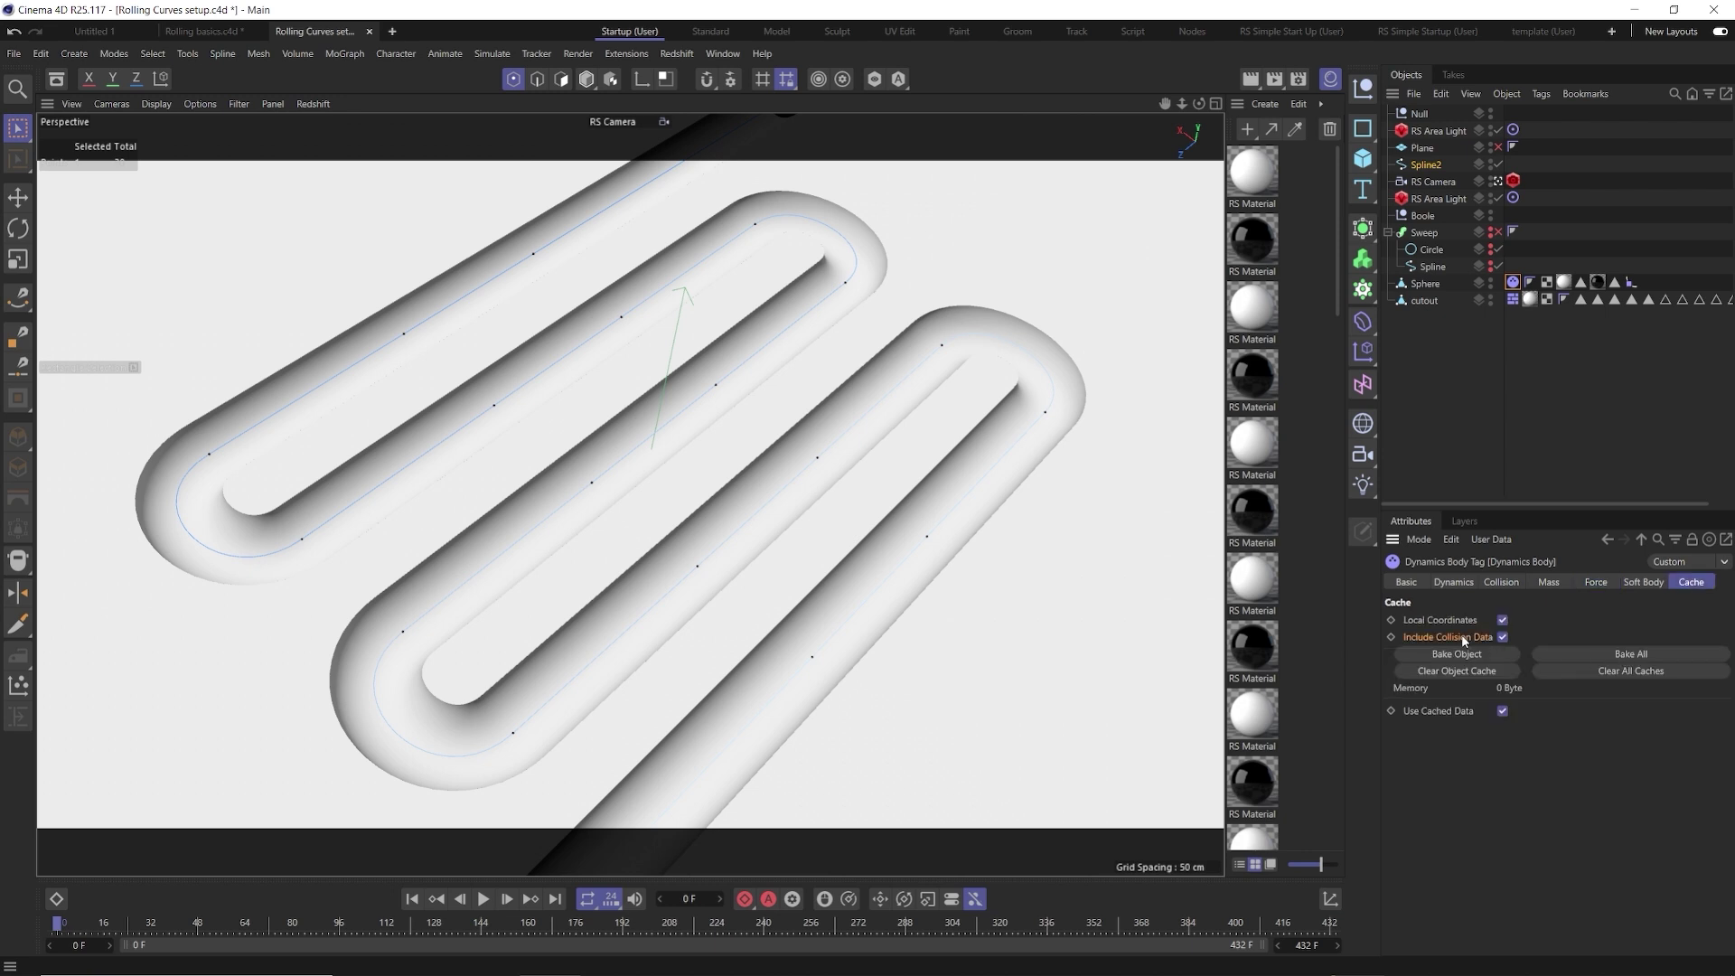
{"action": "left_click", "coordinate": [1605, 651]}
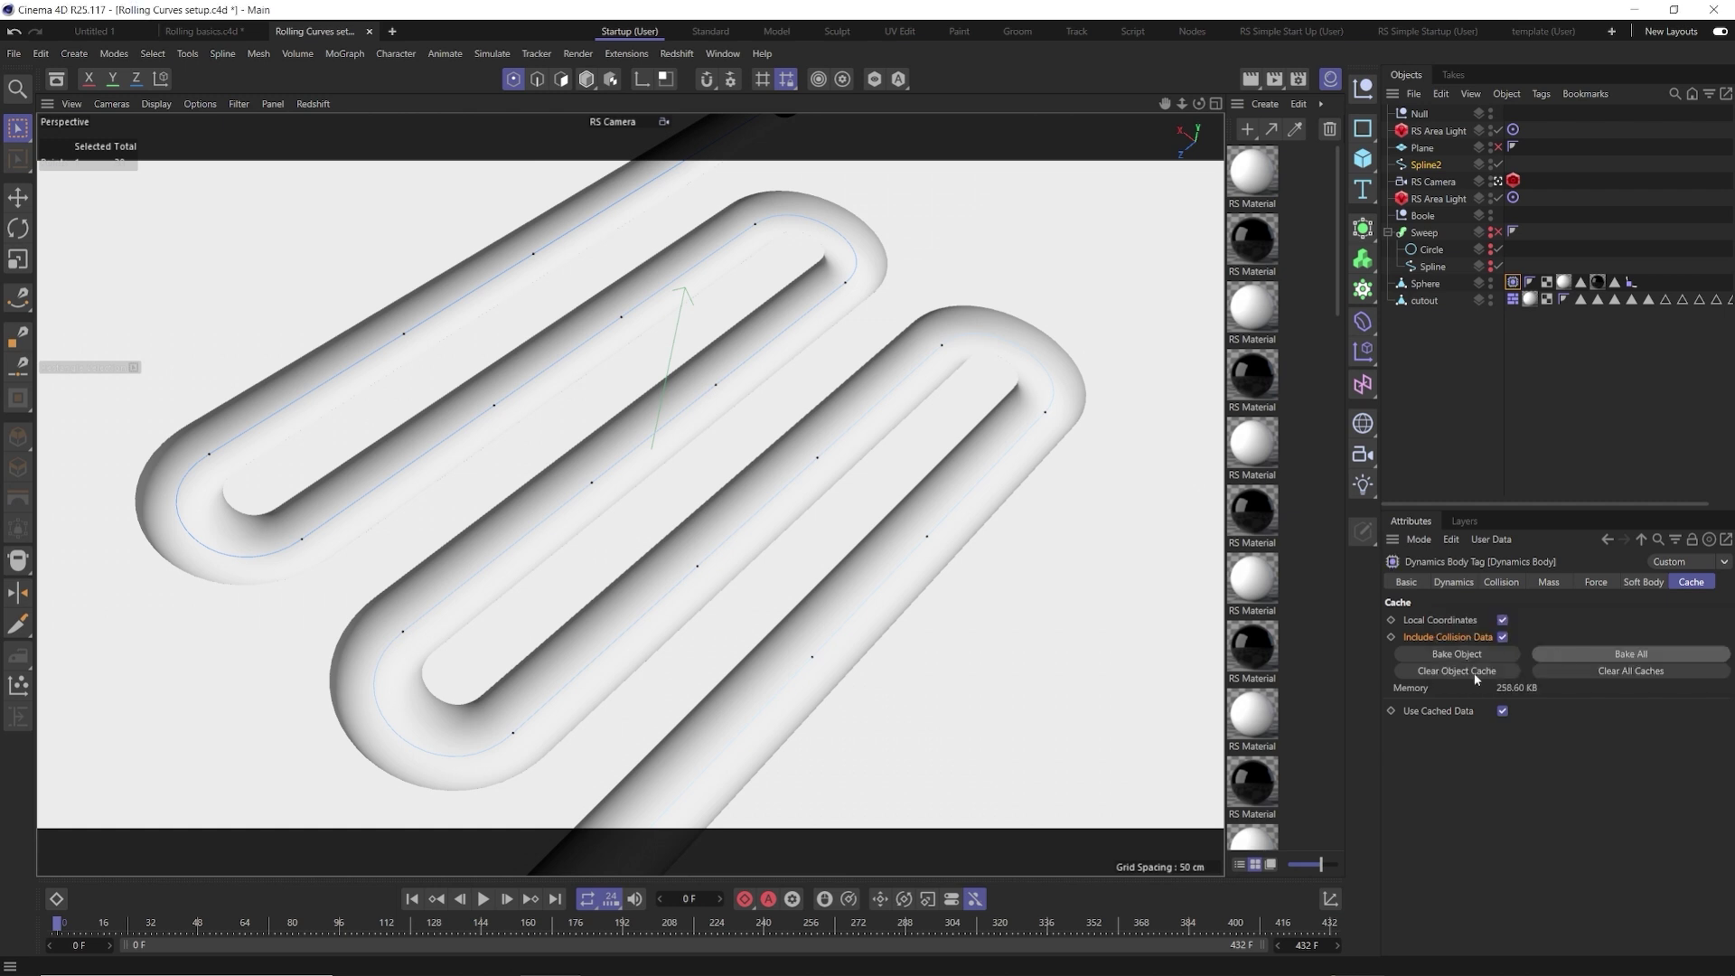
{"action": "left_click", "coordinate": [484, 899]}
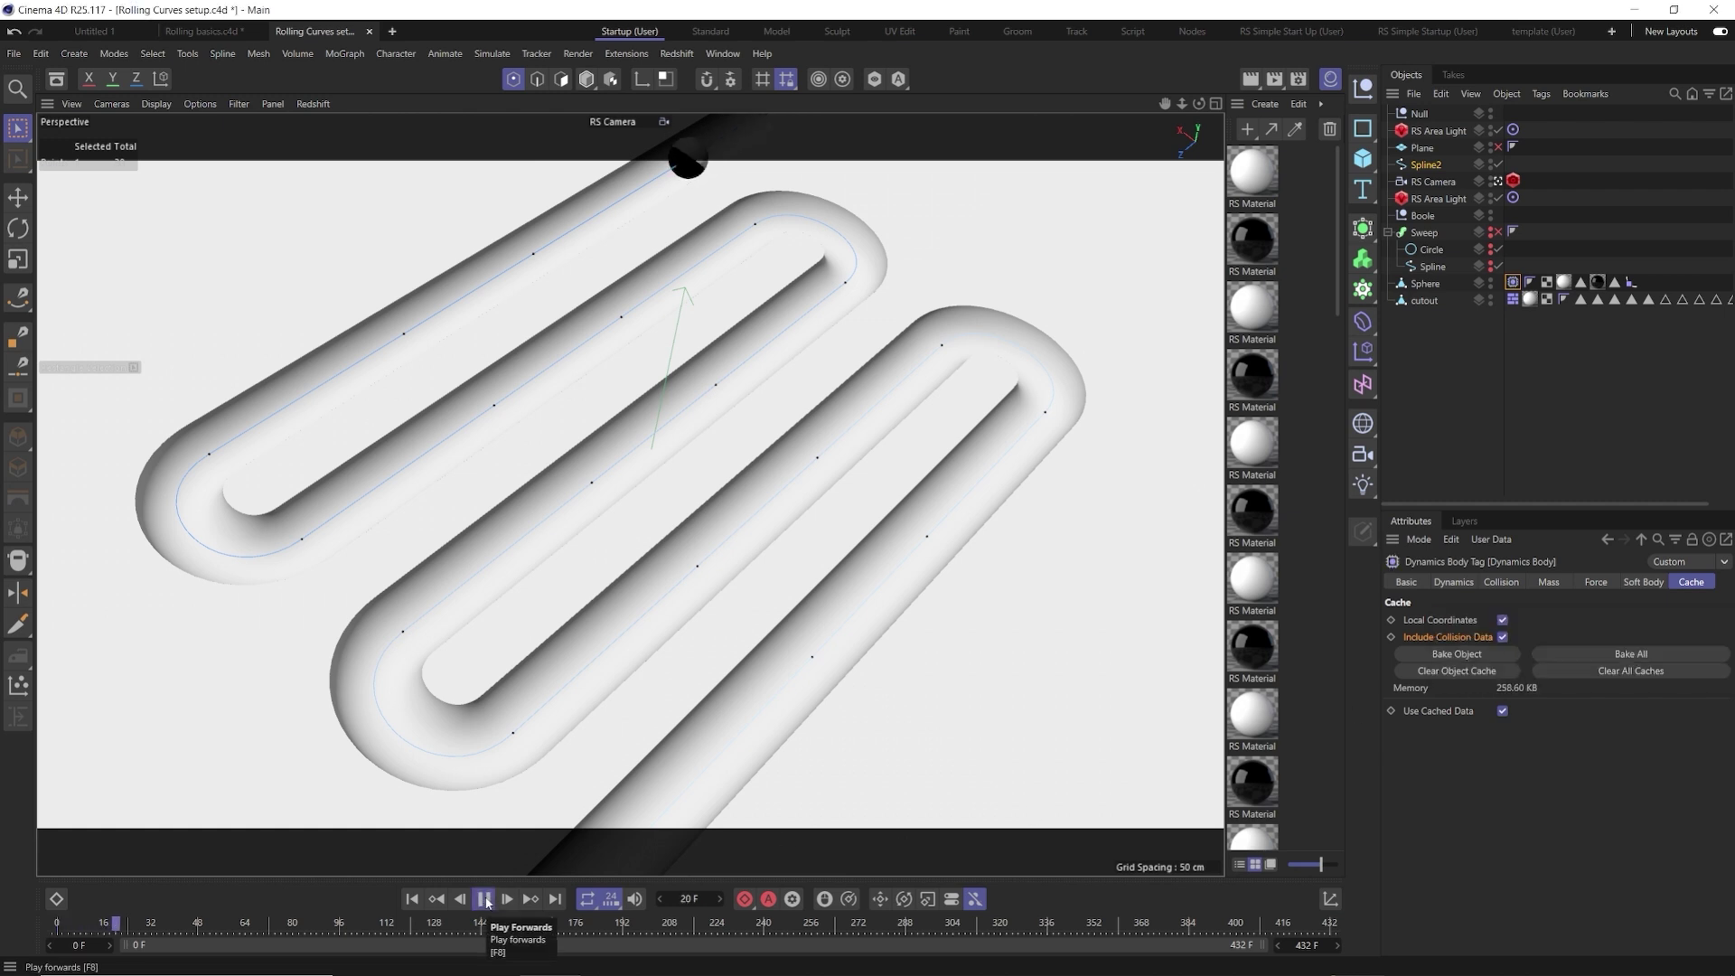
{"action": "left_click", "coordinate": [484, 899]}
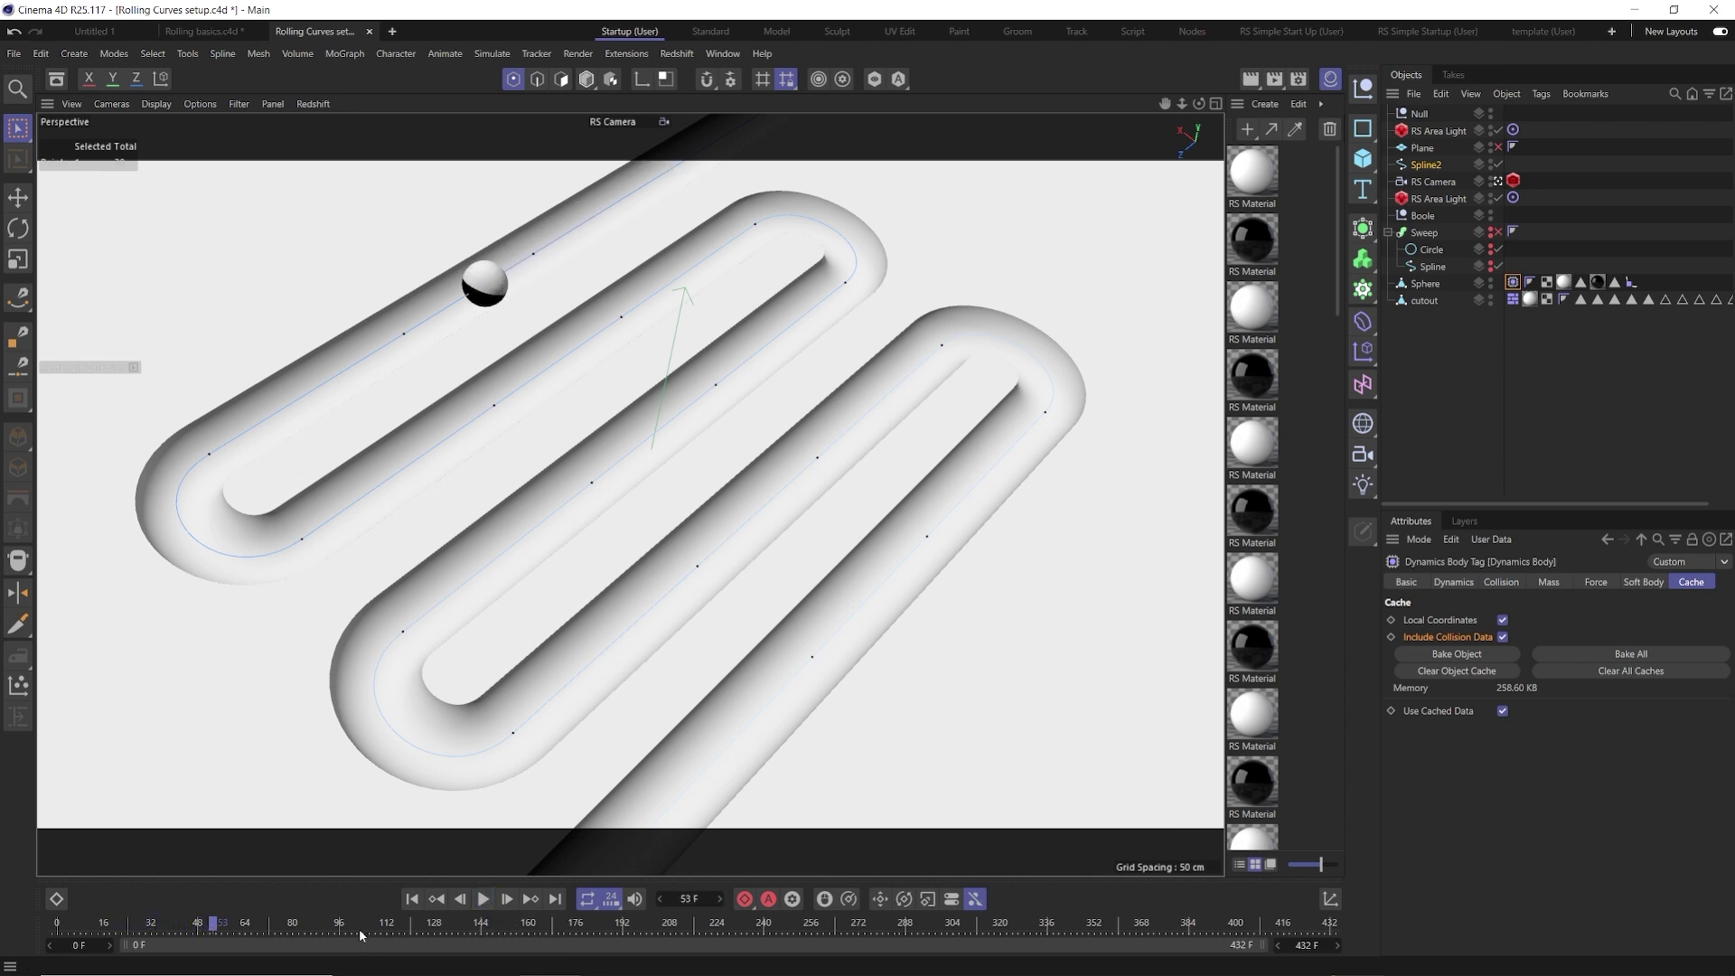
{"action": "left_click_drag", "start_coordinate": [366, 924], "coordinate": [404, 921]}
{"action": "left_click", "coordinate": [484, 899]}
{"action": "key", "text": "F8"}
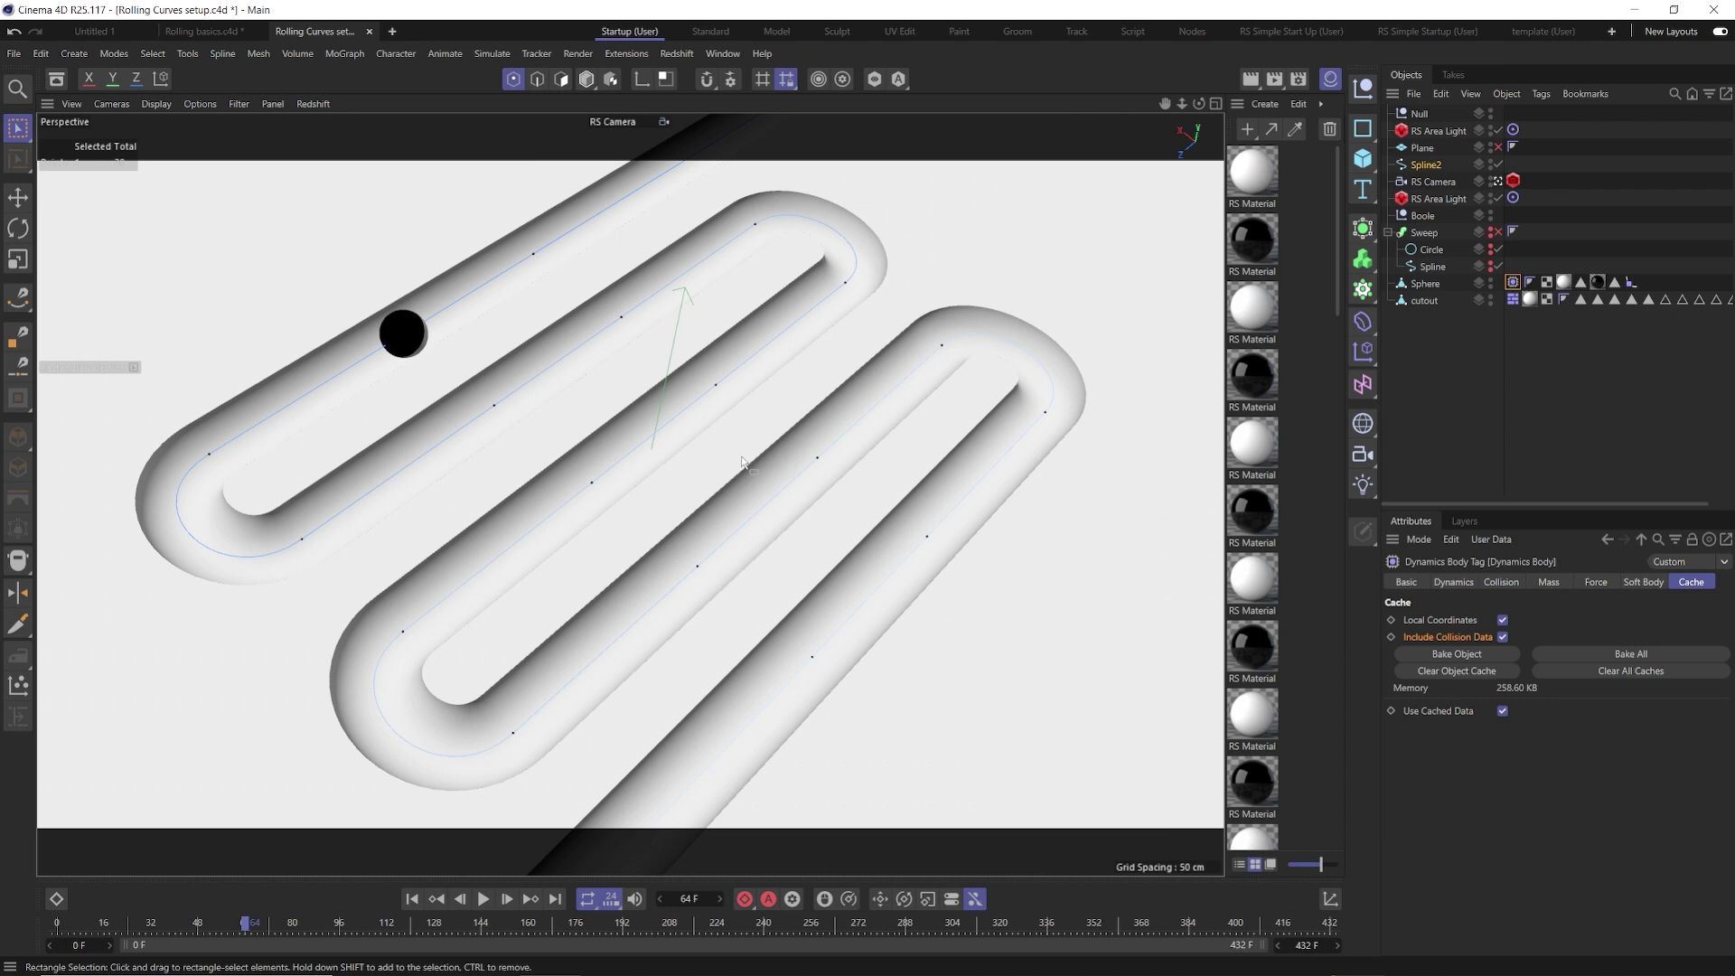
Bake the simulated Sphere as an Alembic object and play back its roll
{"action": "right_click", "coordinate": [1424, 300]}
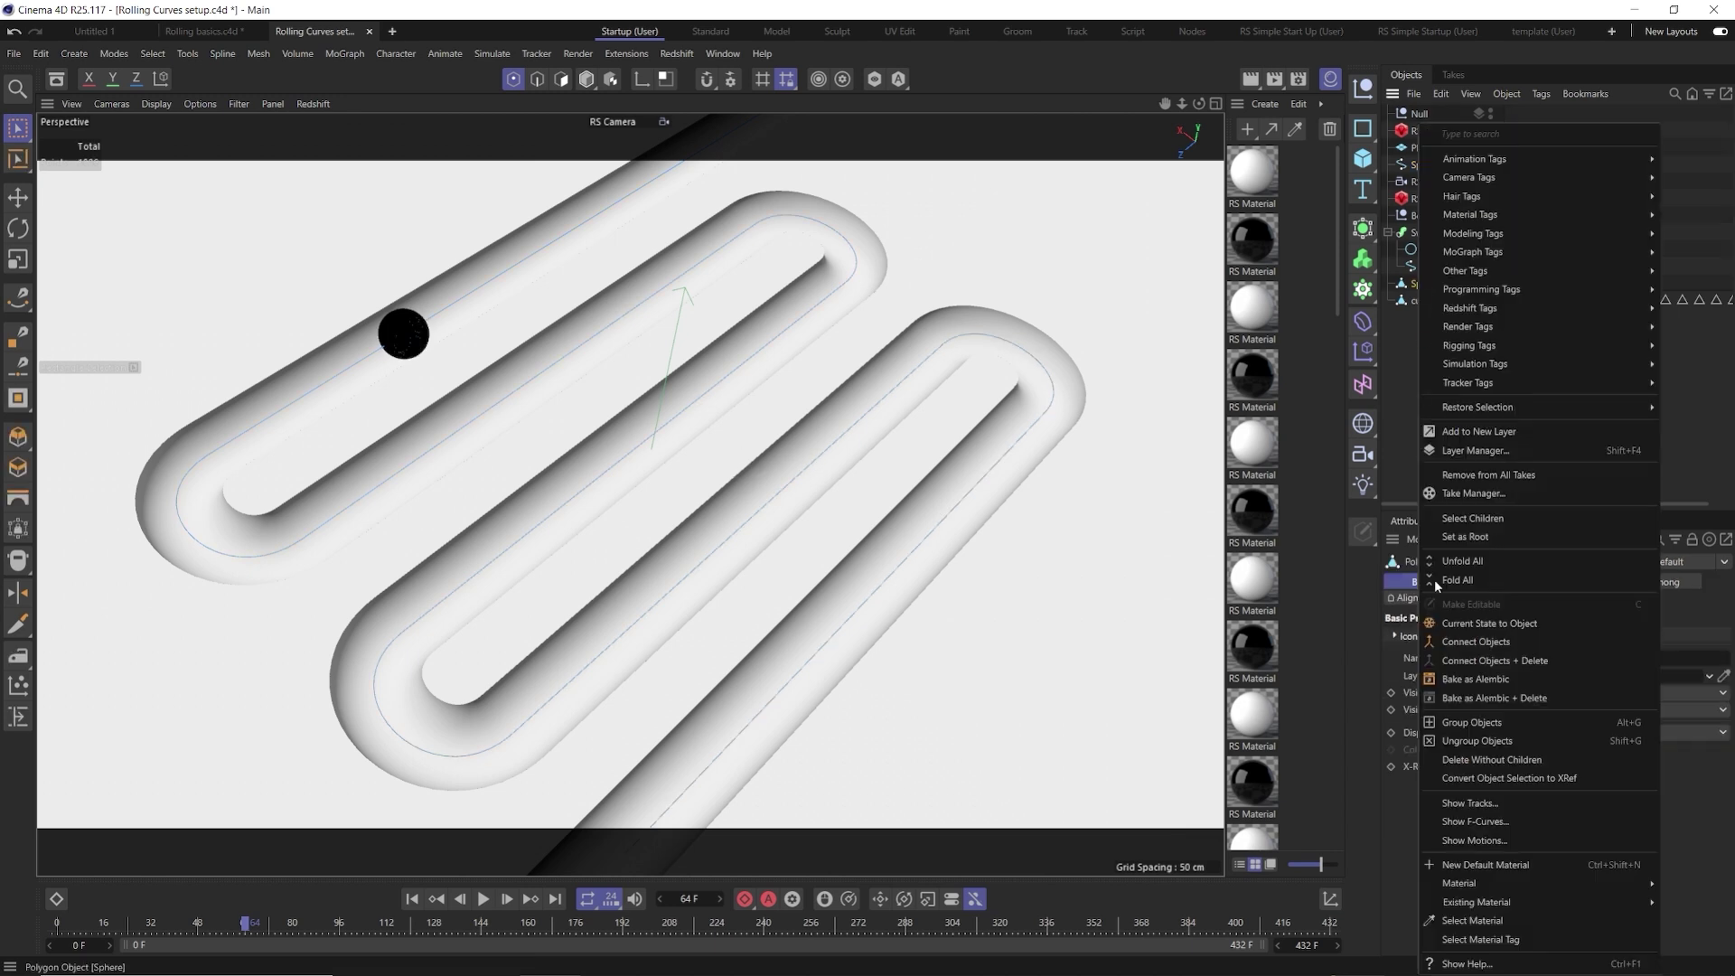
{"action": "left_click", "coordinate": [1457, 684]}
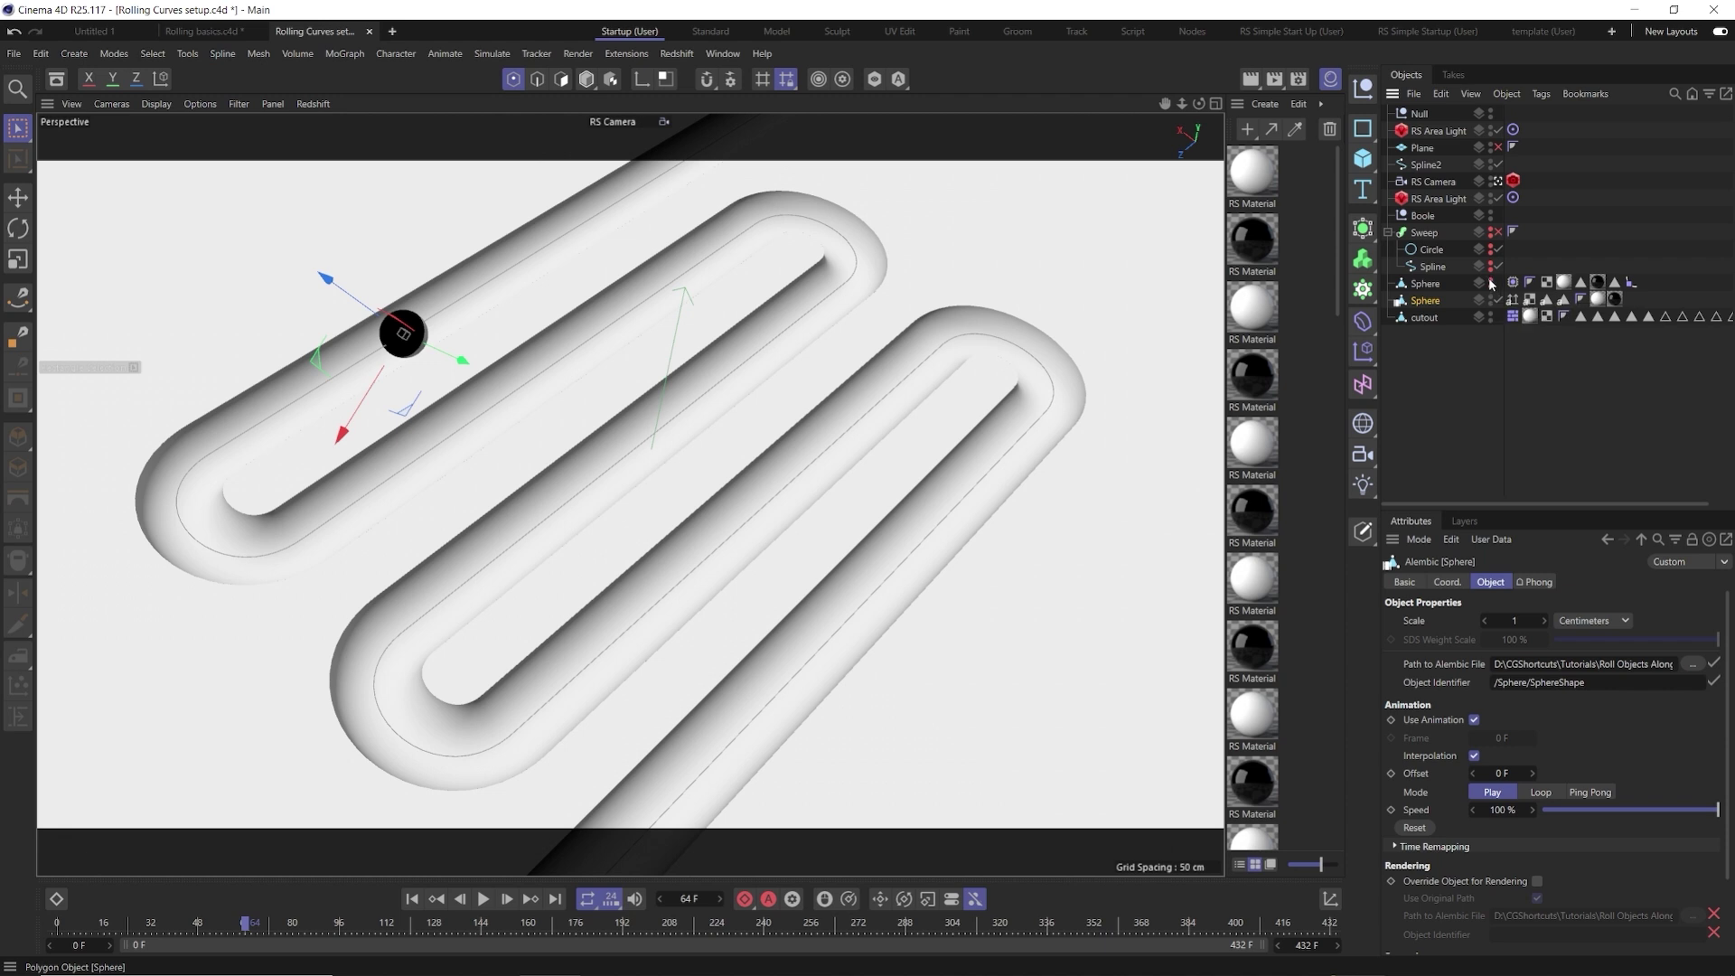
{"action": "left_click", "coordinate": [491, 901]}
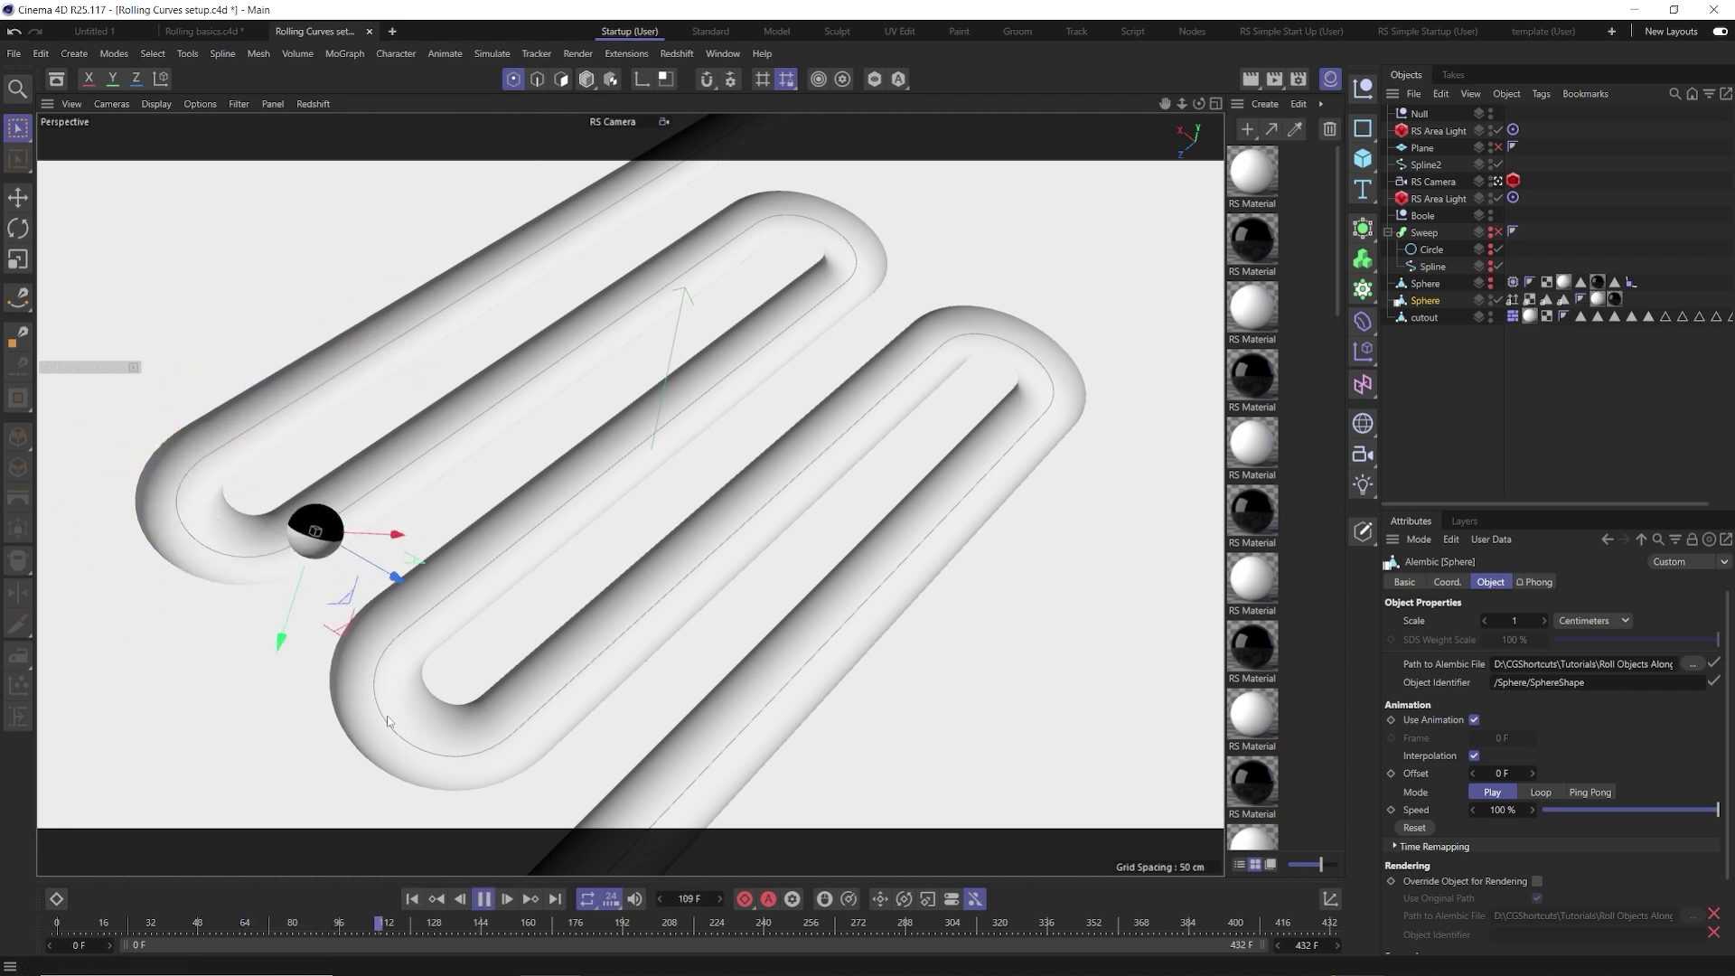
{"action": "left_click", "coordinate": [484, 898]}
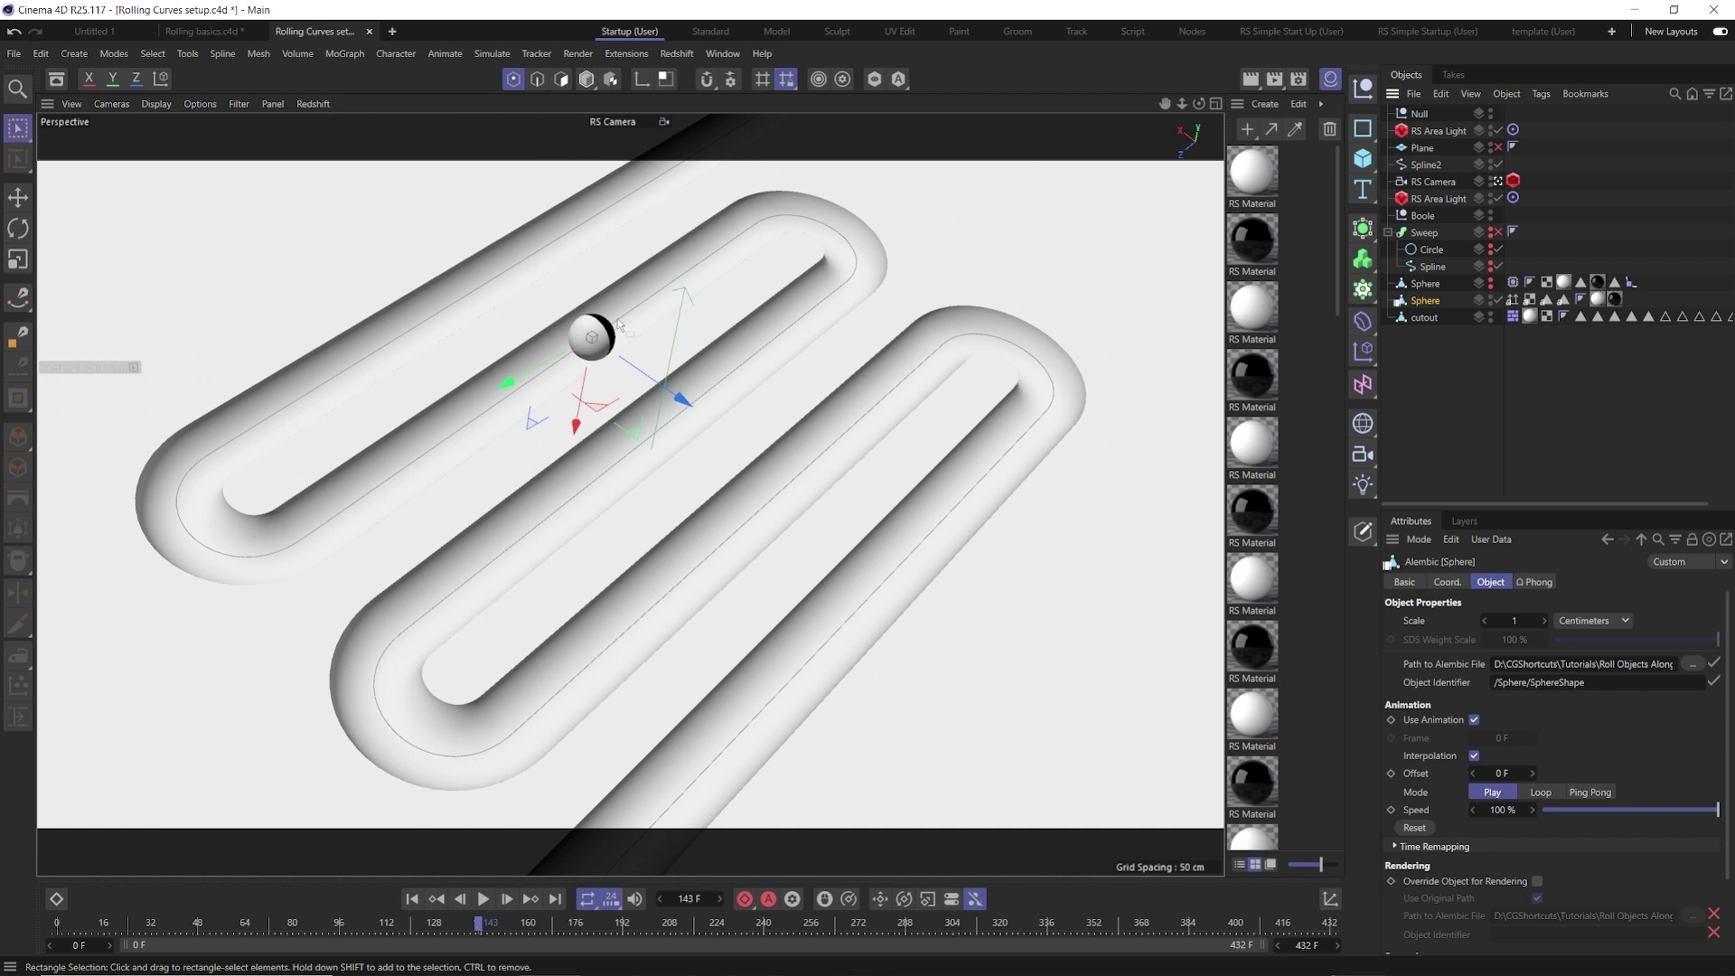
Duplicate the Alembic sphere, giving Sphere.1 an Offset of -48 F and Sphere.2 -96 F
{"action": "left_click", "coordinate": [413, 900]}
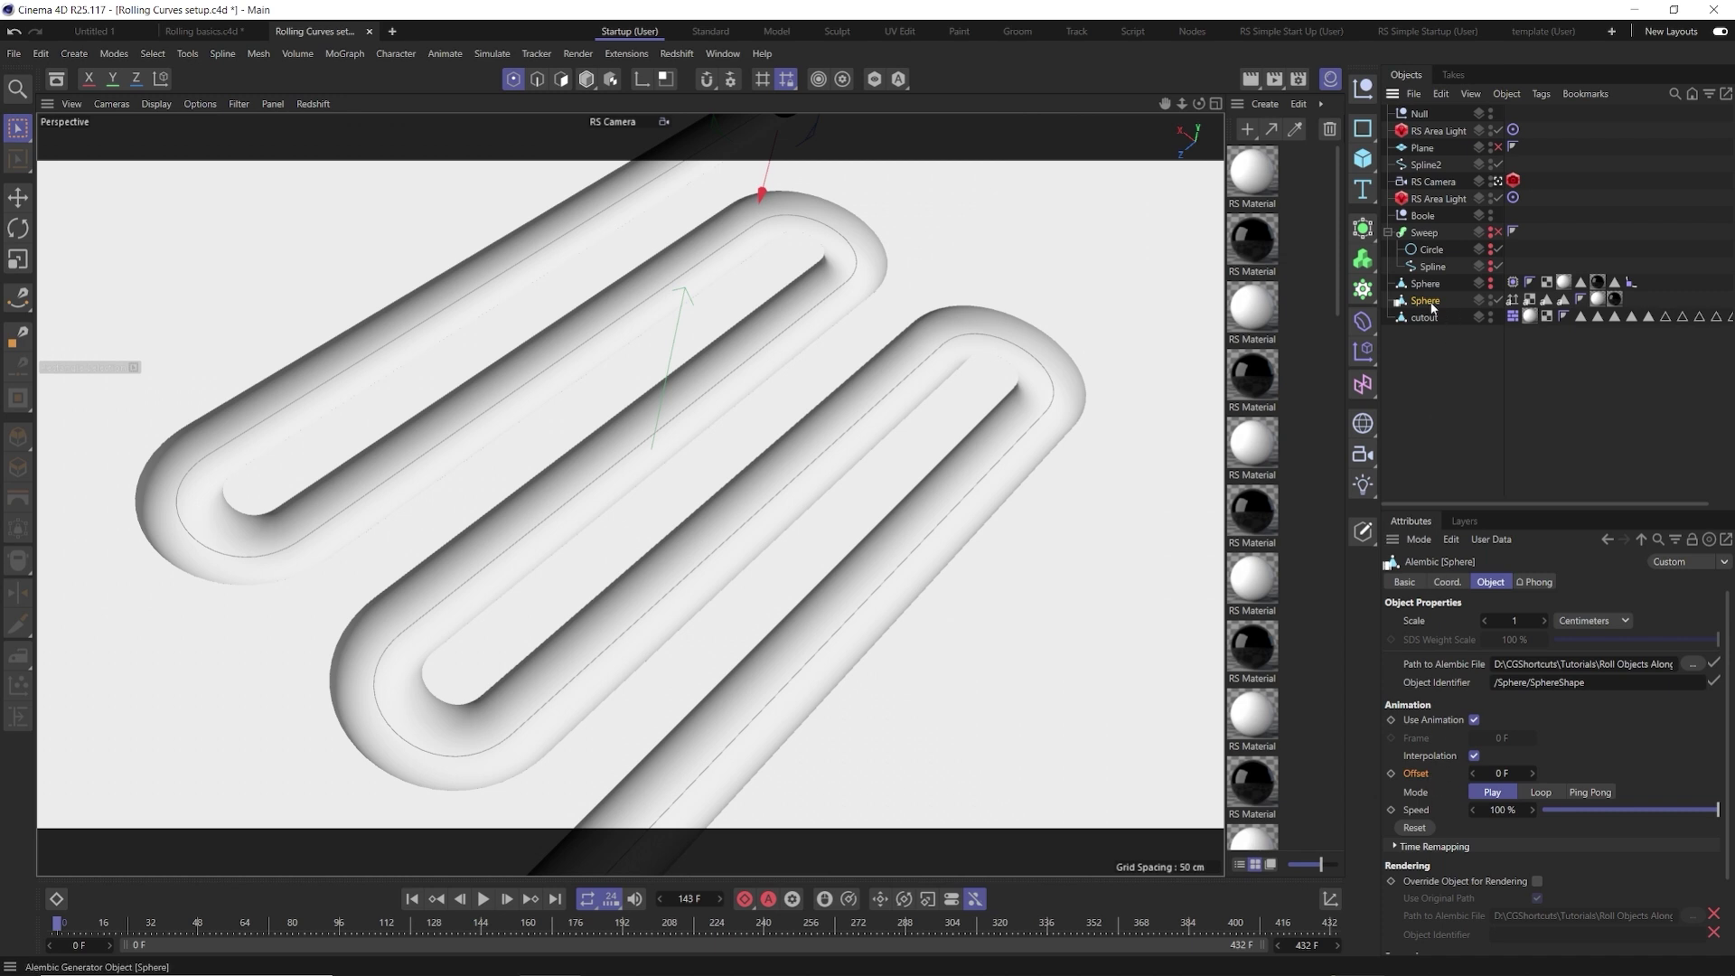
{"action": "key", "text": "ctrl+c"}
{"action": "key", "text": "ctrl+v"}
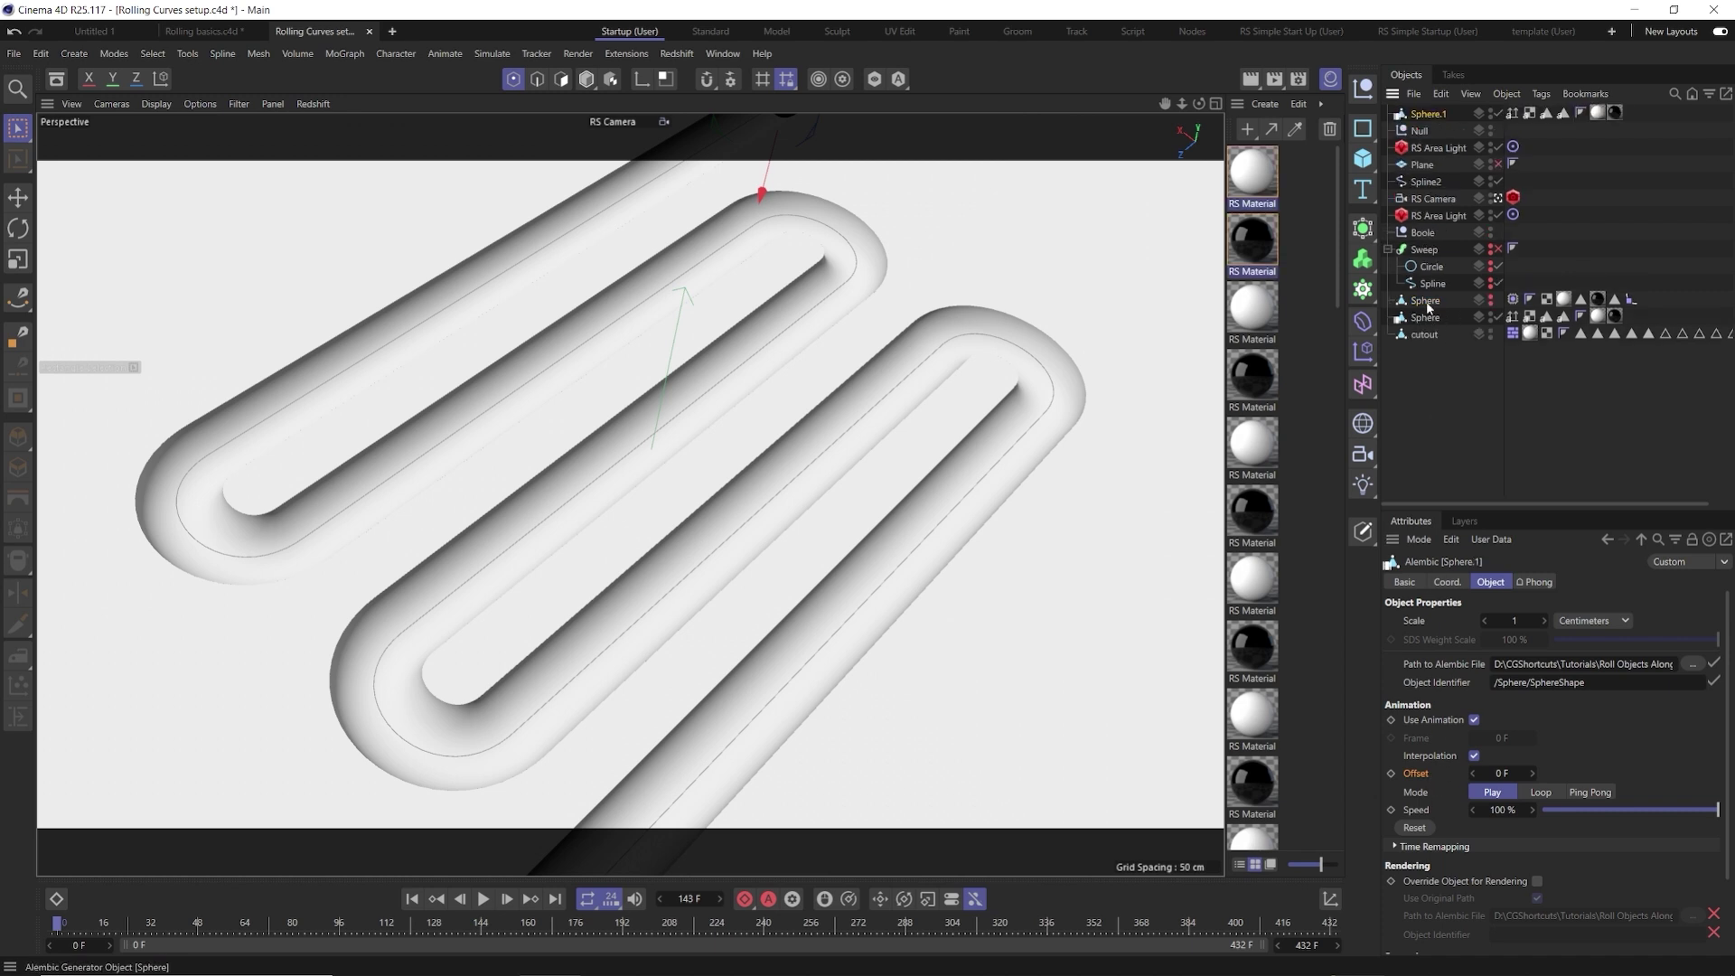
{"action": "left_click_drag", "start_coordinate": [1428, 309], "coordinate": [1428, 131]}
{"action": "left_click", "coordinate": [1426, 118]}
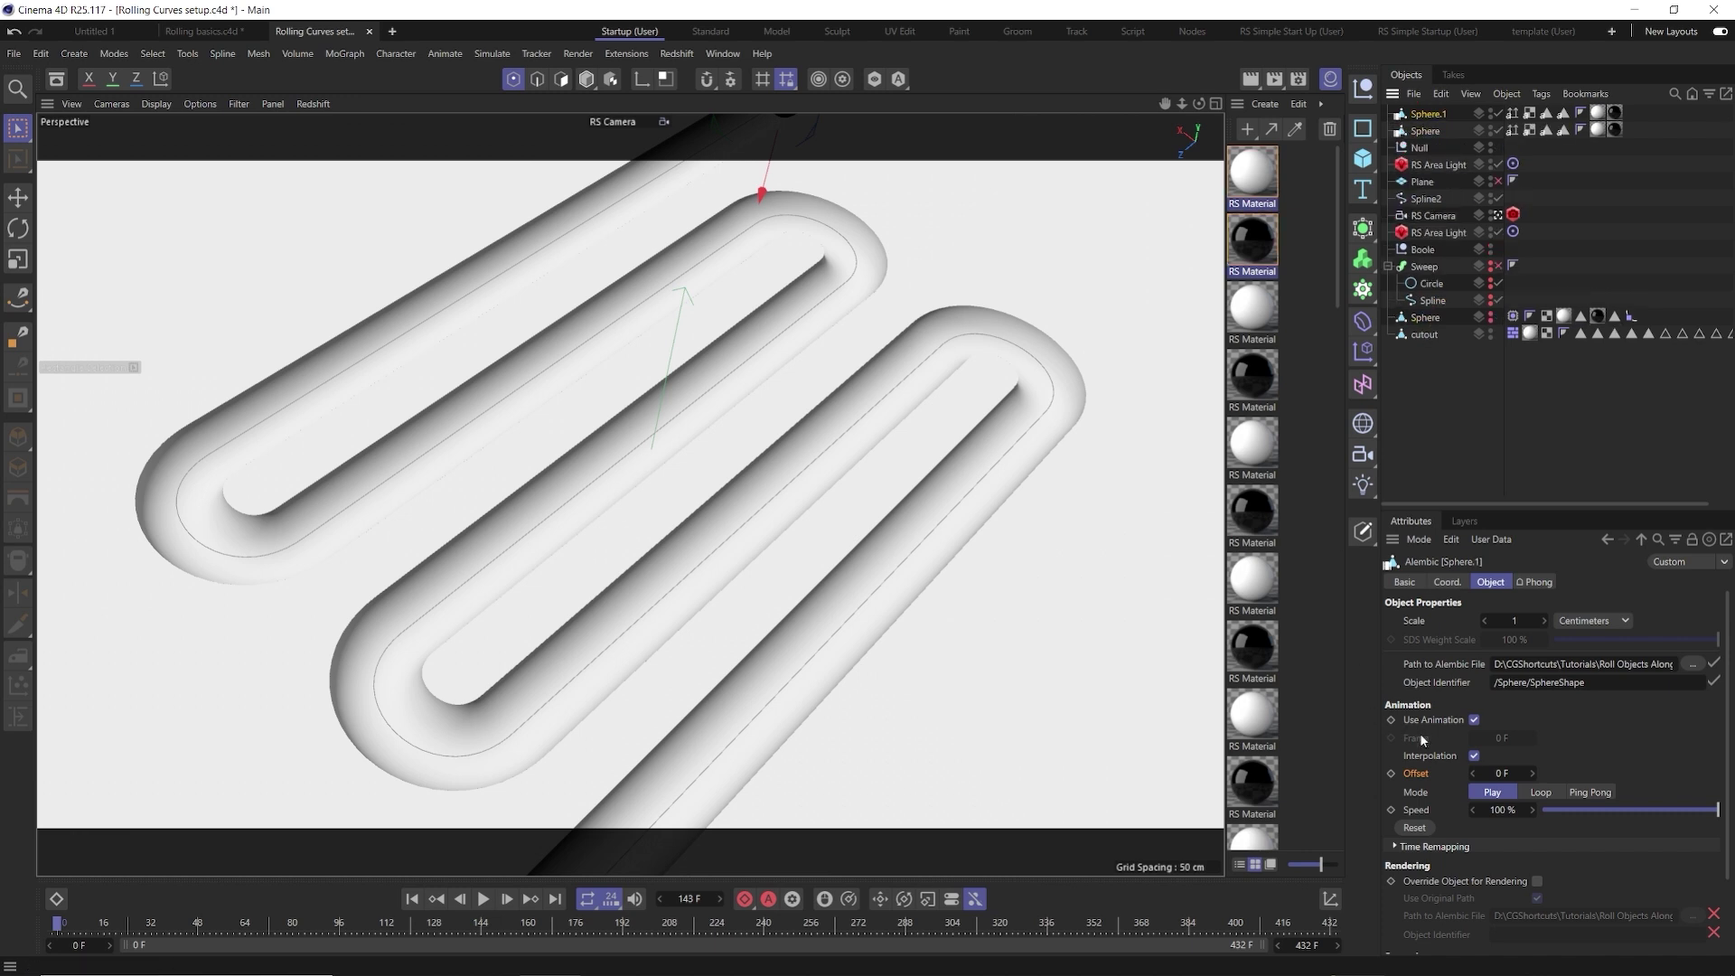
{"action": "left_click", "coordinate": [1502, 774]}
{"action": "type", "text": "-48"}
{"action": "key", "text": "Return"}
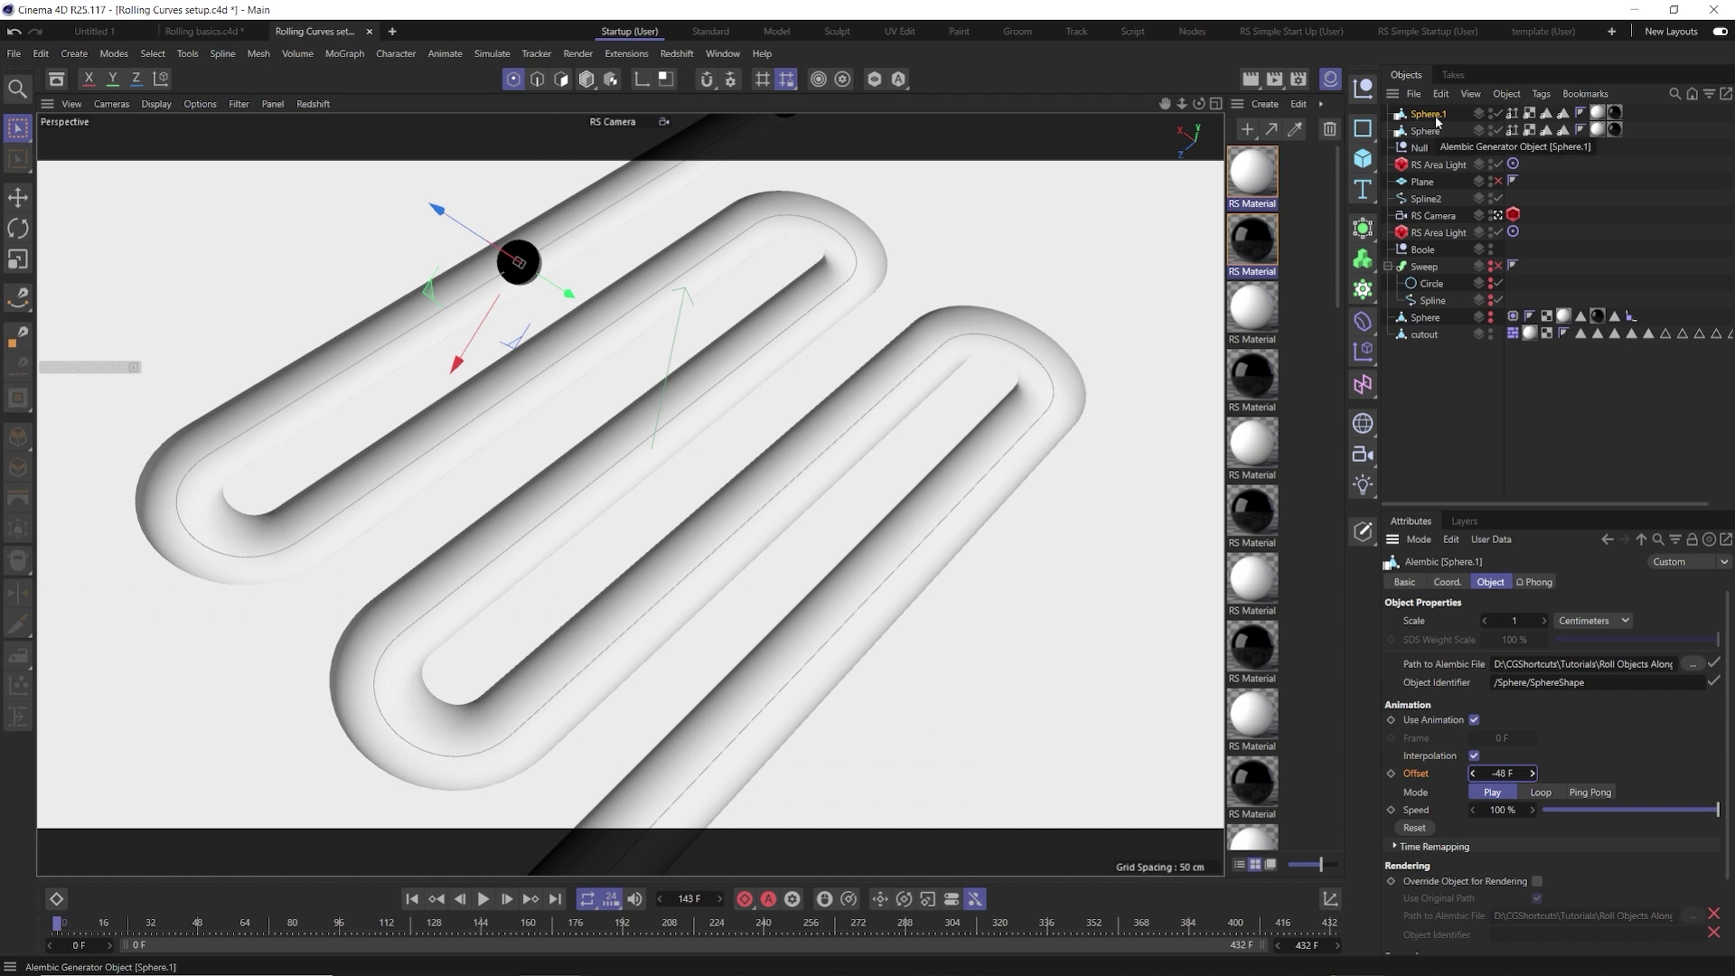
{"action": "key", "text": "ctrl+v"}
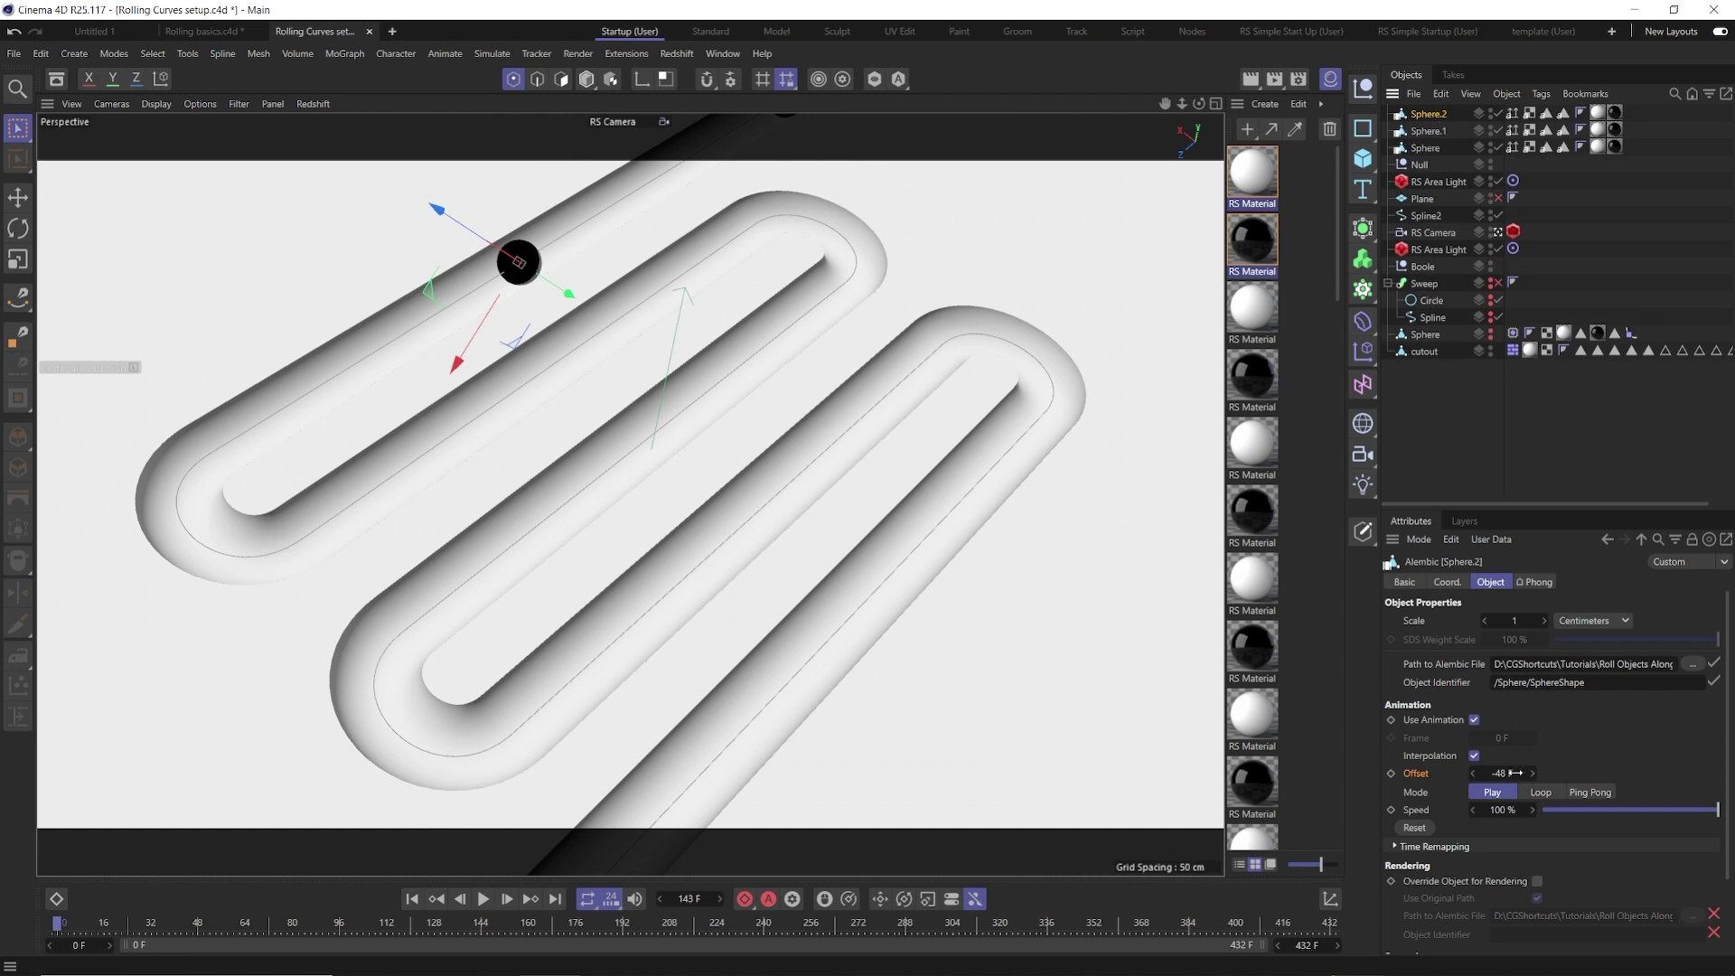
{"action": "left_click", "coordinate": [1516, 772]}
{"action": "type", "text": "-96"}
{"action": "key", "text": "Return"}
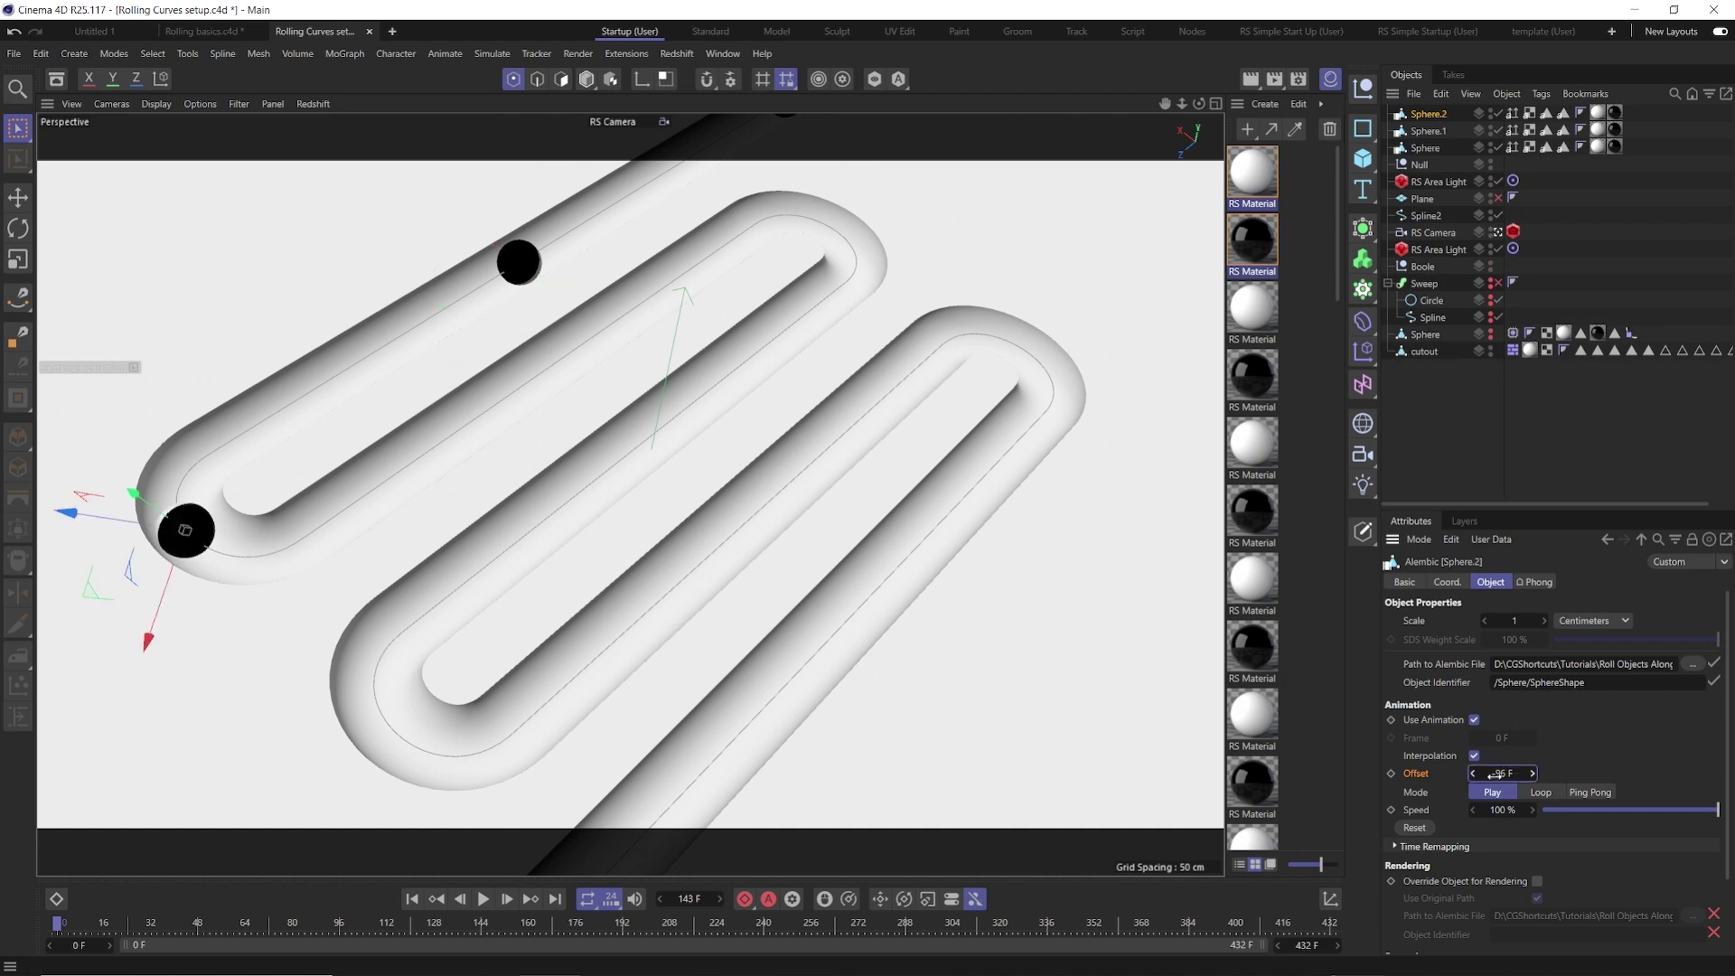
Paste further sphere copies with Offsets -144, -192, -240, -288, -336 and -432 F
{"action": "key", "text": "ctrl+v"}
{"action": "key", "text": "ctrl+v"}
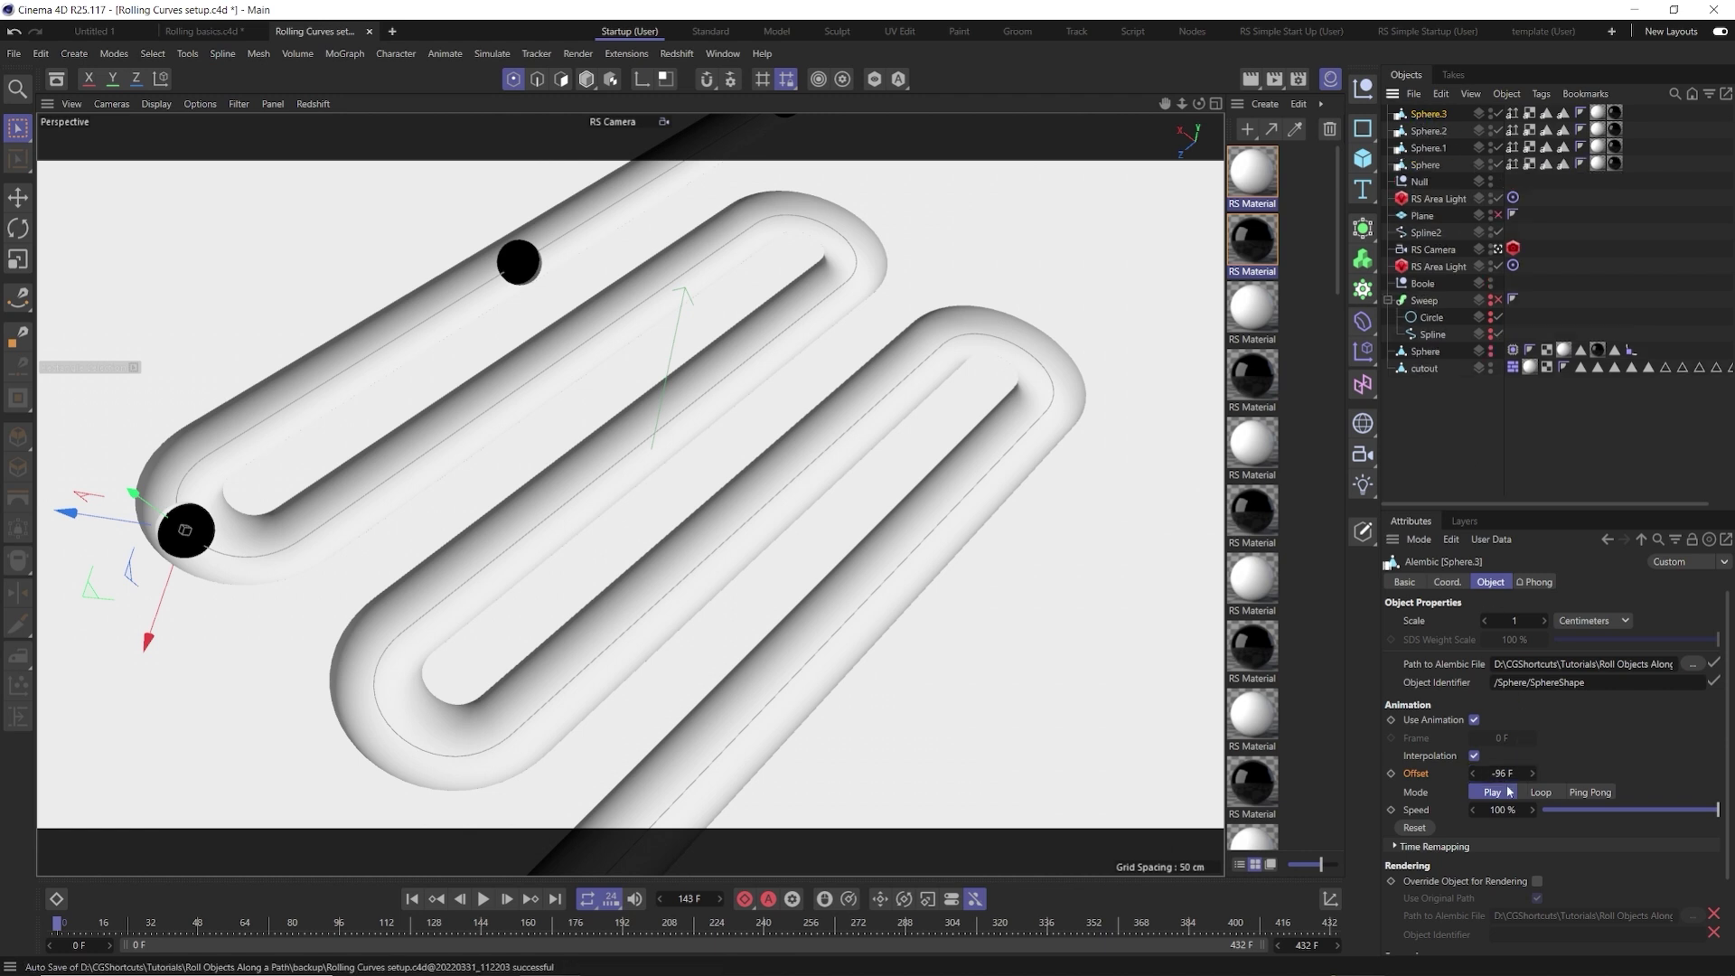
{"action": "type", "text": "-144"}
{"action": "key", "text": "Return"}
{"action": "key", "text": "ctrl+v"}
{"action": "type", "text": "-192"}
{"action": "key", "text": "Return"}
{"action": "key", "text": "ctrl+v"}
{"action": "type", "text": "-240"}
{"action": "key", "text": "Return"}
{"action": "key", "text": "ctrl+v"}
{"action": "type", "text": "-288"}
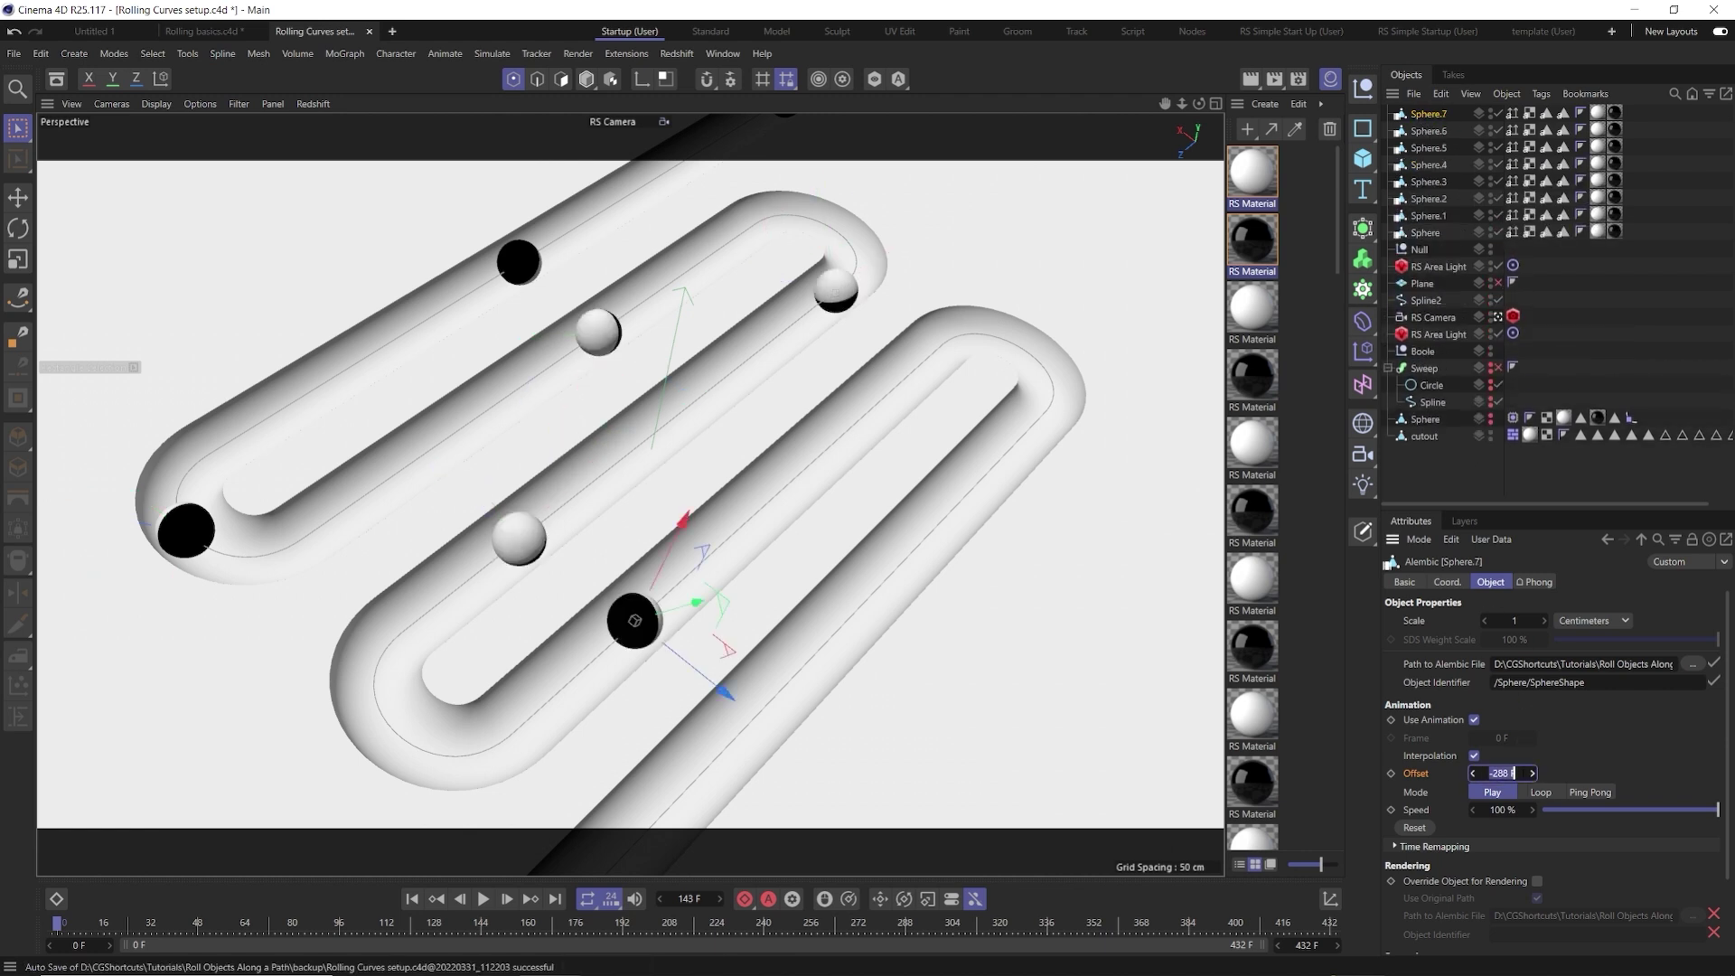
{"action": "key", "text": "Return"}
{"action": "key", "text": "ctrl+v"}
{"action": "type", "text": "-336"}
{"action": "key", "text": "Return"}
{"action": "key", "text": "ctrl+v"}
{"action": "type", "text": "-432"}
{"action": "key", "text": "Return"}
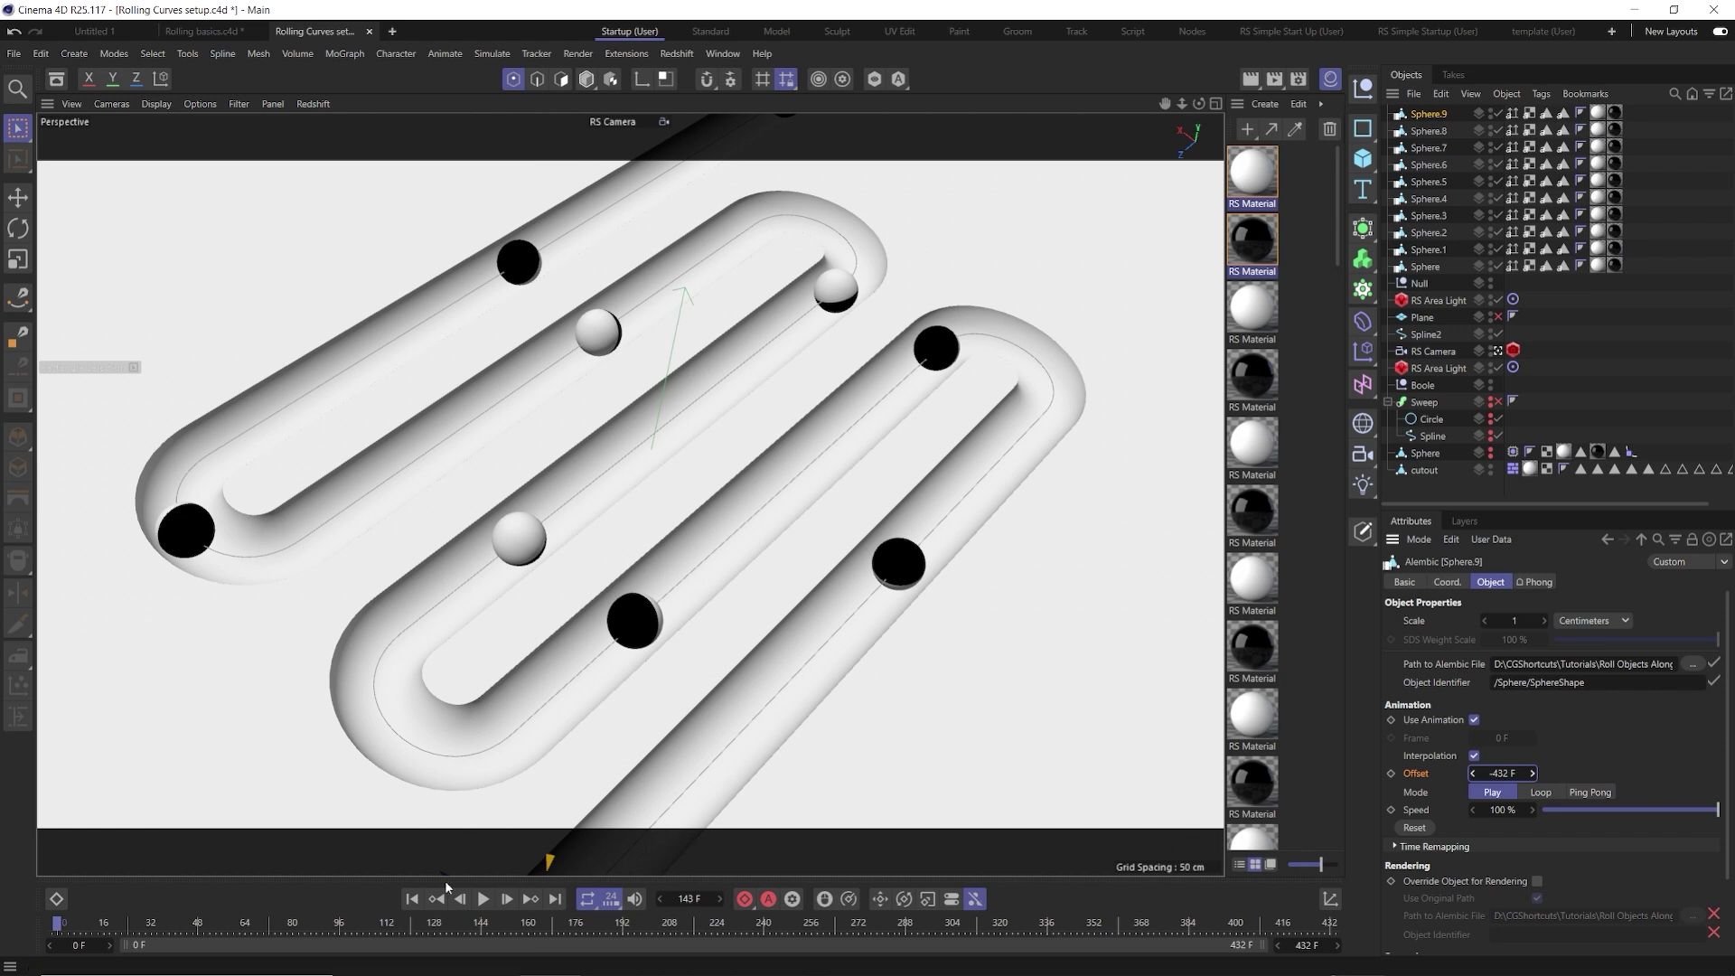
{"action": "left_click", "coordinate": [483, 900]}
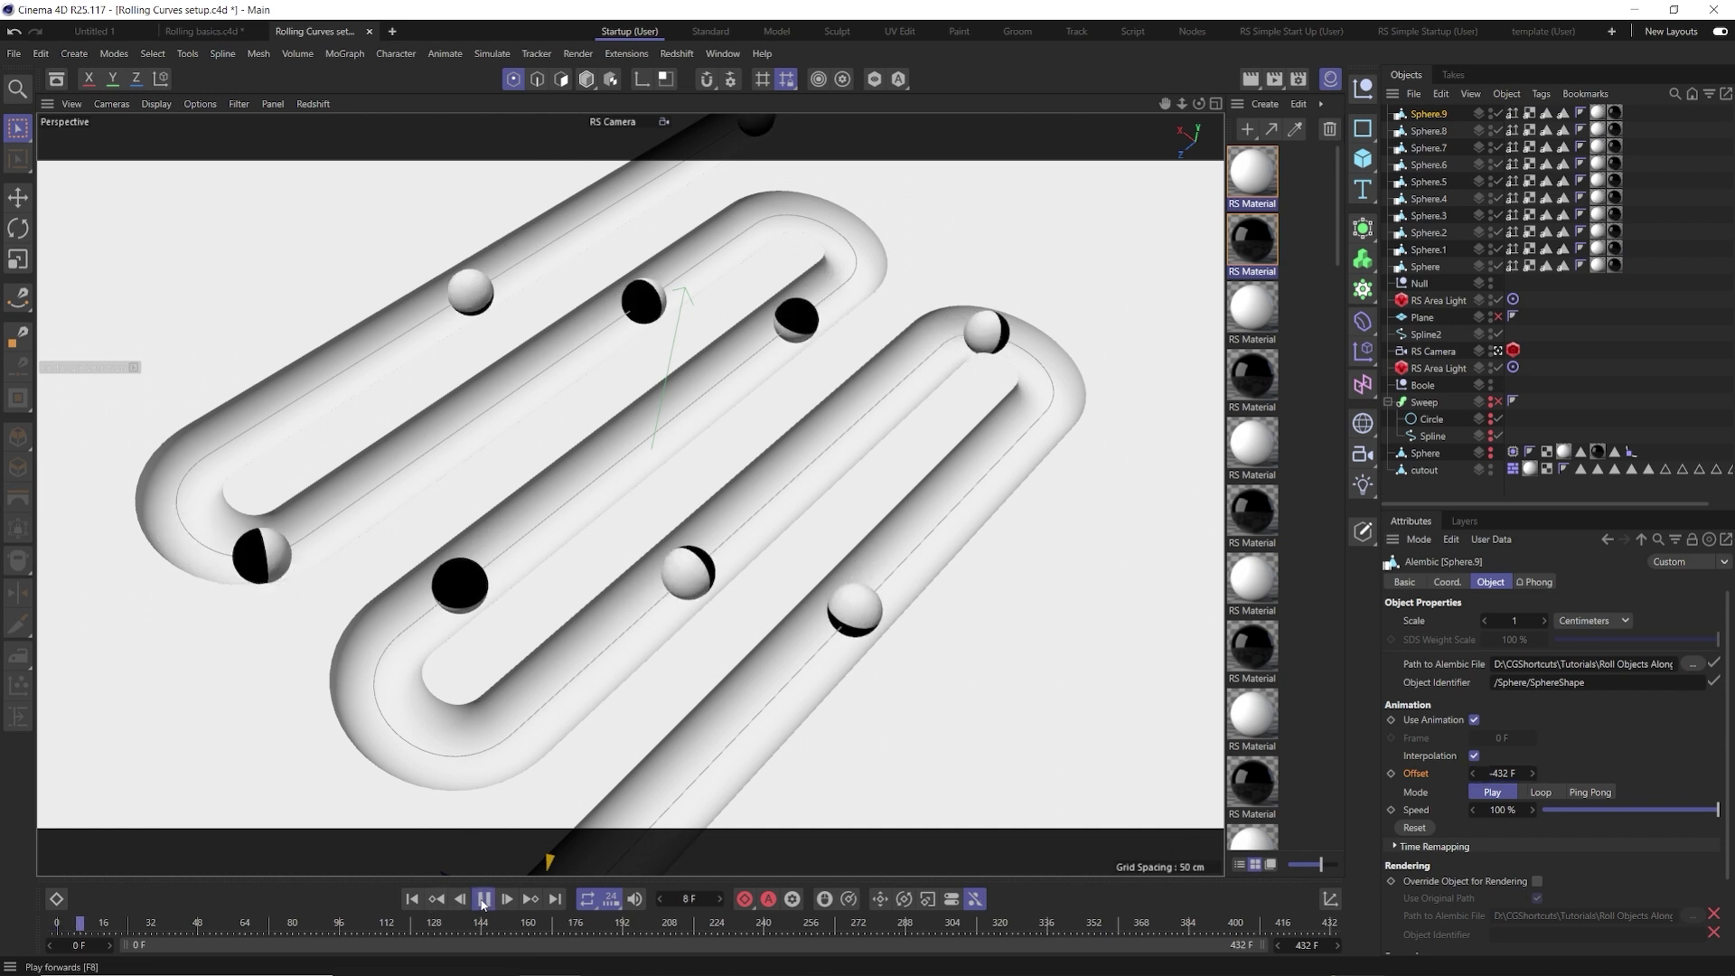
{"action": "left_click", "coordinate": [483, 899]}
{"action": "left_click", "coordinate": [413, 899]}
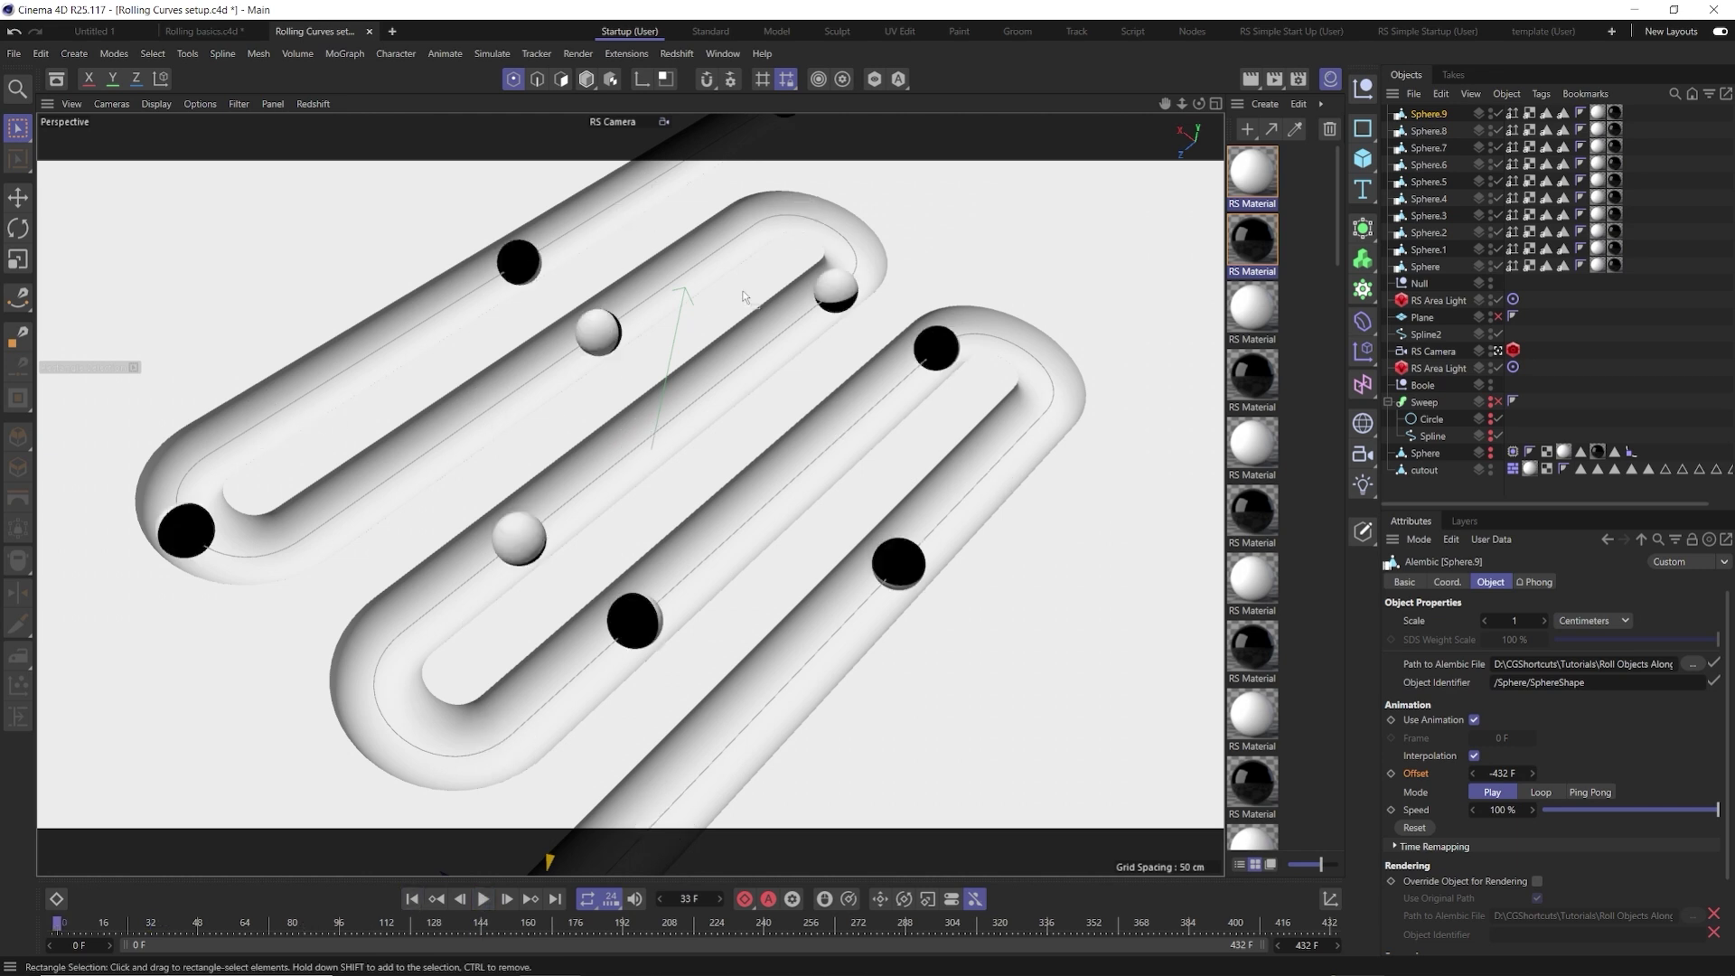
Set the scene's end frame to 47 and play back to check the seamless sphere loop
{"action": "left_click", "coordinate": [1308, 946]}
{"action": "type", "text": "4"}
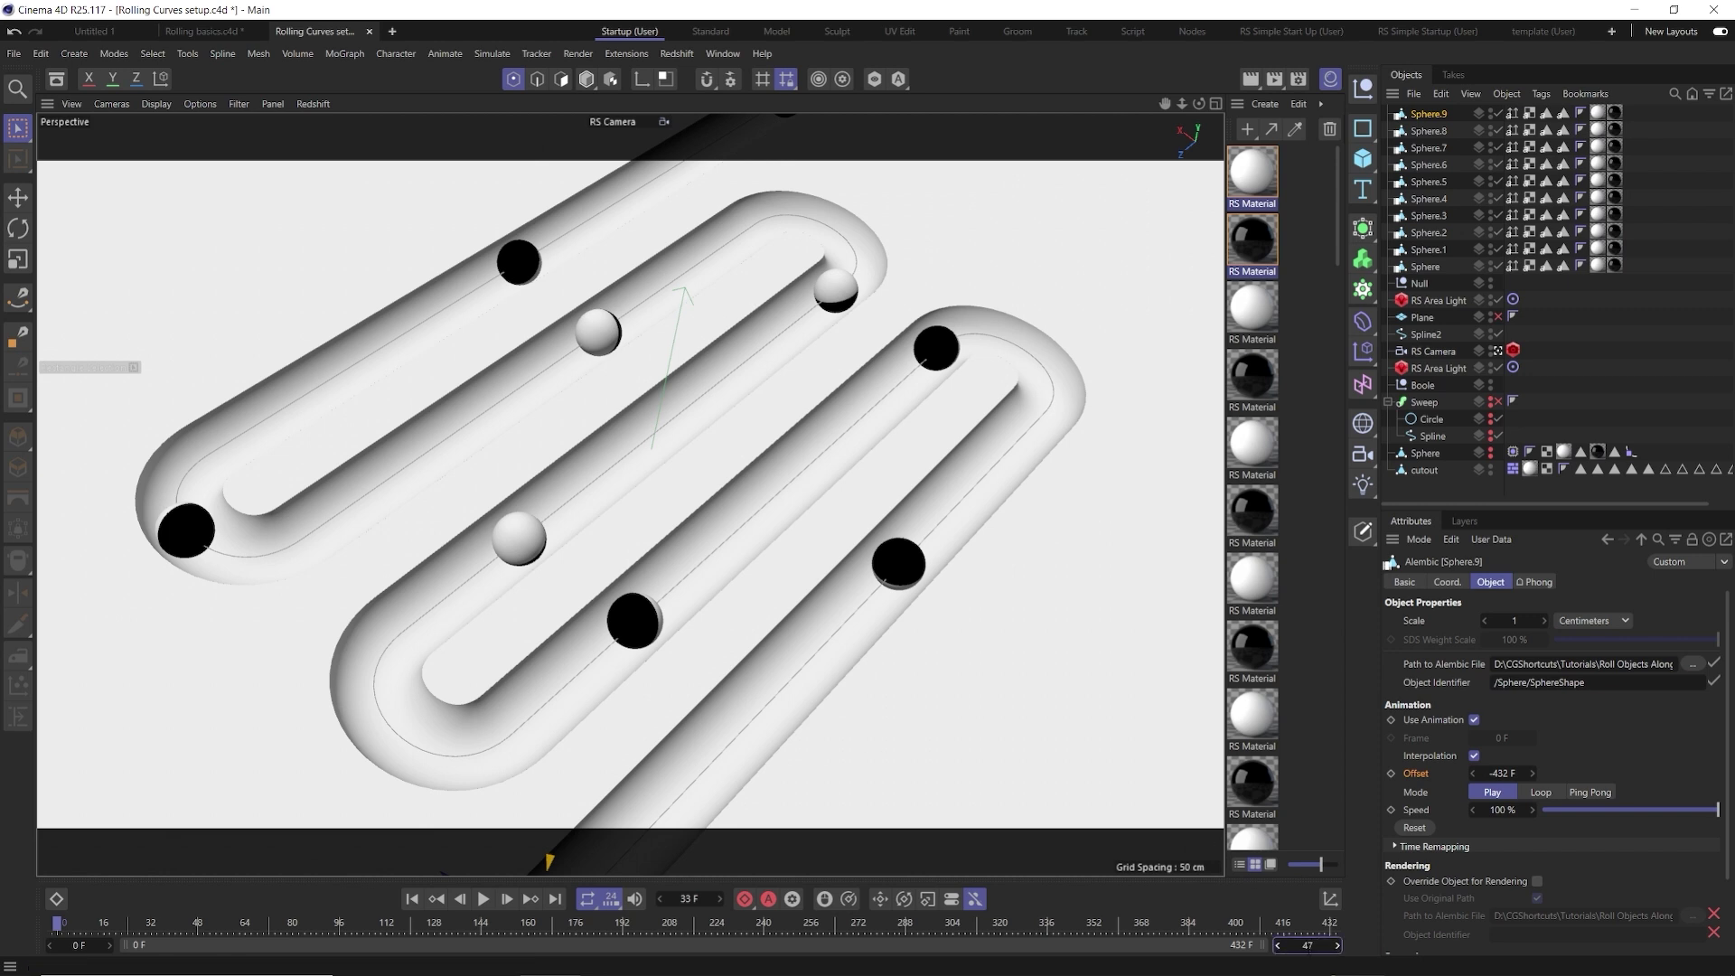
{"action": "type", "text": "7"}
{"action": "key", "text": "Return"}
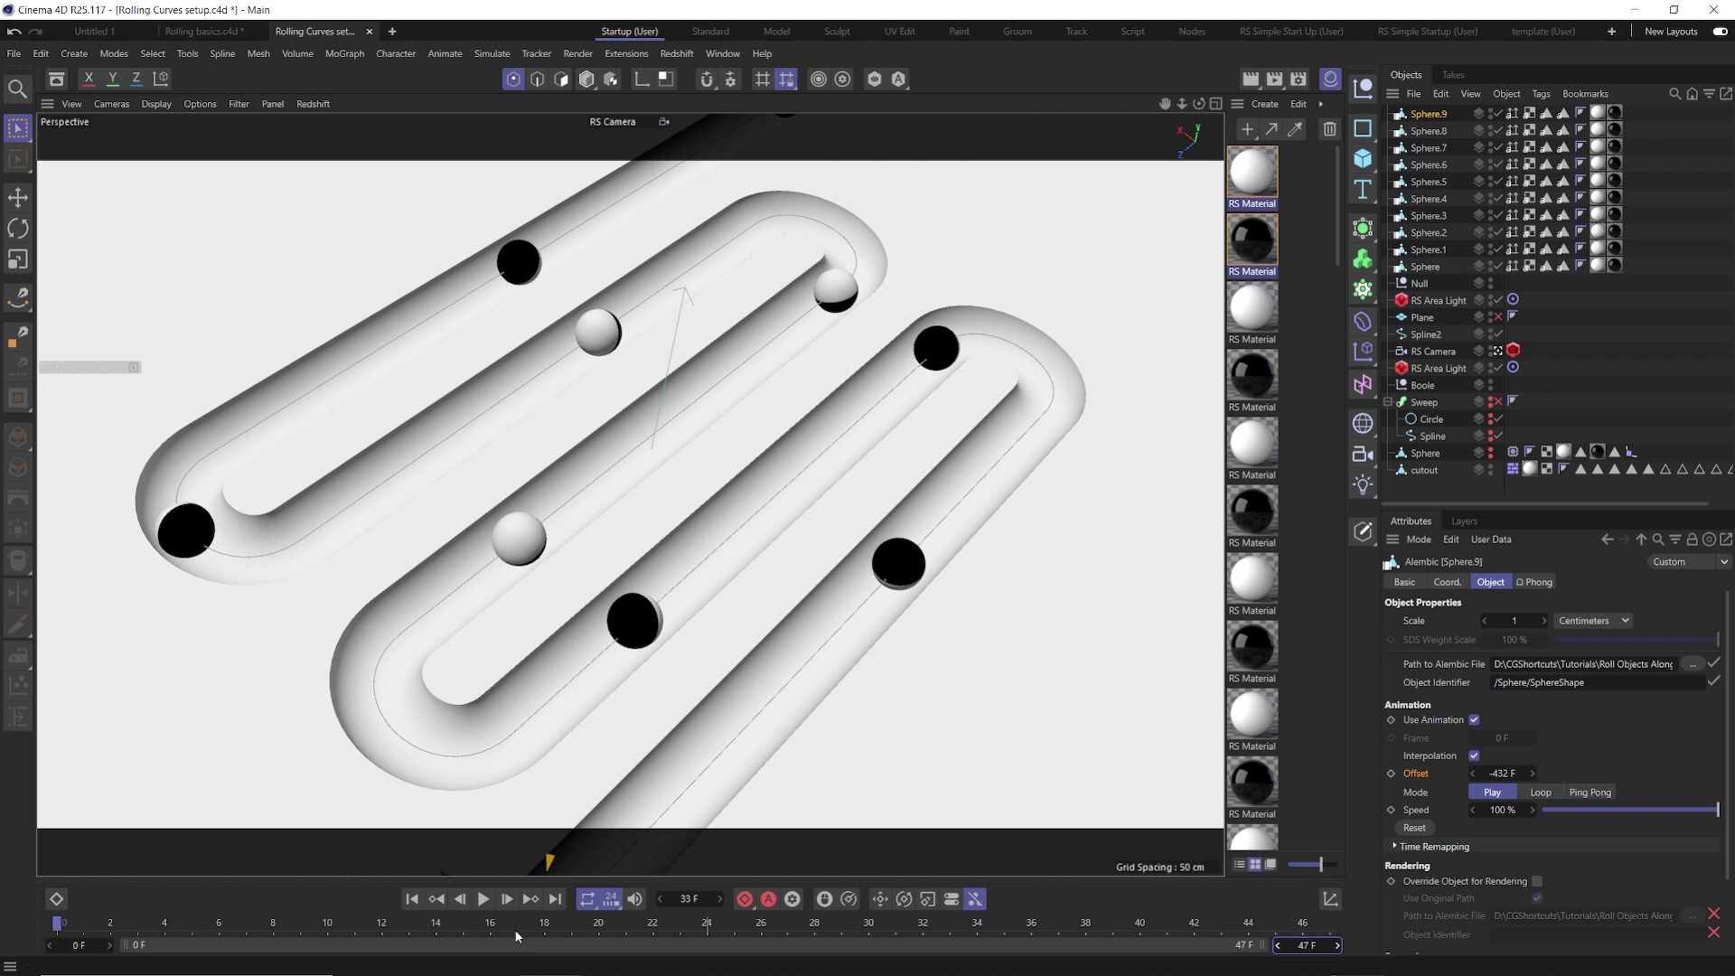
{"action": "left_click", "coordinate": [483, 900]}
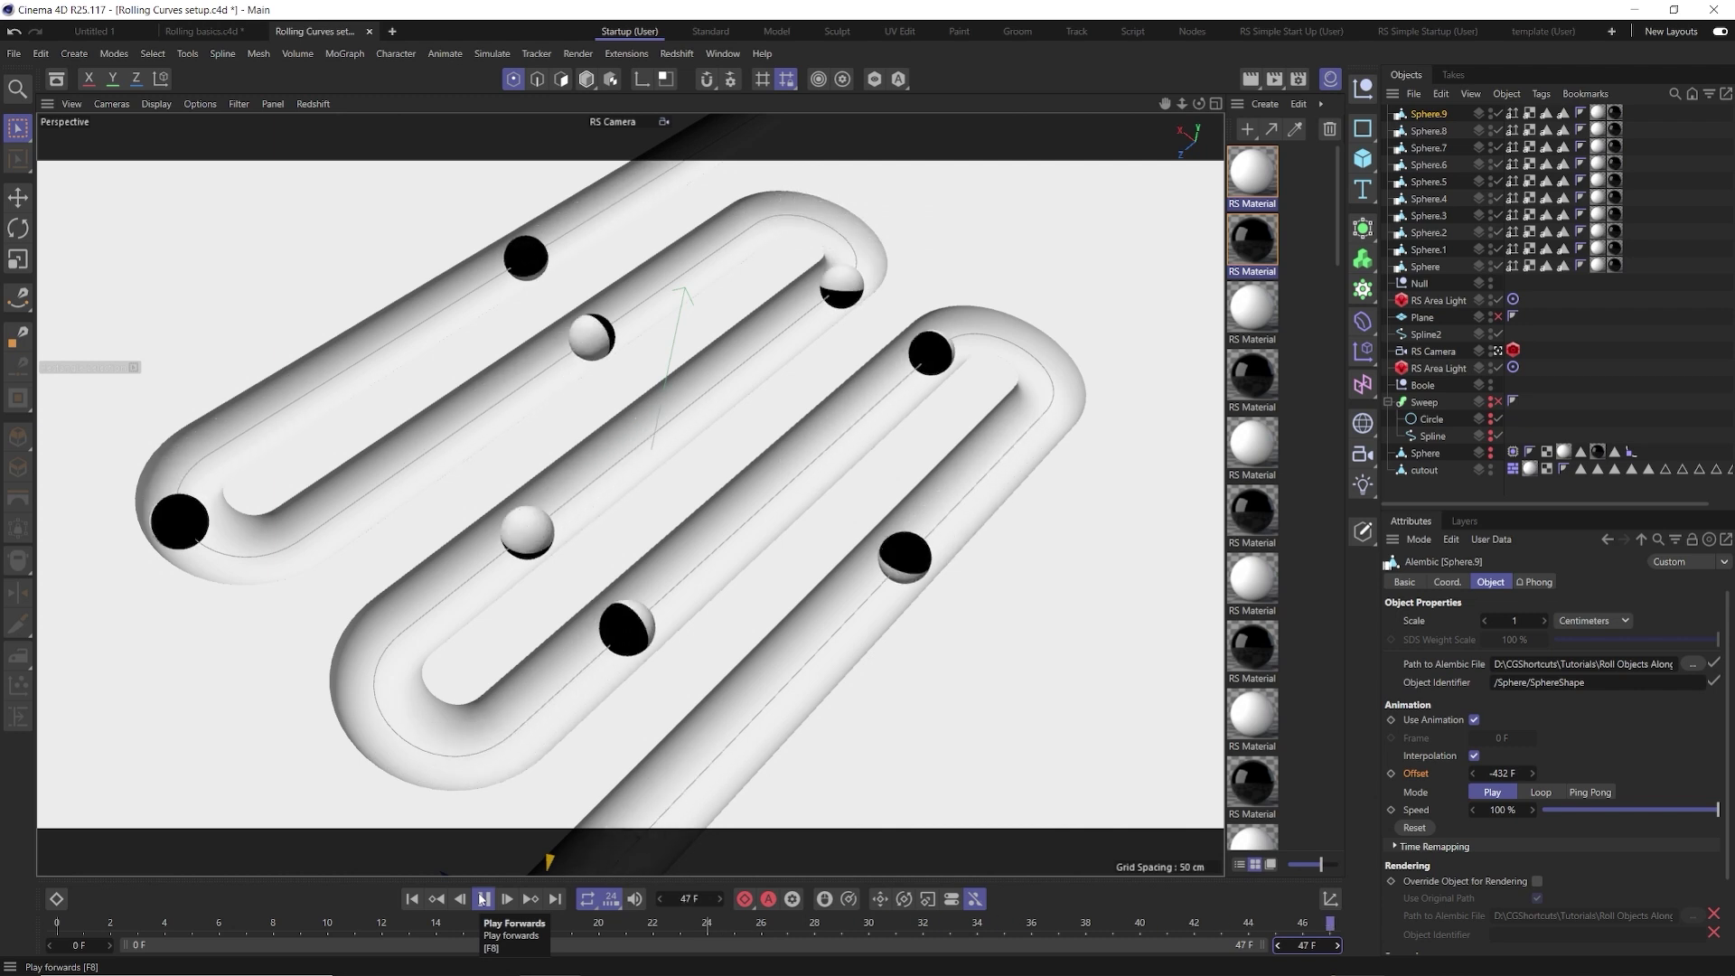